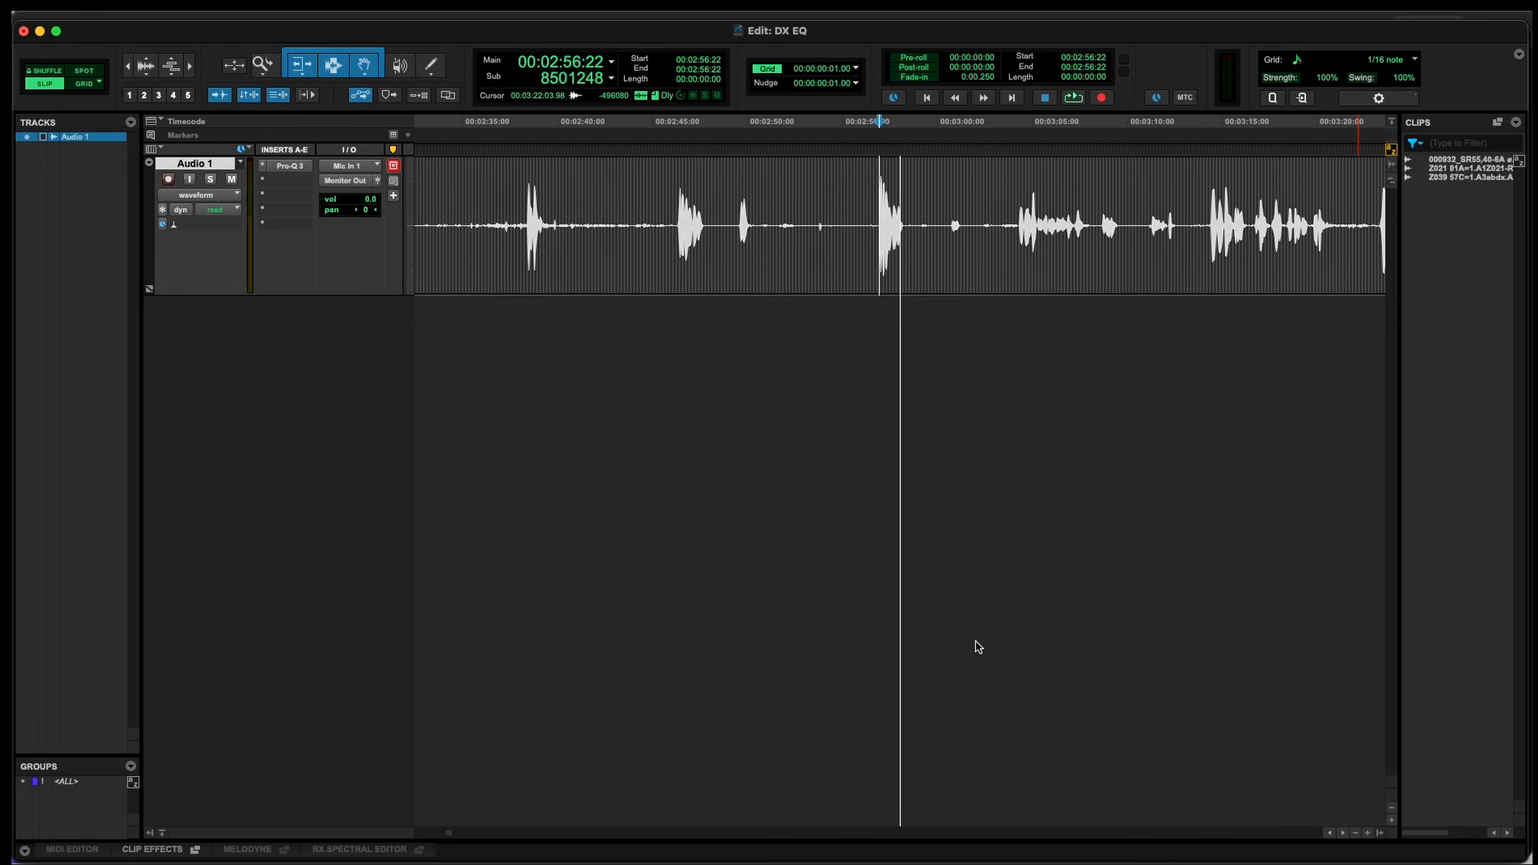
Step: Place the playhead at 00:01:06:03 in the Z039 57C clip and view the whole Audio 1 track
{"action": "scroll", "coordinate": [816, 250], "scroll_direction": "down", "scroll_amount": 6}
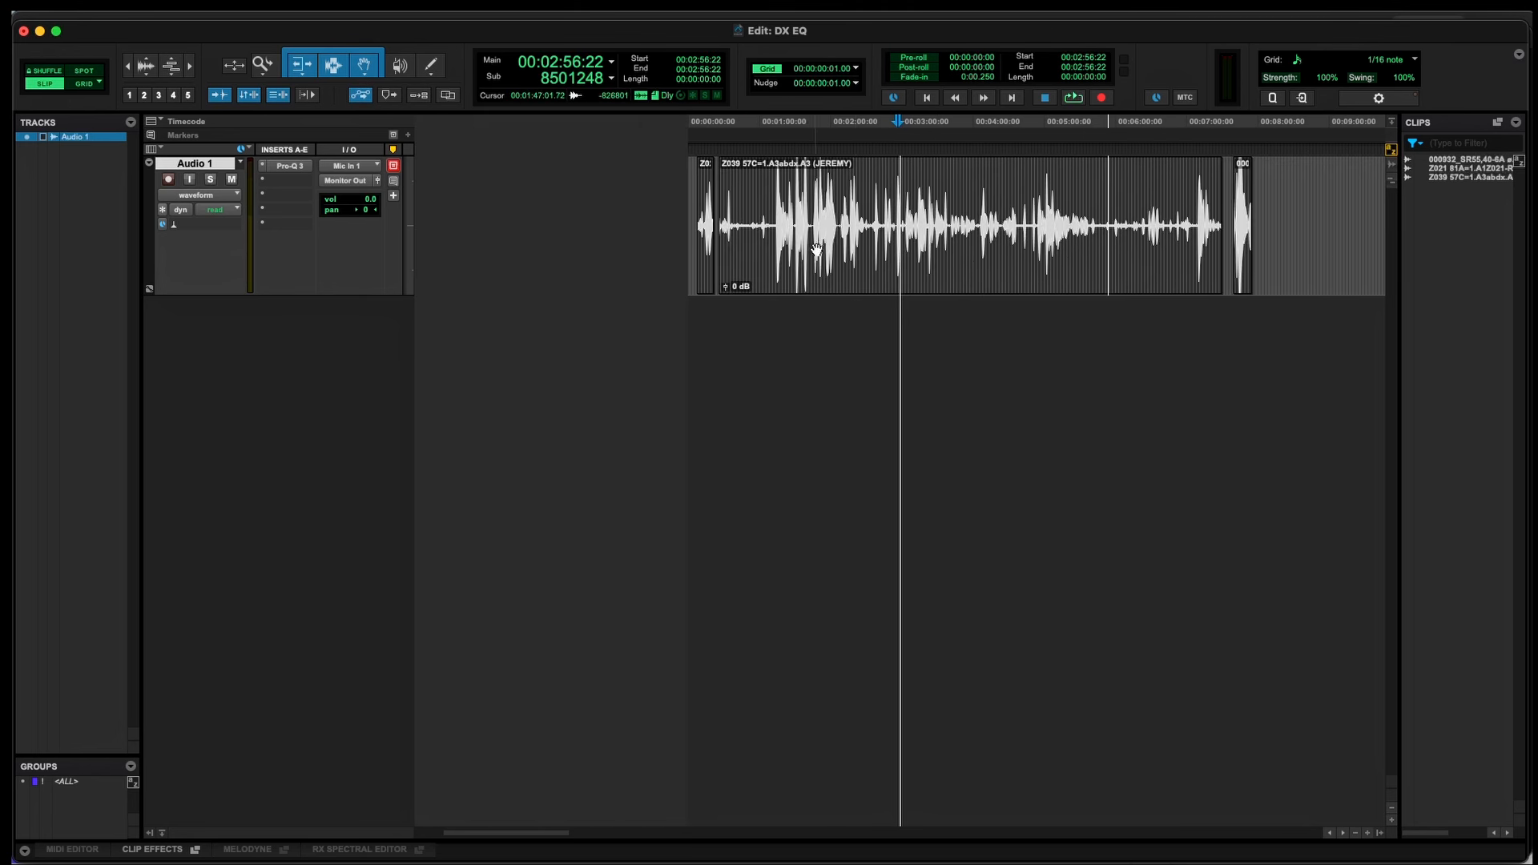
{"action": "left_click", "coordinate": [764, 195]}
{"action": "scroll", "coordinate": [908, 215], "scroll_direction": "up", "scroll_amount": 2}
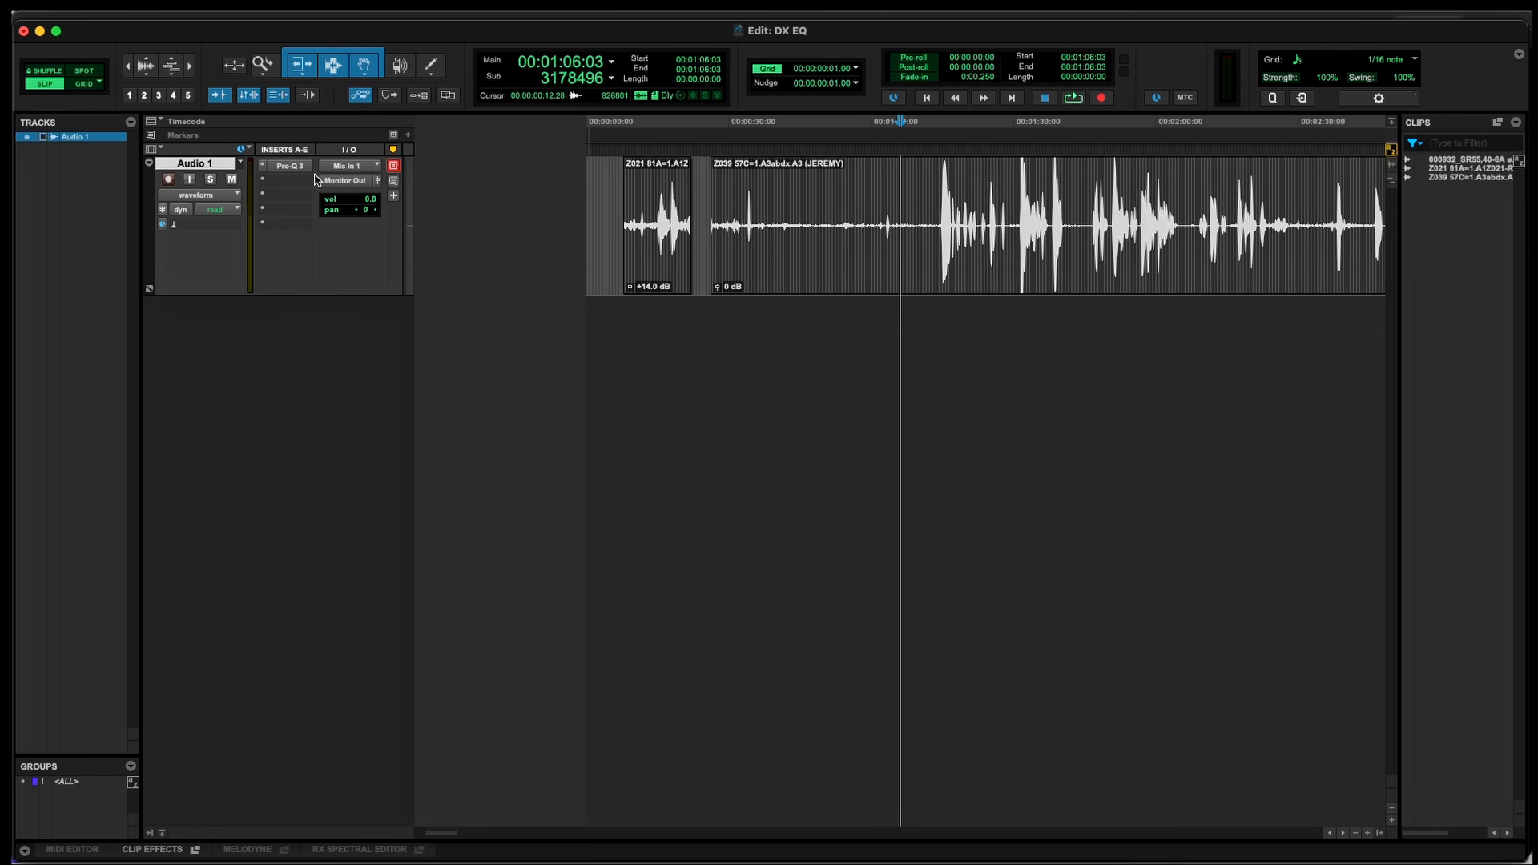
{"action": "scroll", "coordinate": [884, 223], "scroll_direction": "down", "scroll_amount": 2}
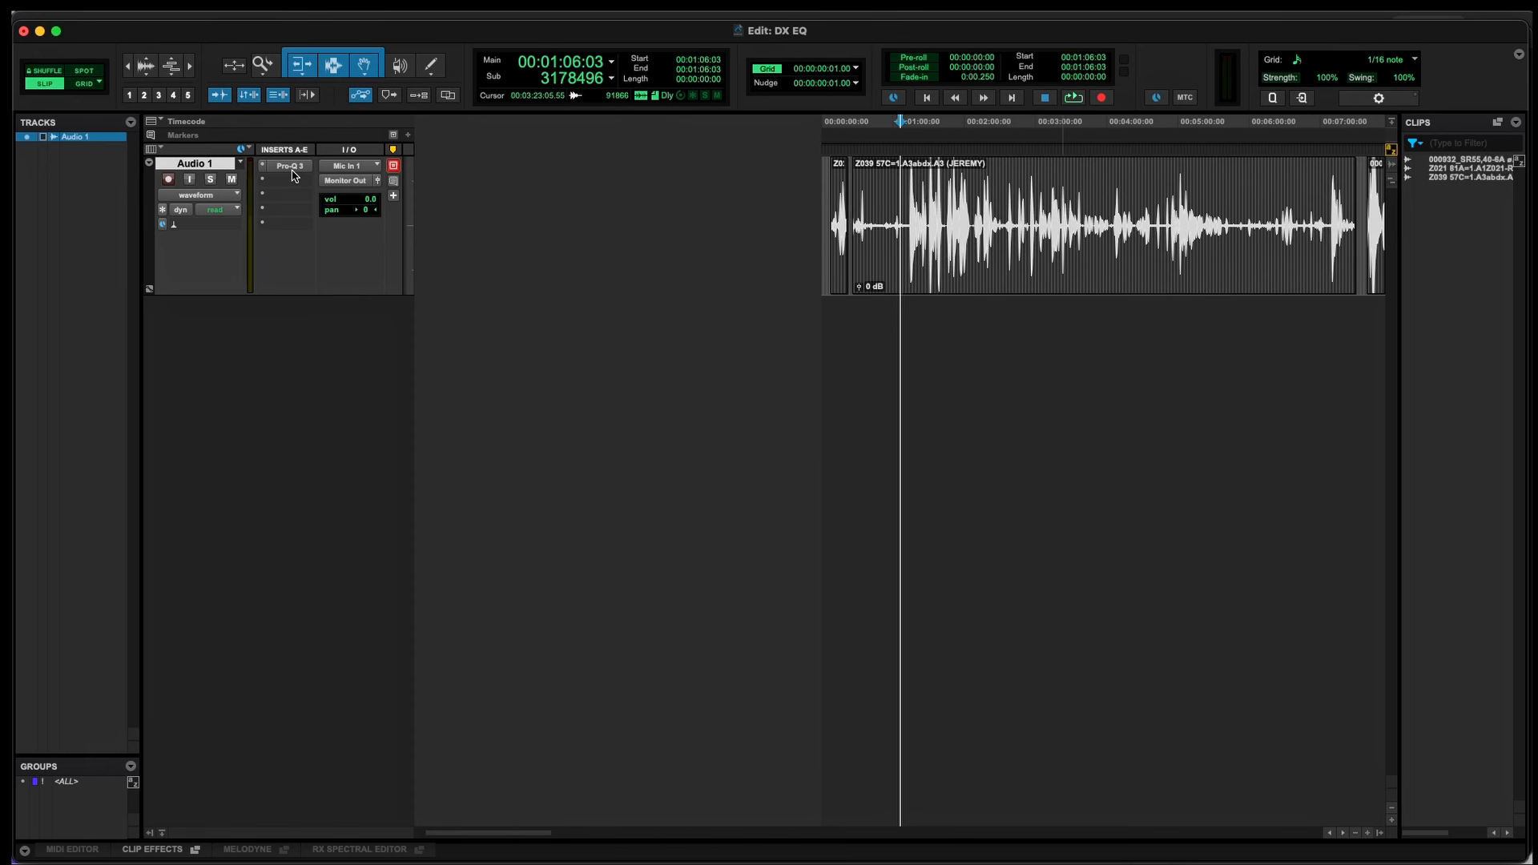
Step: Replace the Pro-Q 3 insert on Audio 1 with EQ3 7-Band (mono) and close its plug-in window
{"action": "left_click", "coordinate": [266, 172]}
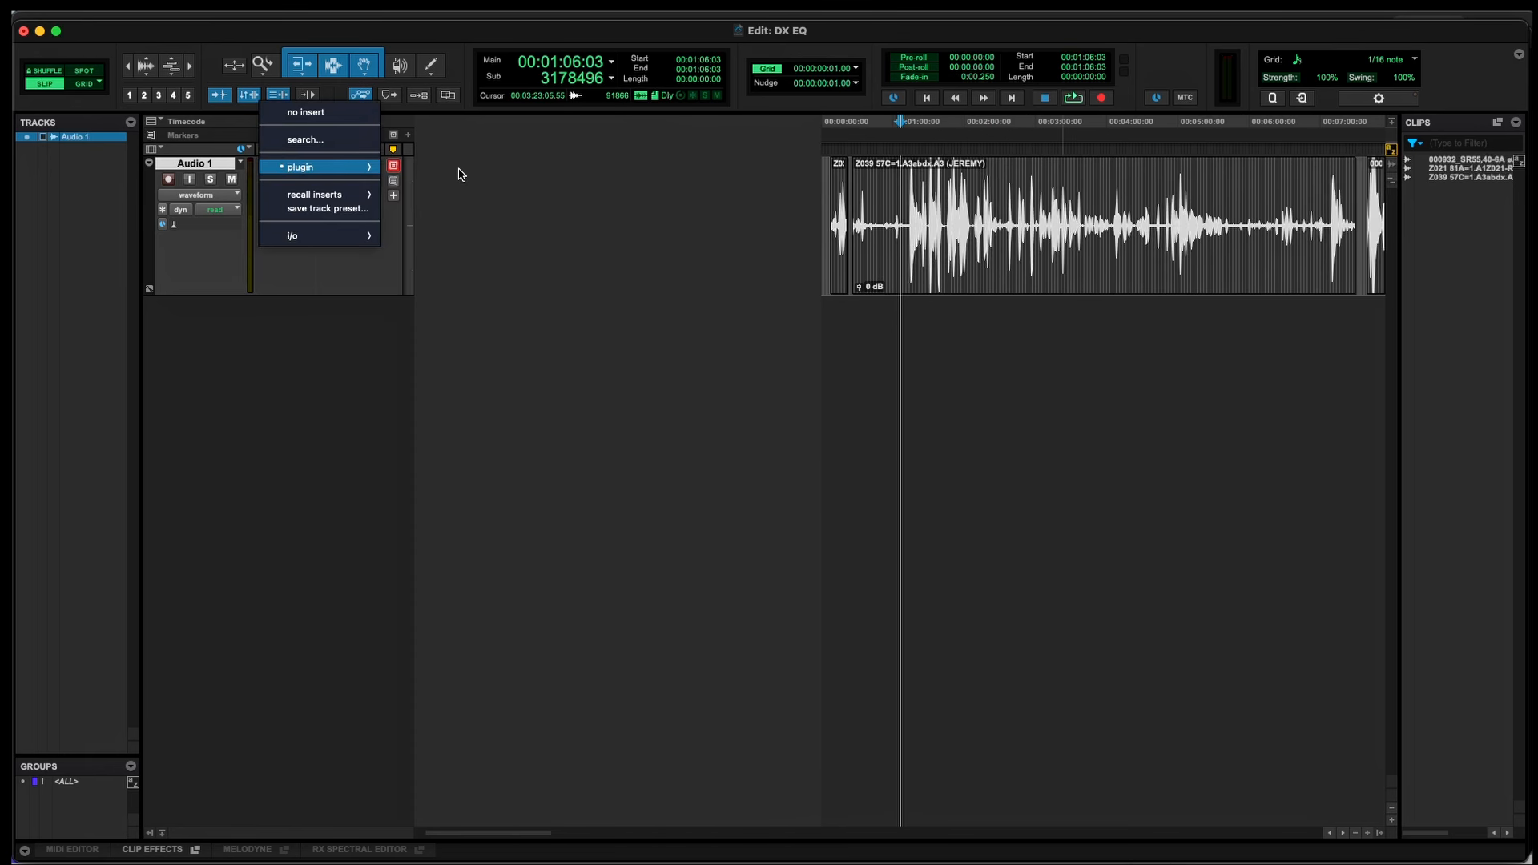
{"action": "mouse_move", "coordinate": [364, 164]}
{"action": "mouse_move", "coordinate": [446, 160]}
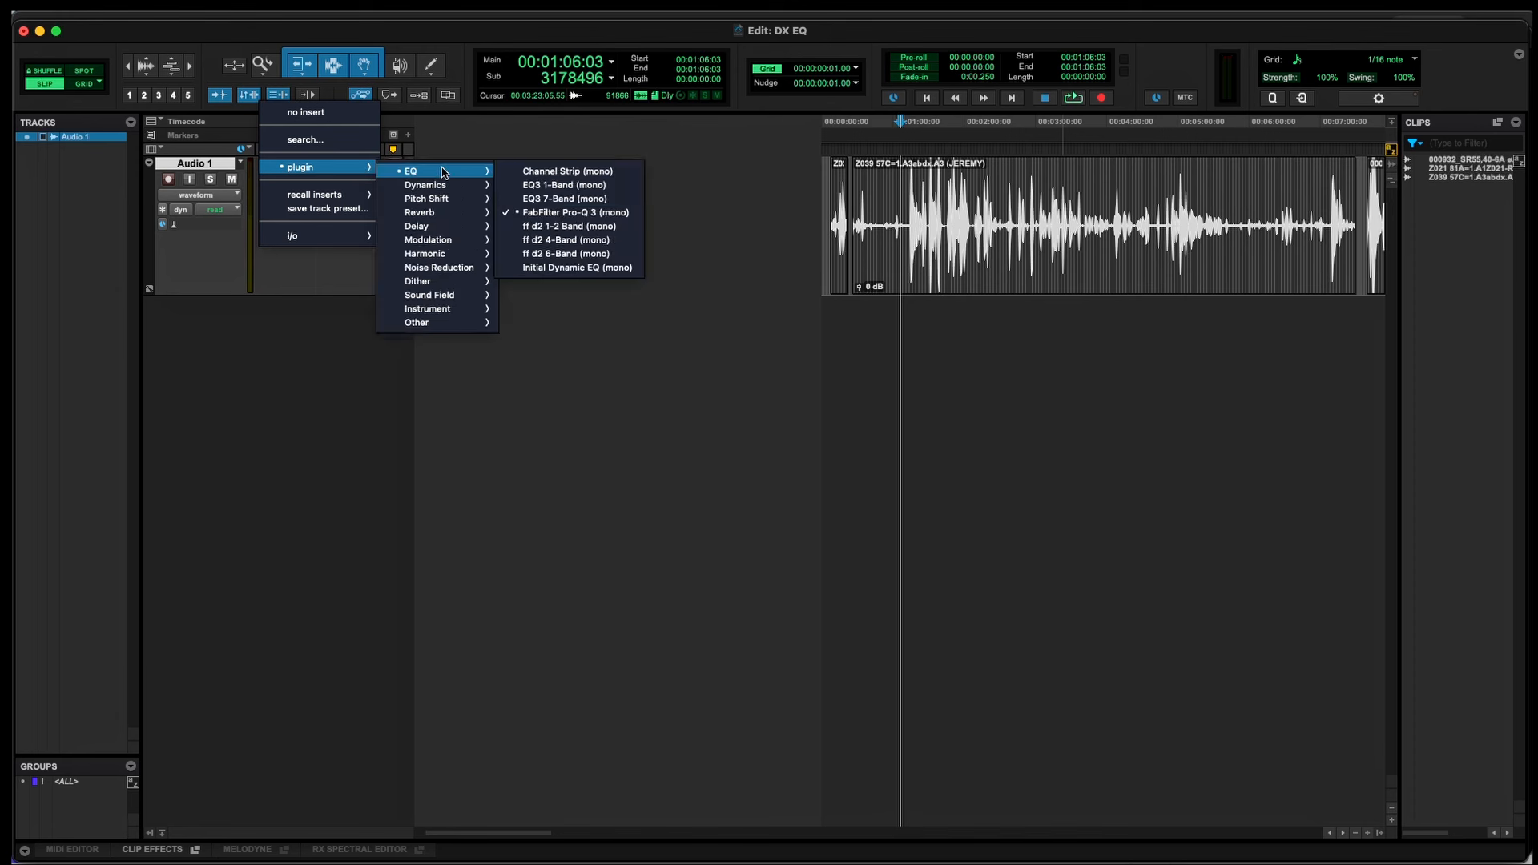
{"action": "left_click", "coordinate": [558, 201]}
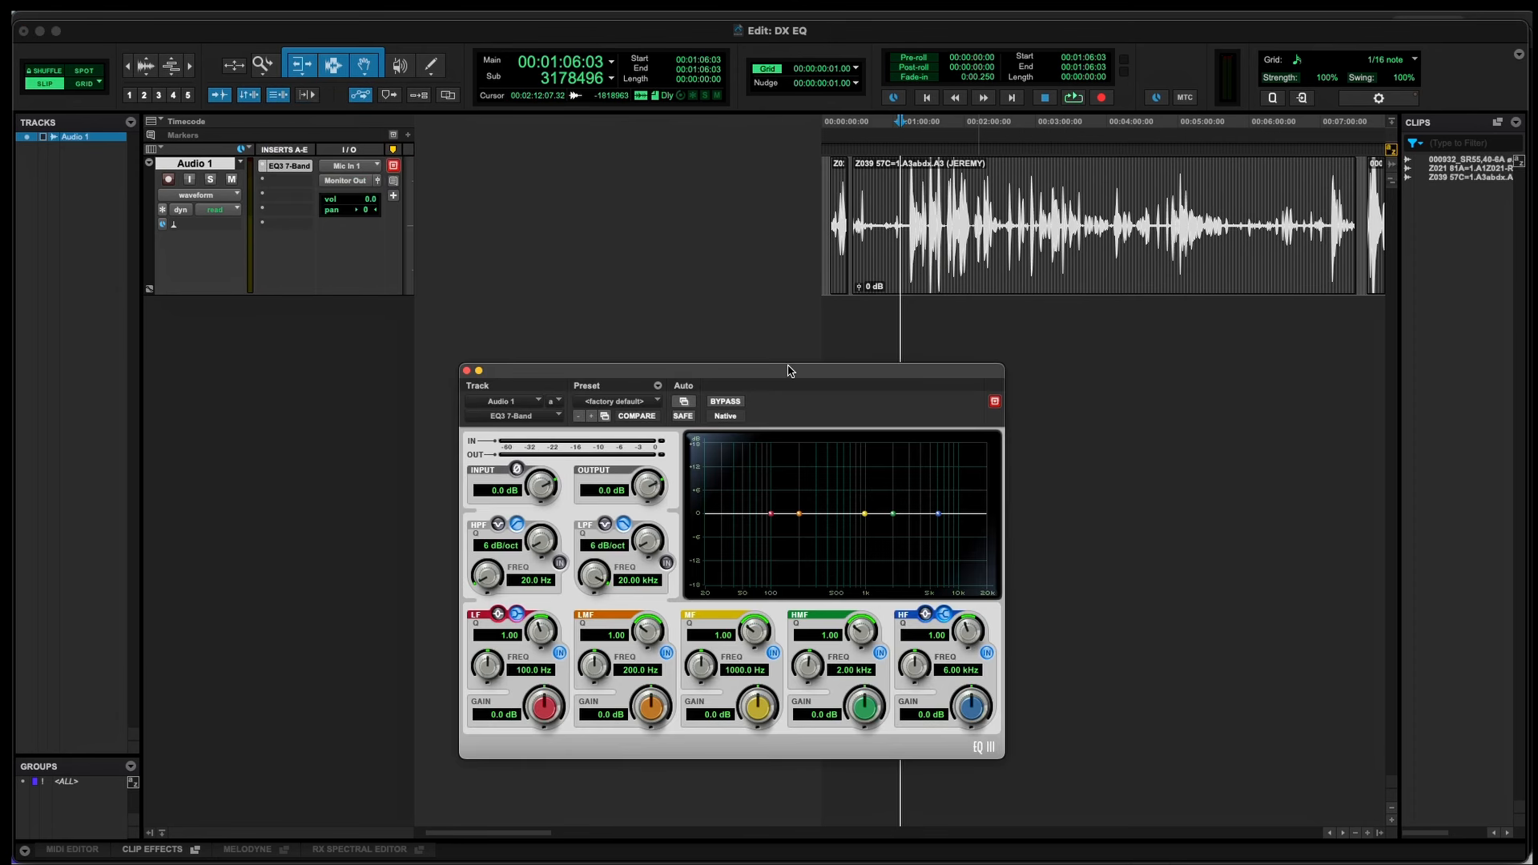
{"action": "left_click_drag", "start_coordinate": [789, 370], "coordinate": [921, 280]}
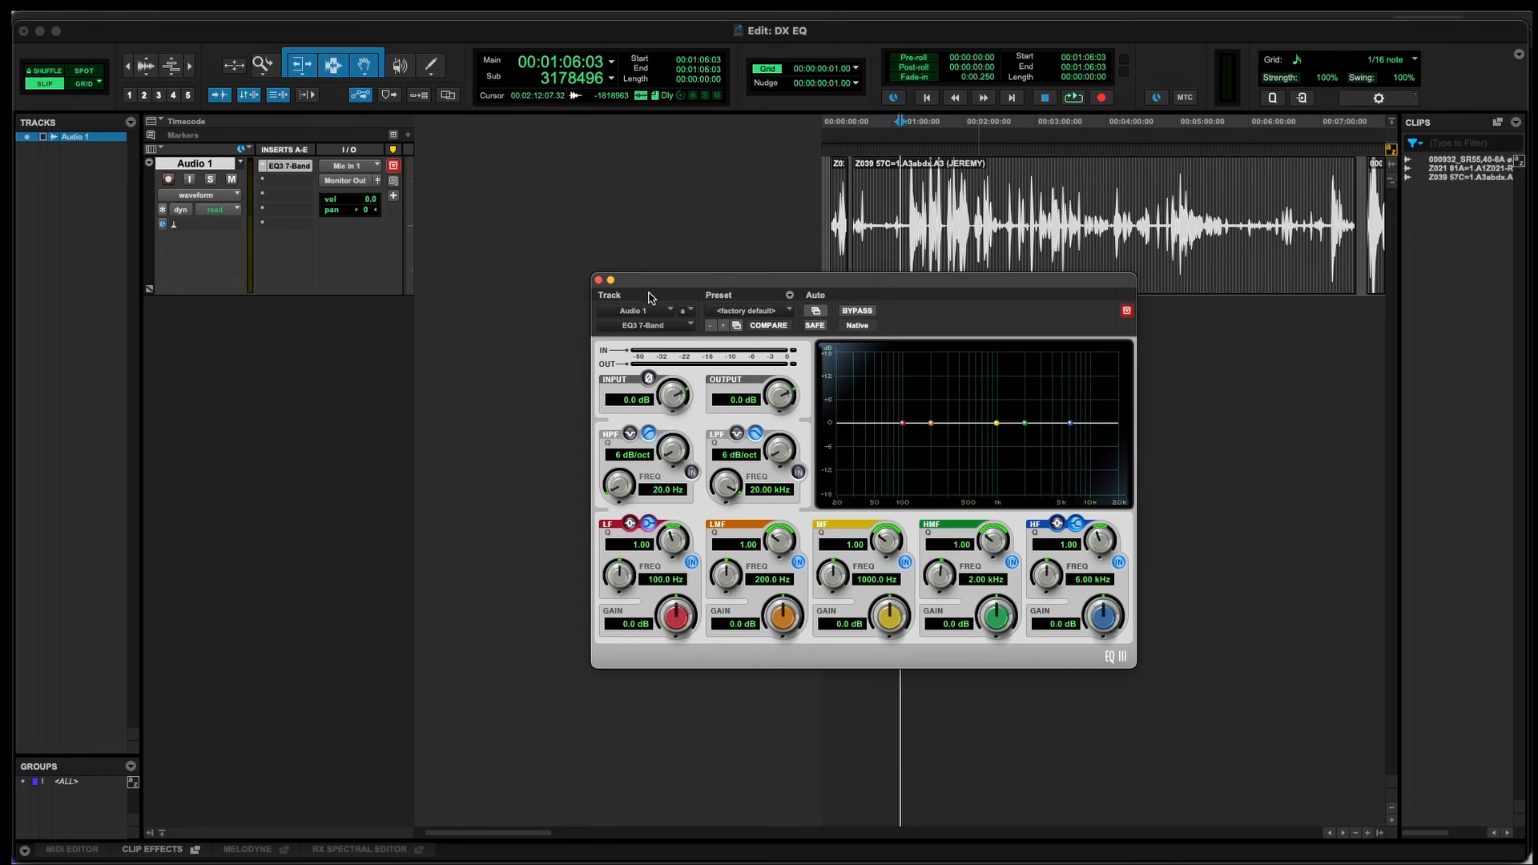
{"action": "left_click", "coordinate": [599, 281]}
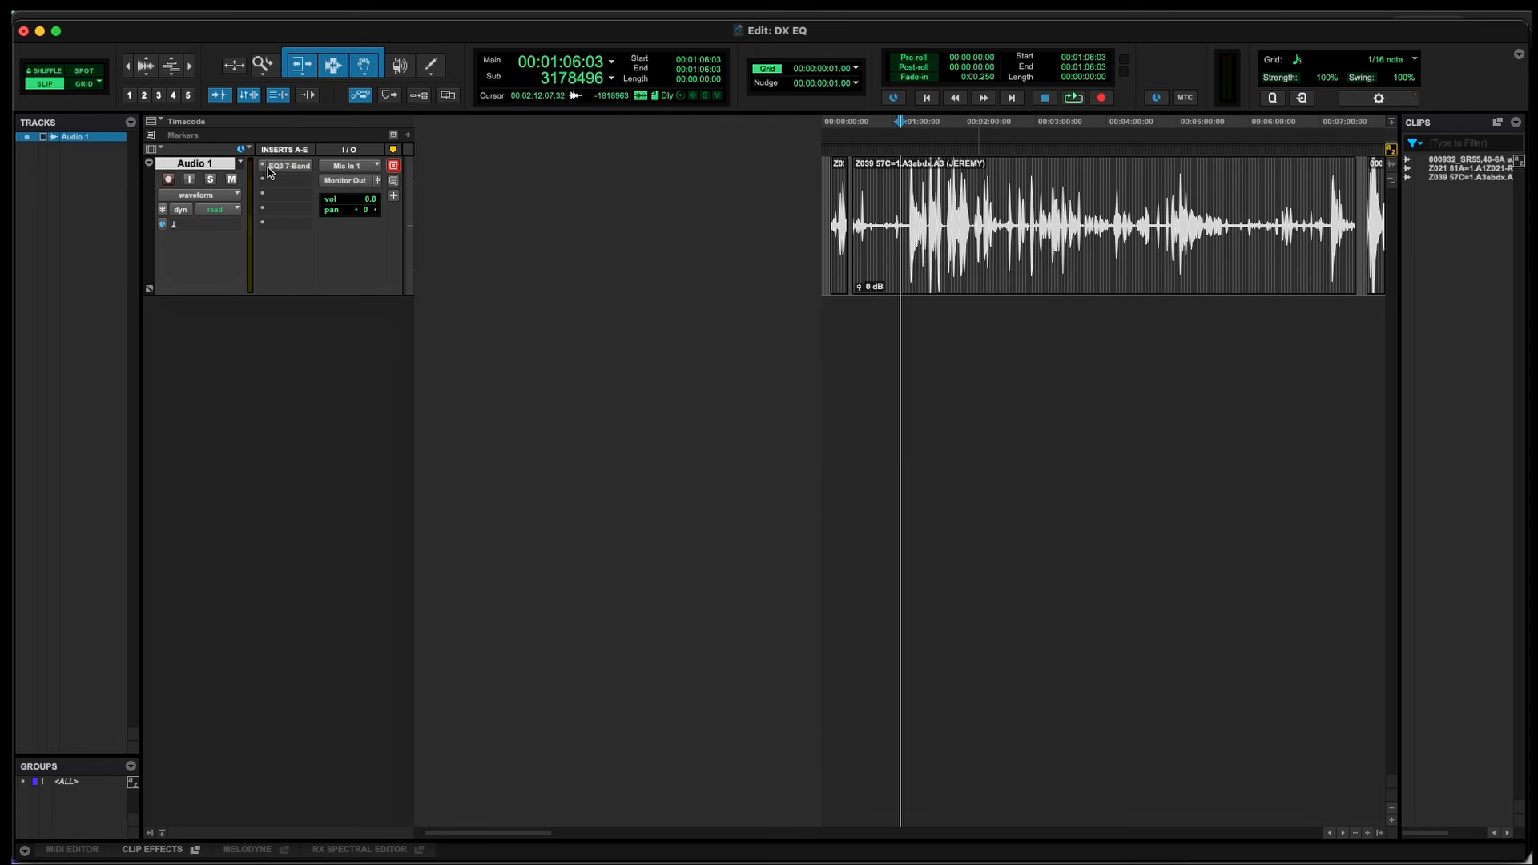
Step: Replace the EQ3 7-Band insert on Audio 1 with FabFilter Pro-Q 3 (mono), positioning its window below the waveform
{"action": "left_click", "coordinate": [262, 171]}
{"action": "mouse_move", "coordinate": [320, 166]}
{"action": "mouse_move", "coordinate": [432, 171]}
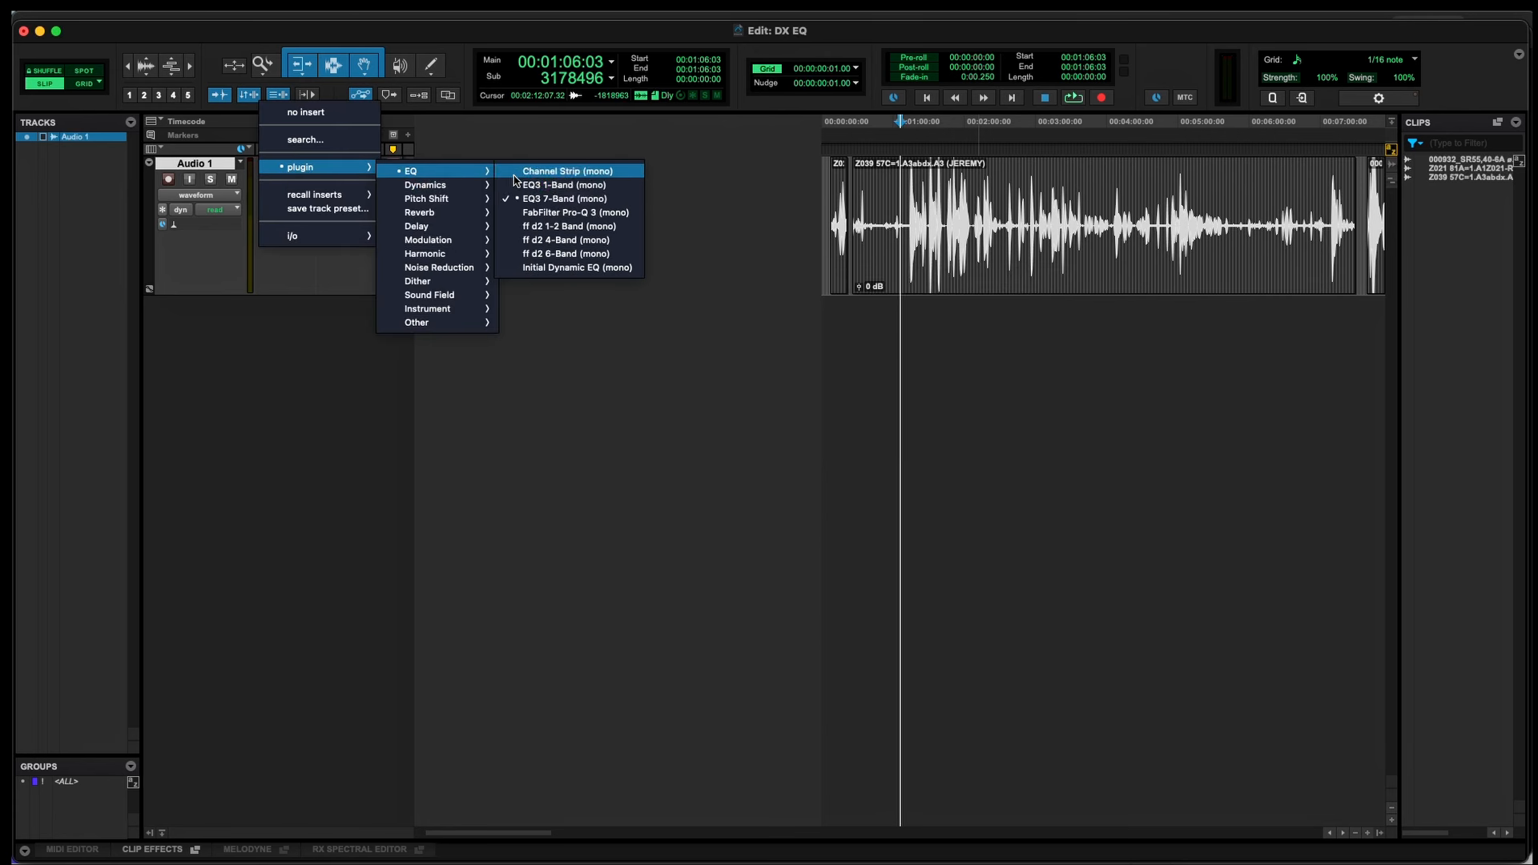
{"action": "left_click", "coordinate": [551, 213]}
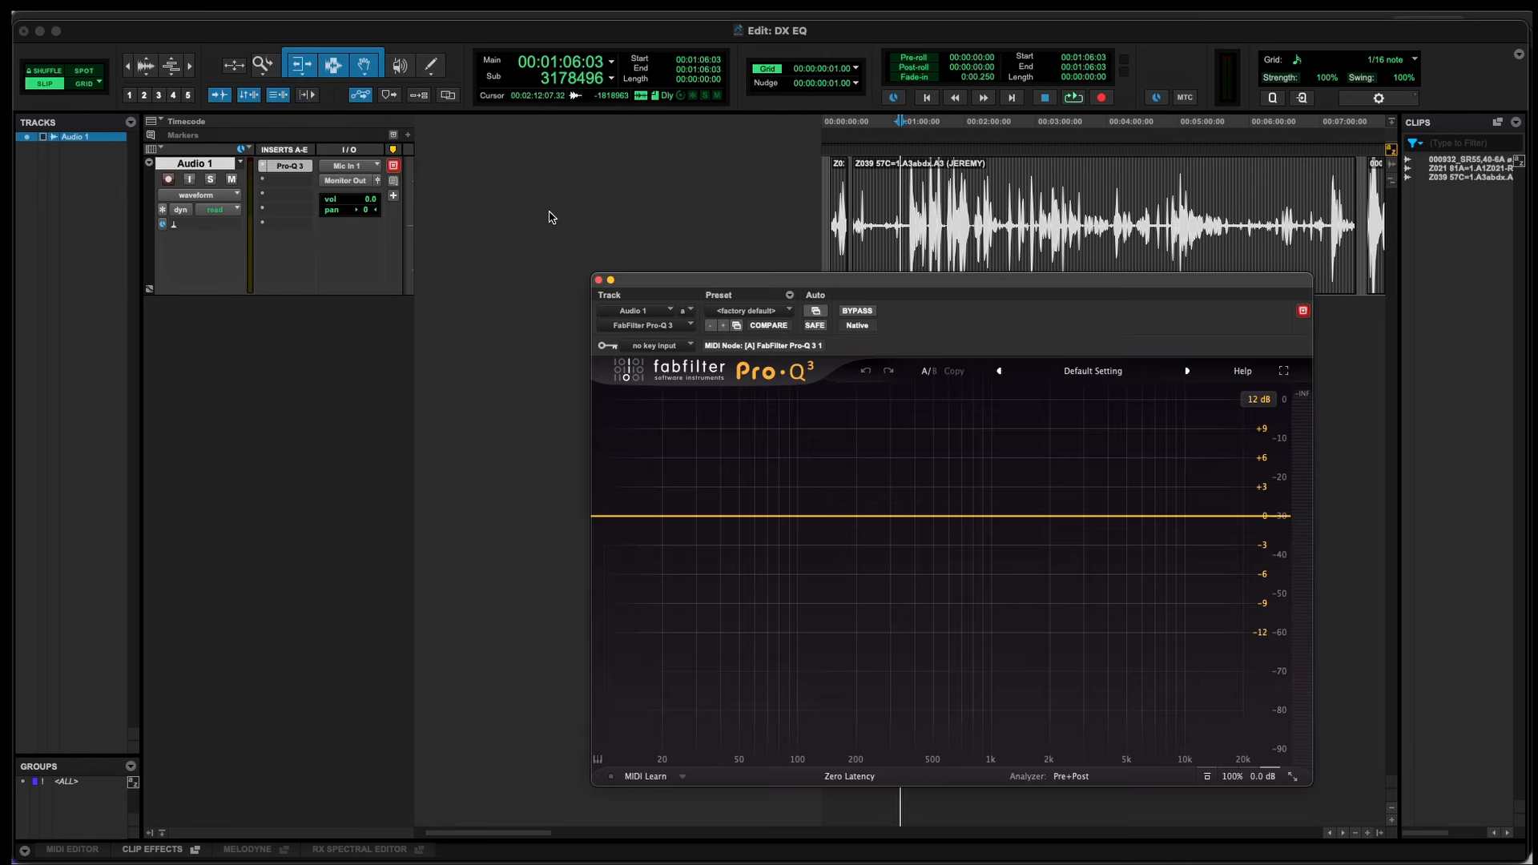
{"action": "left_click_drag", "start_coordinate": [755, 283], "coordinate": [555, 303]}
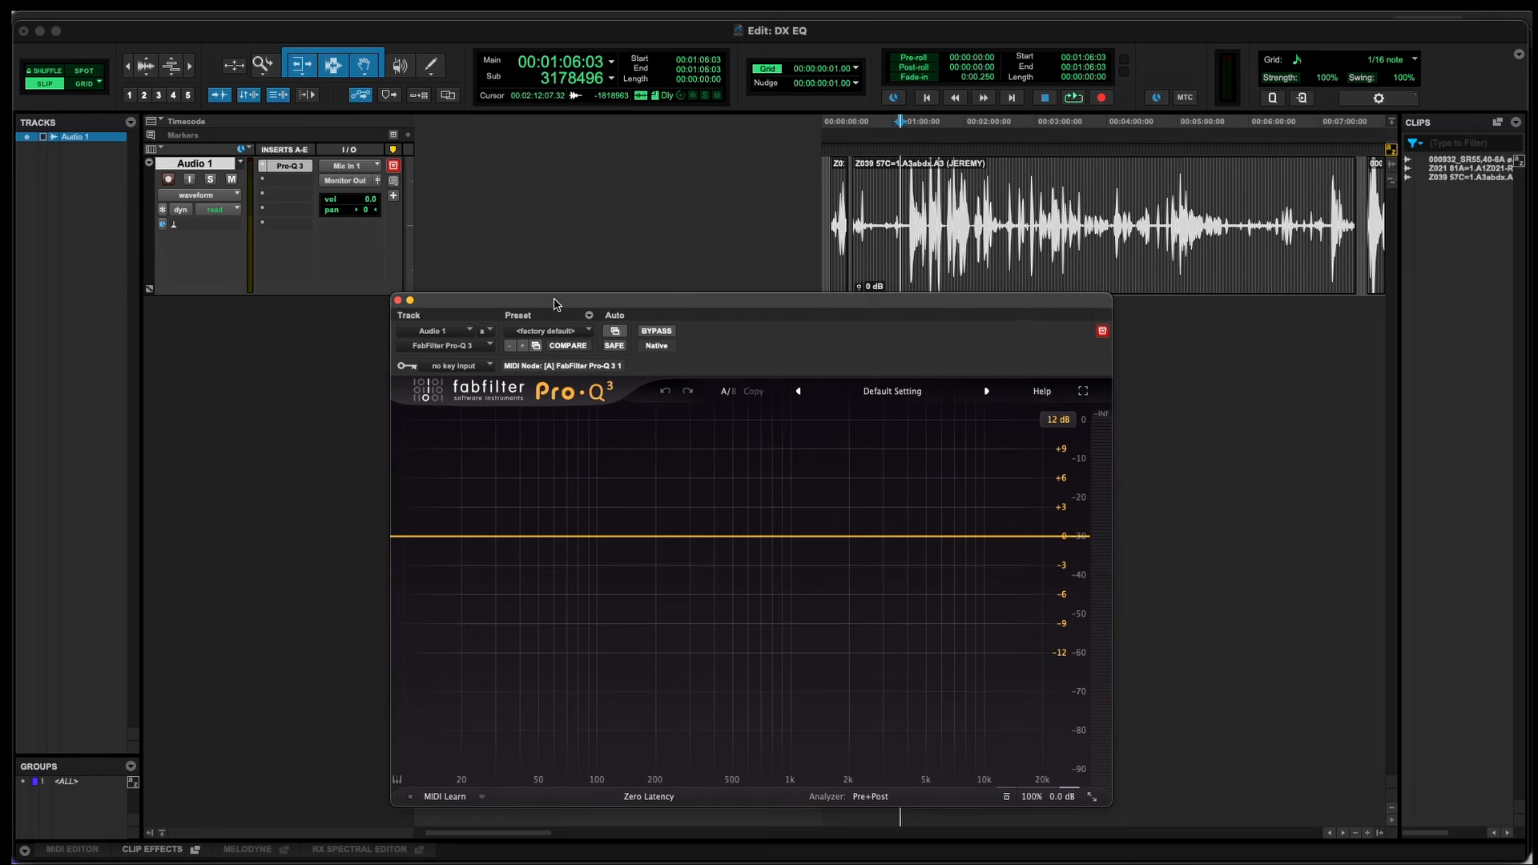
{"action": "left_click_drag", "start_coordinate": [555, 304], "coordinate": [731, 362]}
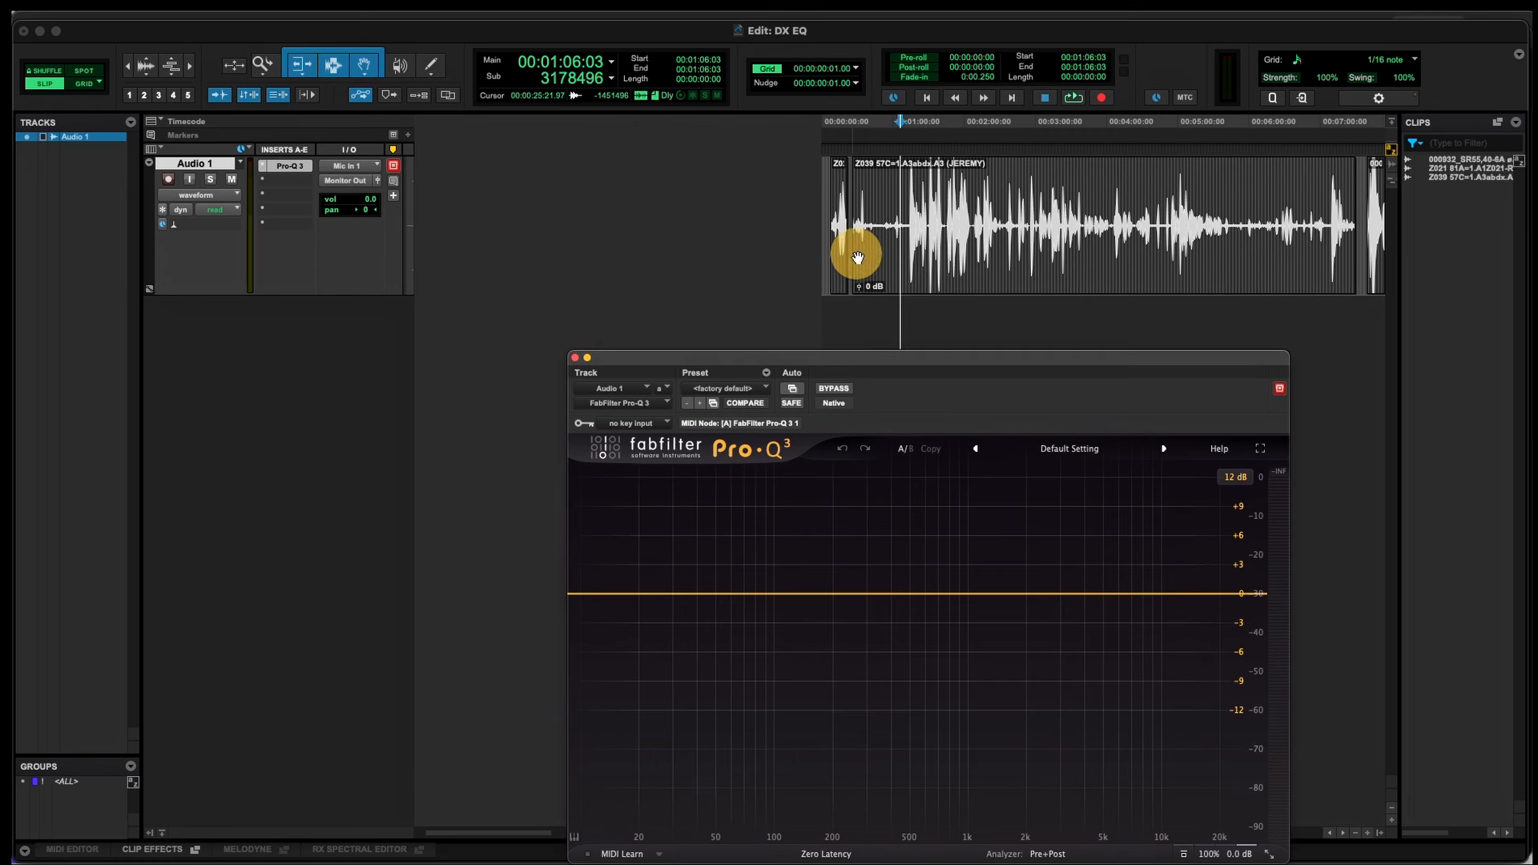
Step: Load the Flat 7 Bands preset in Pro-Q 3, keeping the plug-in window clear of the Audio 1 waveform
{"action": "key", "text": "super+bracketright"}
{"action": "key", "text": "super+bracketright"}
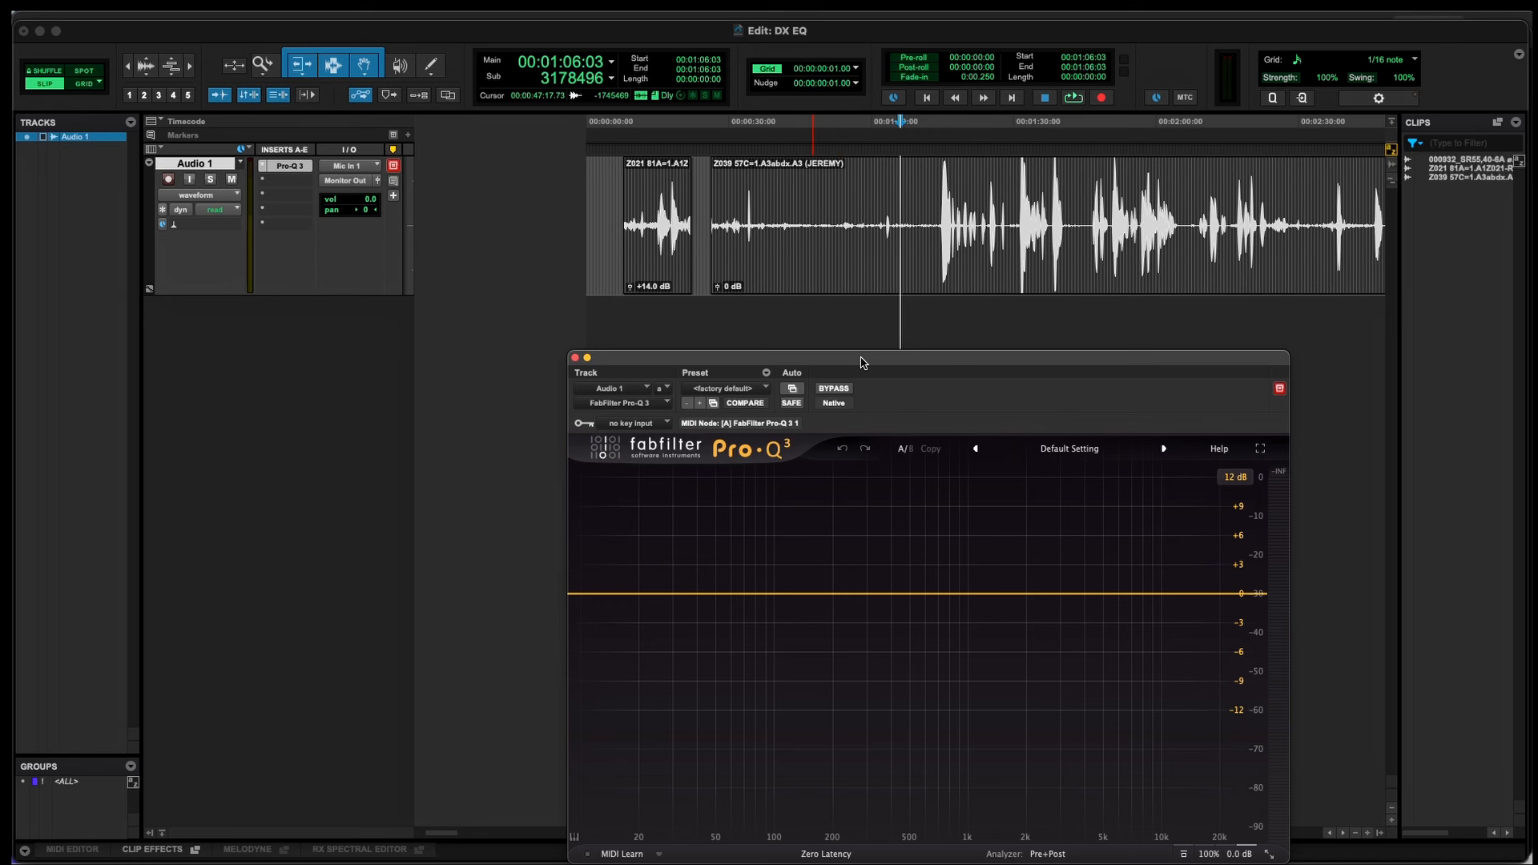
{"action": "left_click_drag", "start_coordinate": [865, 357], "coordinate": [770, 295]}
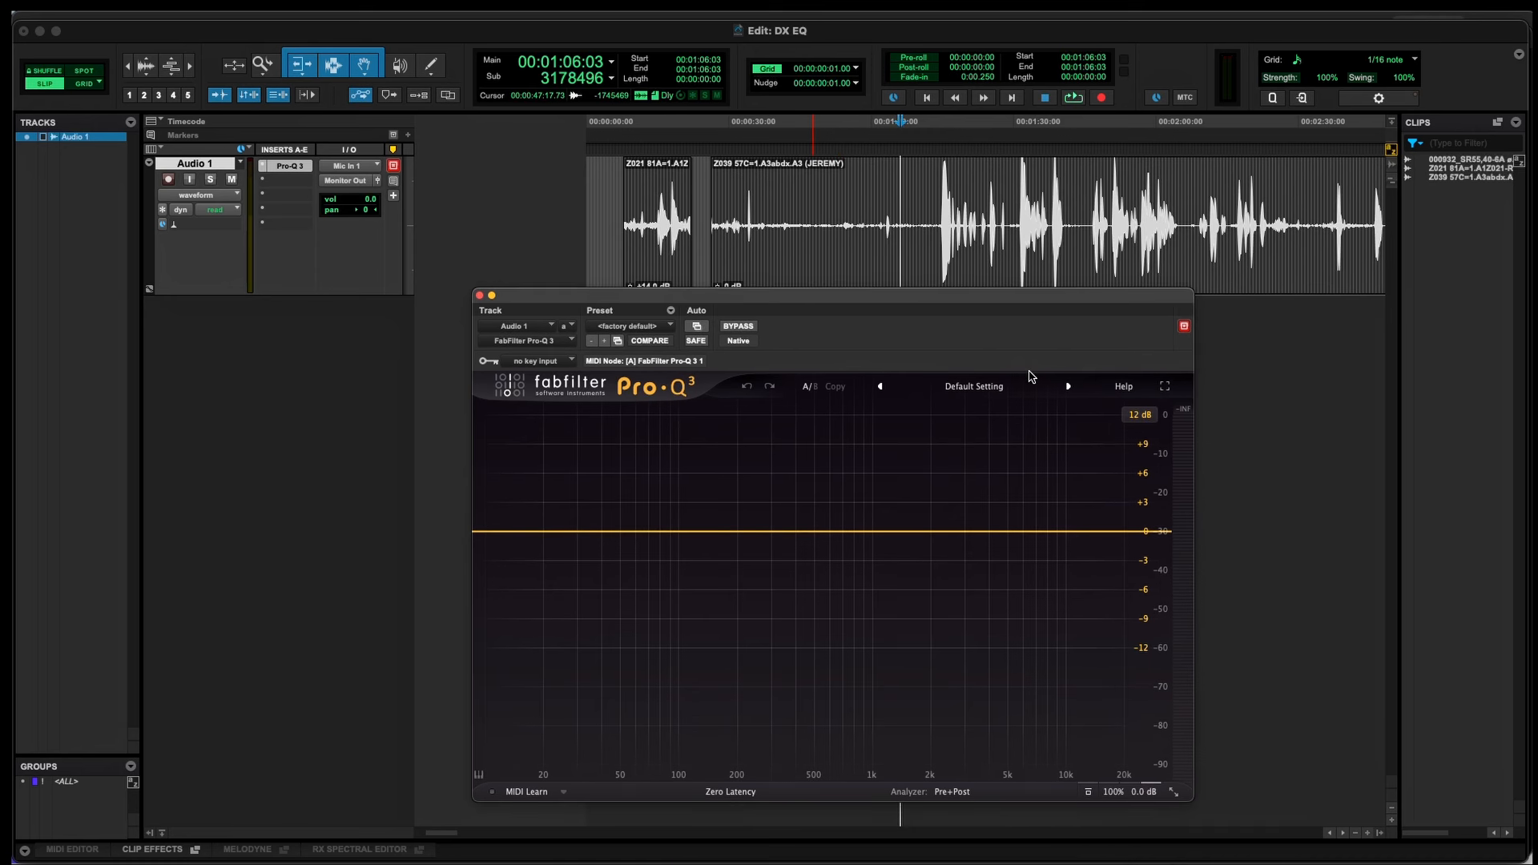
{"action": "left_click_drag", "start_coordinate": [965, 304], "coordinate": [1017, 337]}
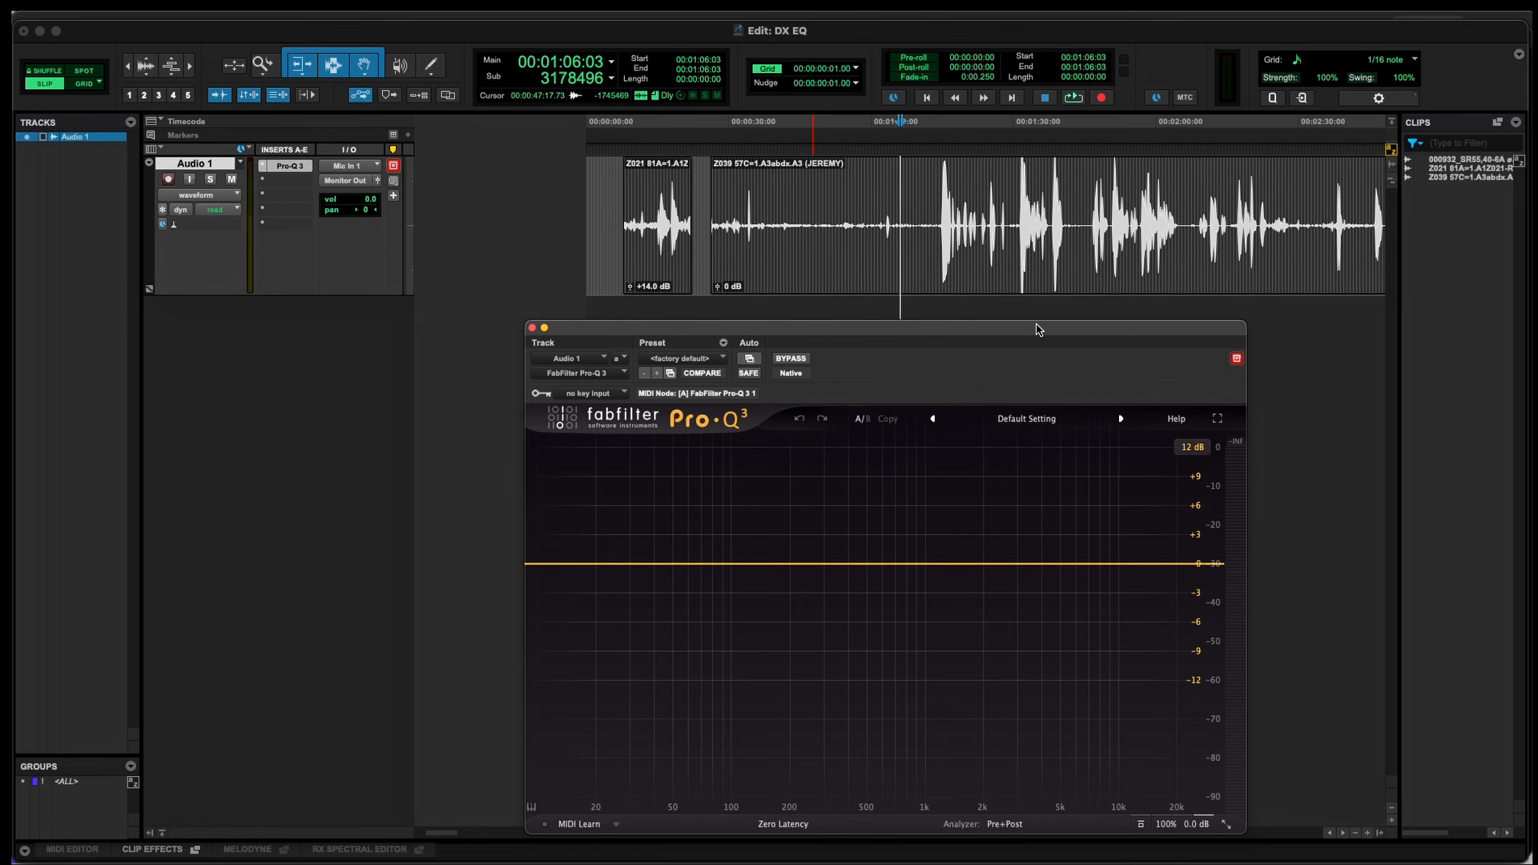
{"action": "left_click_drag", "start_coordinate": [1012, 337], "coordinate": [984, 223]}
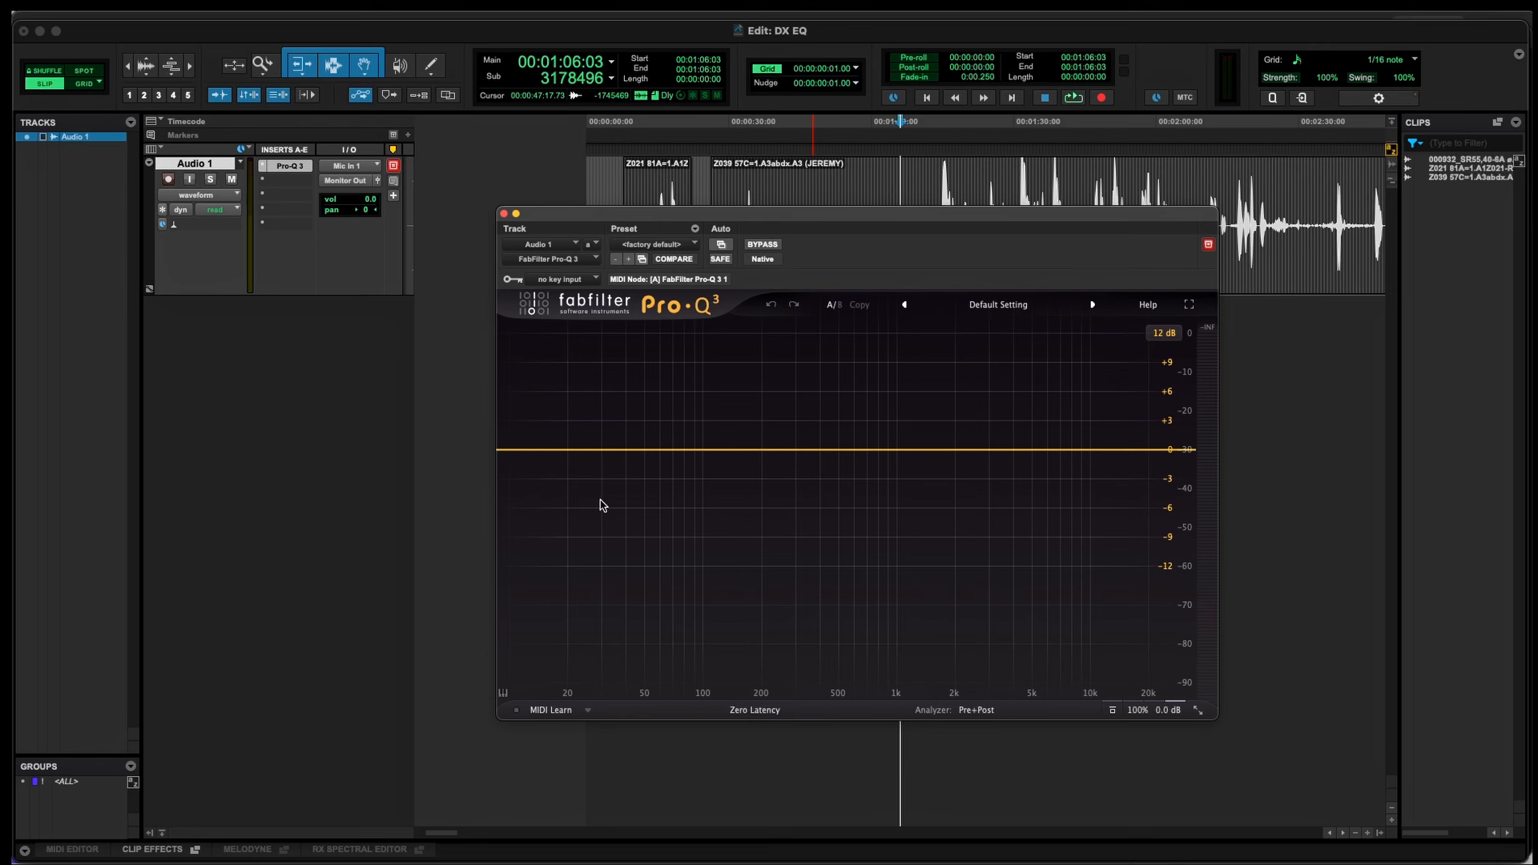
{"action": "left_click", "coordinate": [995, 308]}
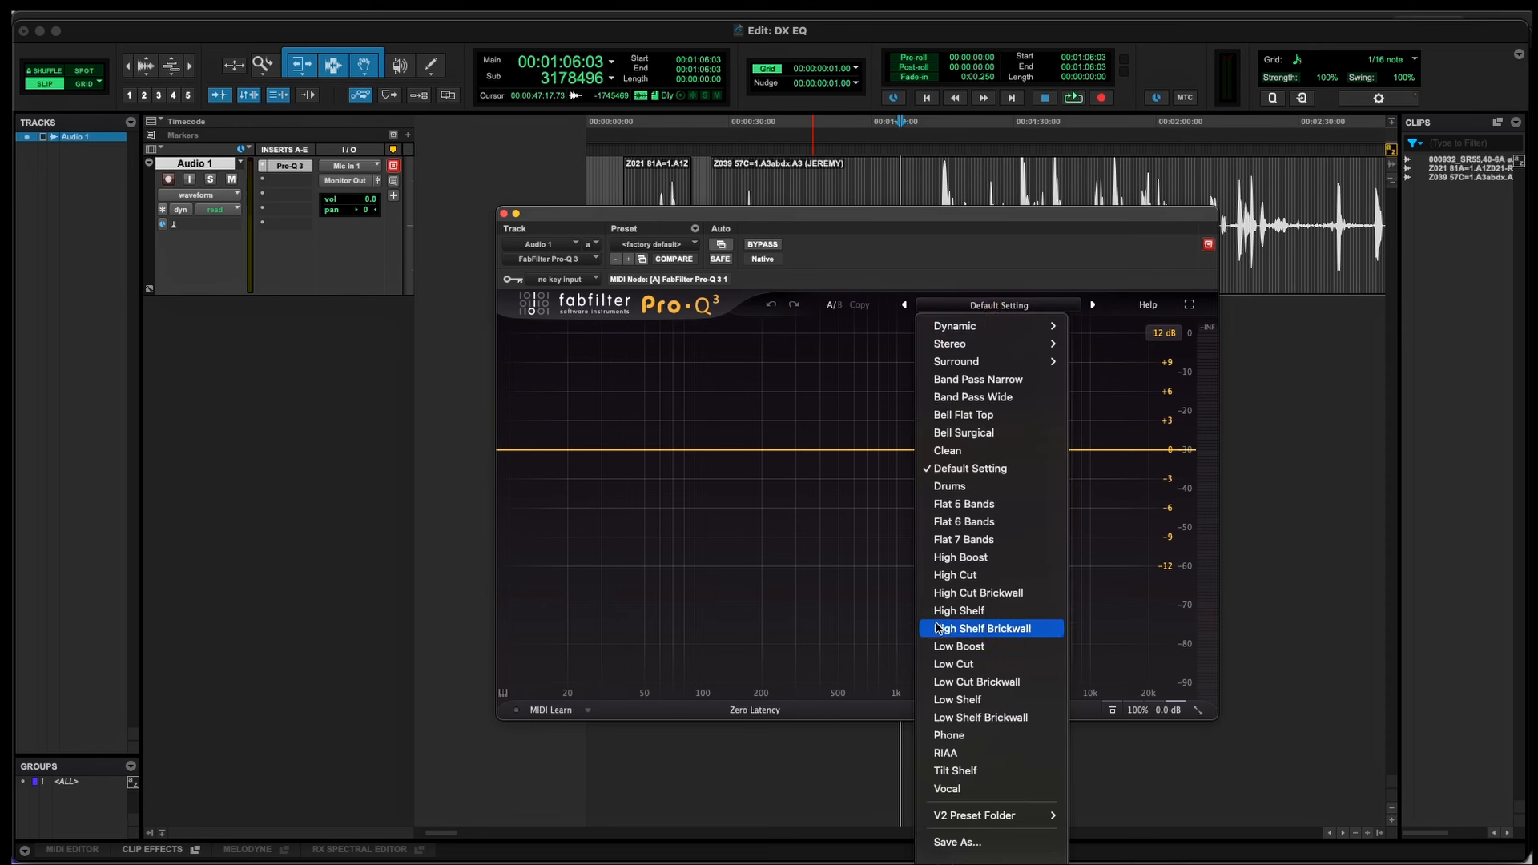
{"action": "left_click", "coordinate": [965, 539]}
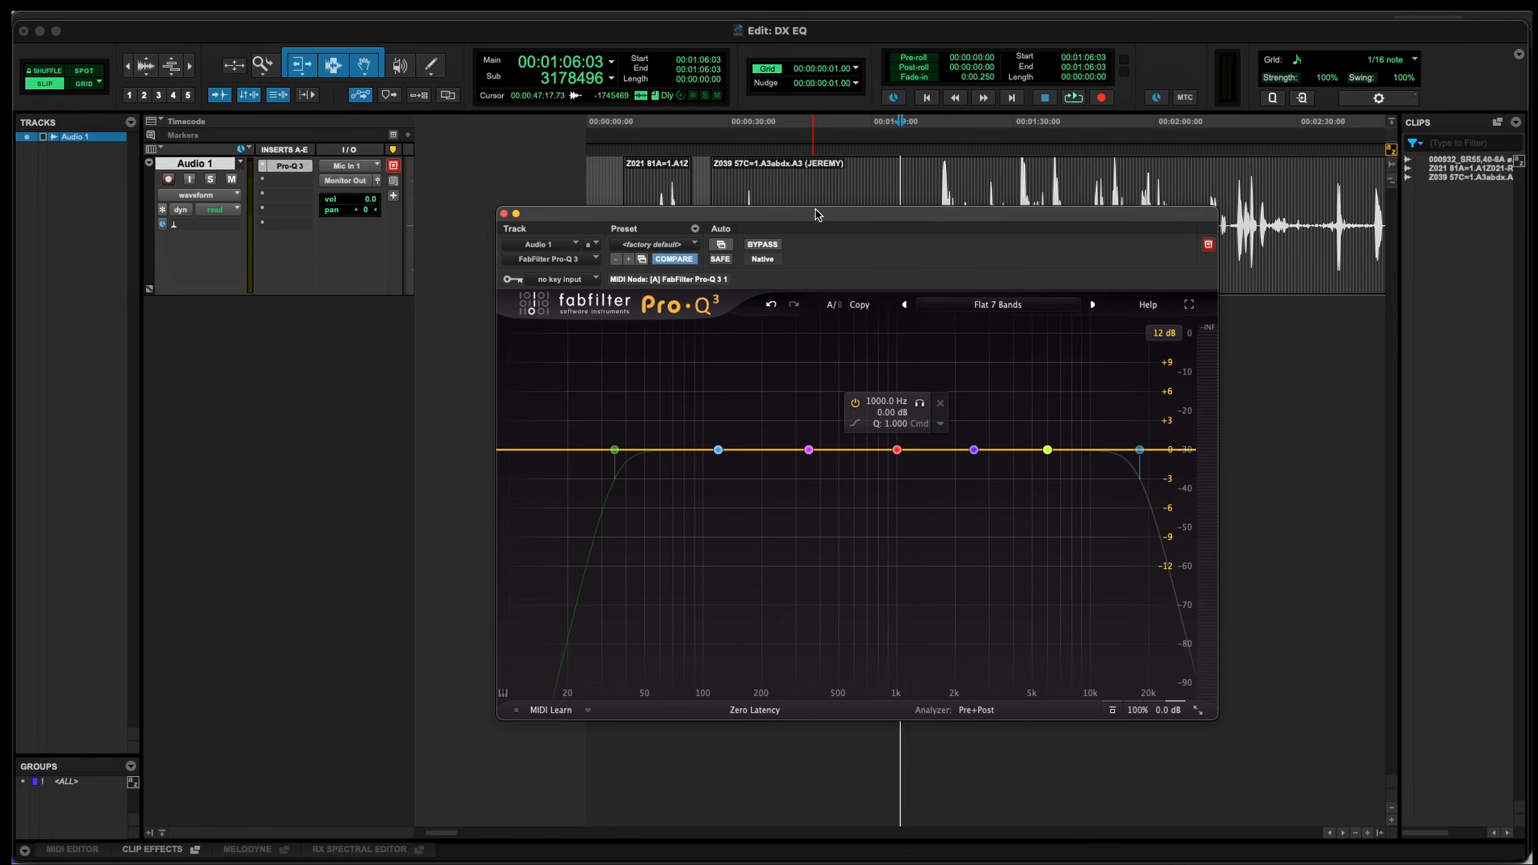
{"action": "left_click_drag", "start_coordinate": [817, 215], "coordinate": [835, 313]}
Step: Select the Z021 81A boom clip and play it, jumping ahead to 00:00:14:18 to hear the speech
{"action": "left_click", "coordinate": [651, 213]}
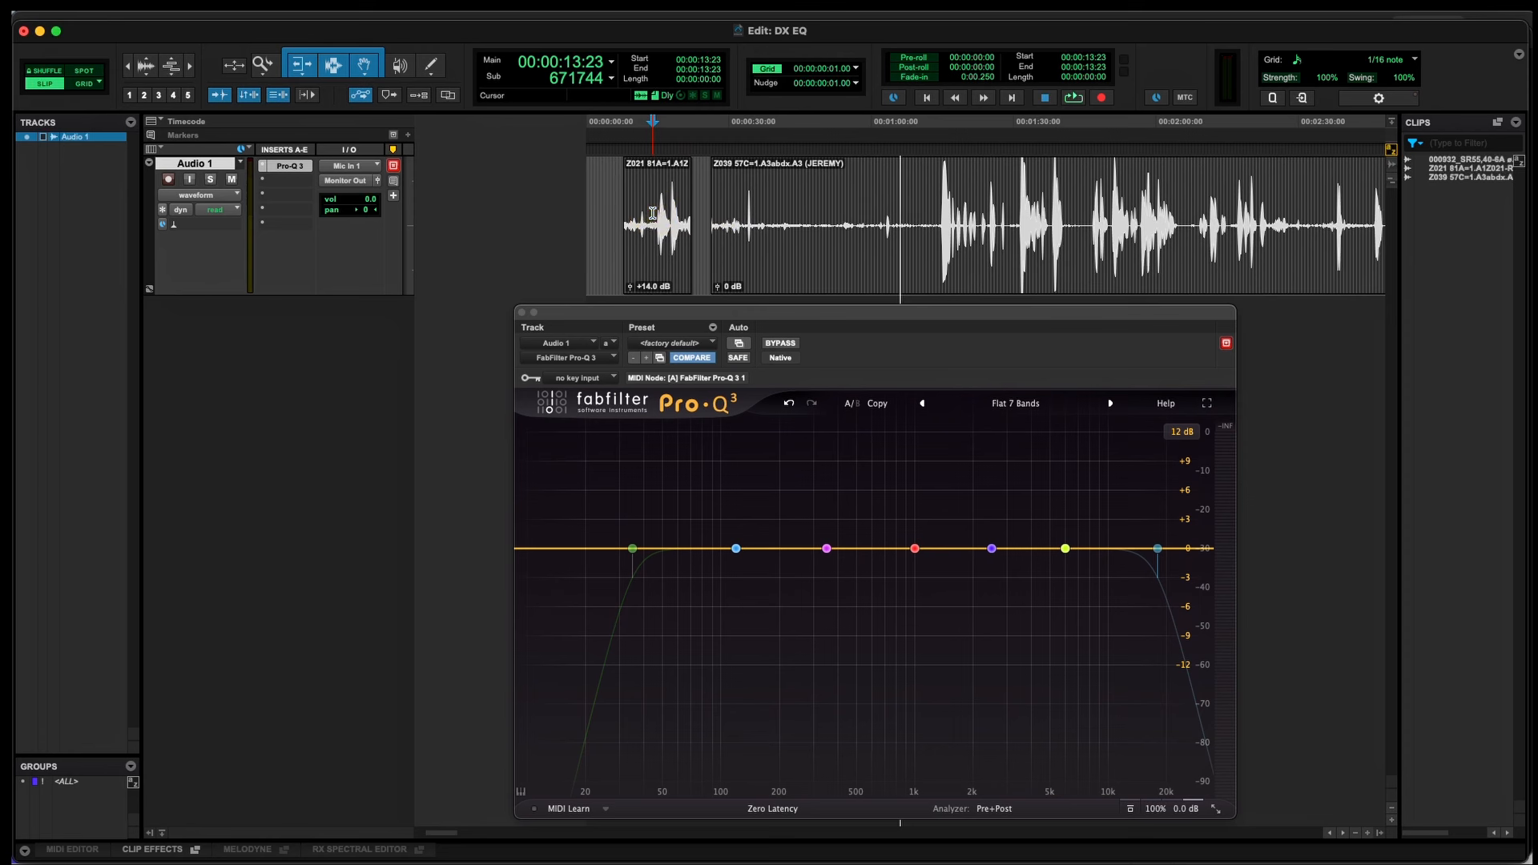
{"action": "key", "text": "super+bracketright"}
{"action": "key", "text": "super+bracketright"}
{"action": "key", "text": "super+bracketright"}
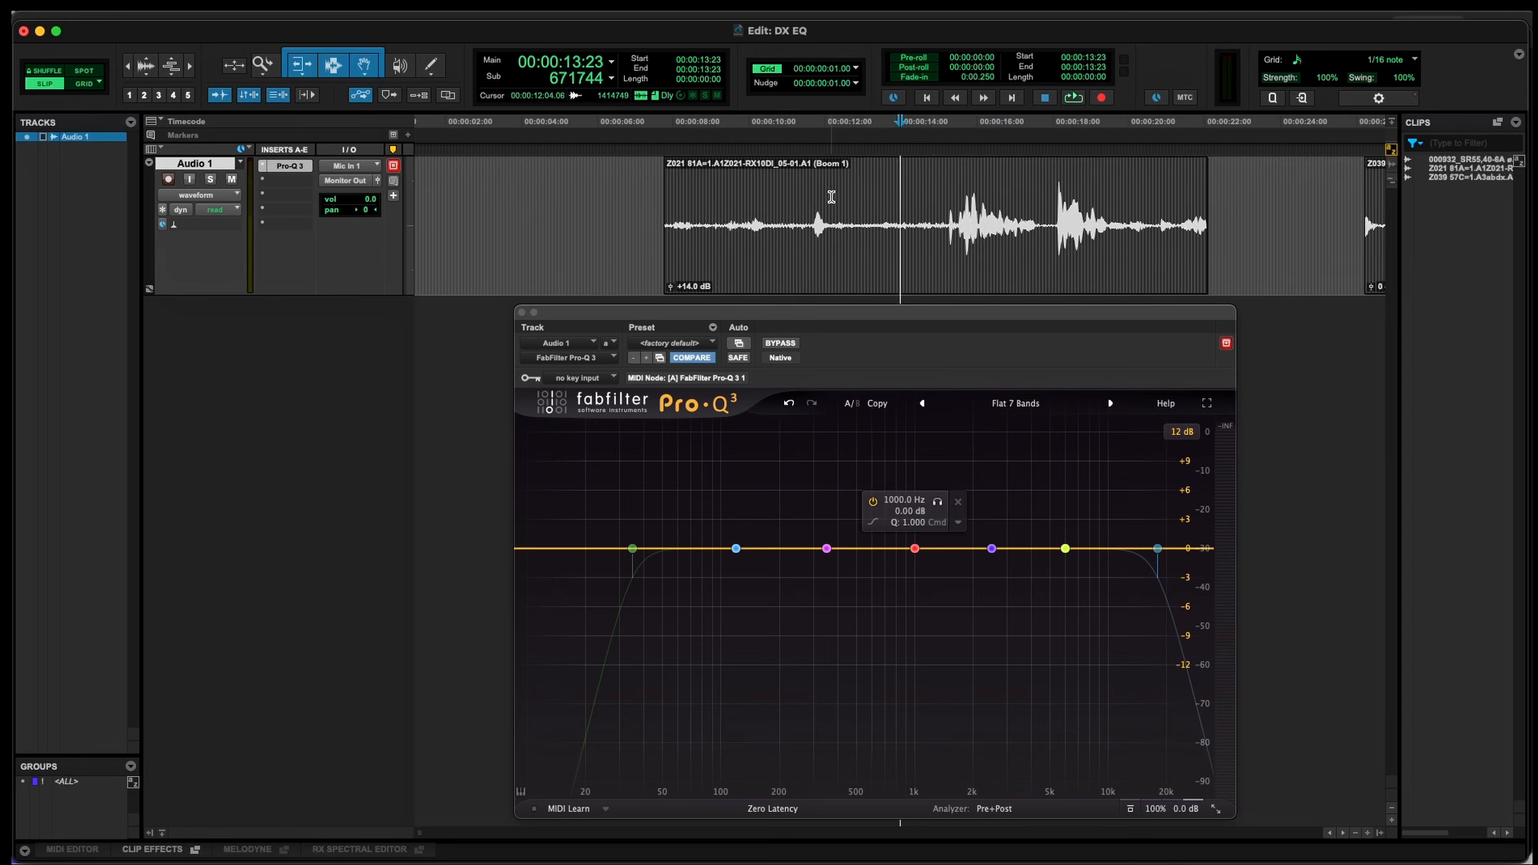
{"action": "left_click", "coordinate": [900, 274]}
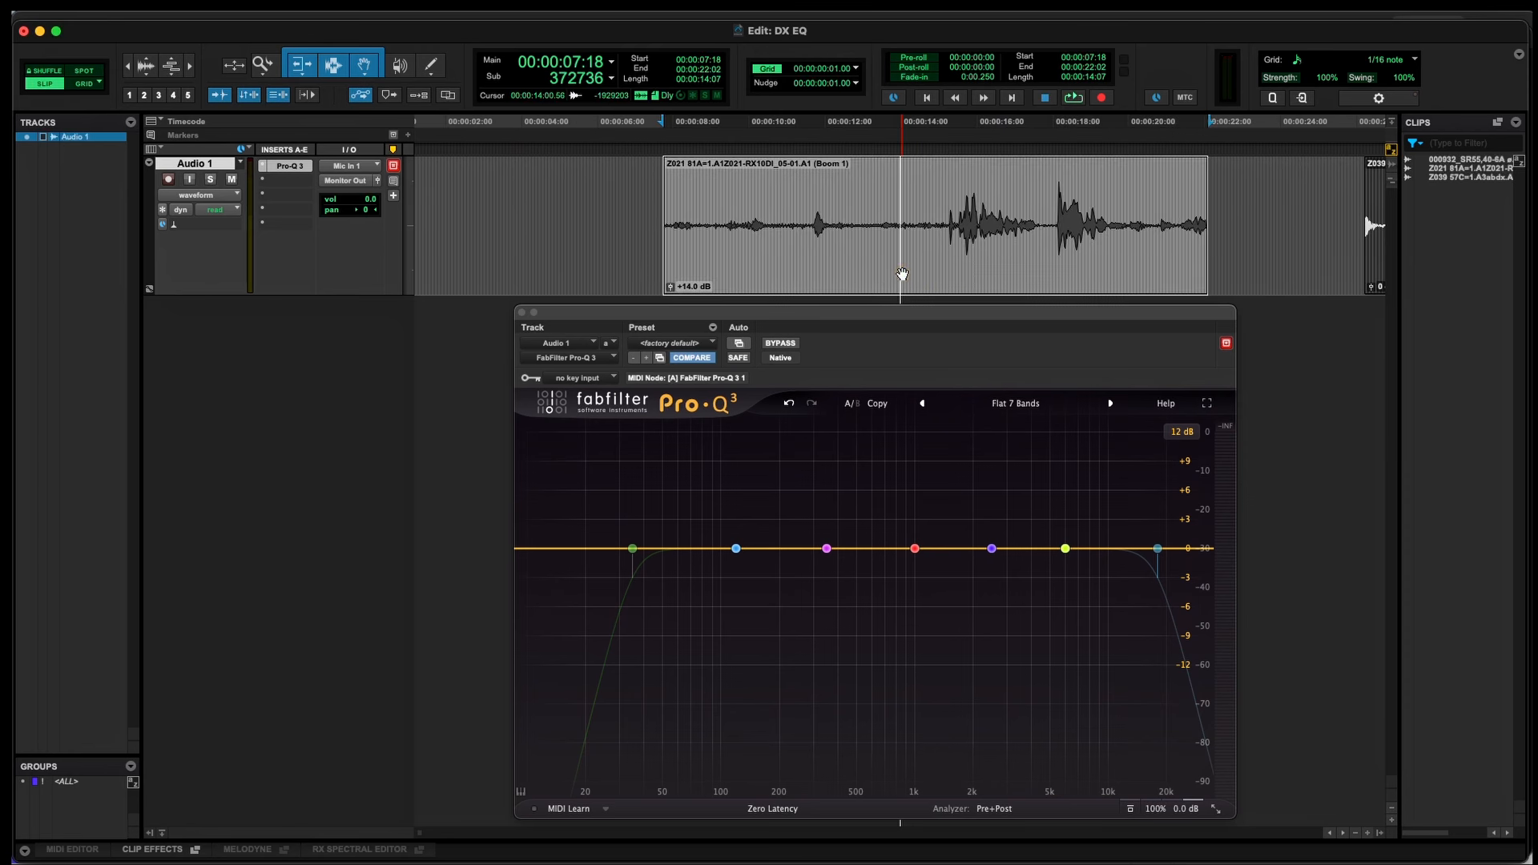
{"action": "key", "text": "space"}
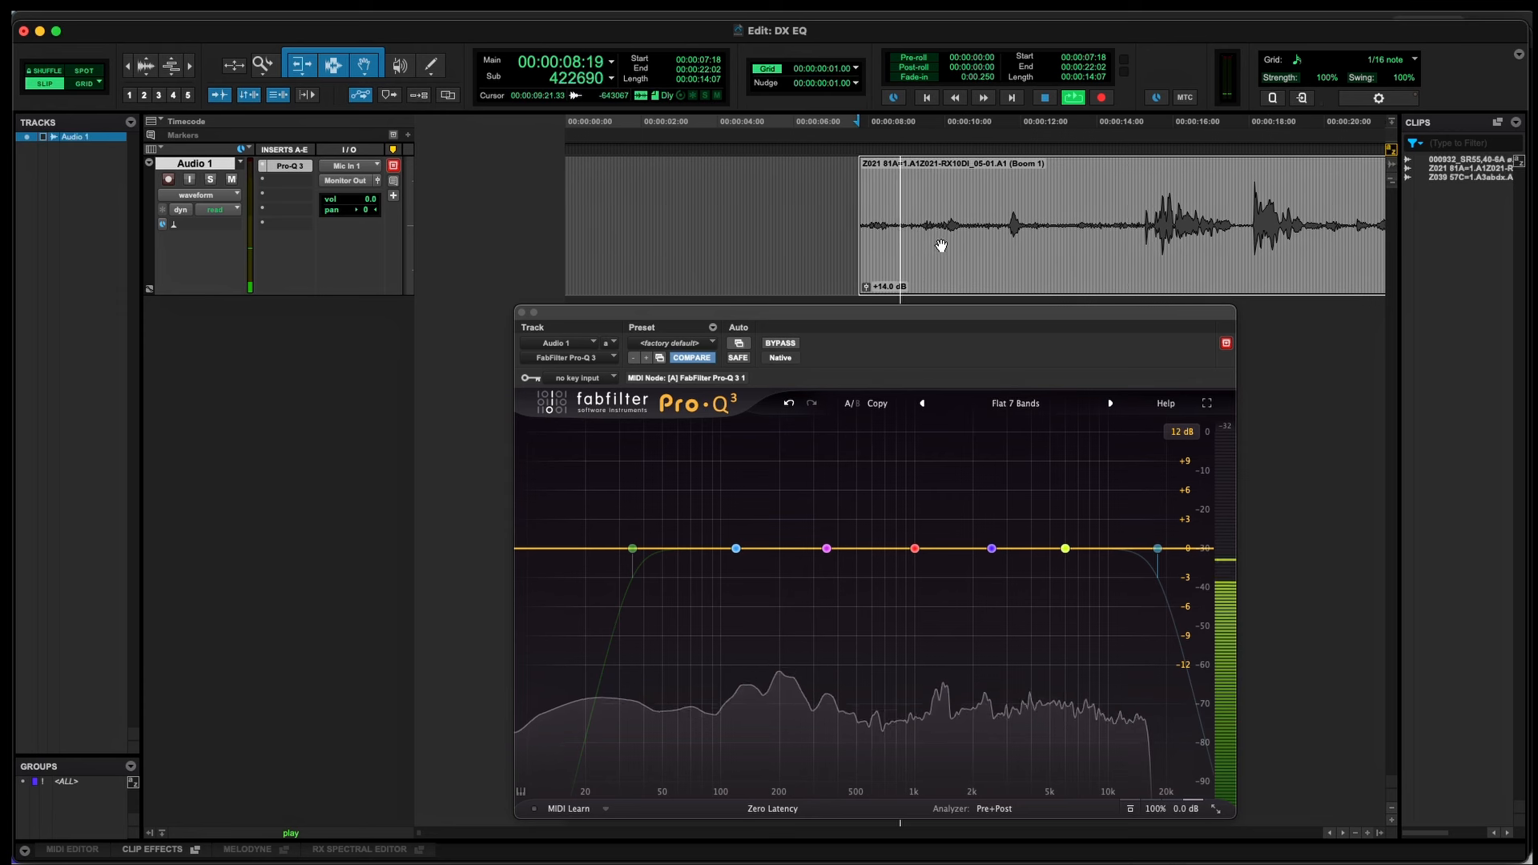
{"action": "left_click", "coordinate": [1071, 197]}
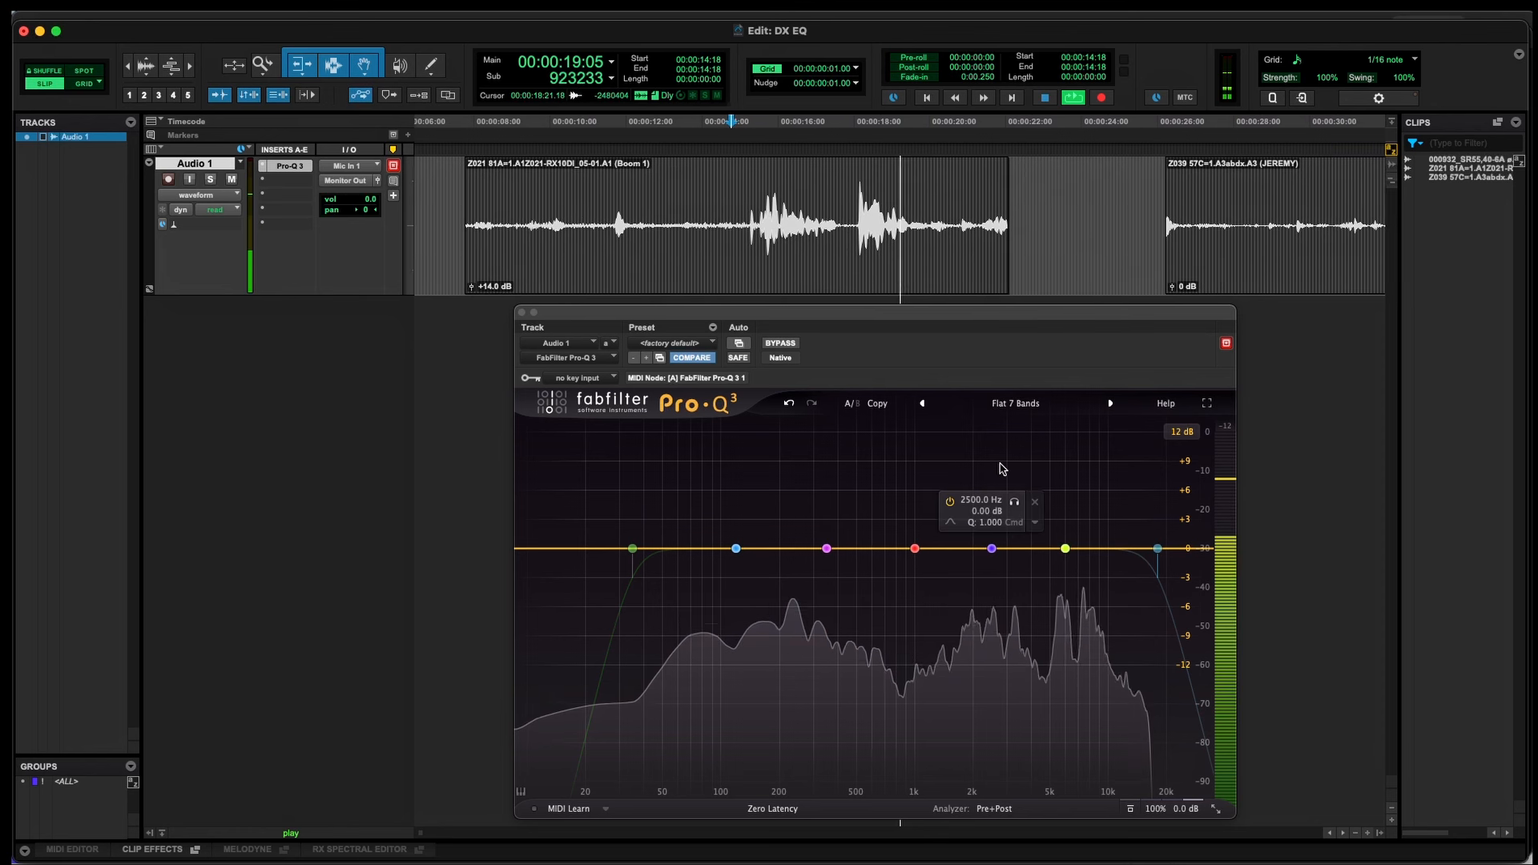
{"action": "key", "text": "space"}
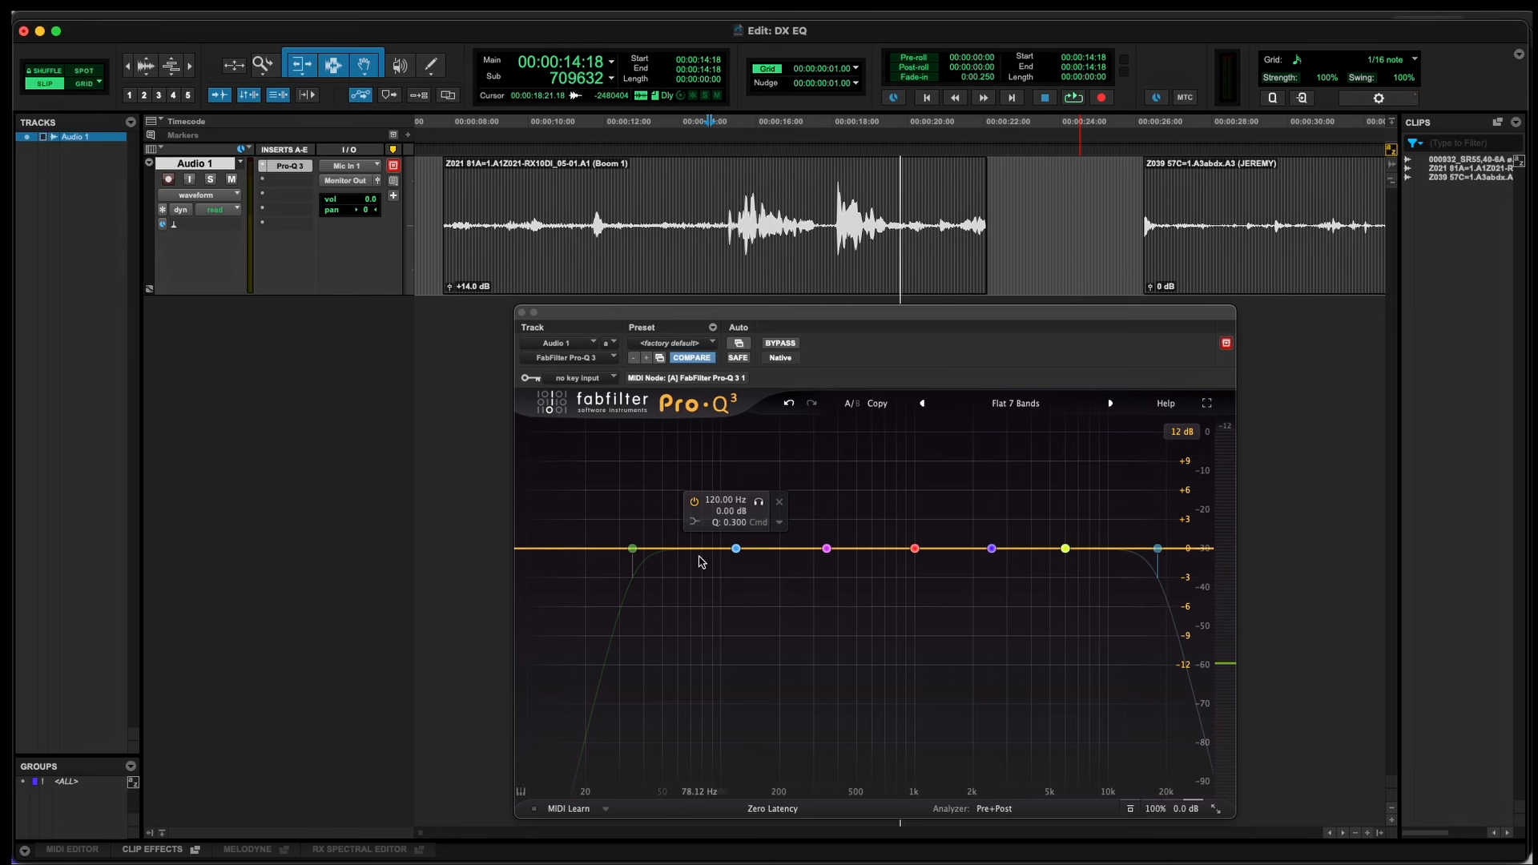
Step: Select the speech passage from 00:00:15:09 to 00:00:19:07 in the Z021 81A boom clip
{"action": "left_click_drag", "start_coordinate": [854, 321], "coordinate": [837, 329]}
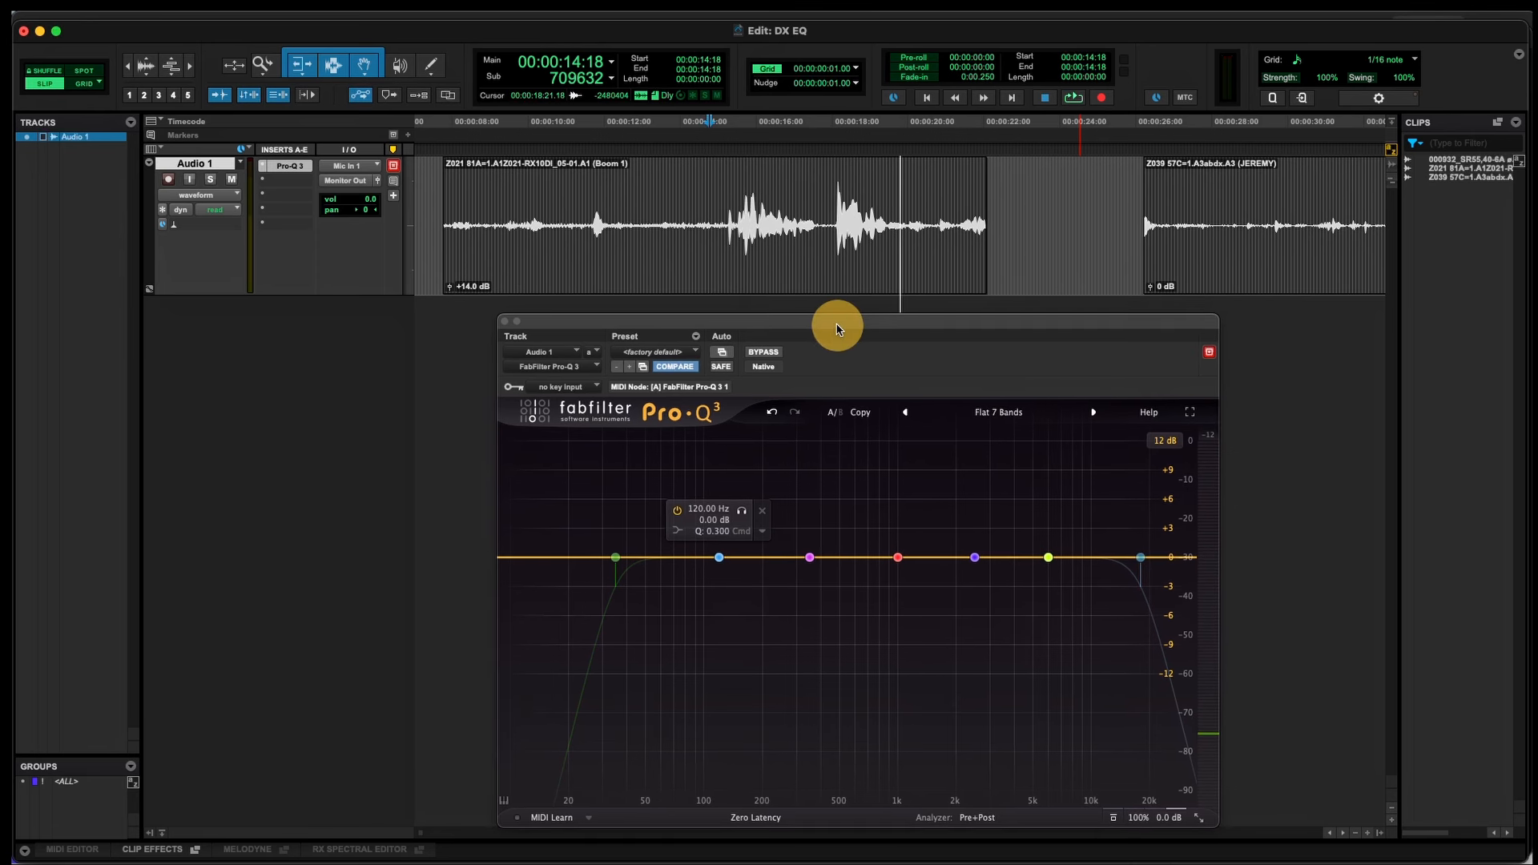
{"action": "left_click", "coordinate": [717, 215]}
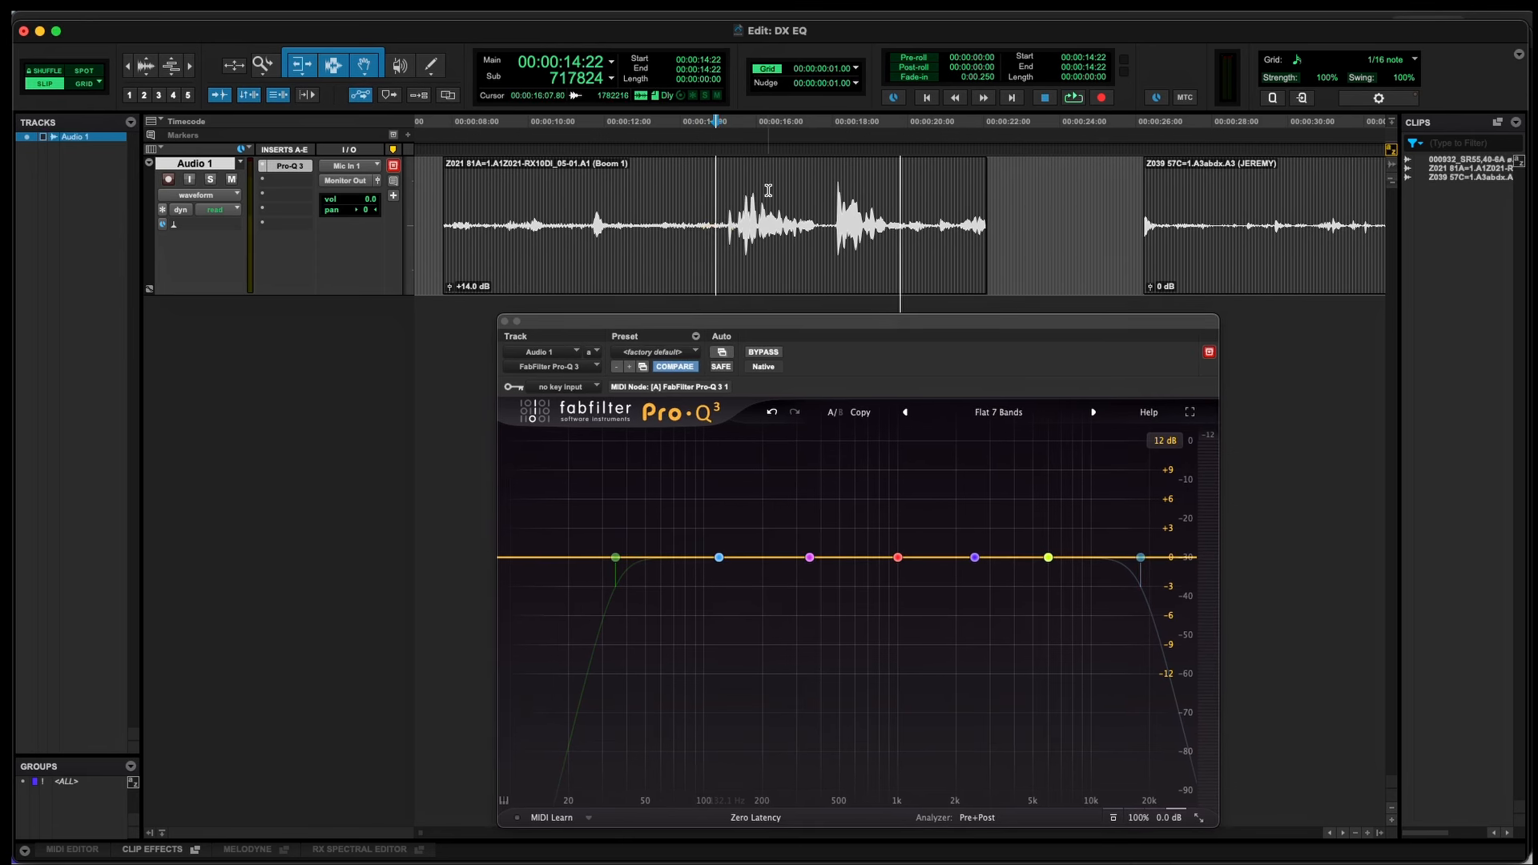
{"action": "key", "text": "space"}
{"action": "key", "text": "space"}
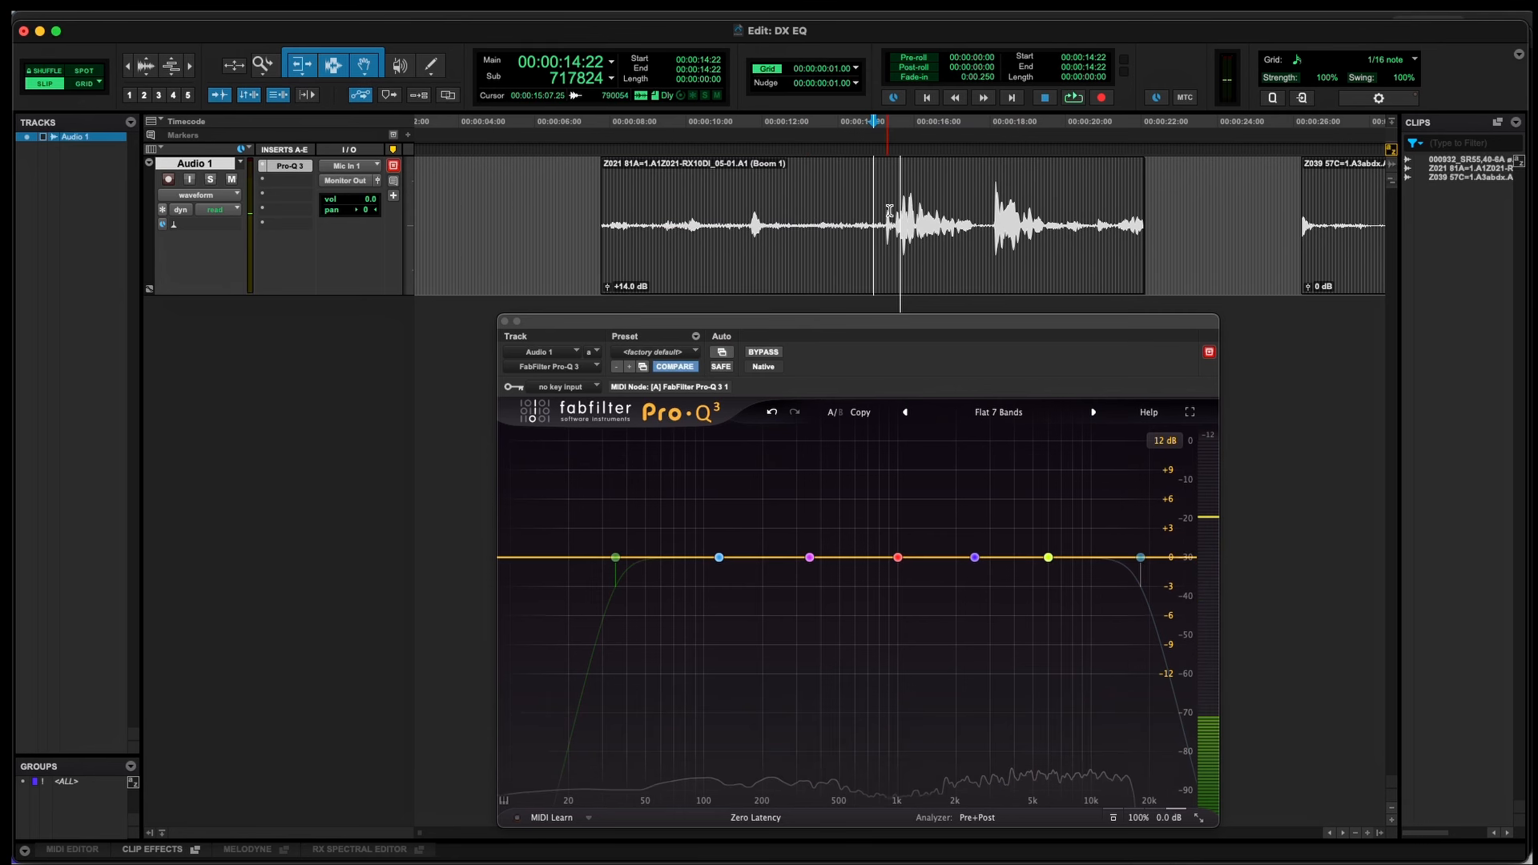
{"action": "left_click_drag", "start_coordinate": [890, 213], "coordinate": [1039, 214]}
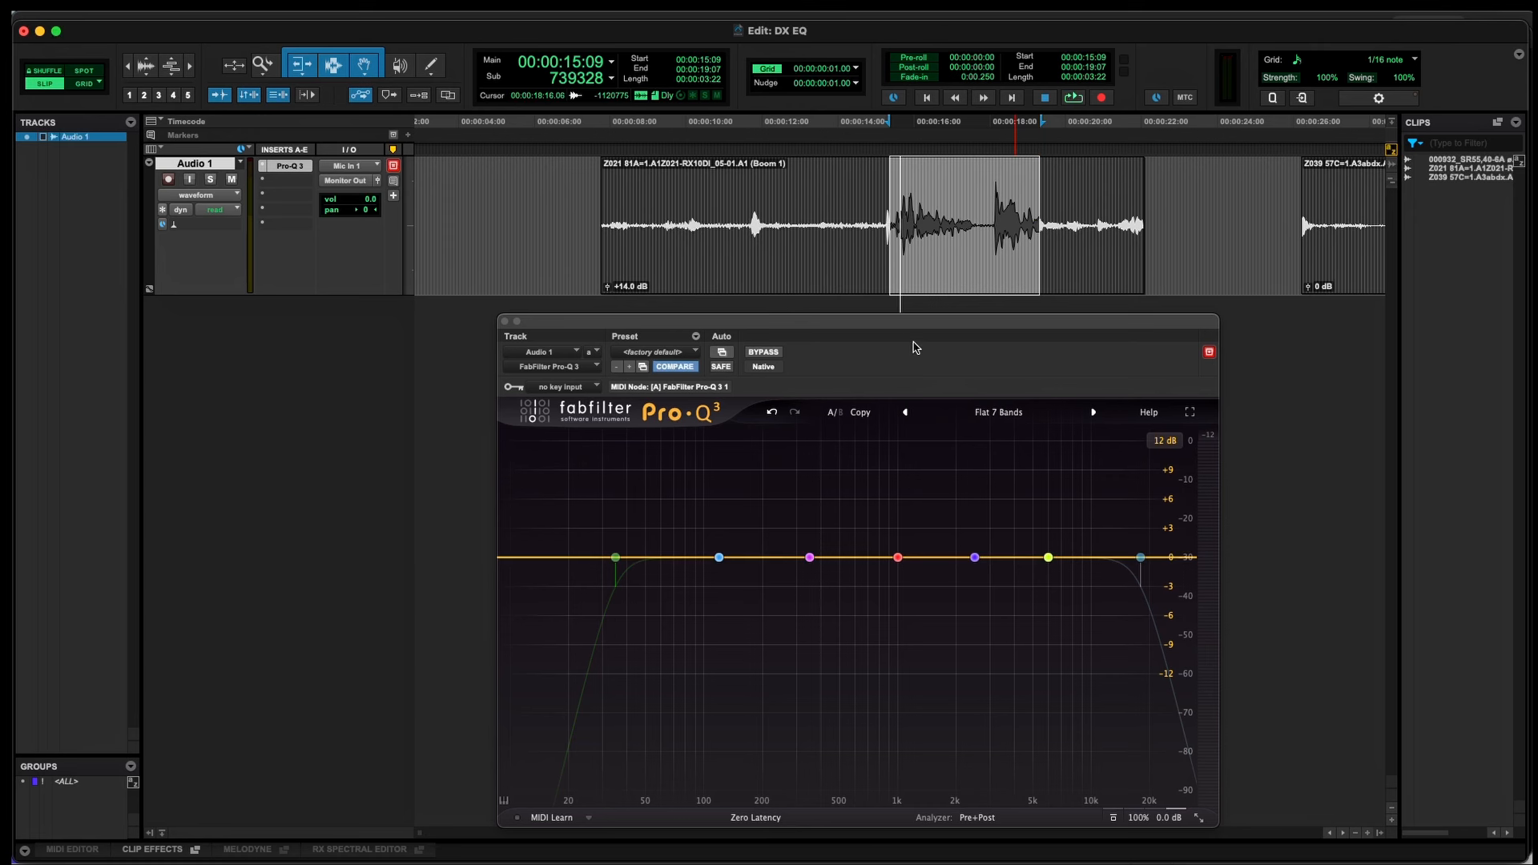
{"action": "left_click_drag", "start_coordinate": [911, 330], "coordinate": [954, 315]}
Step: Enable the 24 dB/oct Low Cut band in Pro-Q 3 and raise its frequency to about 78 Hz
{"action": "mouse_move", "coordinate": [694, 551]}
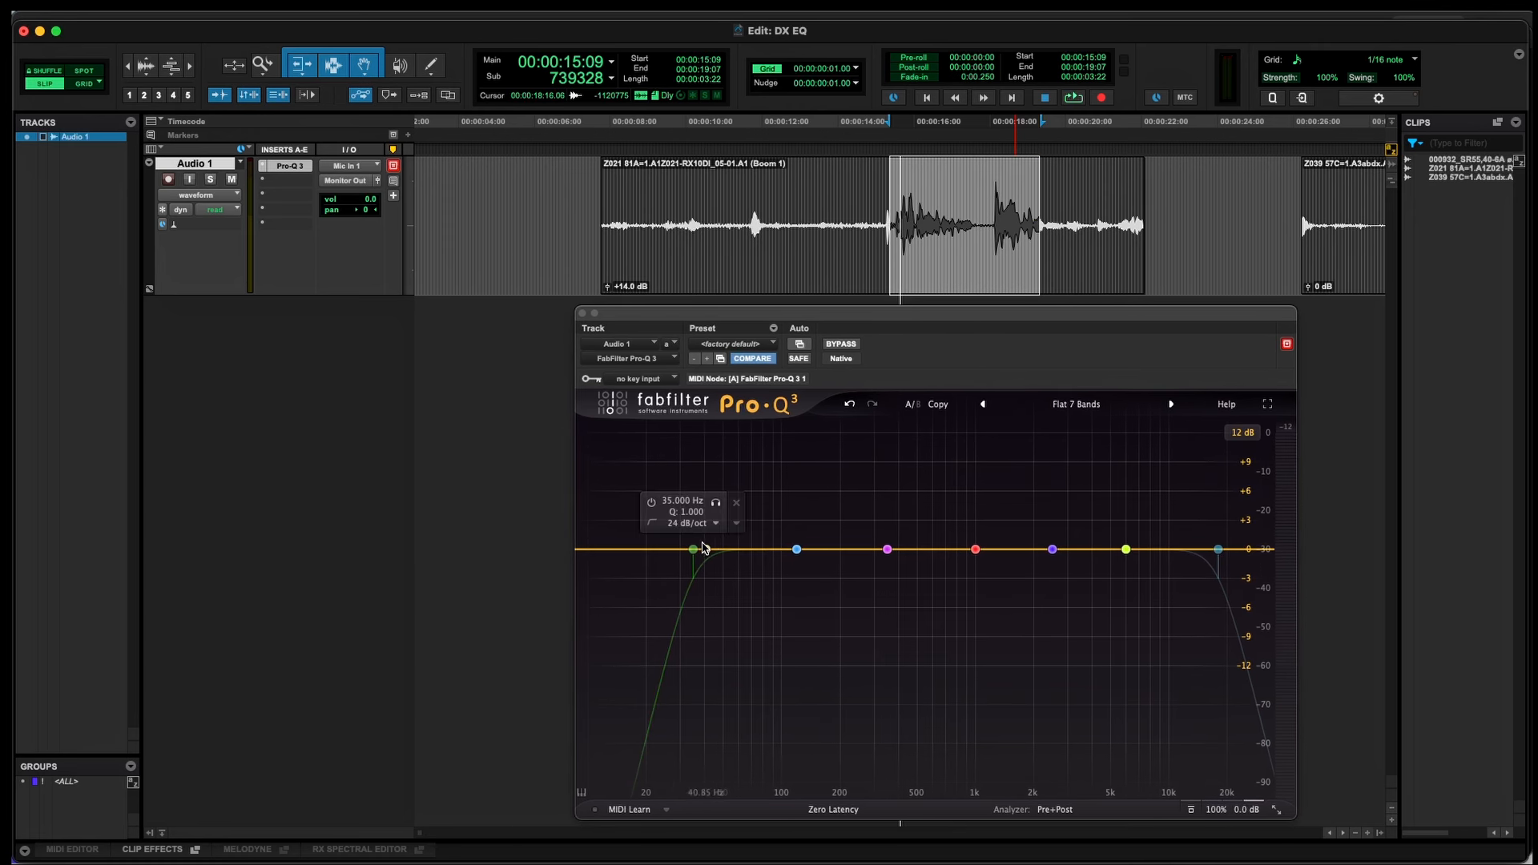
{"action": "left_click", "coordinate": [693, 550]}
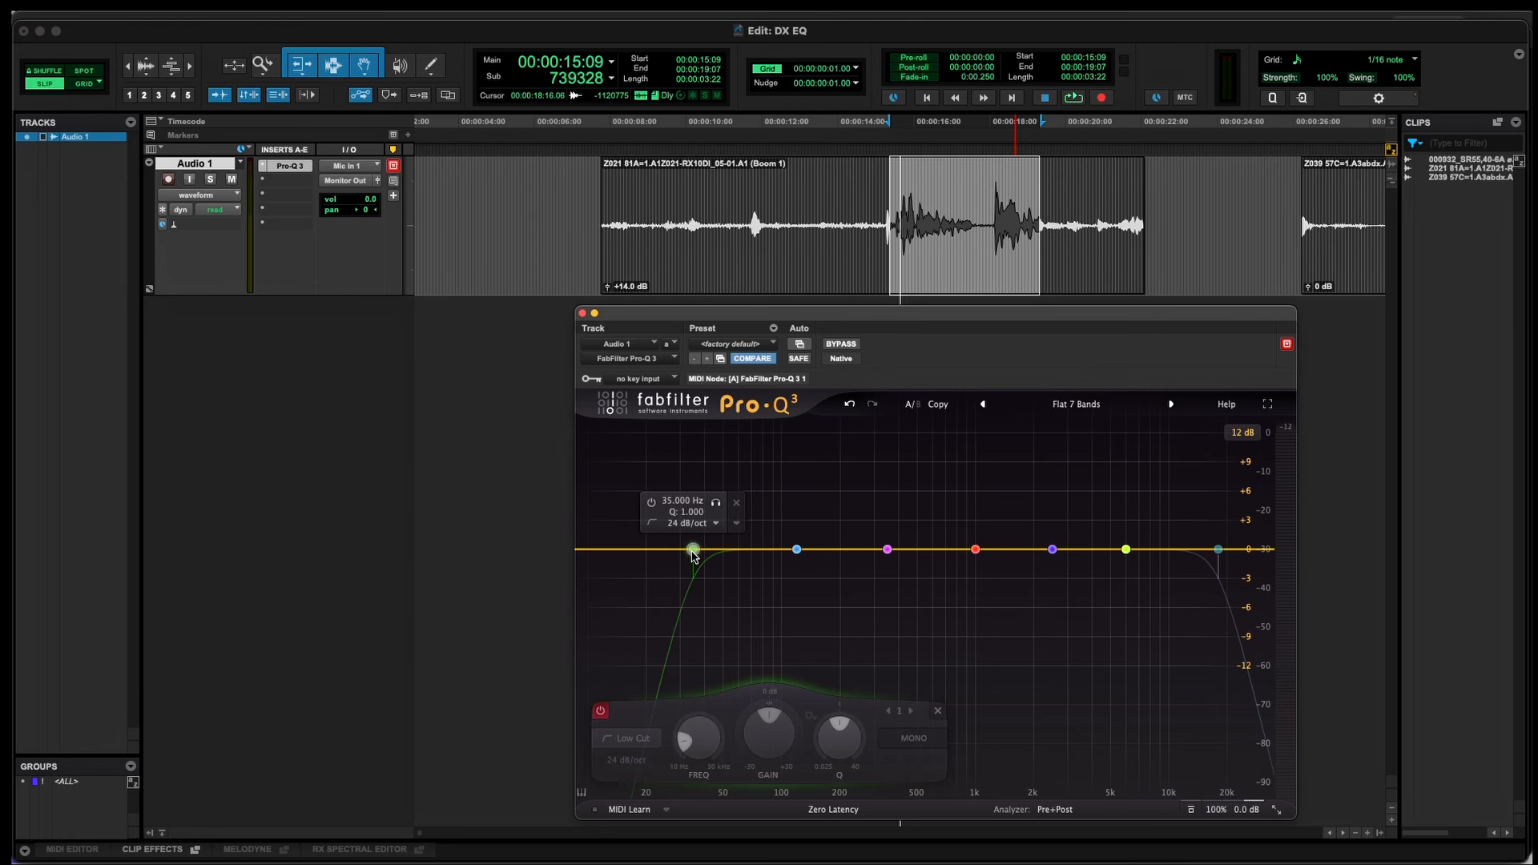
{"action": "left_click", "coordinate": [651, 503]}
{"action": "left_click_drag", "start_coordinate": [812, 315], "coordinate": [827, 311]}
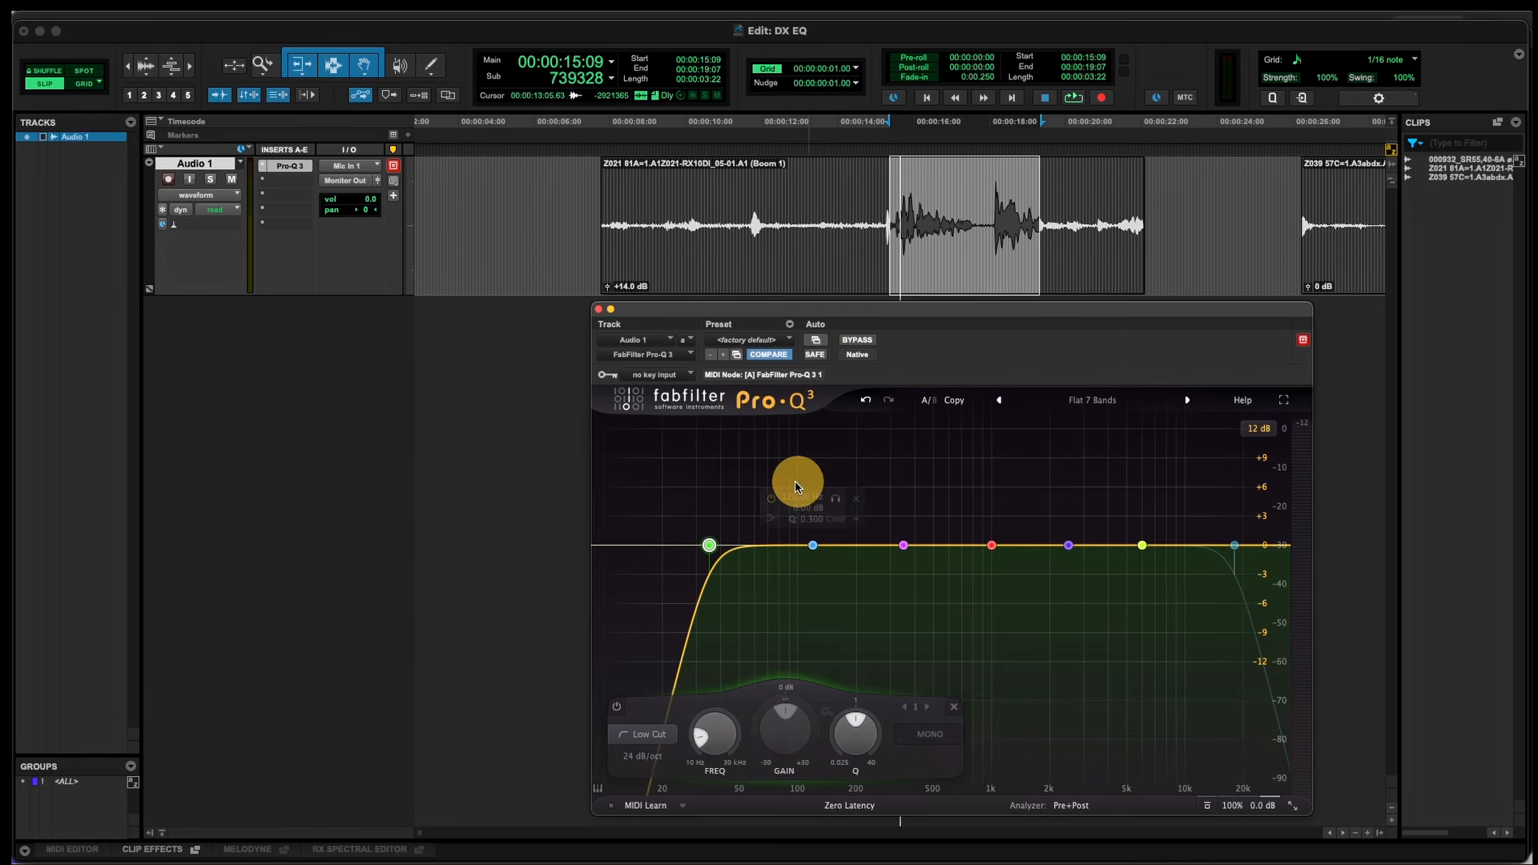
{"action": "left_click_drag", "start_coordinate": [709, 548], "coordinate": [742, 549]}
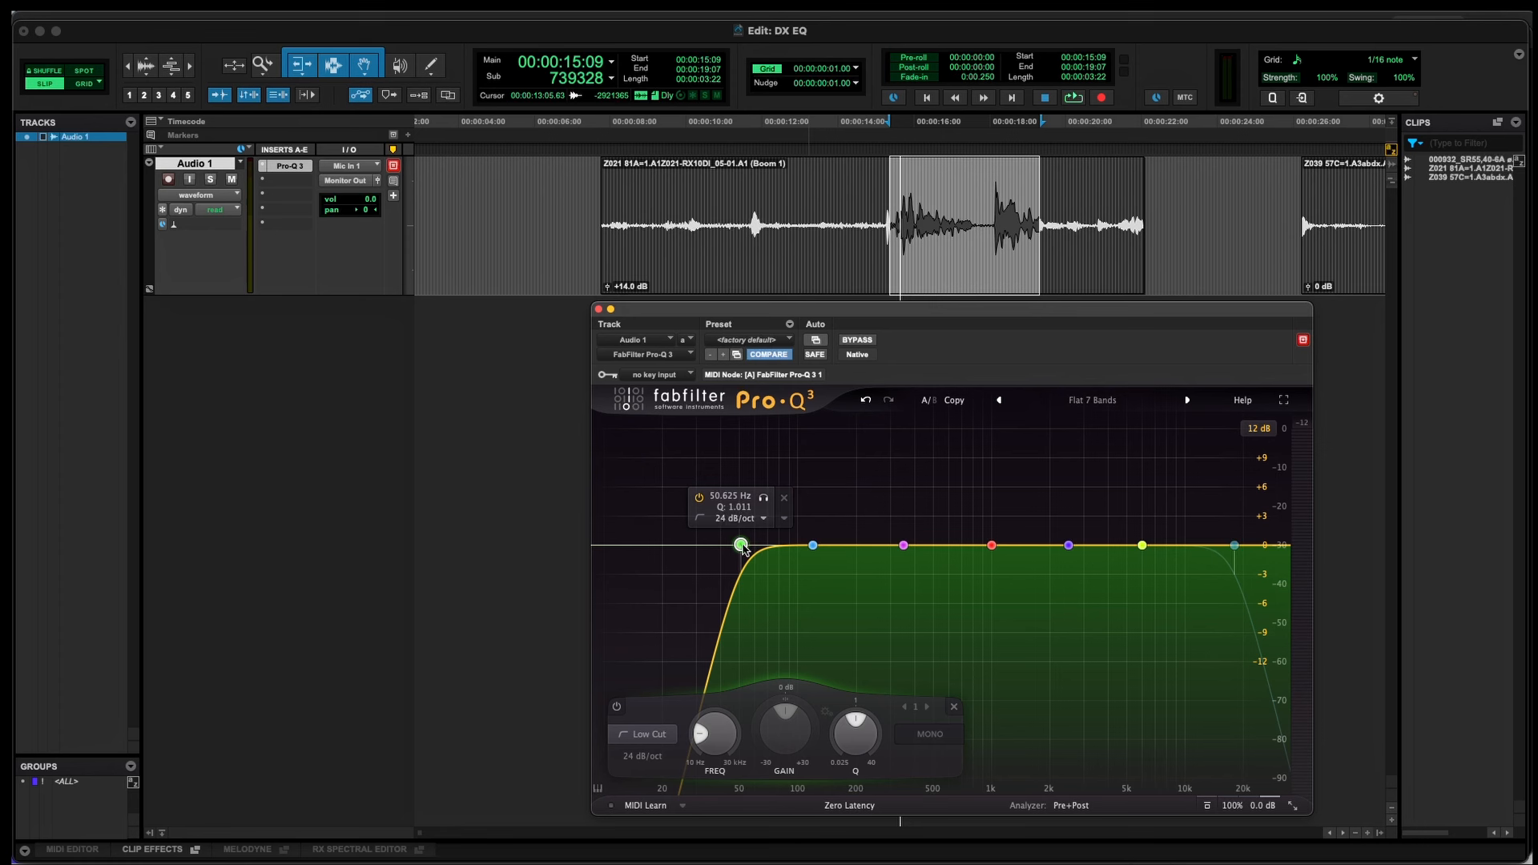
{"action": "left_click_drag", "start_coordinate": [742, 546], "coordinate": [780, 549]}
Step: Play the selected speech passage to audition the low cut
{"action": "key", "text": "space"}
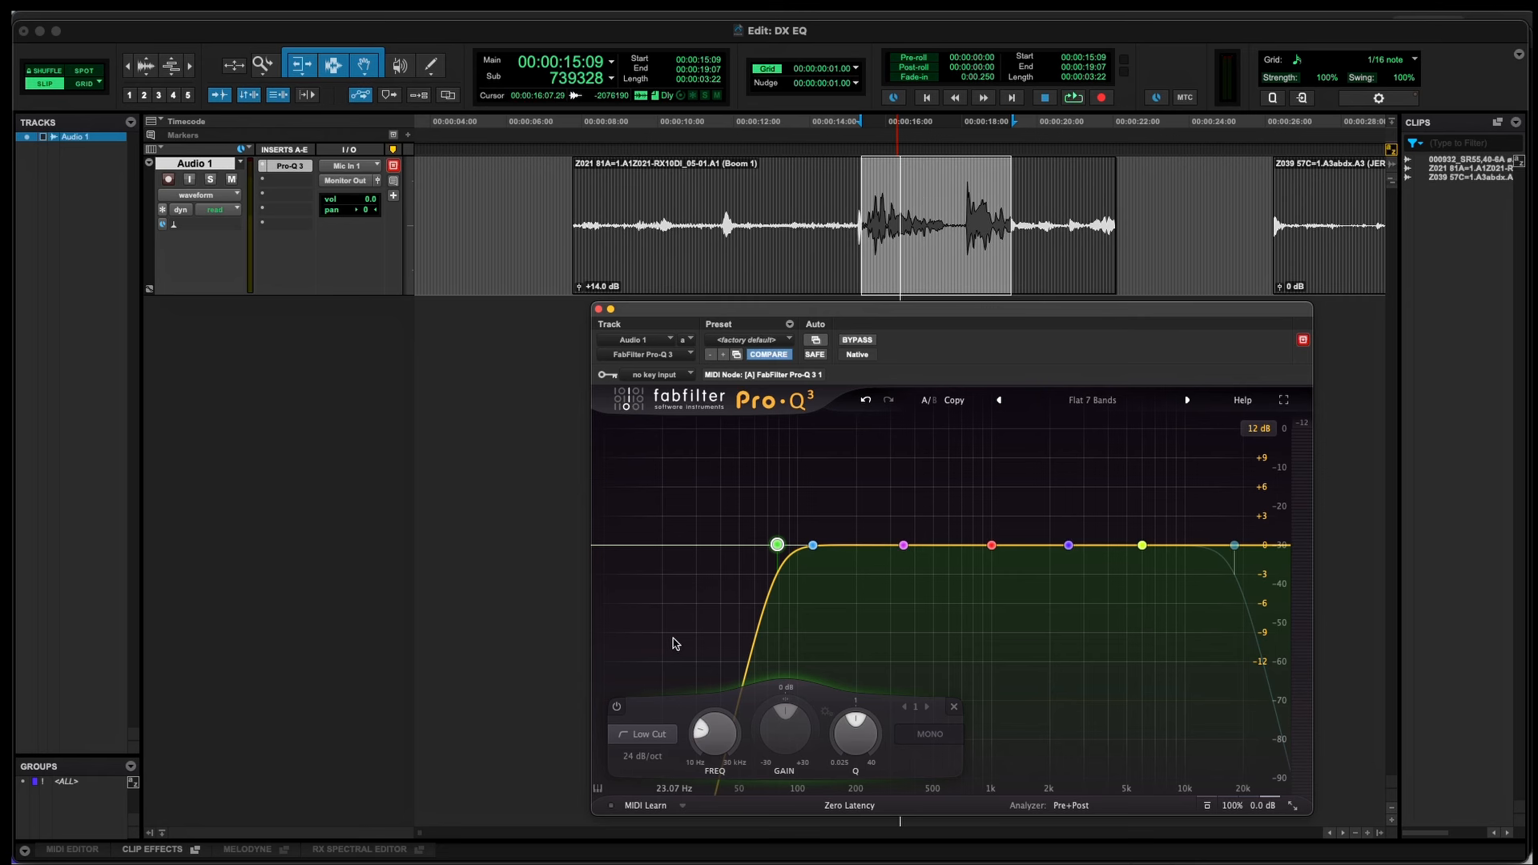
{"action": "key", "text": "space"}
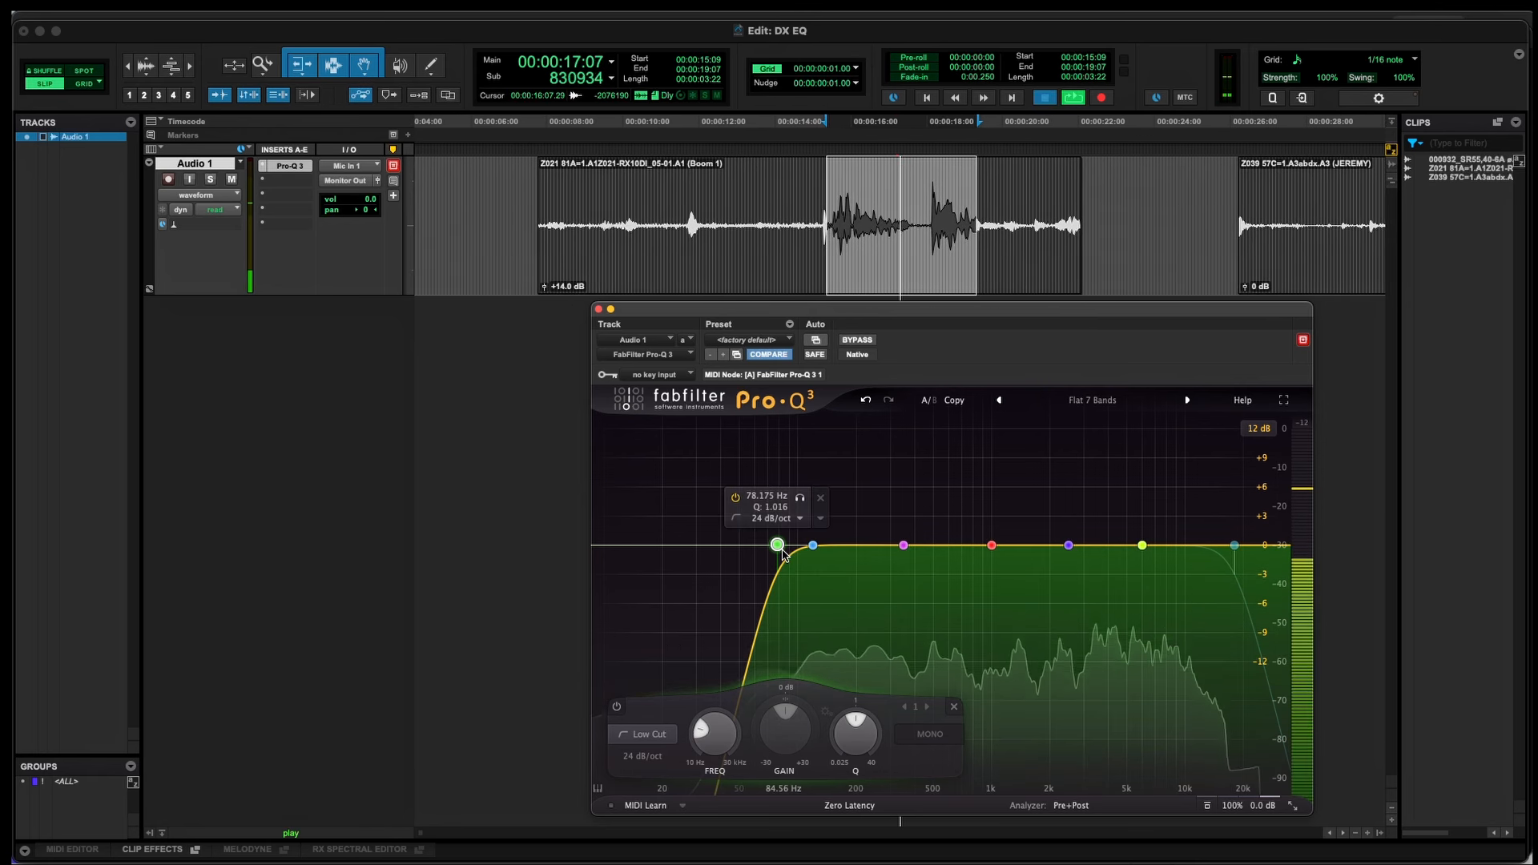
{"action": "key", "text": "space"}
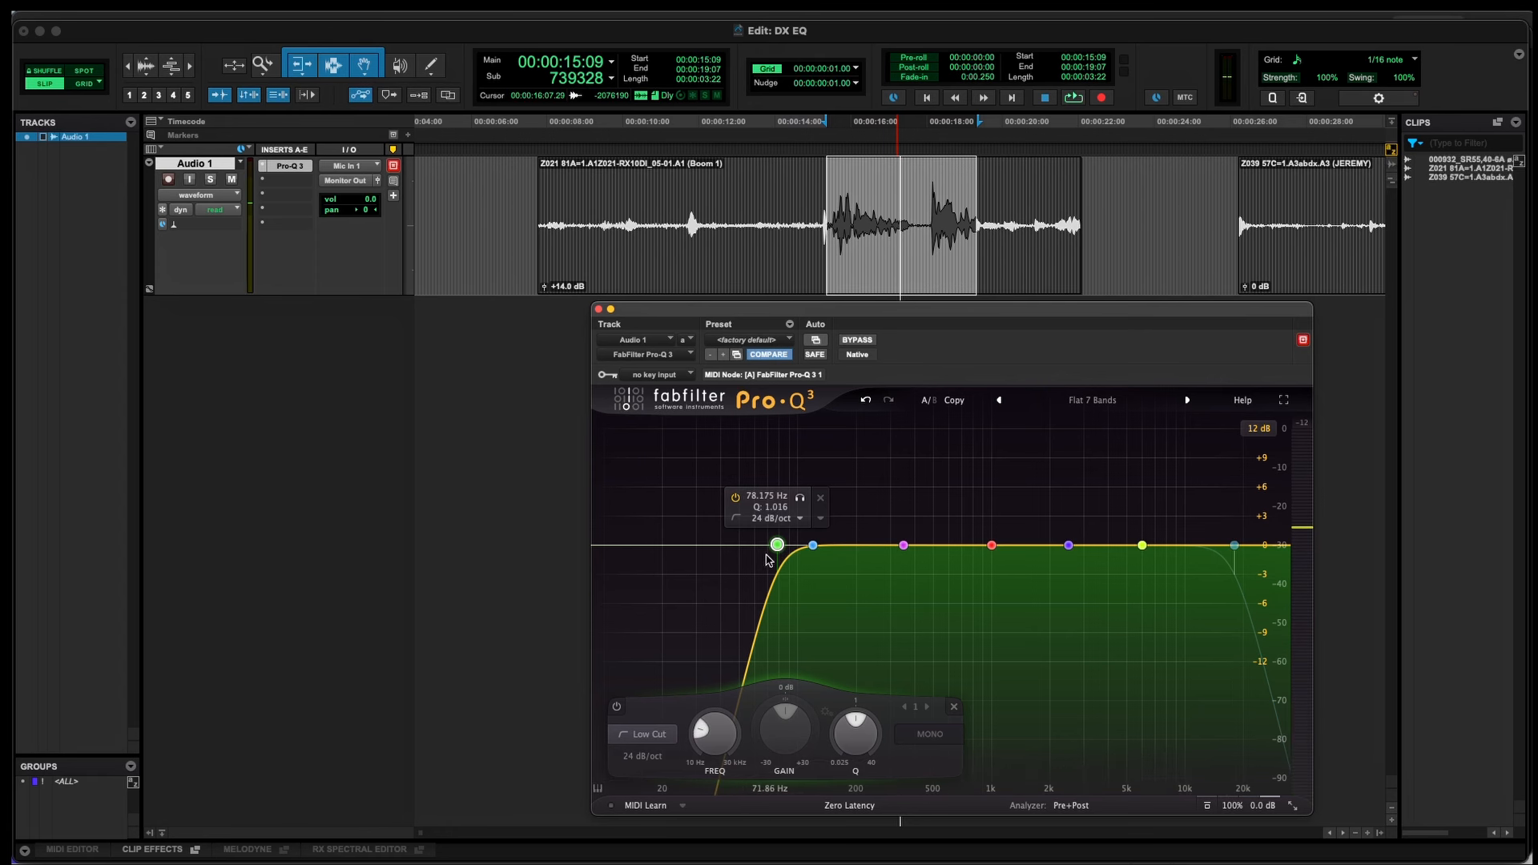
Step: Raise the Low Cut band's frequency to about 84 Hz and audition the selected speech passage
{"action": "key", "text": "space"}
{"action": "key", "text": "space"}
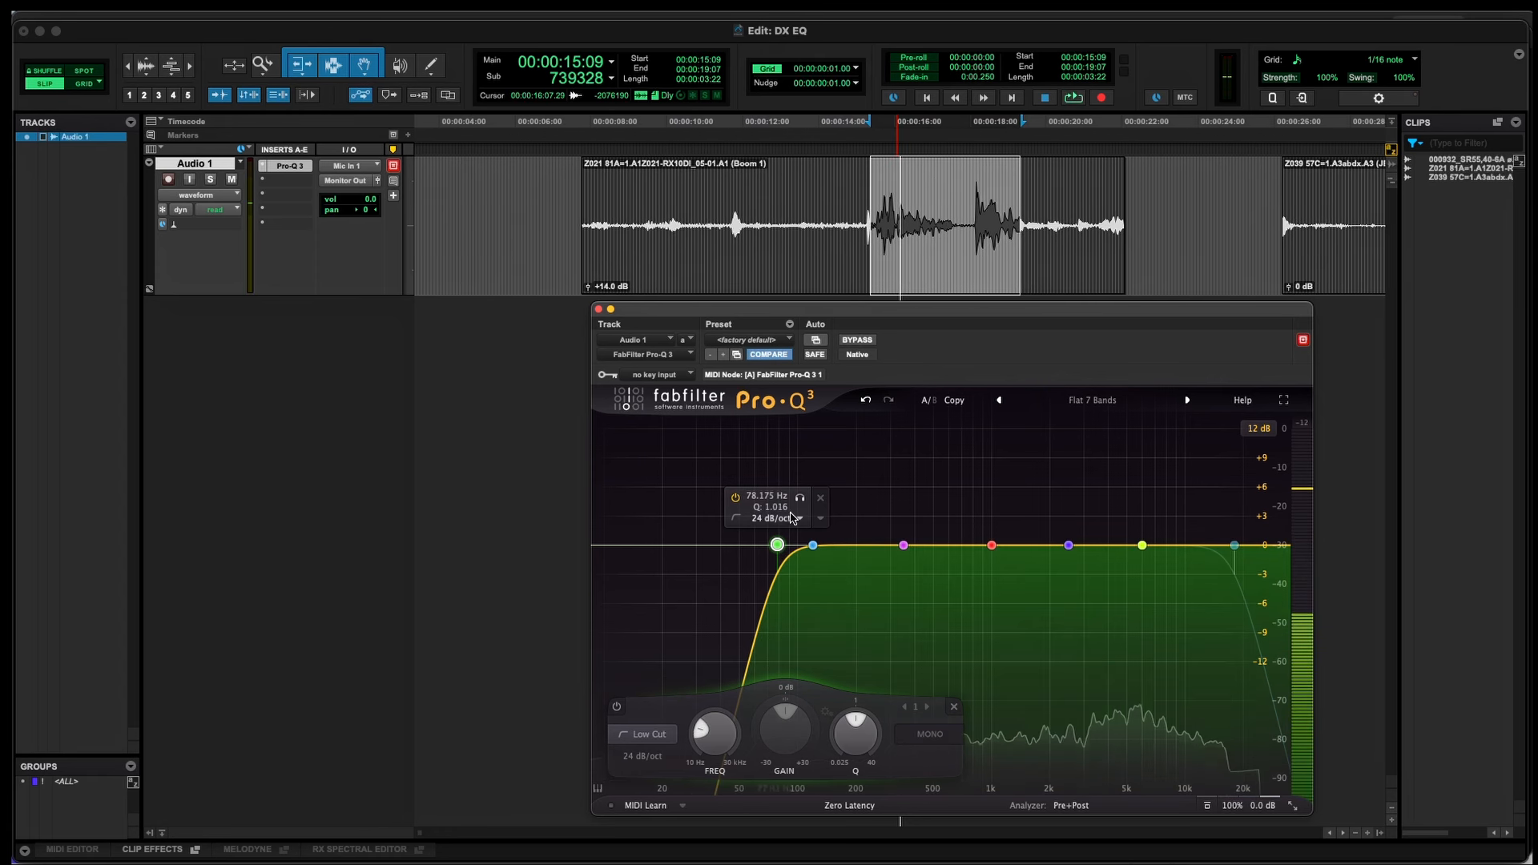
{"action": "left_click_drag", "start_coordinate": [776, 545], "coordinate": [785, 547]}
{"action": "key", "text": "space"}
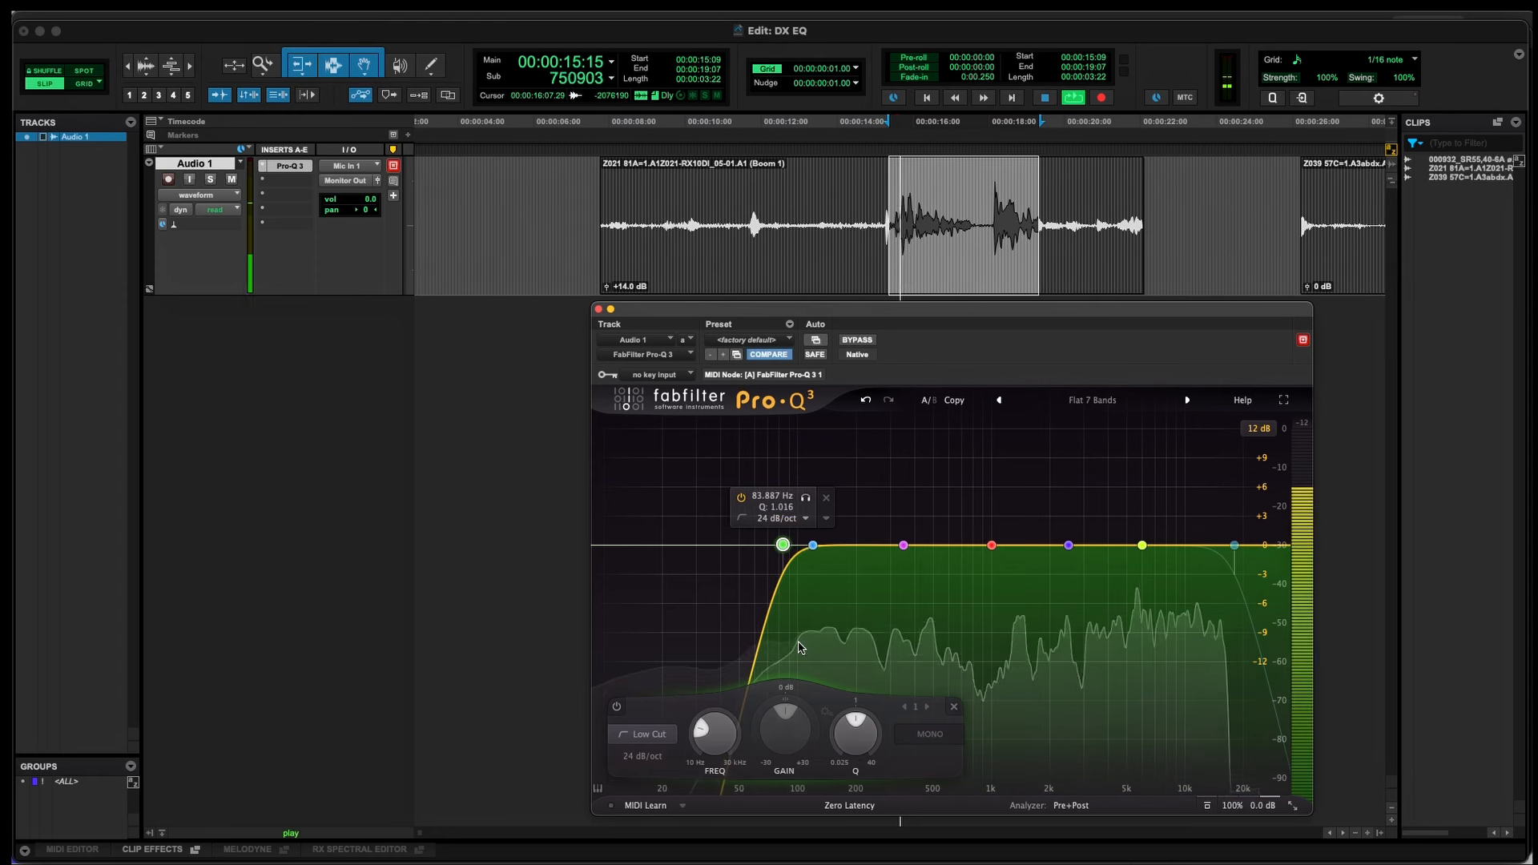
{"action": "key", "text": "space"}
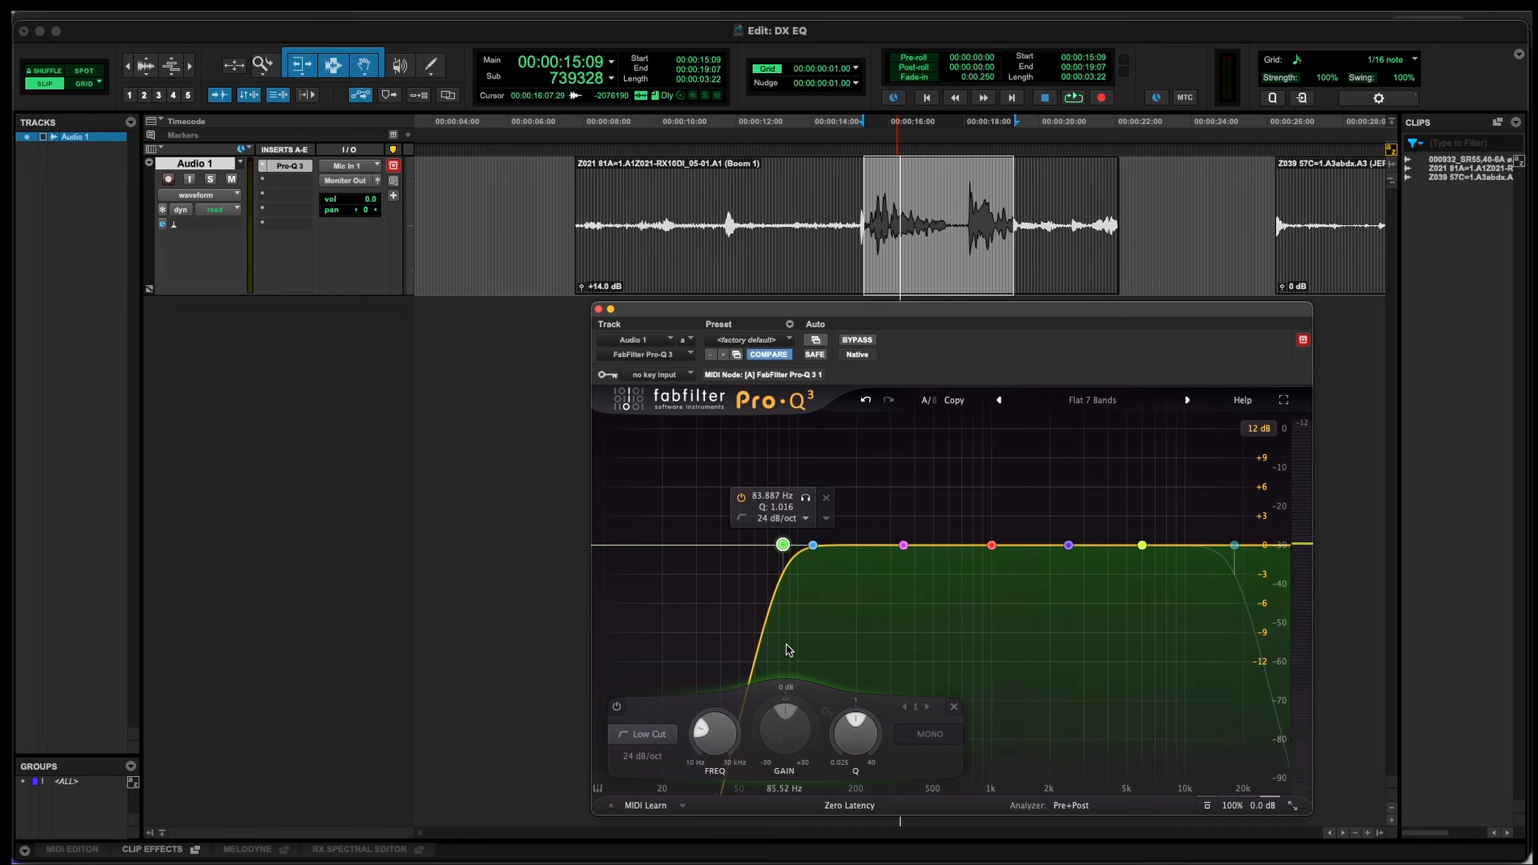
Step: Lower the Low Shelf band's frequency to about 101 Hz and play the selected speech passage
{"action": "left_click", "coordinate": [811, 546]}
{"action": "left_click_drag", "start_coordinate": [810, 546], "coordinate": [797, 547]}
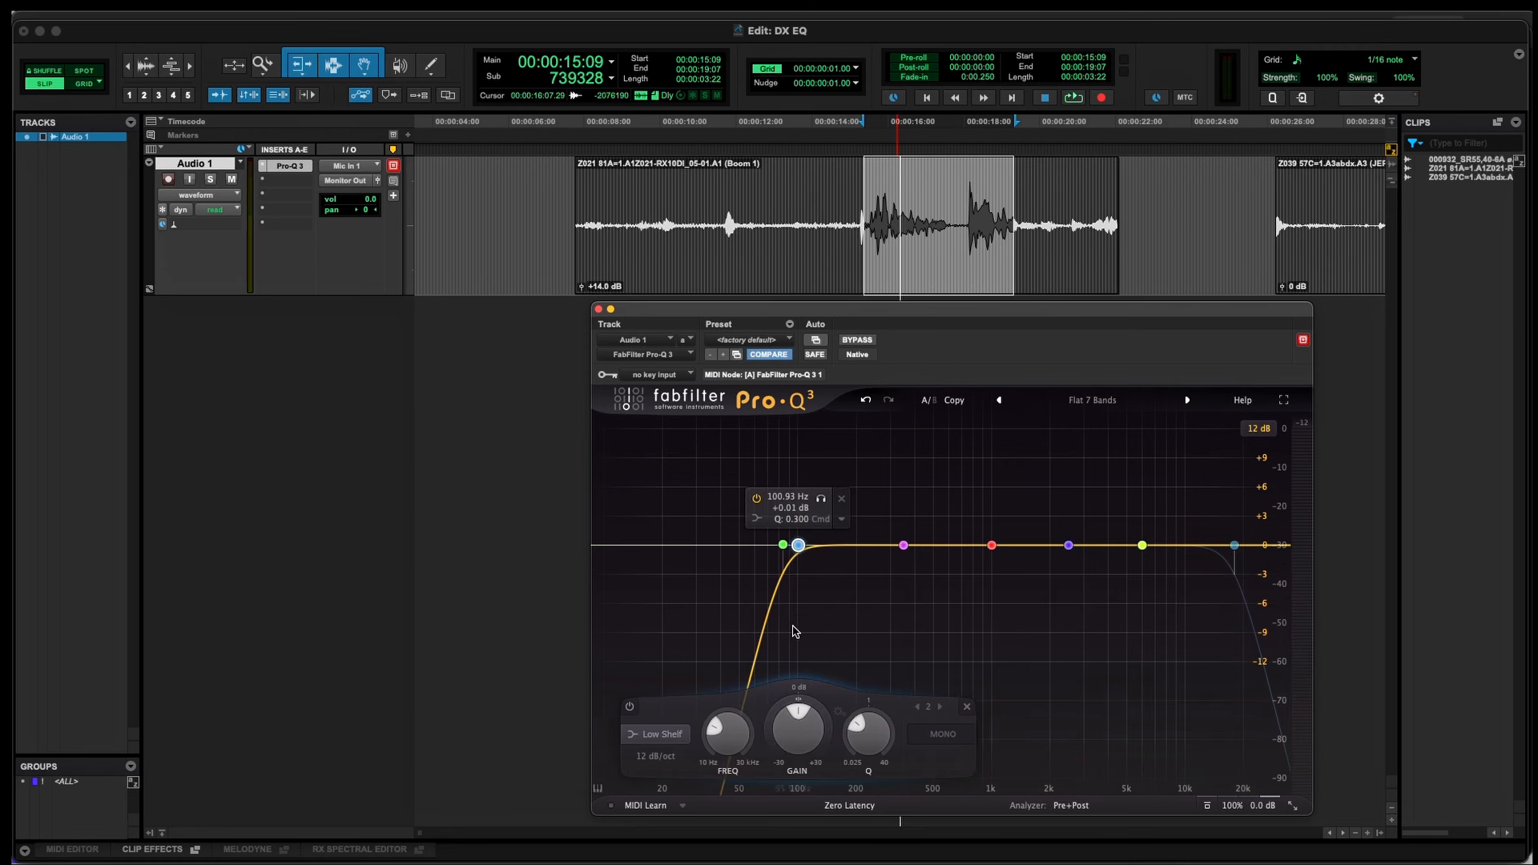
{"action": "key", "text": "space"}
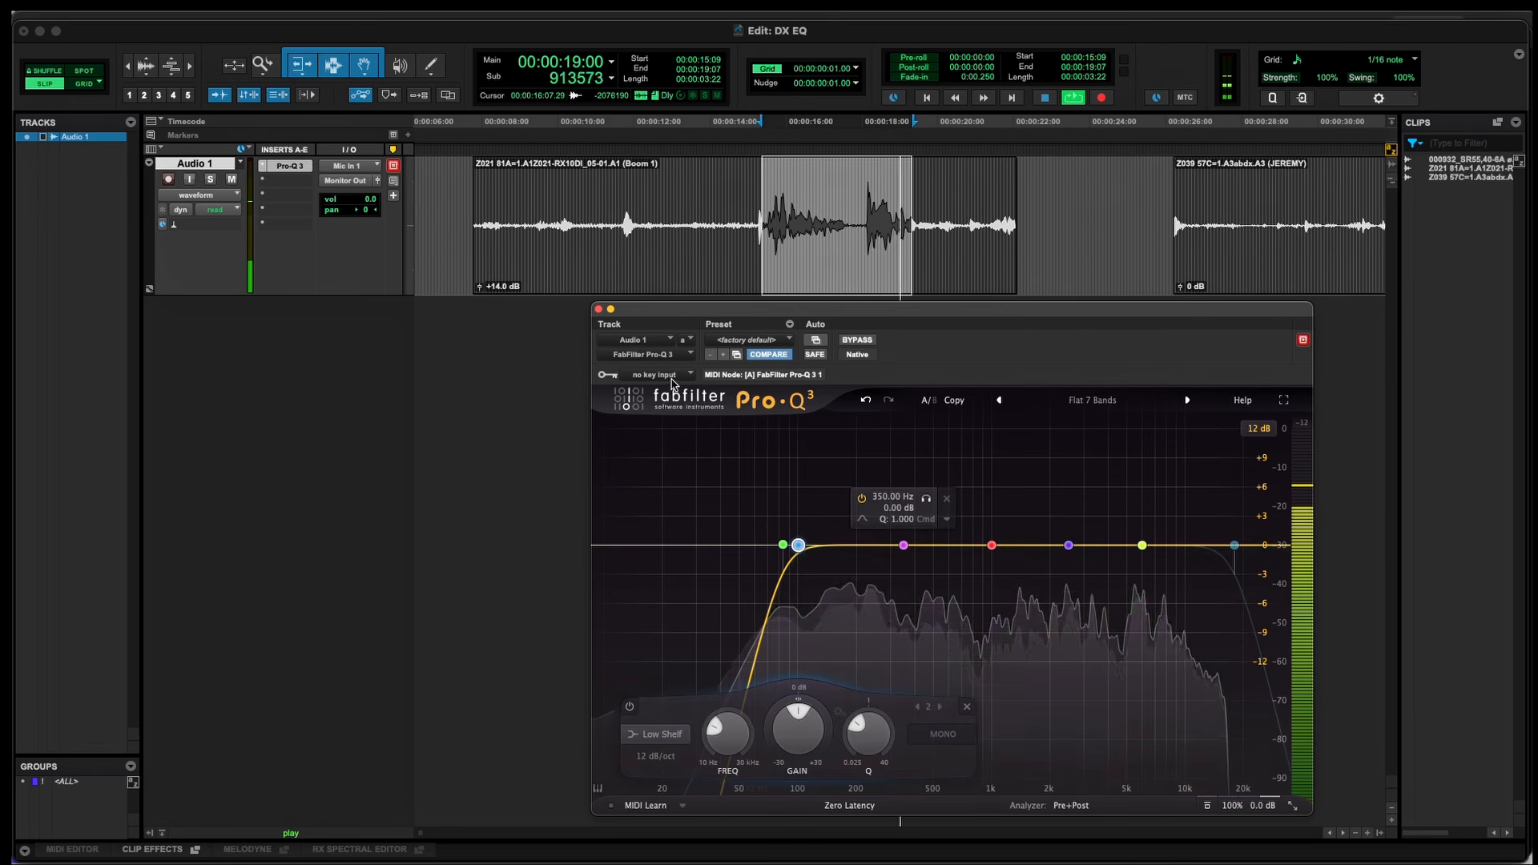
{"action": "key", "text": "space"}
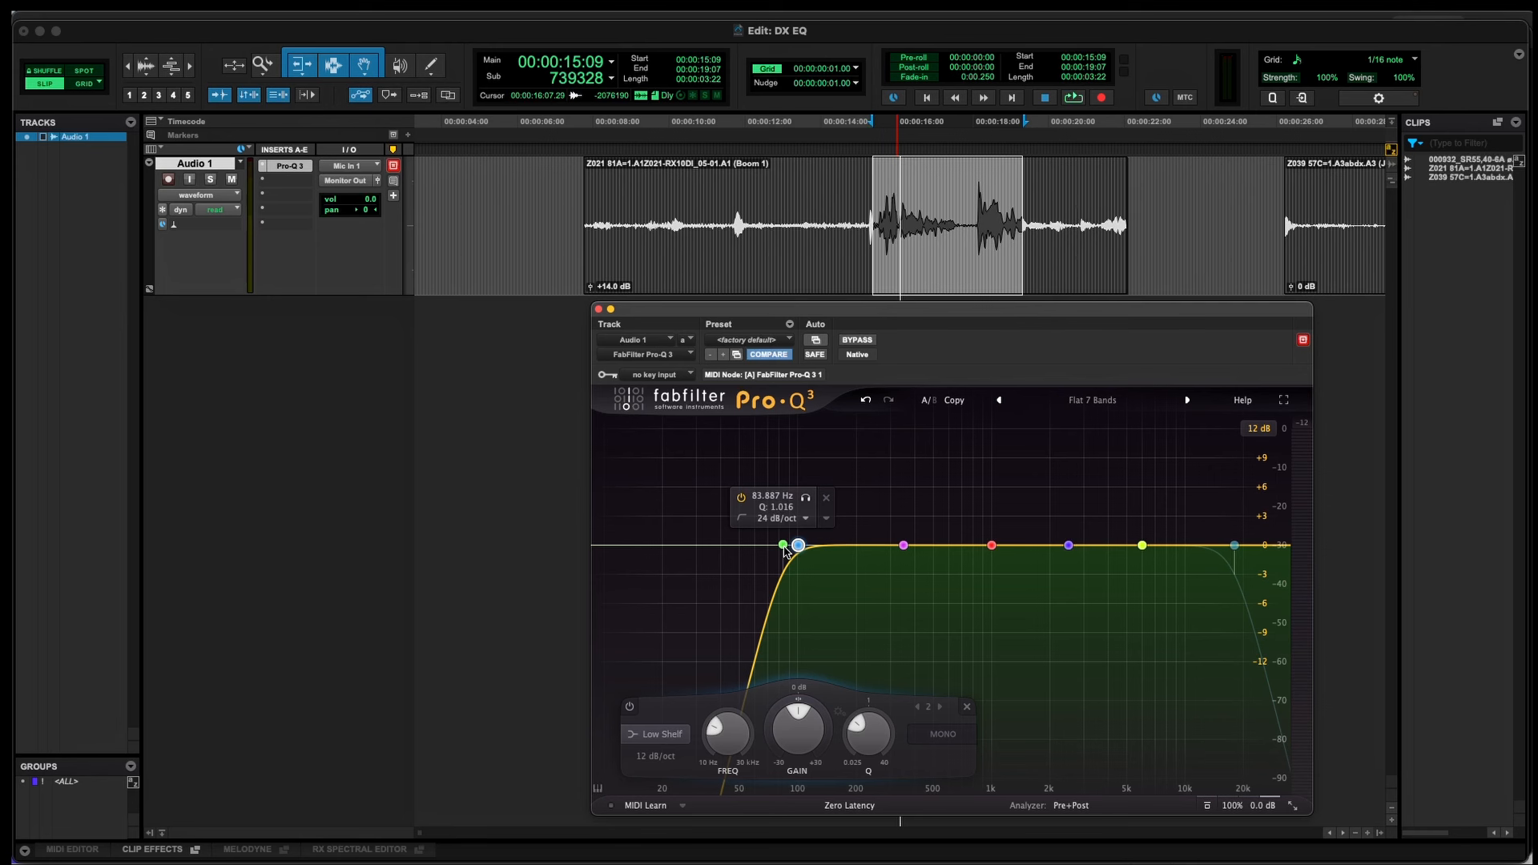
Step: Enable the 24 dB/oct High Cut band at 18000 Hz and audition the selected passage
{"action": "left_click", "coordinate": [1237, 546]}
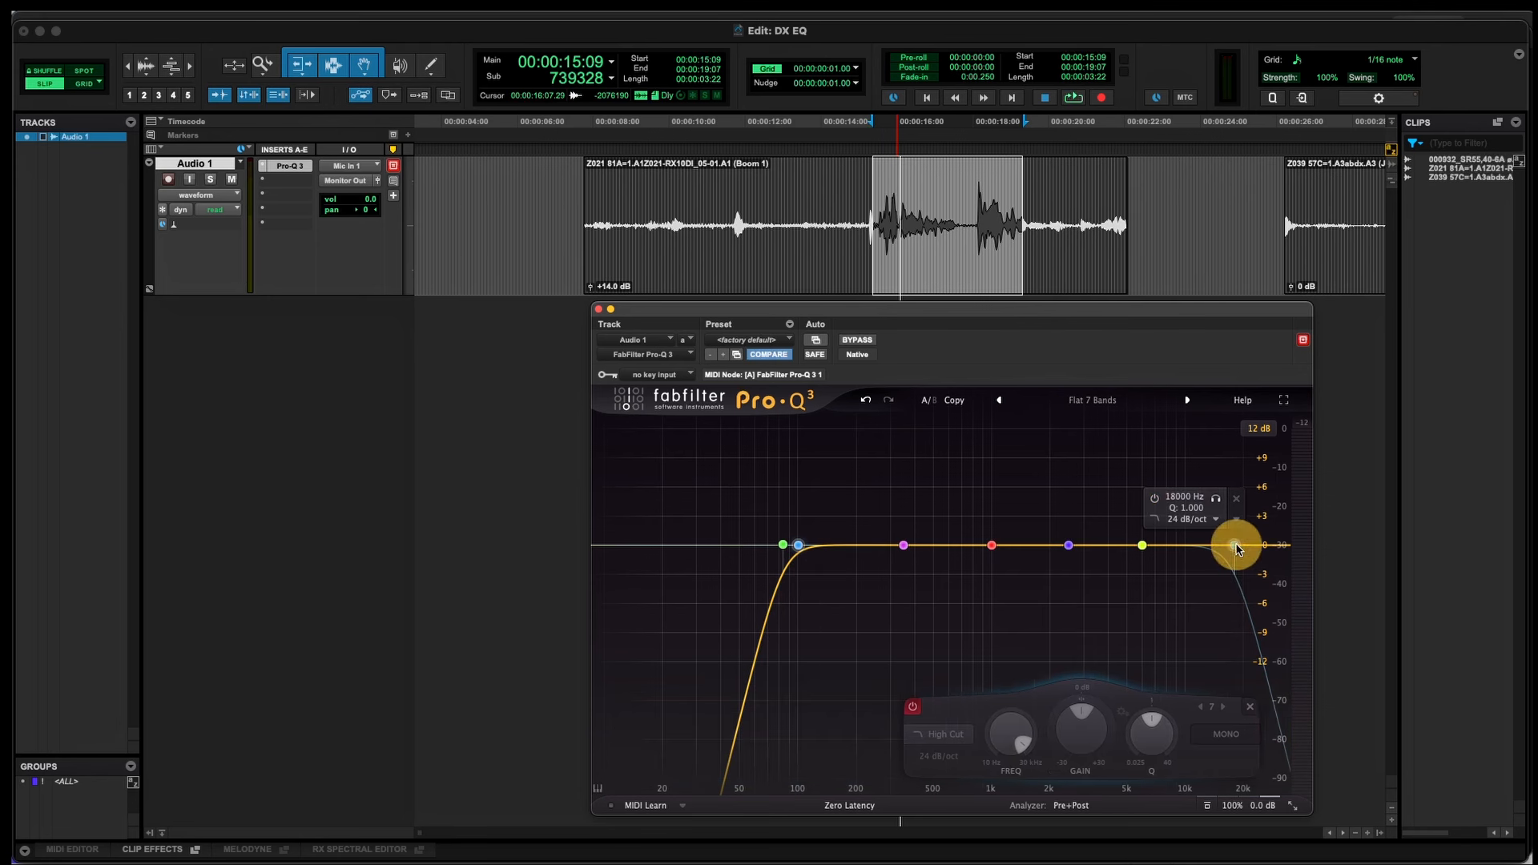
{"action": "left_click", "coordinate": [928, 708]}
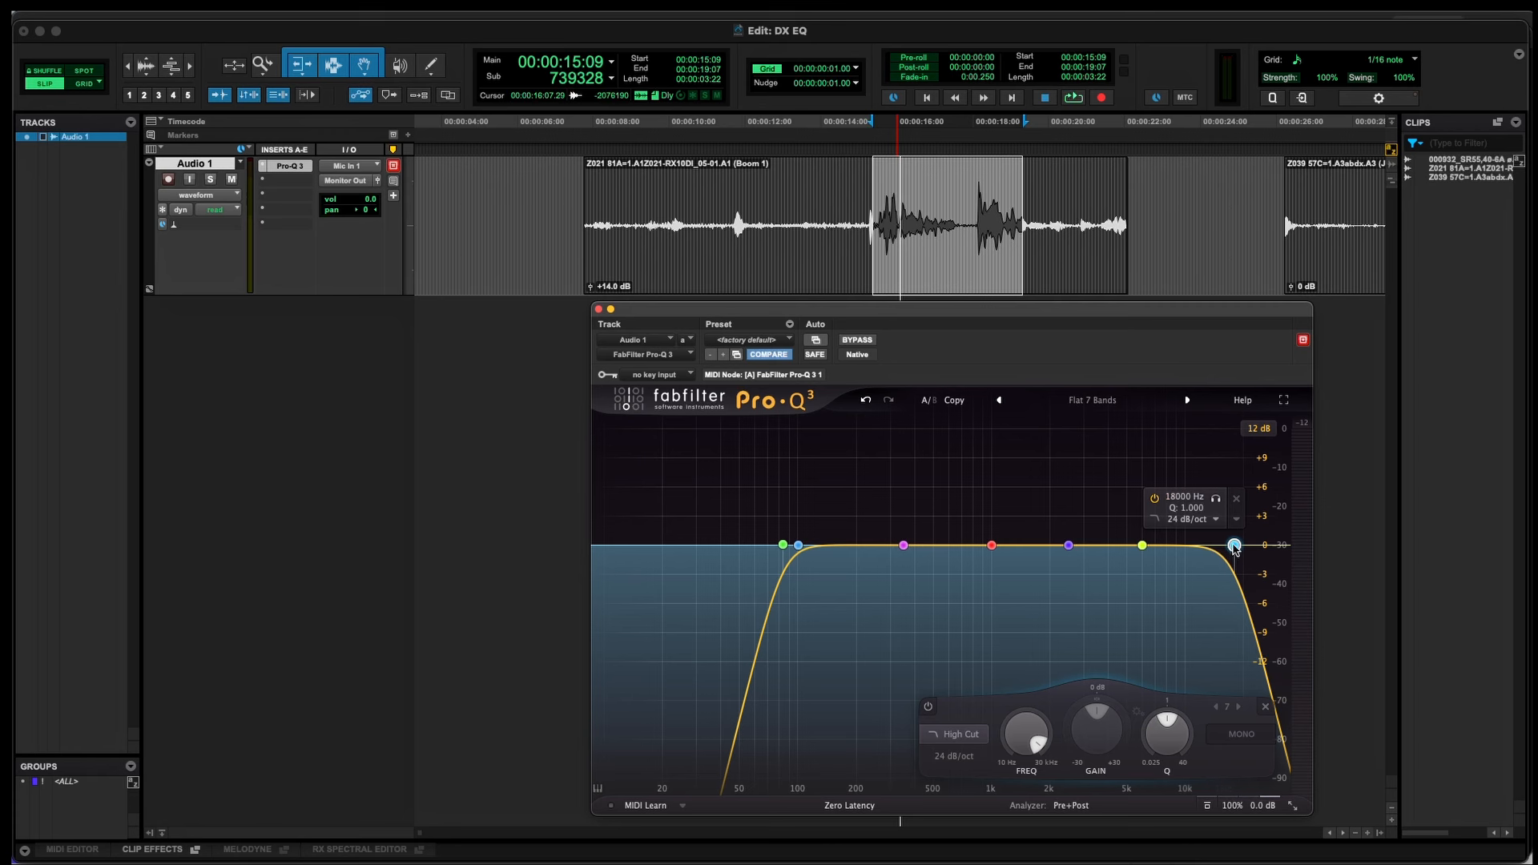
{"action": "key", "text": "space"}
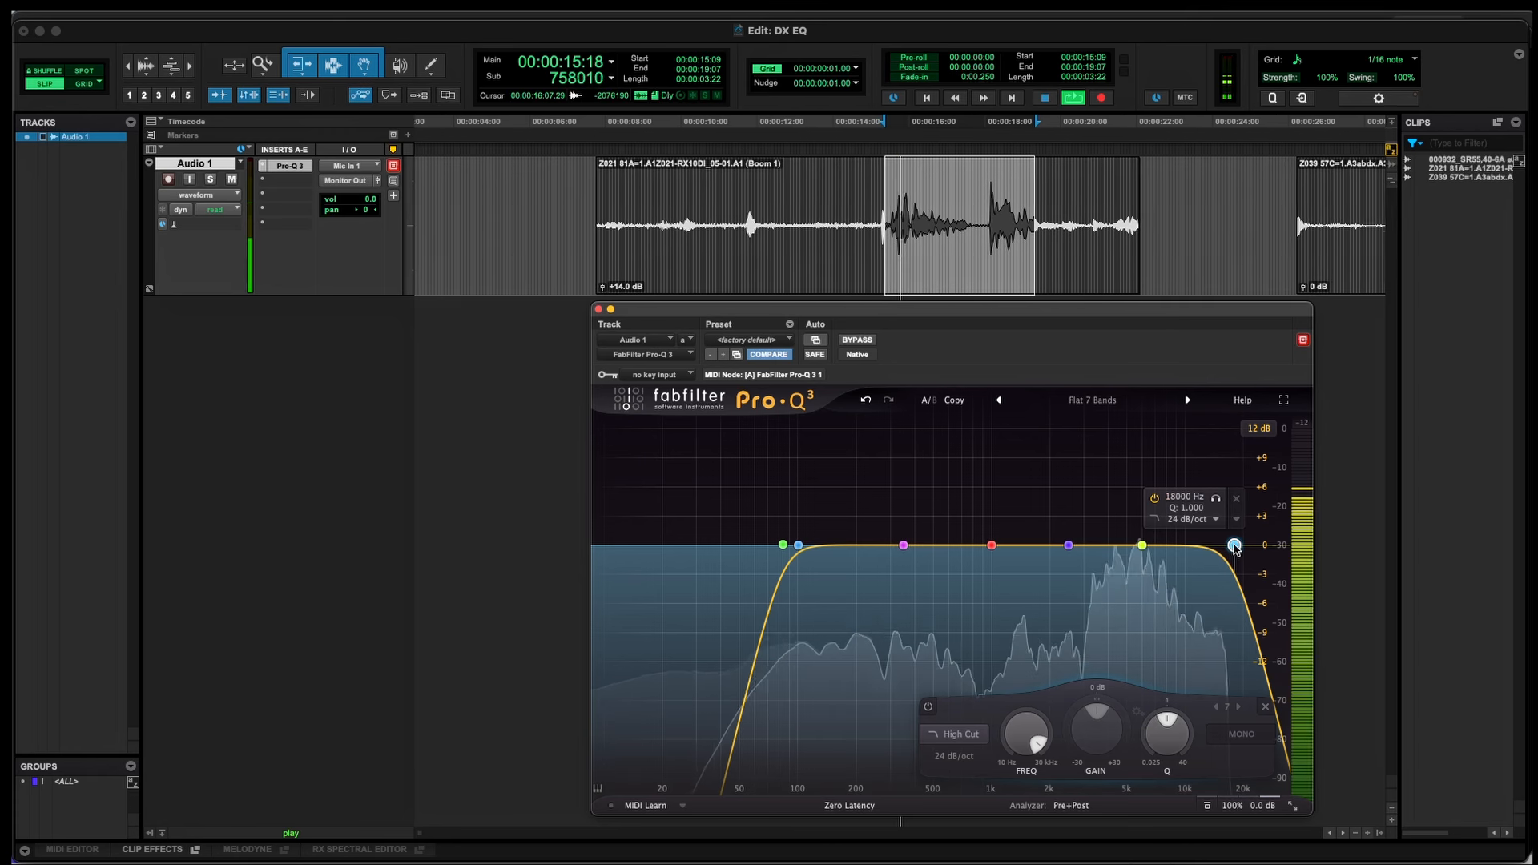
{"action": "key", "text": "space"}
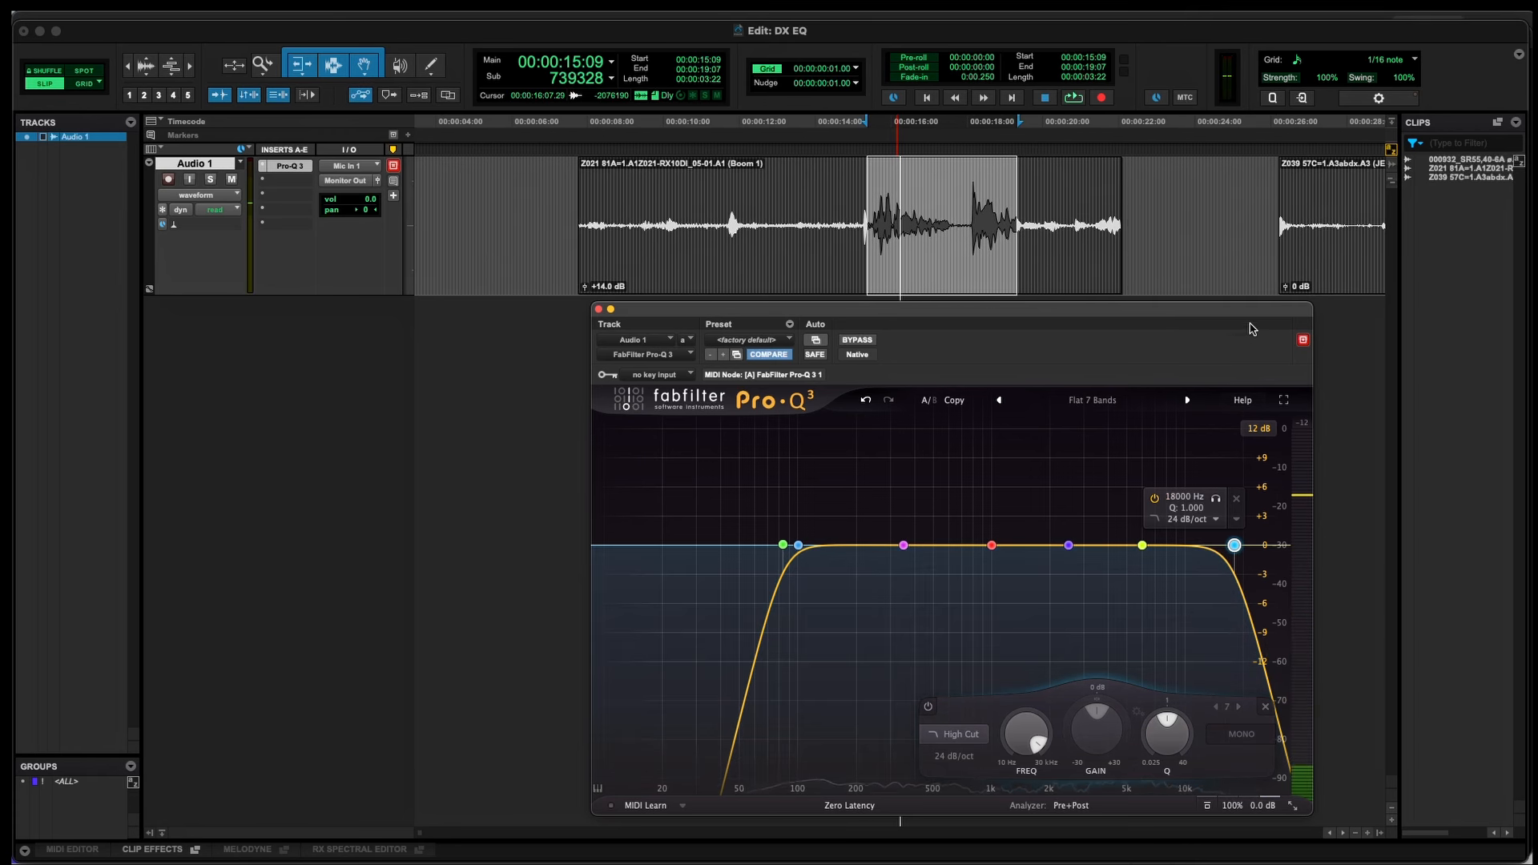
Step: Move the Pro-Q 3 window over the clips, switch it to Mini size and play the passage
{"action": "left_click_drag", "start_coordinate": [1242, 308], "coordinate": [1178, 215]}
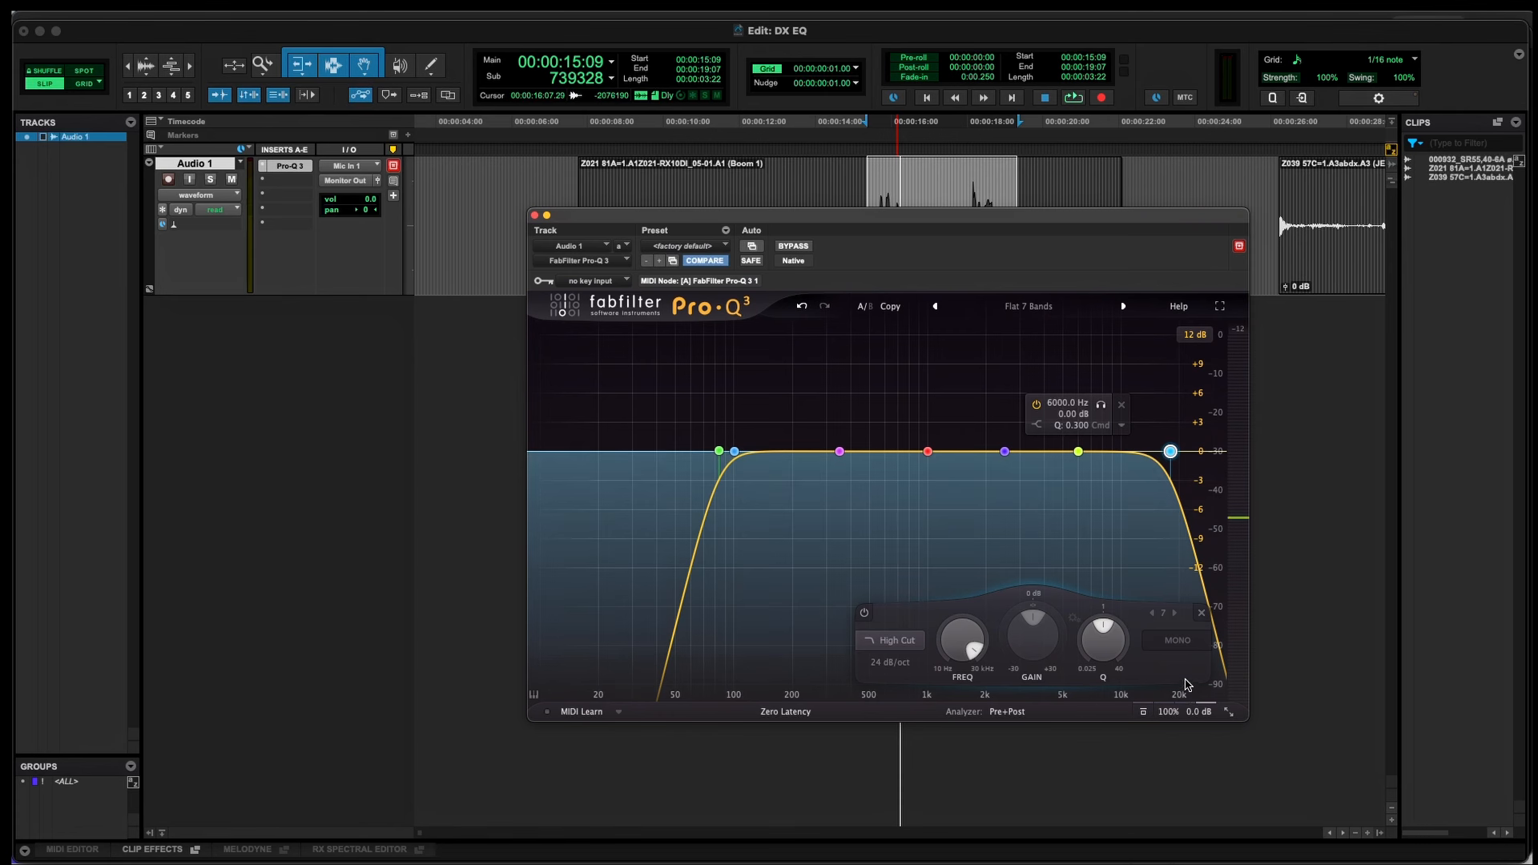
{"action": "left_click", "coordinate": [1228, 712]}
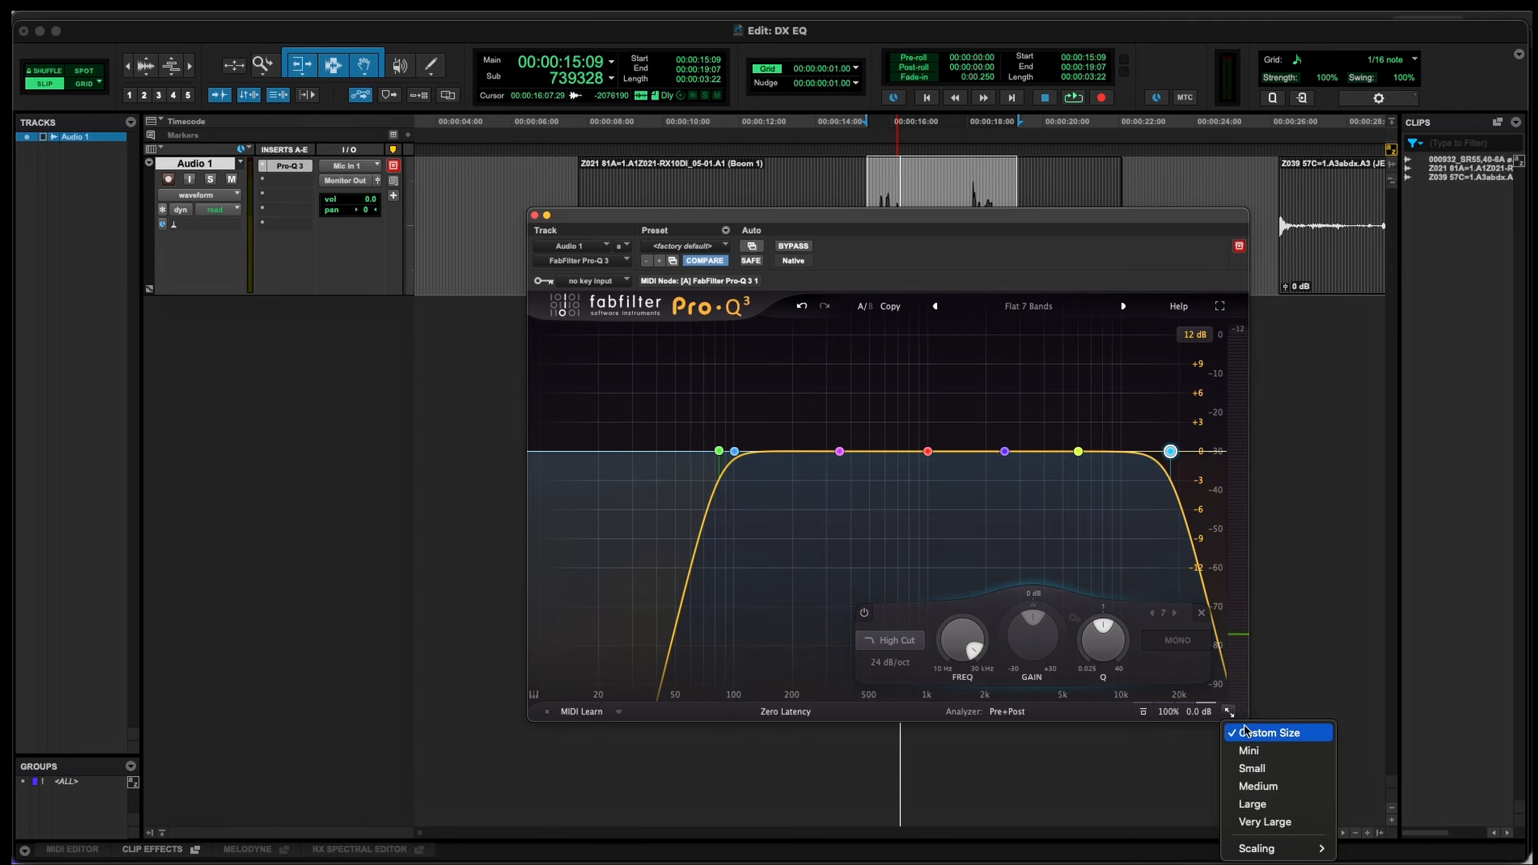
{"action": "left_click", "coordinate": [1256, 753]}
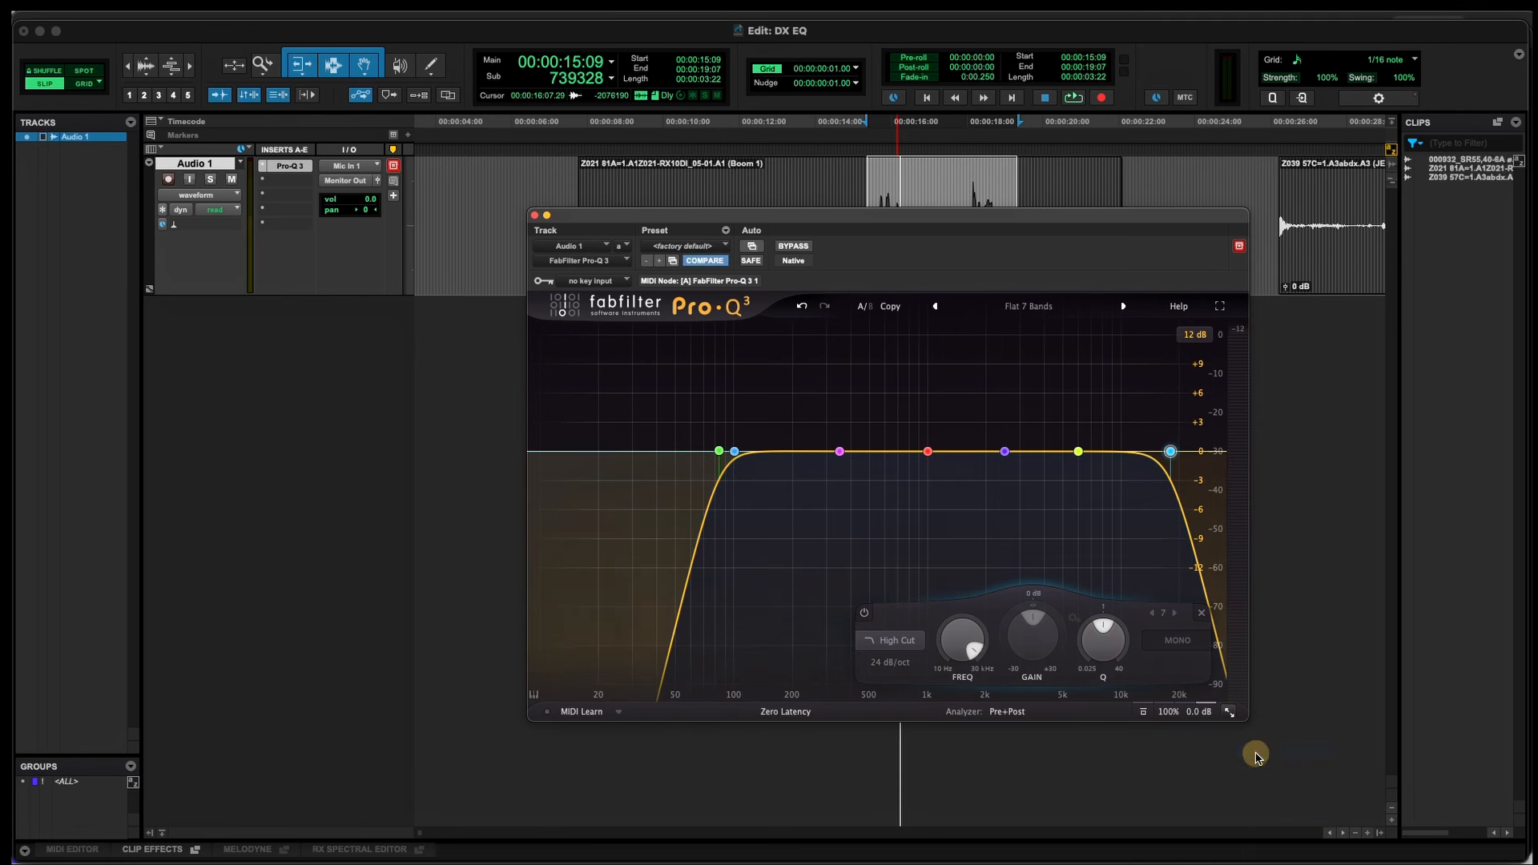
{"action": "key", "text": "space"}
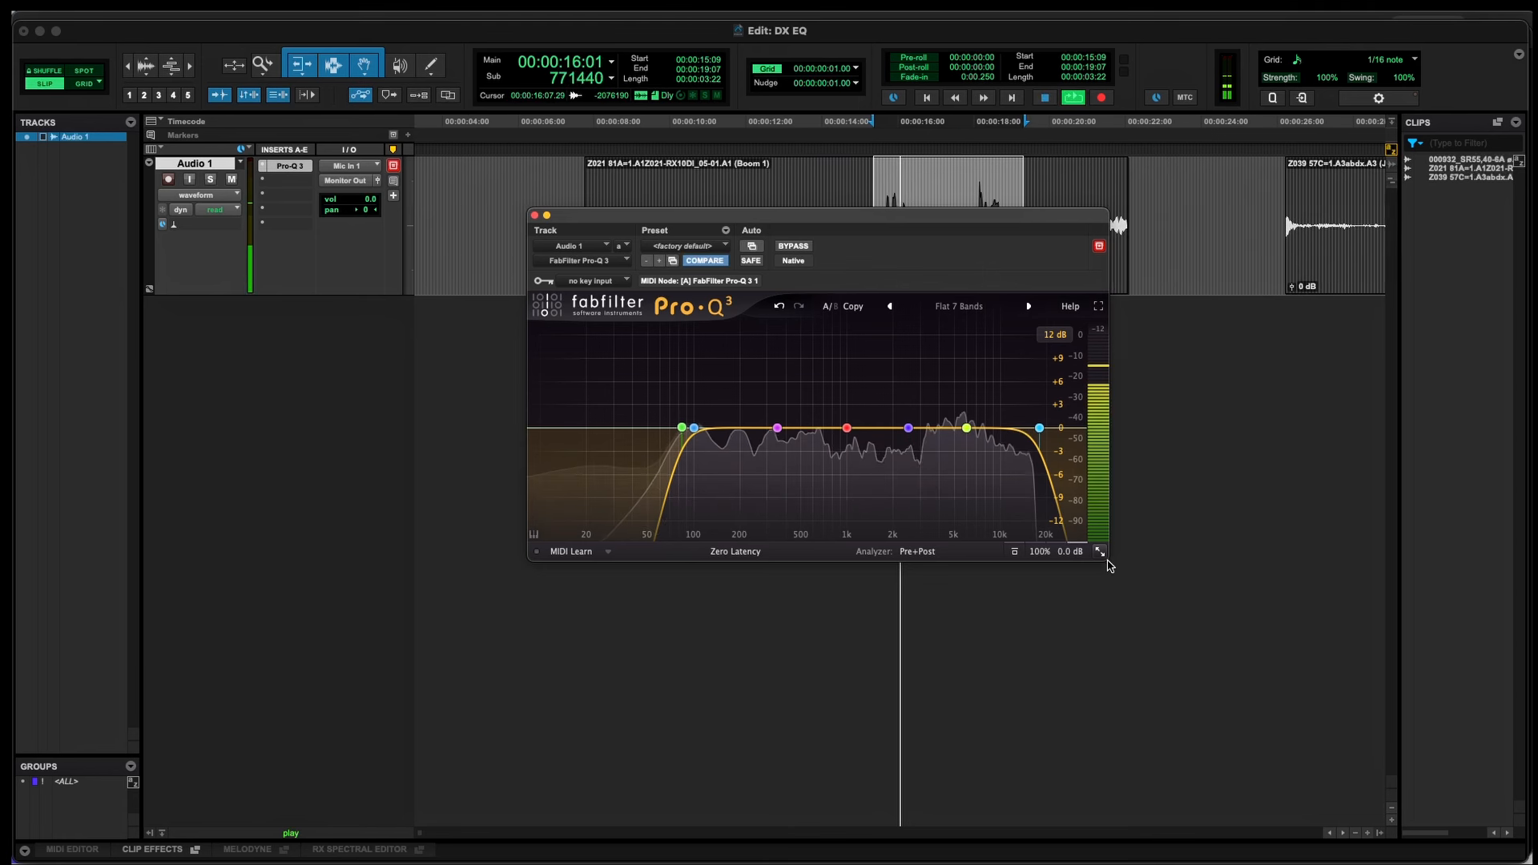
{"action": "key", "text": "space"}
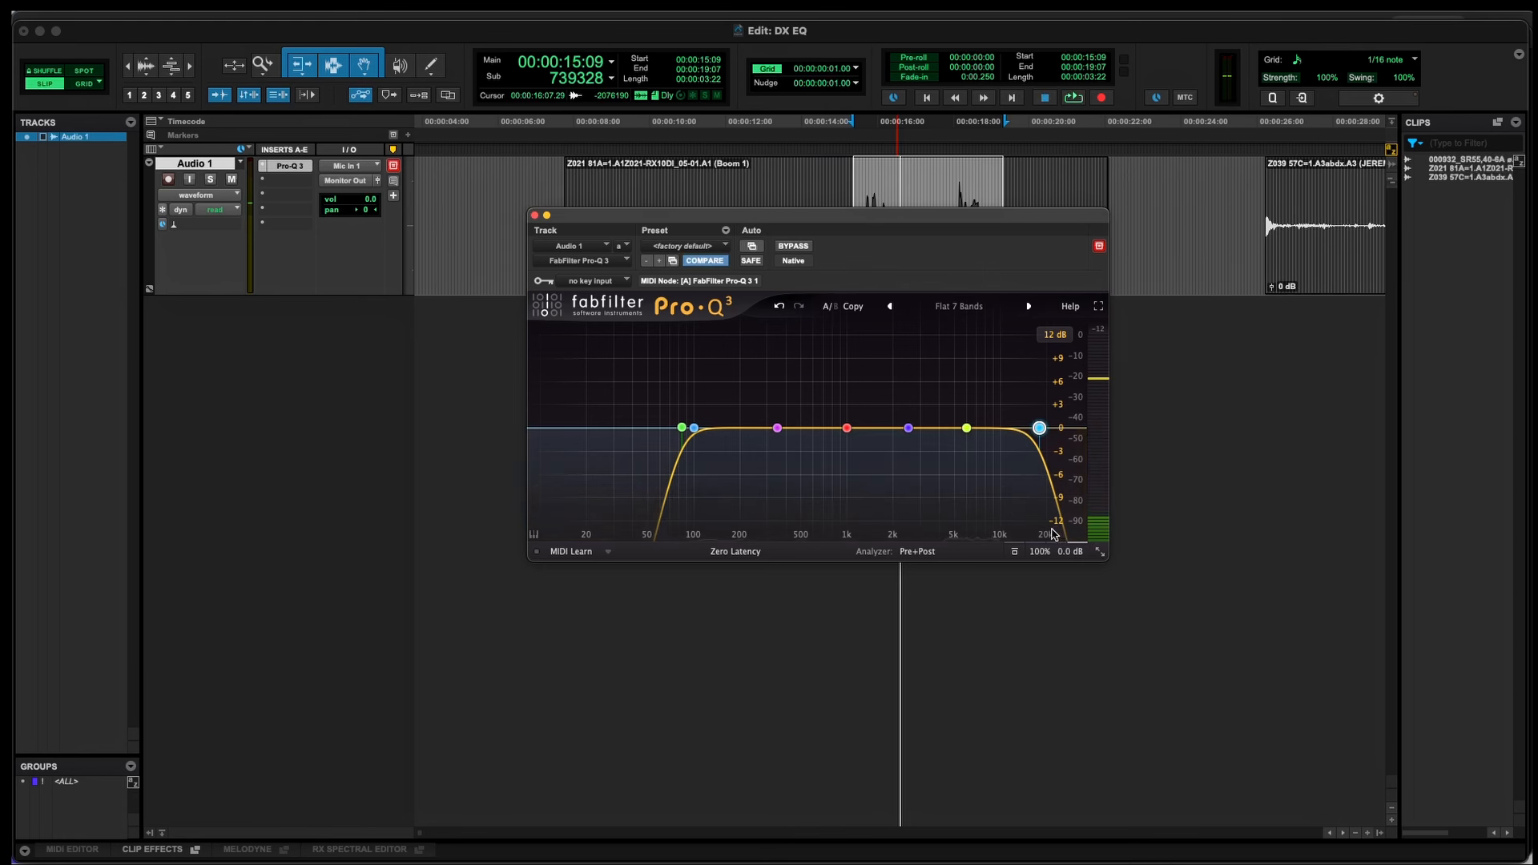
{"action": "key", "text": "space"}
{"action": "key", "text": "space"}
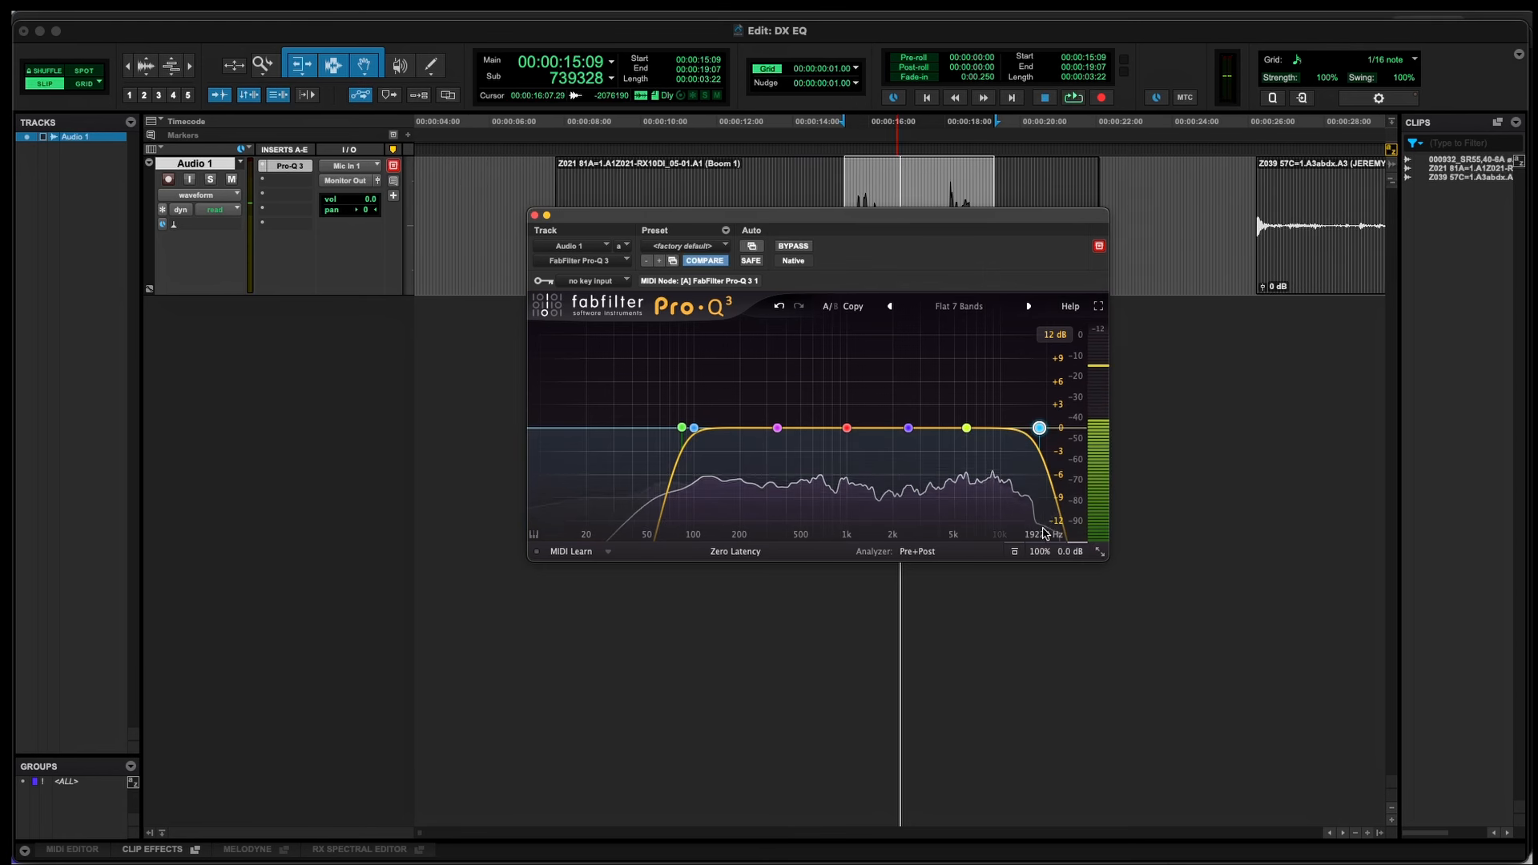
Step: Lower the High Cut band's frequency to about 16.3 kHz while auditioning the selected passage
{"action": "mouse_move", "coordinate": [1049, 423]}
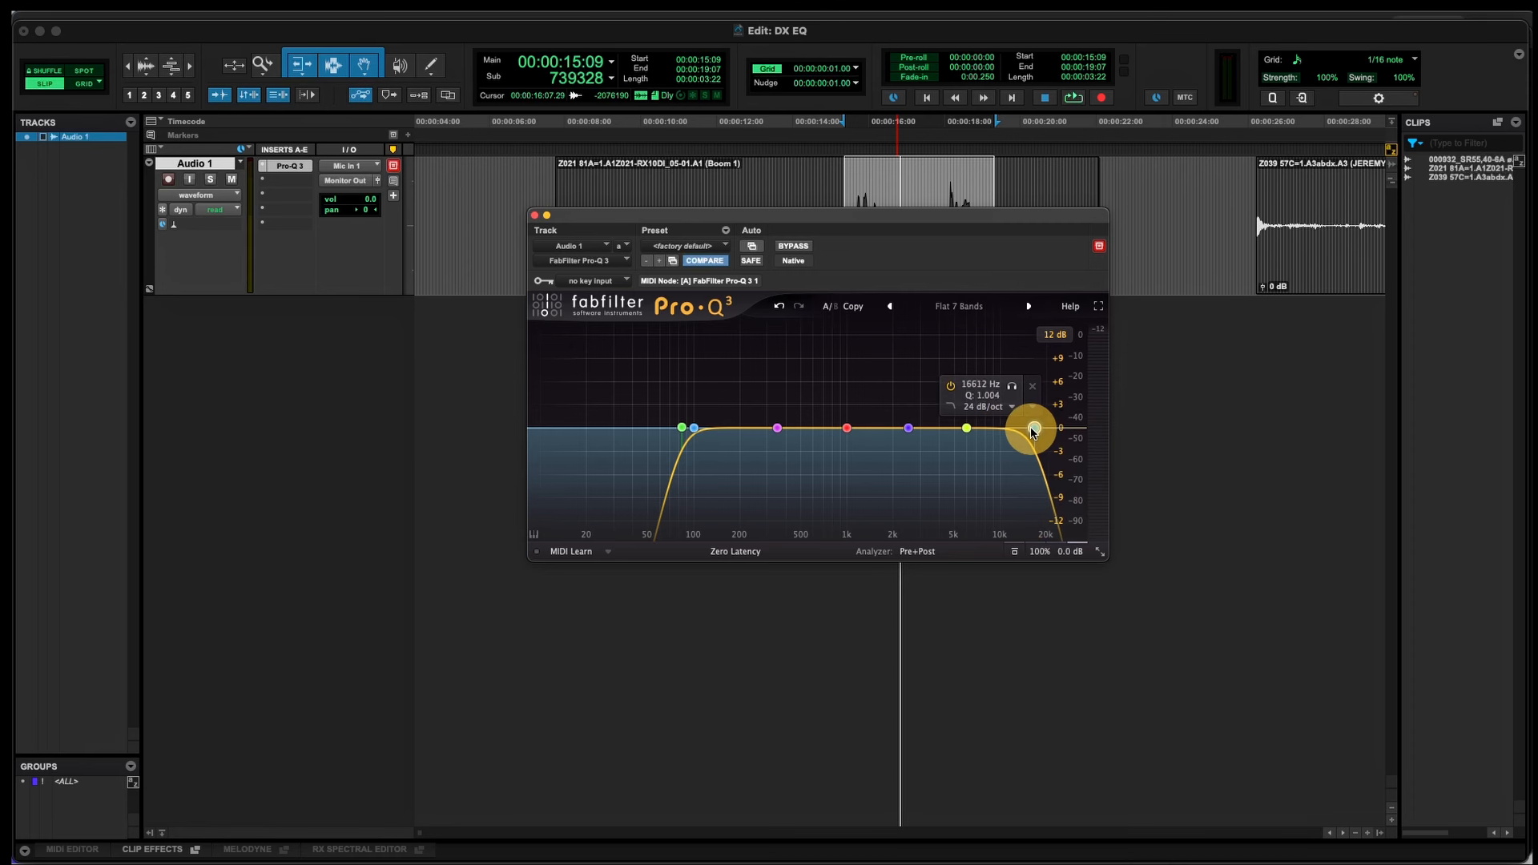
{"action": "key", "text": "space"}
{"action": "key", "text": "space"}
{"action": "left_click_drag", "start_coordinate": [1034, 428], "coordinate": [1039, 429]}
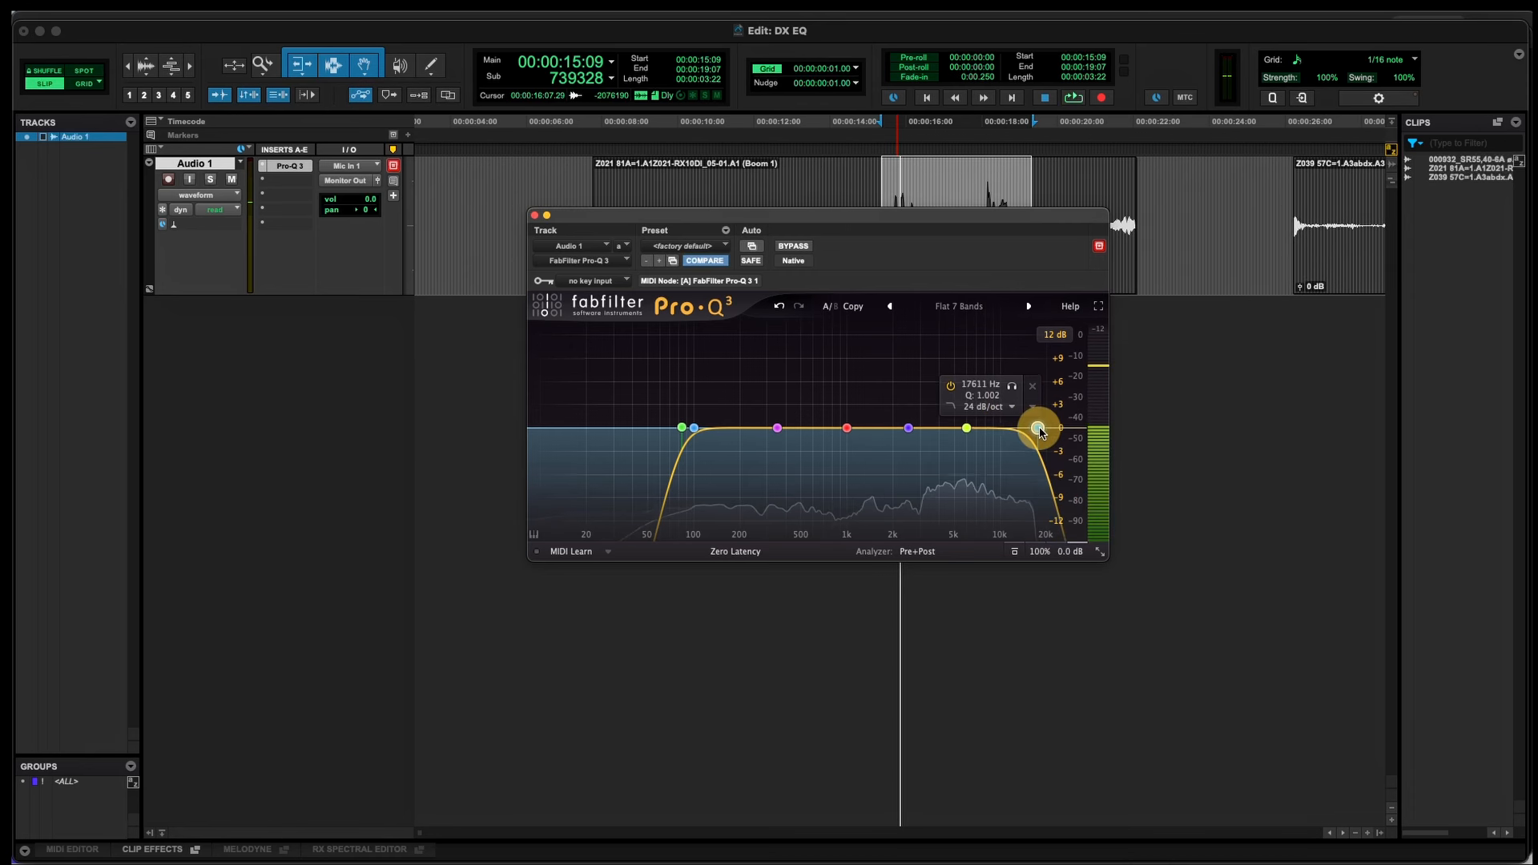
{"action": "key", "text": "space"}
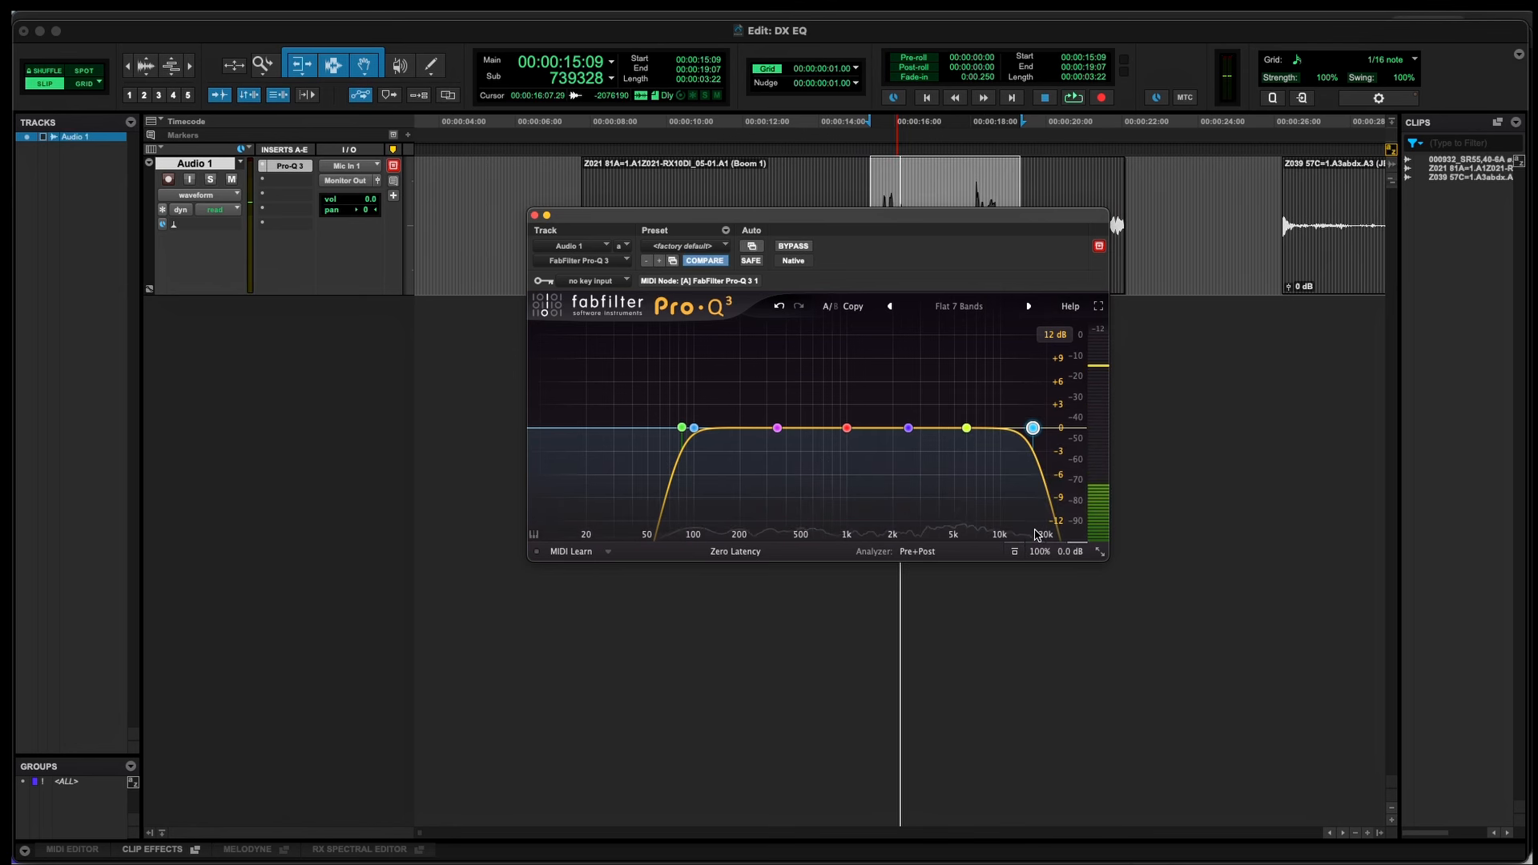
{"action": "mouse_move", "coordinate": [1033, 428]}
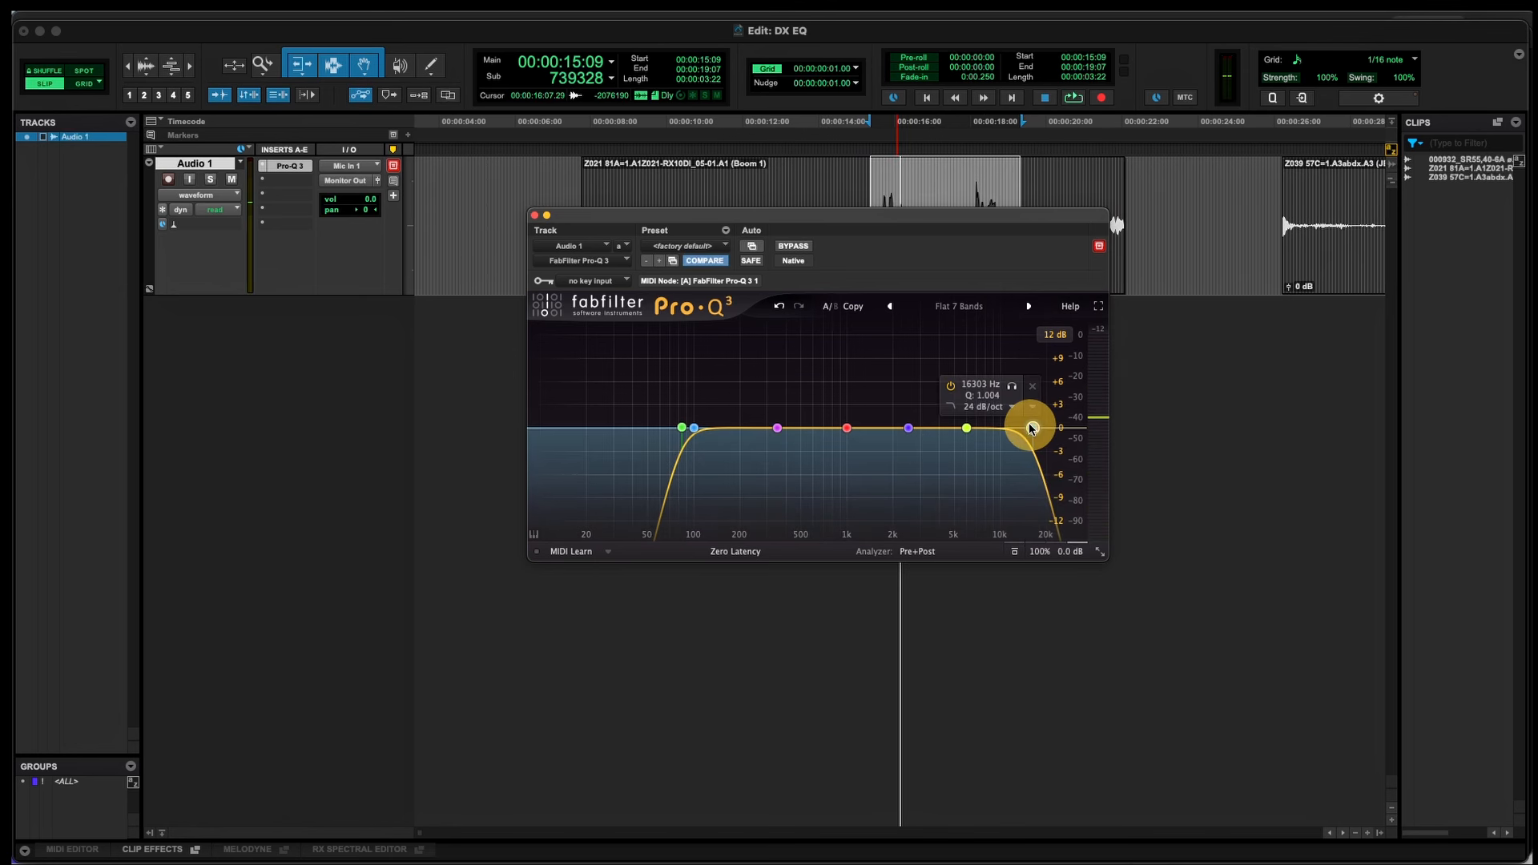
{"action": "key", "text": "space"}
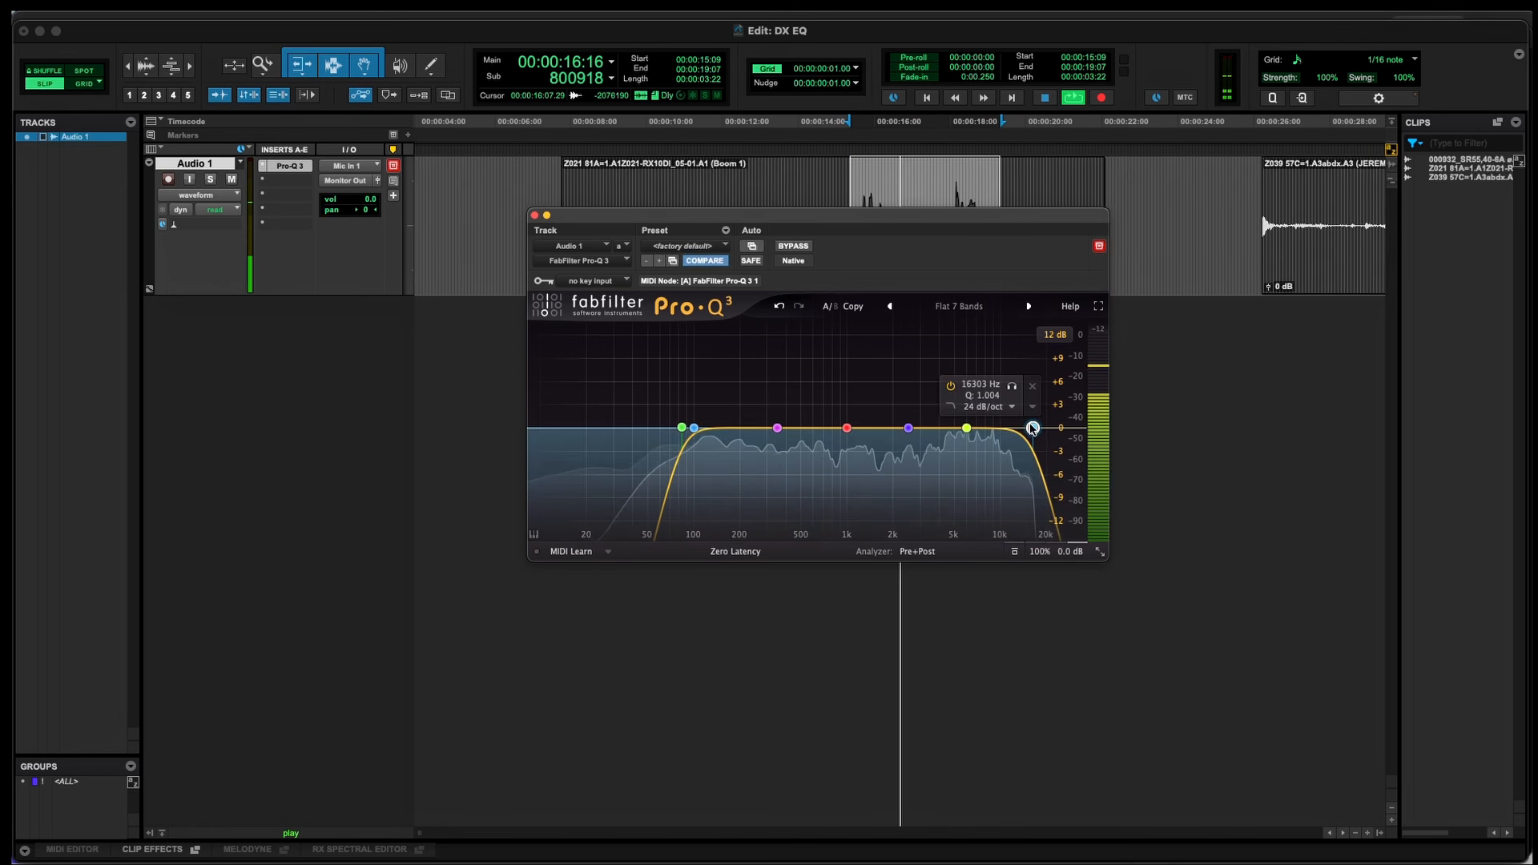
{"action": "key", "text": "space"}
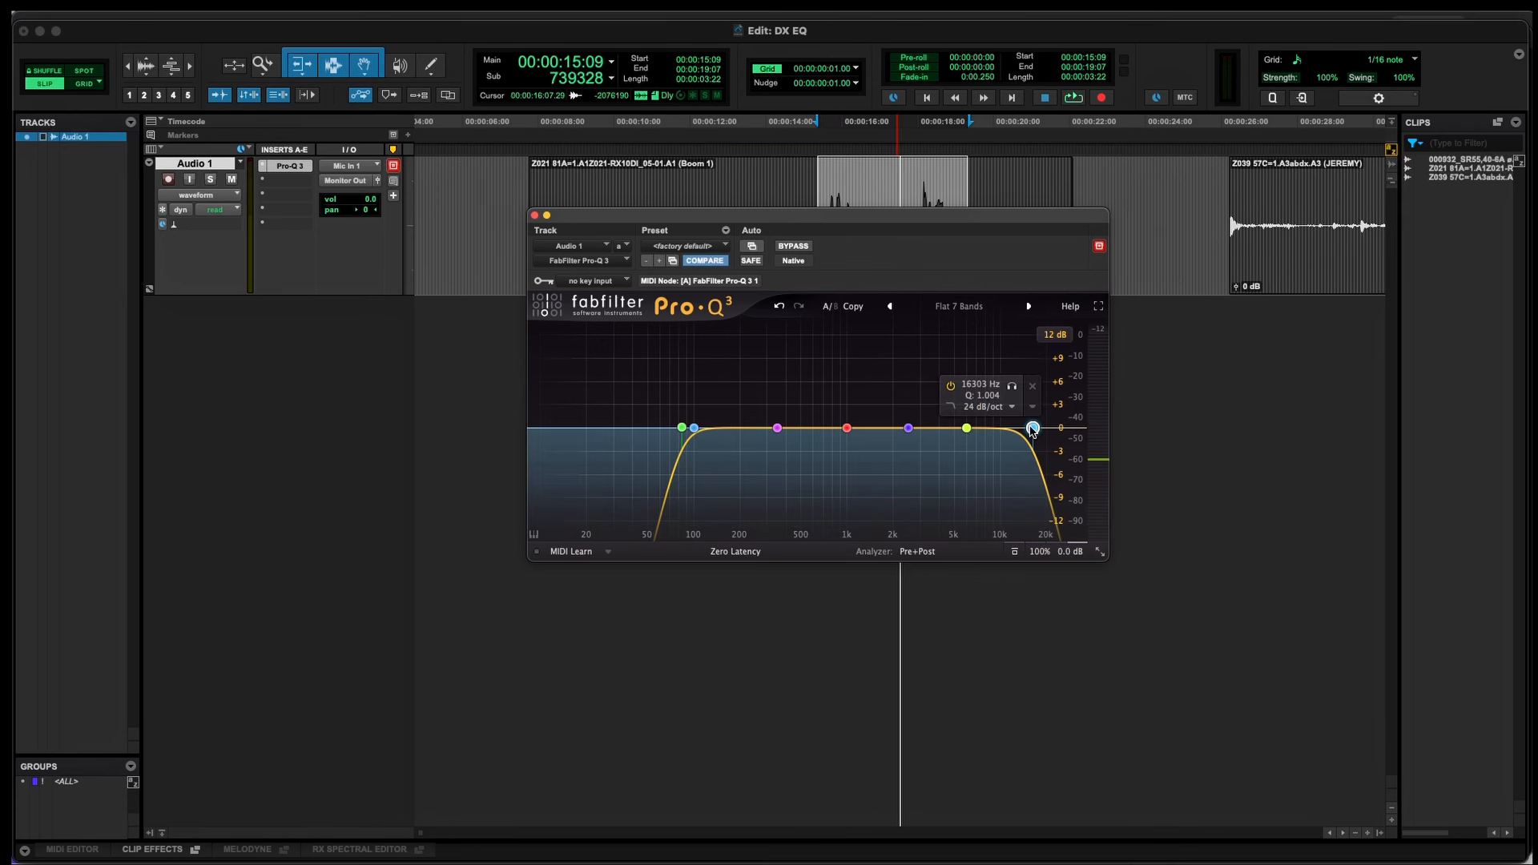
Step: Switch the Pro-Q 3 window to Medium size, place it below the Audio 1 track and play the passage
{"action": "mouse_move", "coordinate": [671, 437]}
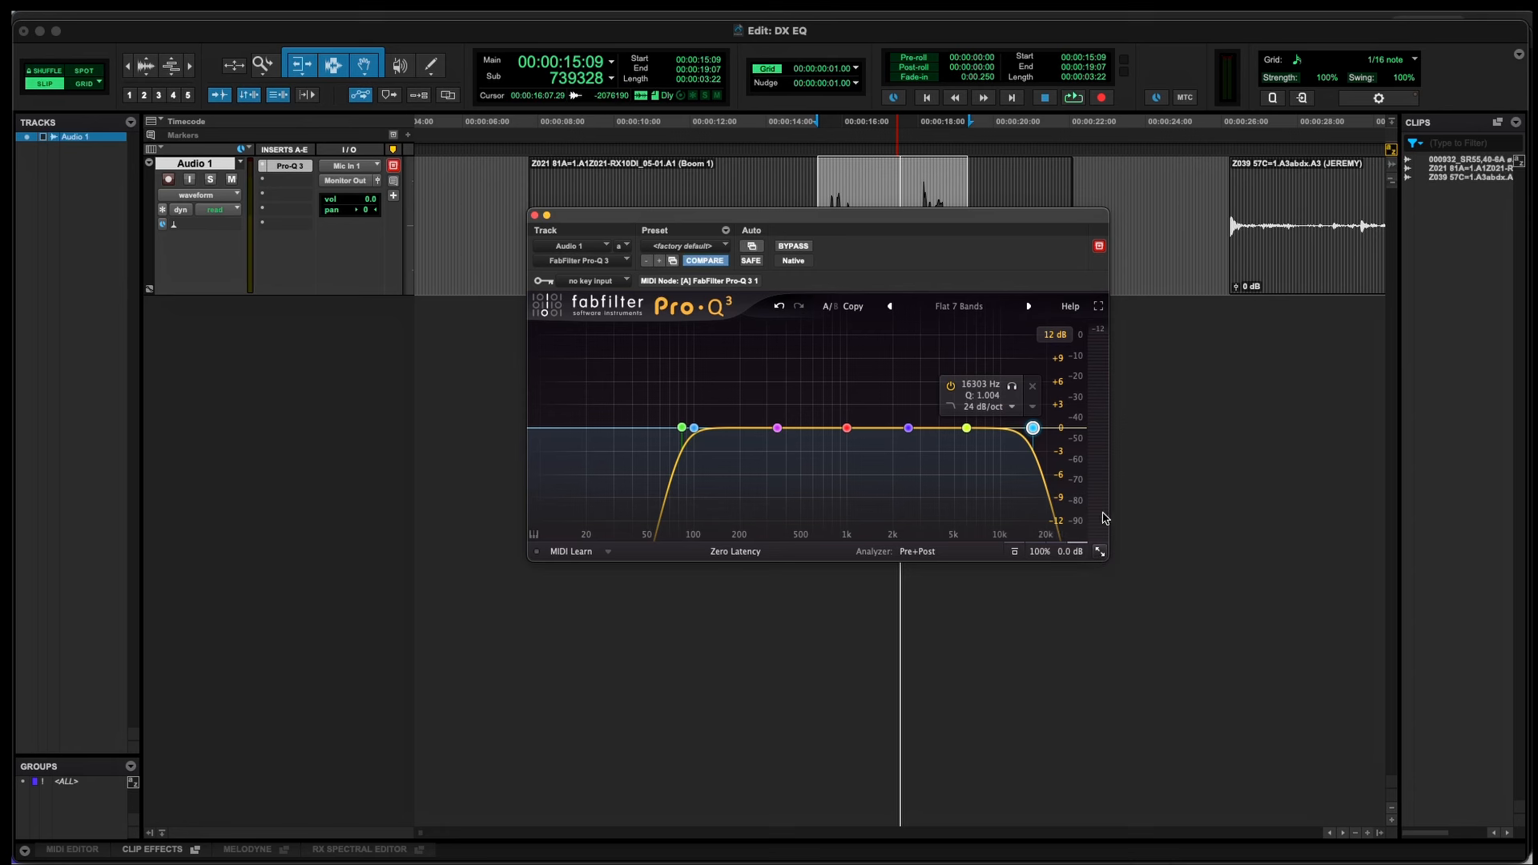
{"action": "left_click", "coordinate": [1100, 552]}
{"action": "left_click", "coordinate": [1124, 625]}
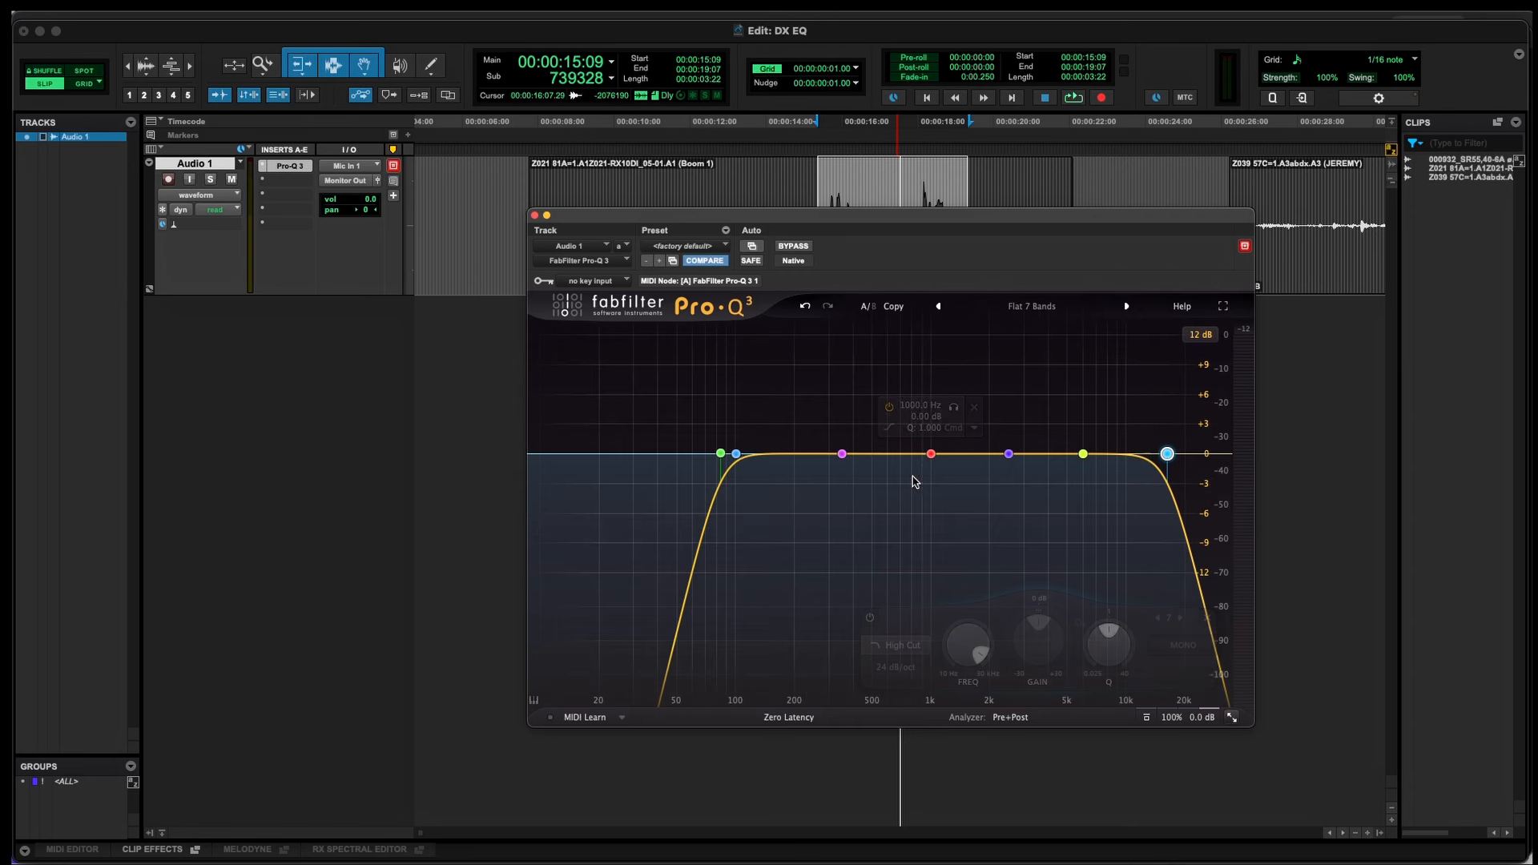
{"action": "left_click_drag", "start_coordinate": [878, 310], "coordinate": [886, 313]}
{"action": "key", "text": "space"}
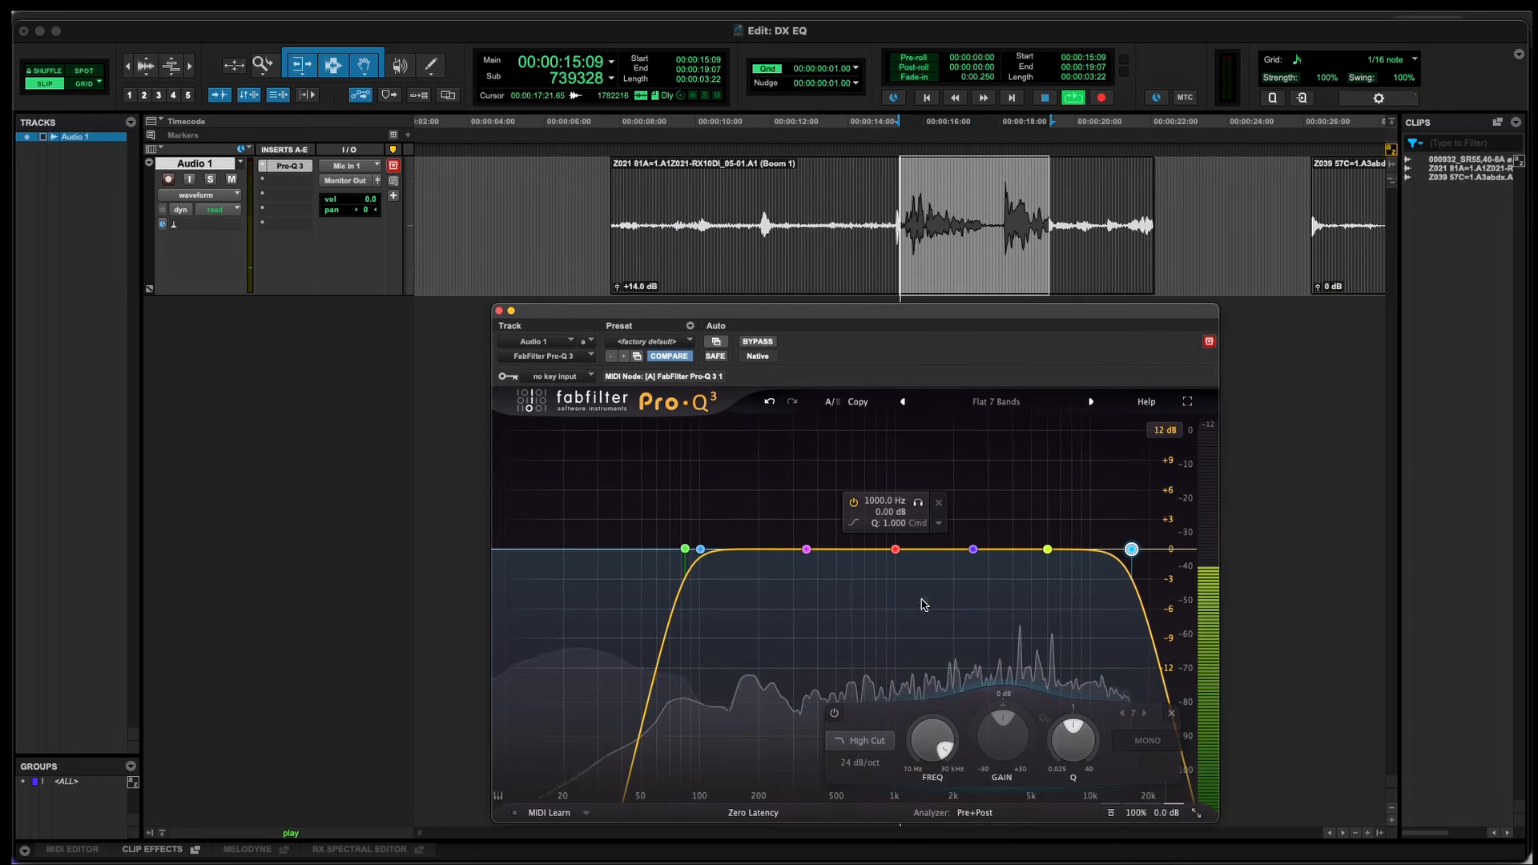
{"action": "key", "text": "space"}
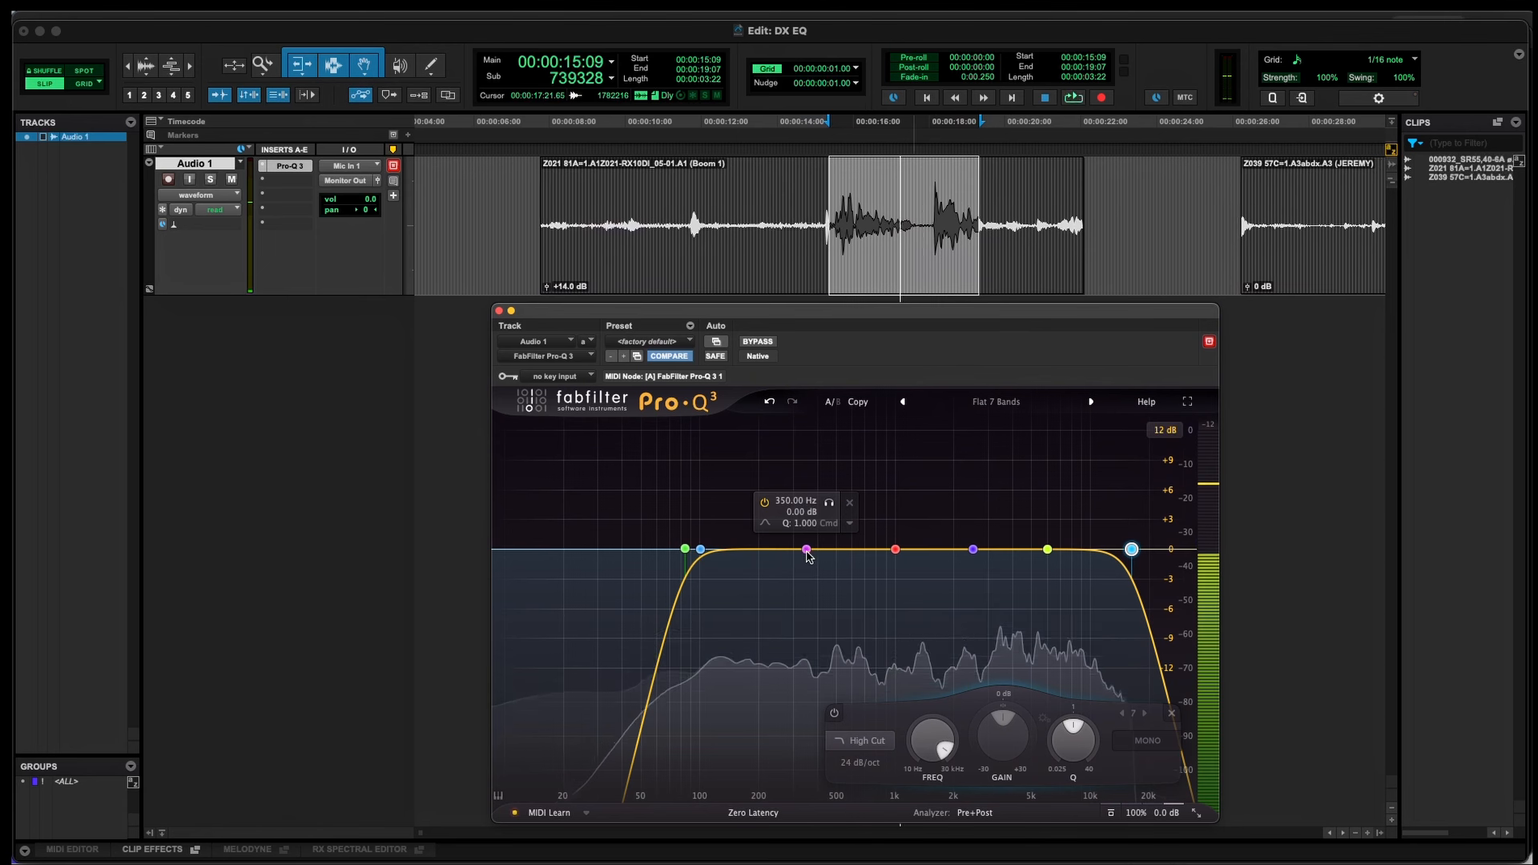
Step: Cut the 350 Hz Bell band by about 2.1 dB and move it to about 655 Hz while auditioning the passage
{"action": "left_click_drag", "start_coordinate": [809, 552], "coordinate": [848, 569]}
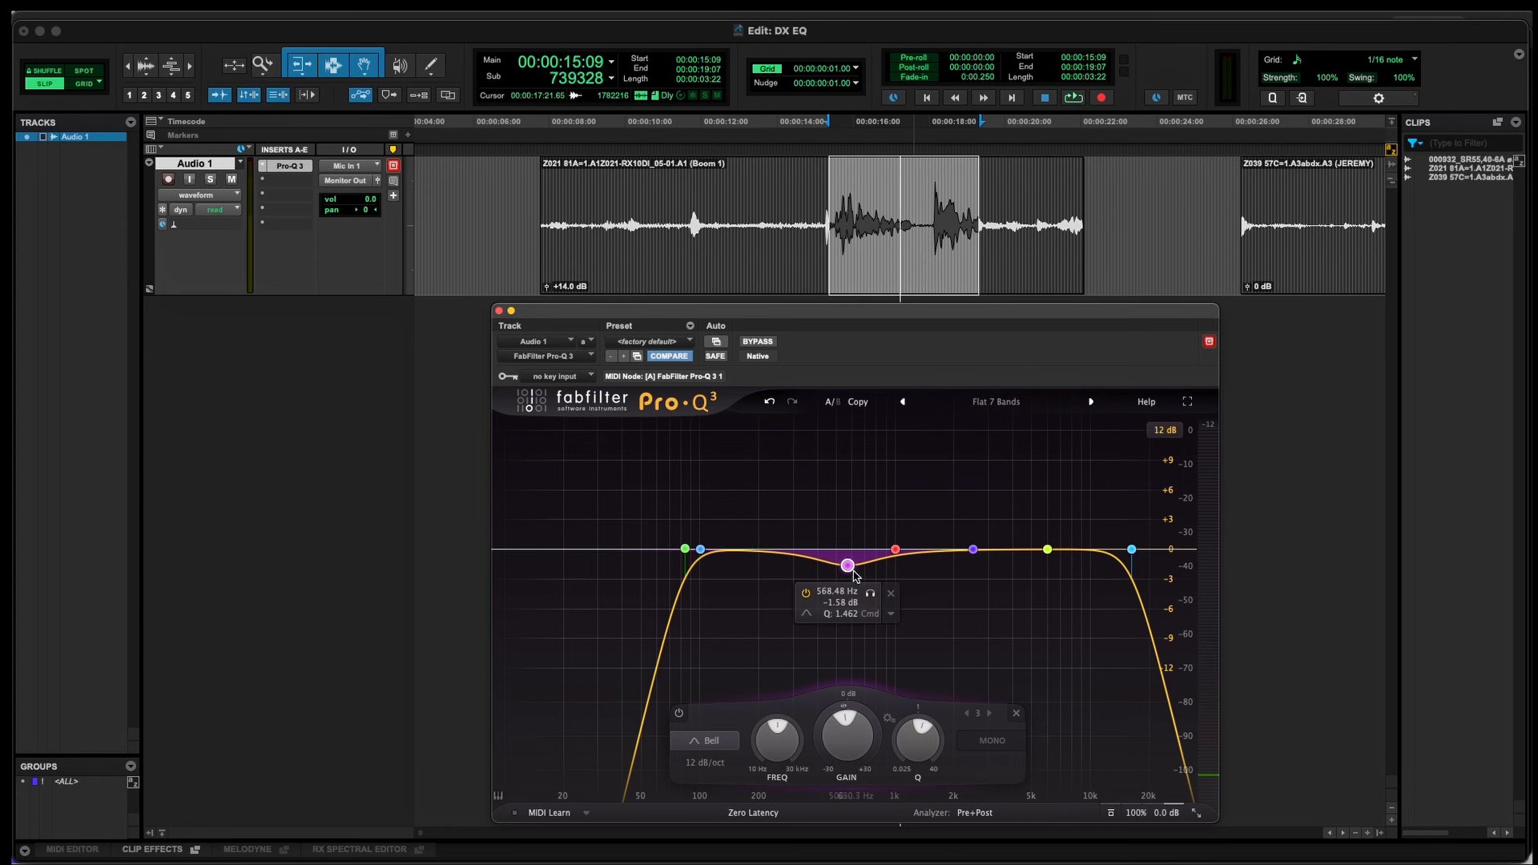
{"action": "mouse_move", "coordinate": [849, 566]}
{"action": "left_mouse_down"}
{"action": "mouse_move", "coordinate": [865, 573]}
{"action": "mouse_move", "coordinate": [870, 556]}
{"action": "mouse_move", "coordinate": [876, 587]}
{"action": "mouse_move", "coordinate": [864, 575]}
{"action": "left_mouse_up"}
{"action": "key", "text": "space"}
{"action": "key", "text": "space"}
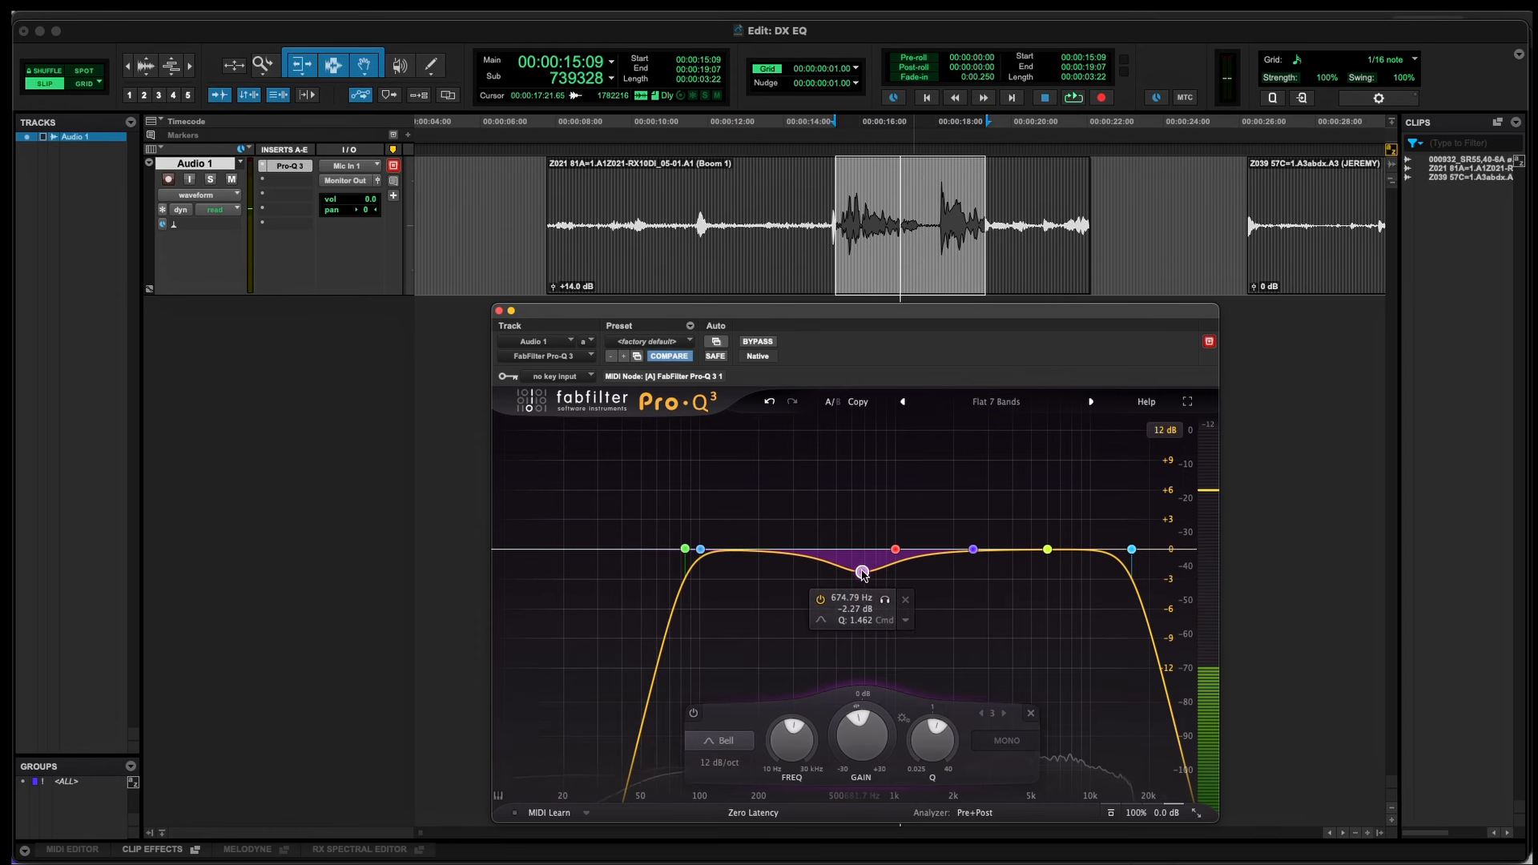
{"action": "left_click_drag", "start_coordinate": [857, 571], "coordinate": [856, 572]}
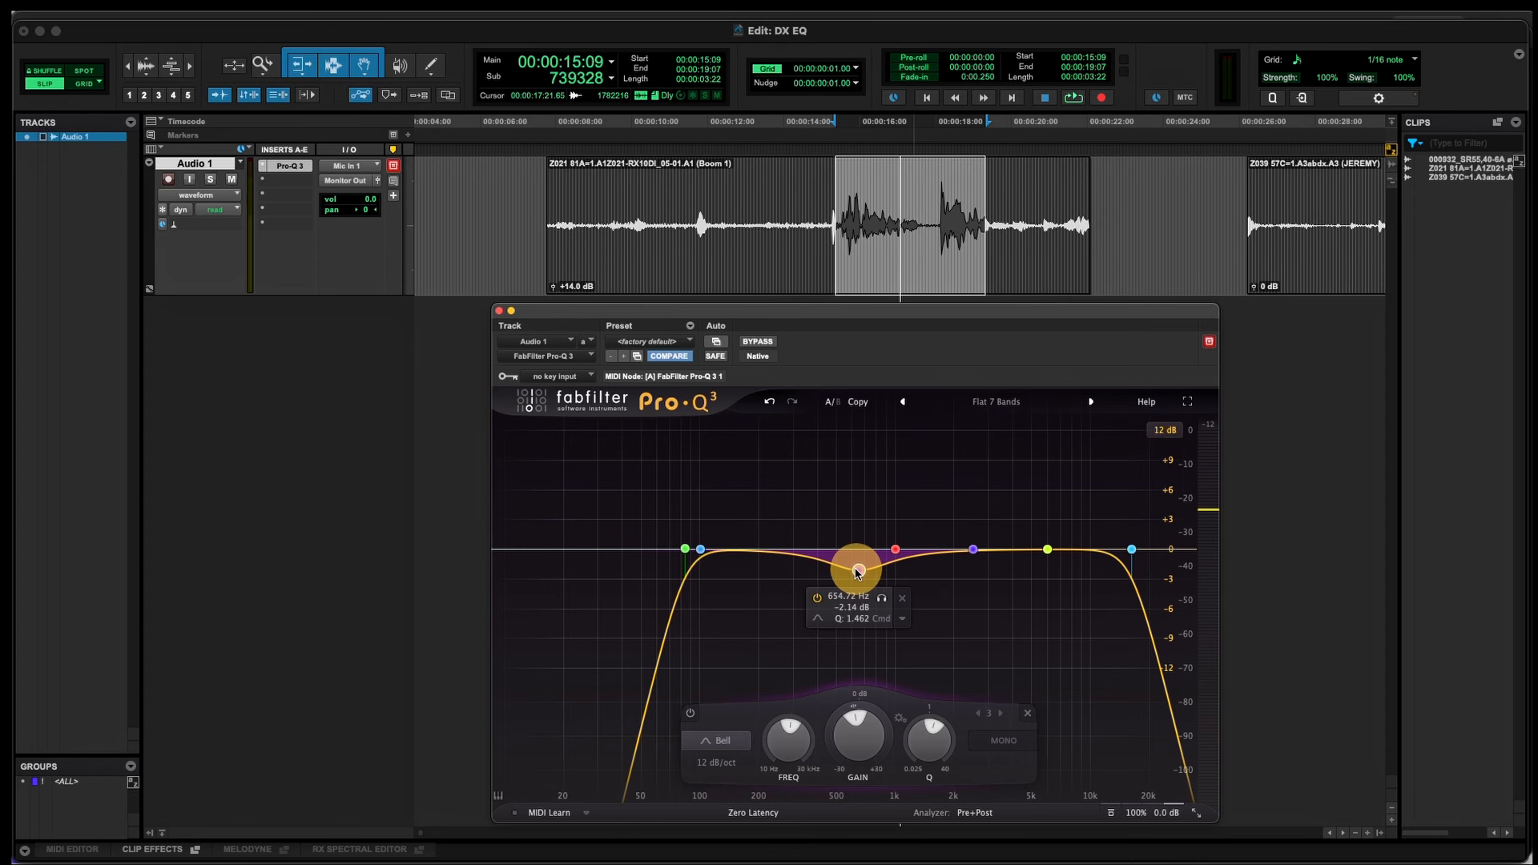
{"action": "key", "text": "space"}
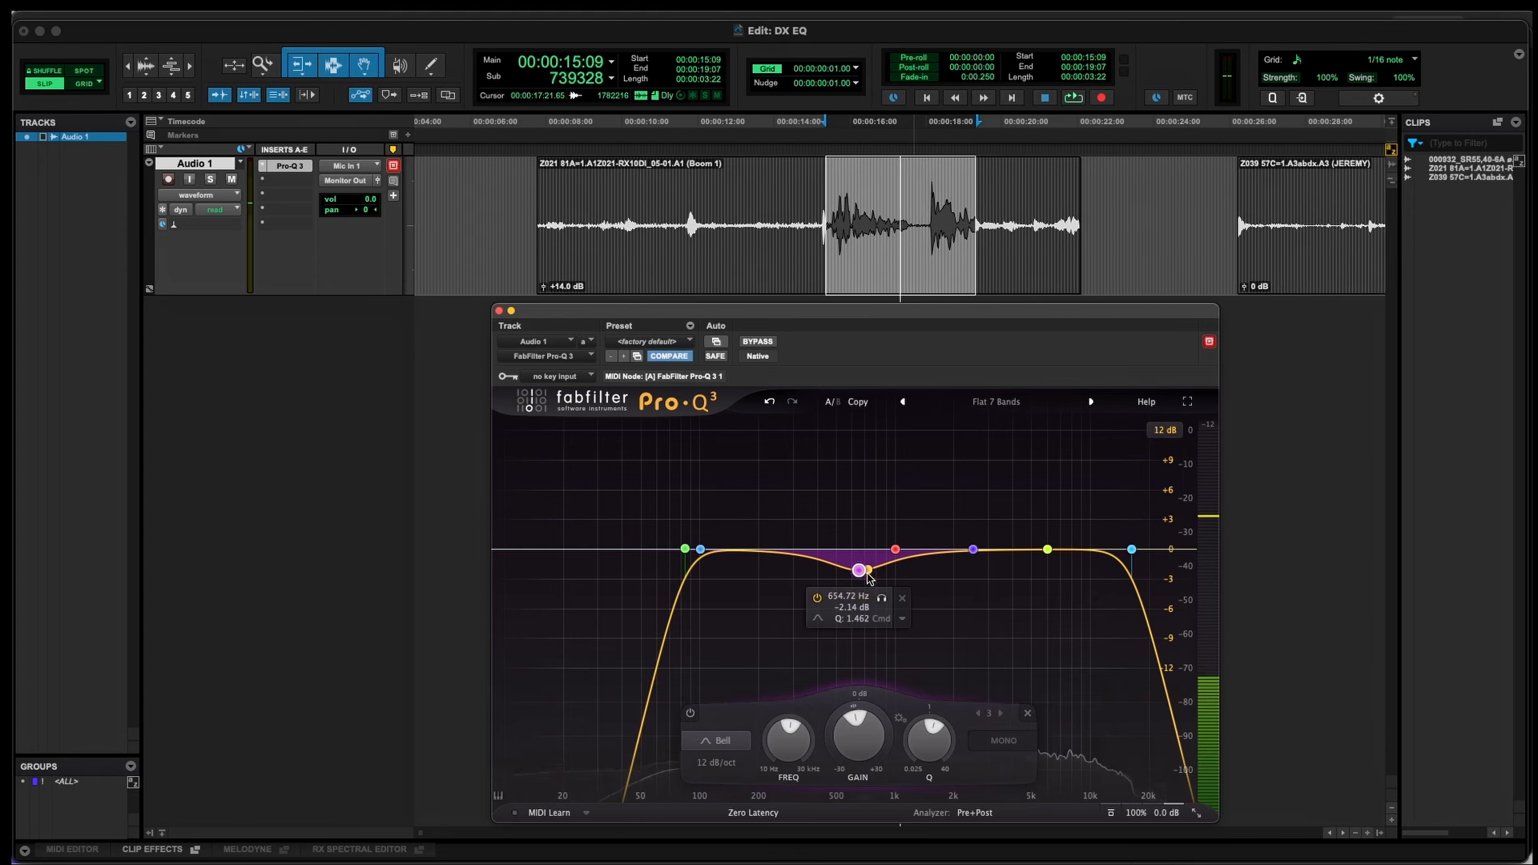
{"action": "key", "text": "space"}
Step: Change the Low Shelf band to a Bell with Q 4.826, boosting about 1 dB at about 146 Hz, and audition it
{"action": "left_click_drag", "start_coordinate": [700, 551], "coordinate": [726, 547]}
{"action": "left_click", "coordinate": [583, 740]}
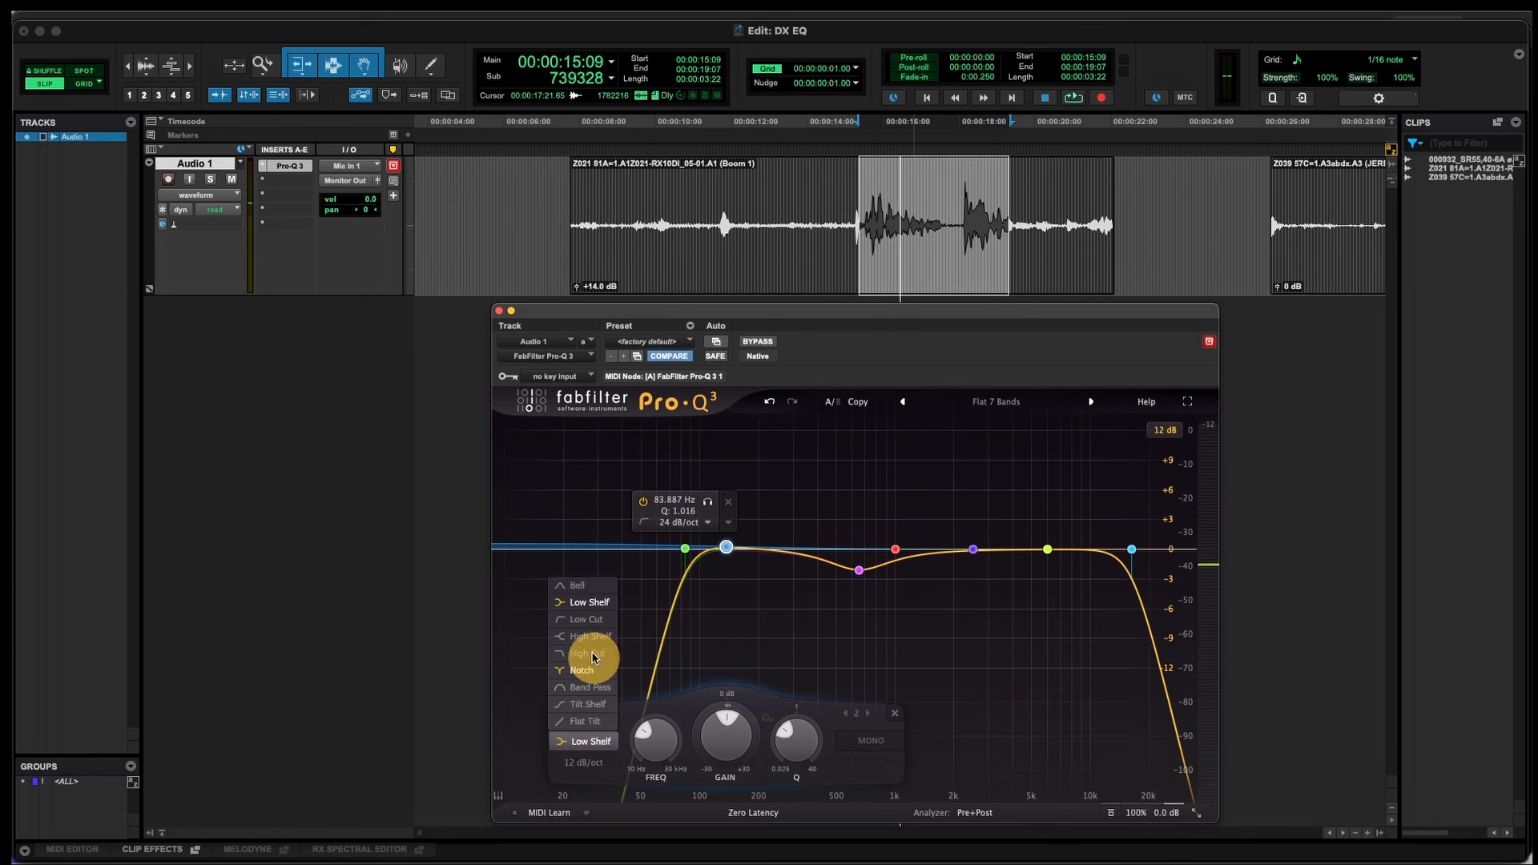
{"action": "left_click", "coordinate": [588, 583]}
{"action": "left_click_drag", "start_coordinate": [788, 747], "coordinate": [796, 673]}
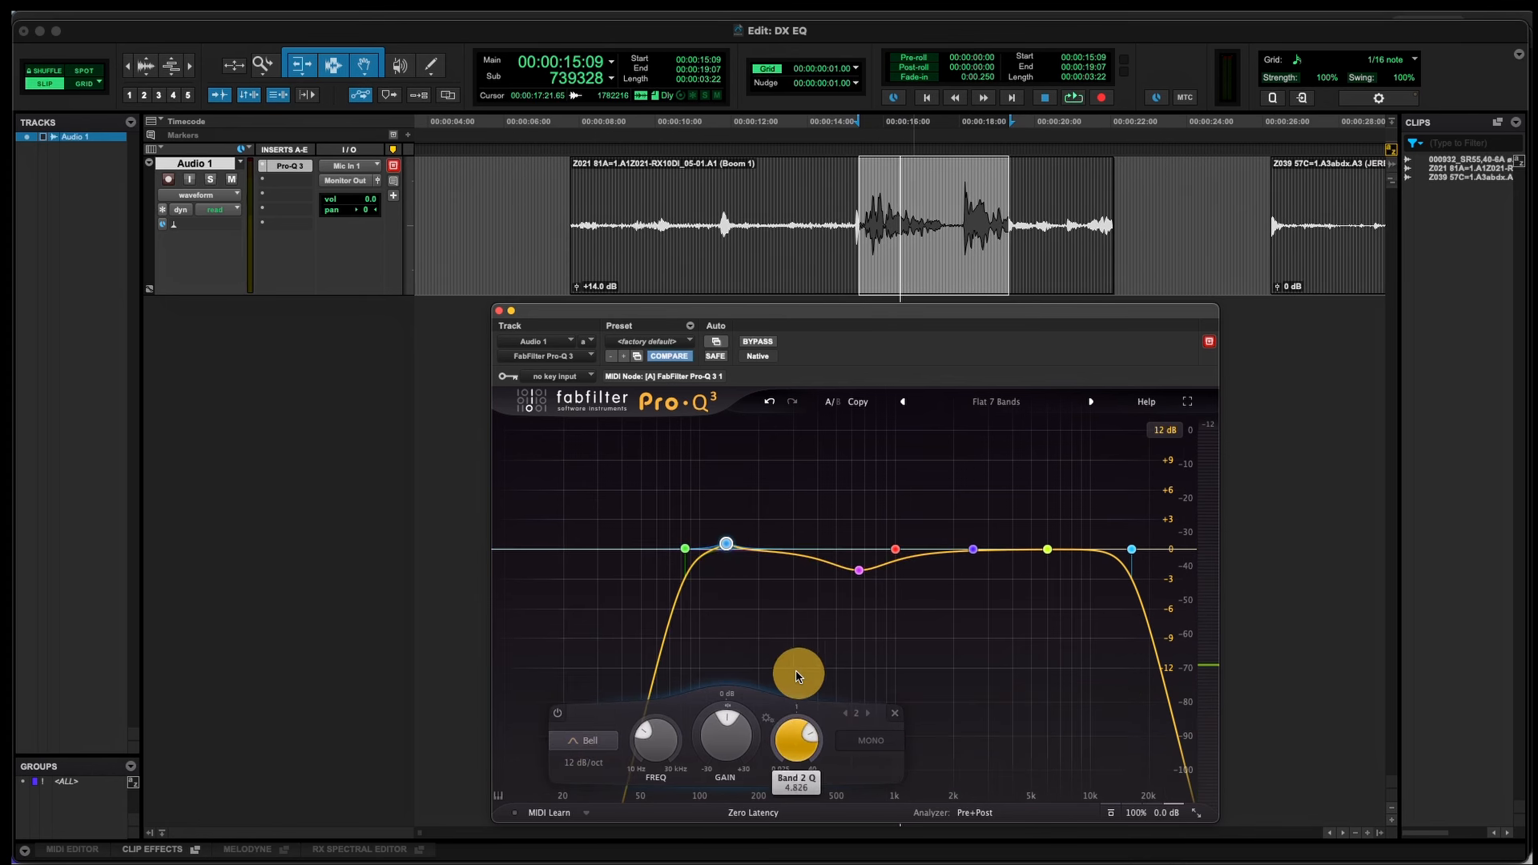
{"action": "key", "text": "space"}
{"action": "left_click_drag", "start_coordinate": [728, 542], "coordinate": [734, 537]}
{"action": "key", "text": "space"}
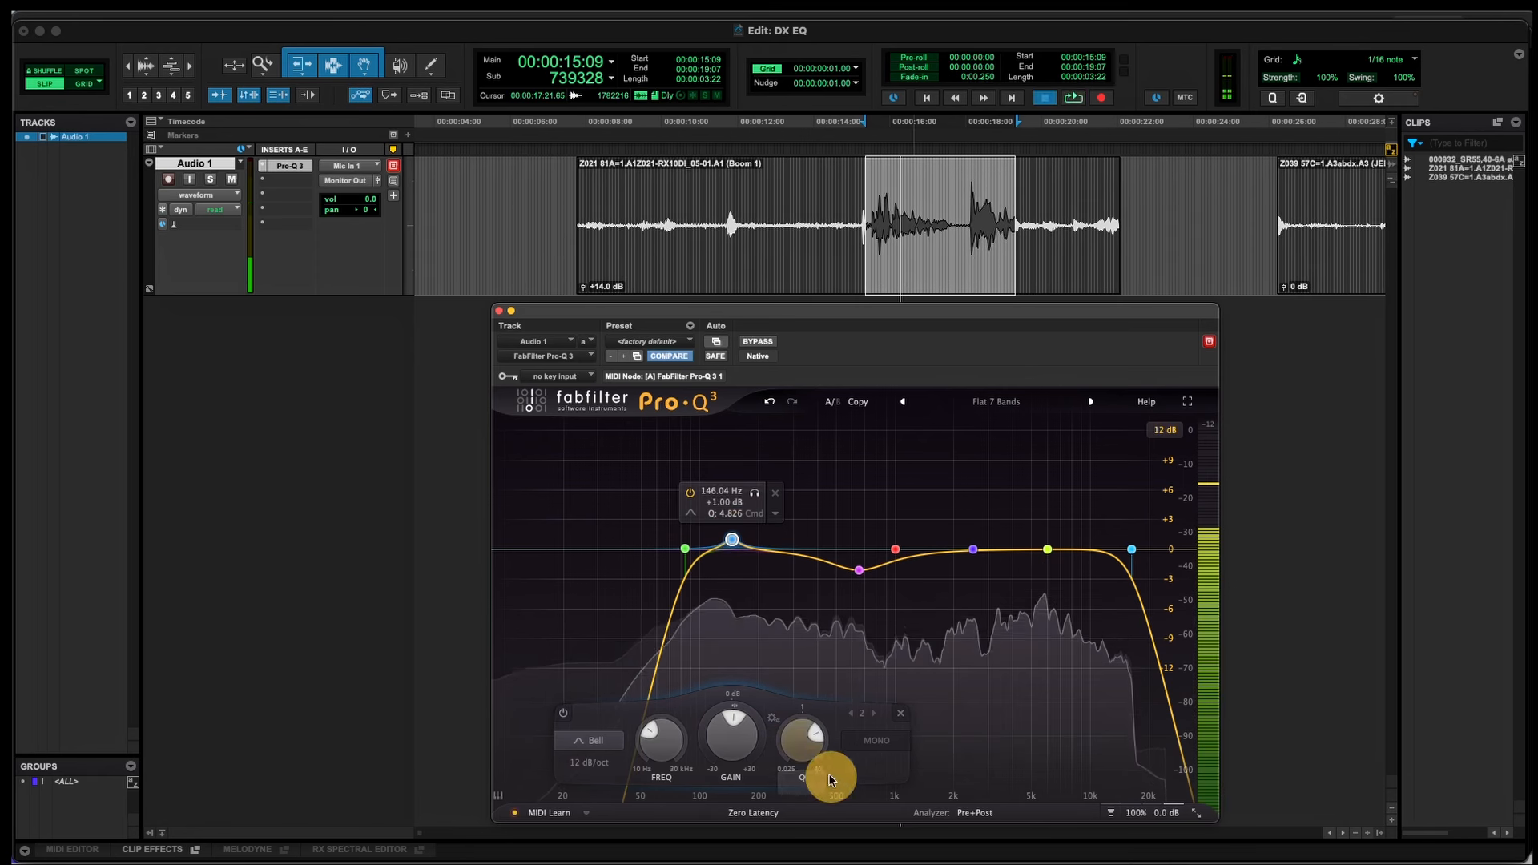
Step: Widen the low Bell band to a Q of about 1.26 and boost it about 1.8 dB at about 128 Hz during playback
{"action": "mouse_move", "coordinate": [799, 732]}
{"action": "left_mouse_down"}
{"action": "mouse_move", "coordinate": [775, 759]}
{"action": "mouse_move", "coordinate": [801, 753]}
{"action": "left_mouse_up"}
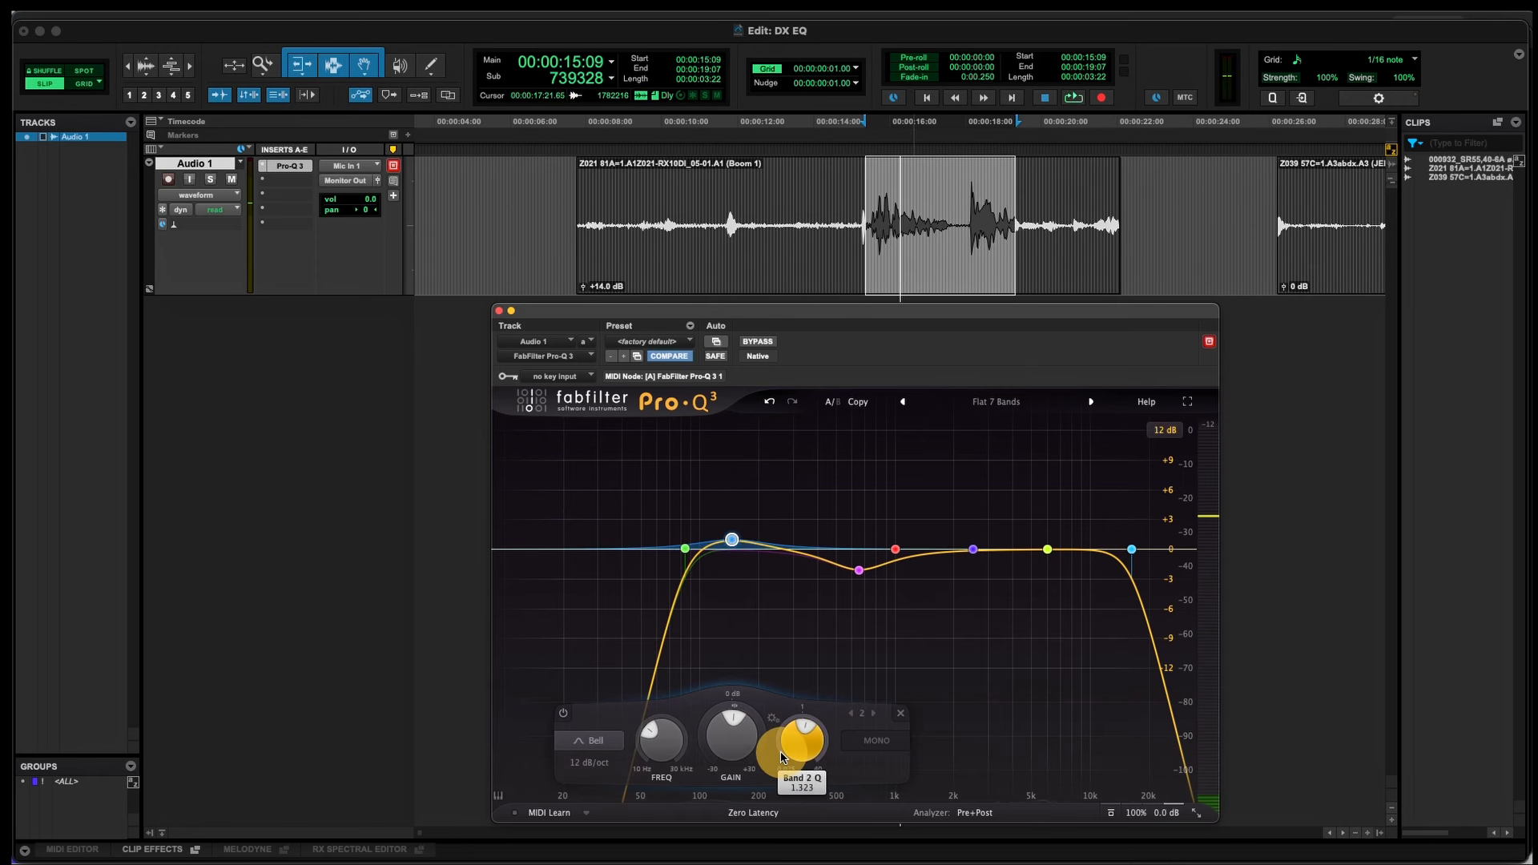
{"action": "key", "text": "space"}
{"action": "left_click_drag", "start_coordinate": [727, 533], "coordinate": [721, 527]}
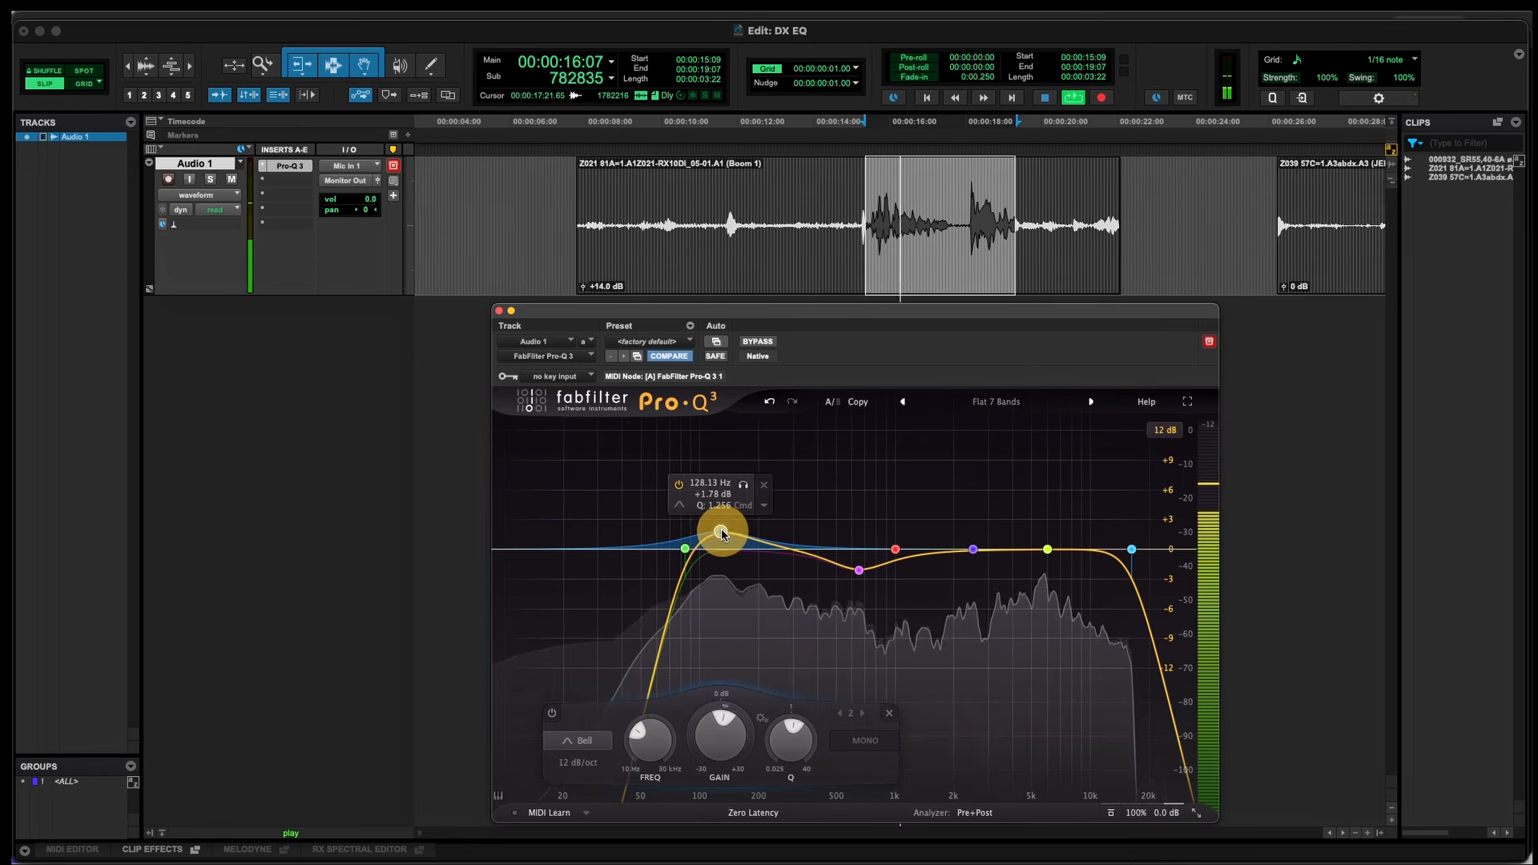
Step: Raise the Low Cut band's Q to about 1.08 and toggle the band off and back on
{"action": "key", "text": "space"}
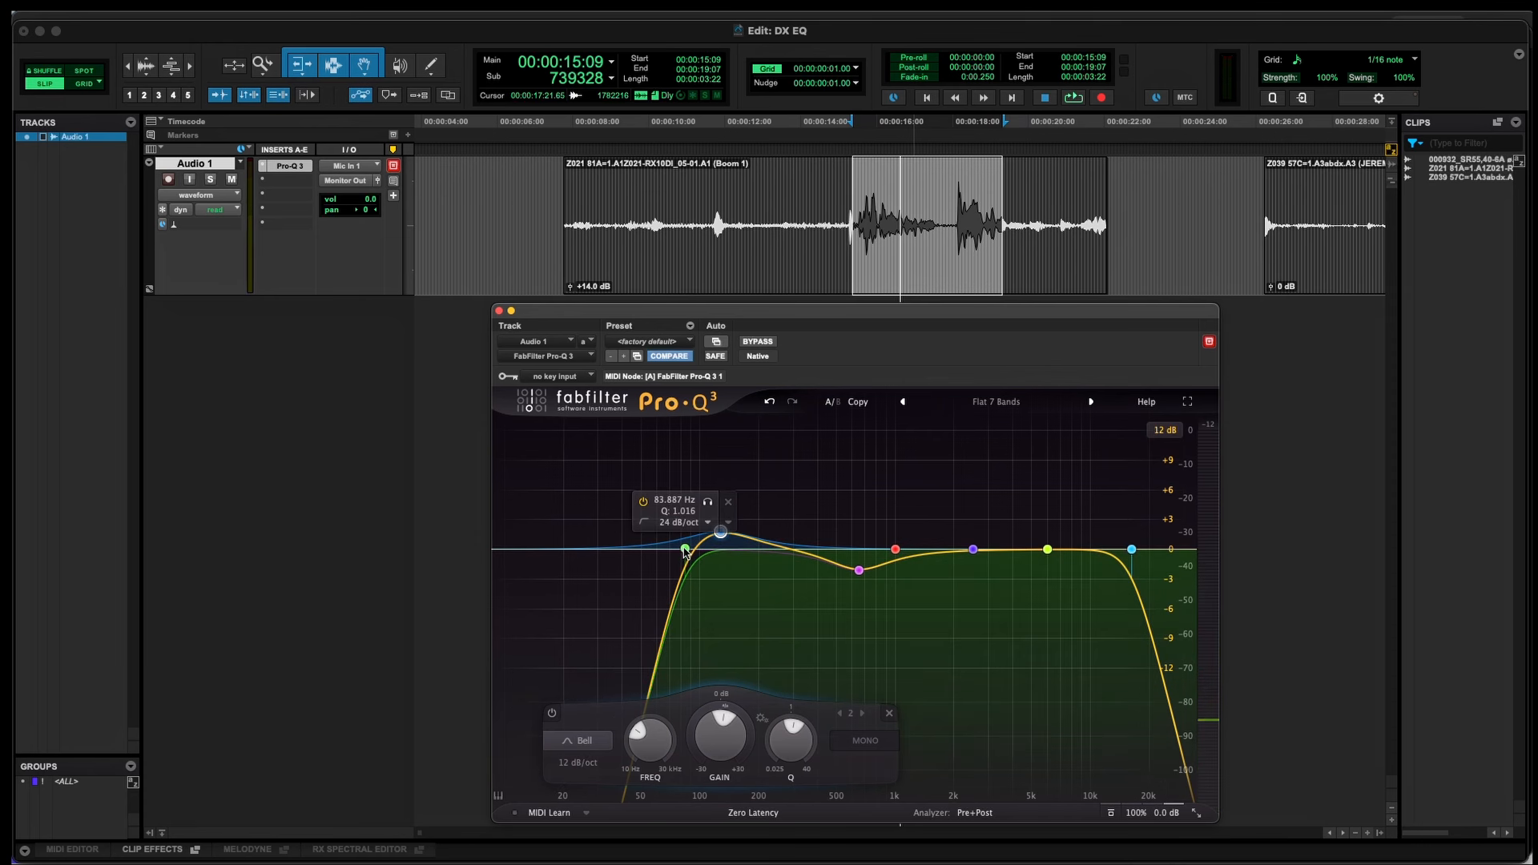
{"action": "left_click", "coordinate": [684, 549]}
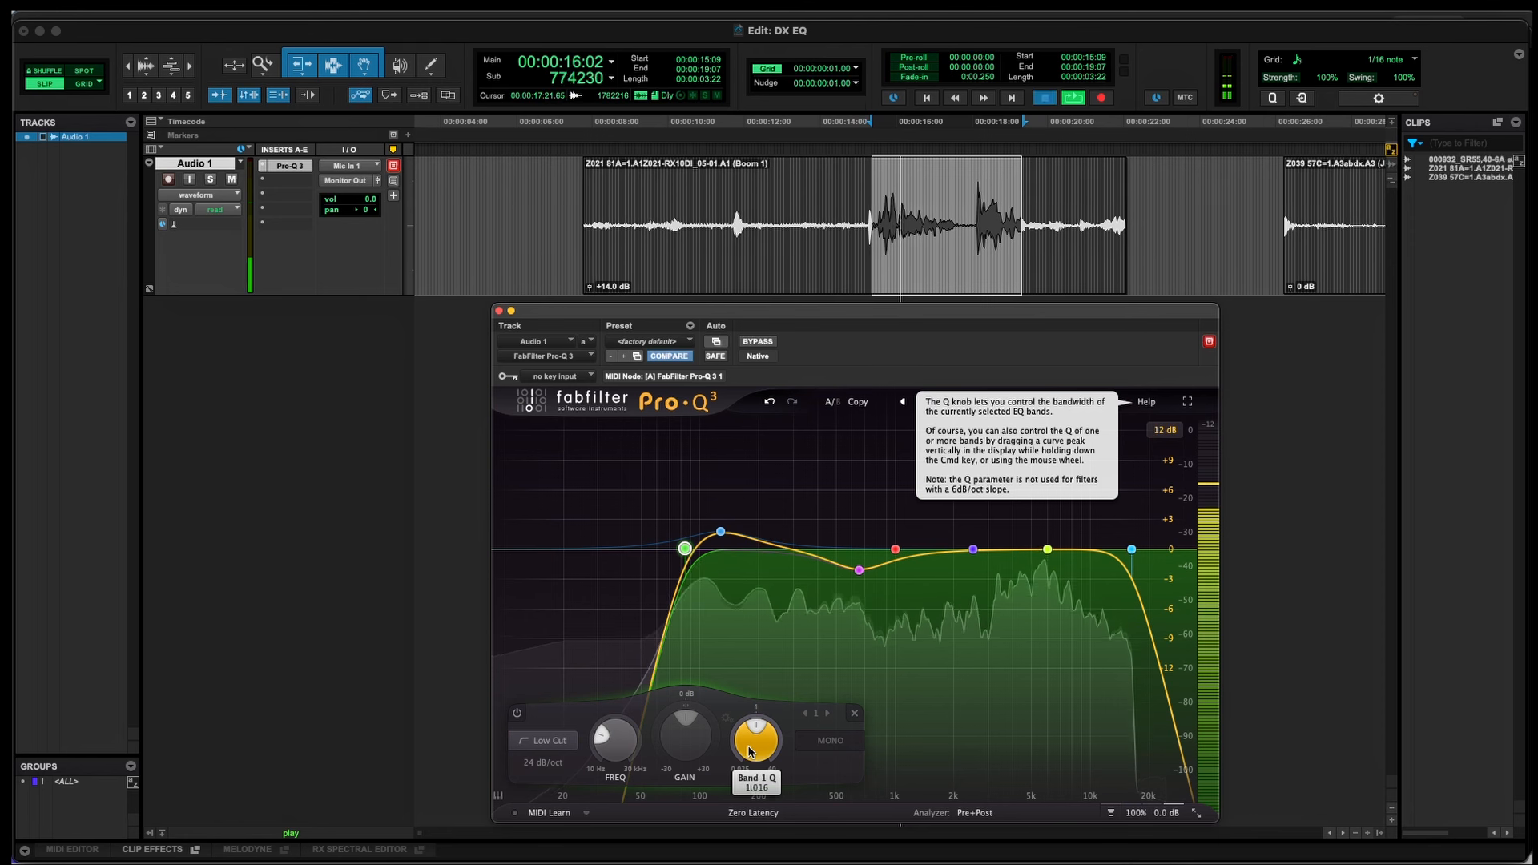
{"action": "scroll", "coordinate": [746, 741], "scroll_direction": "up", "scroll_amount": 2}
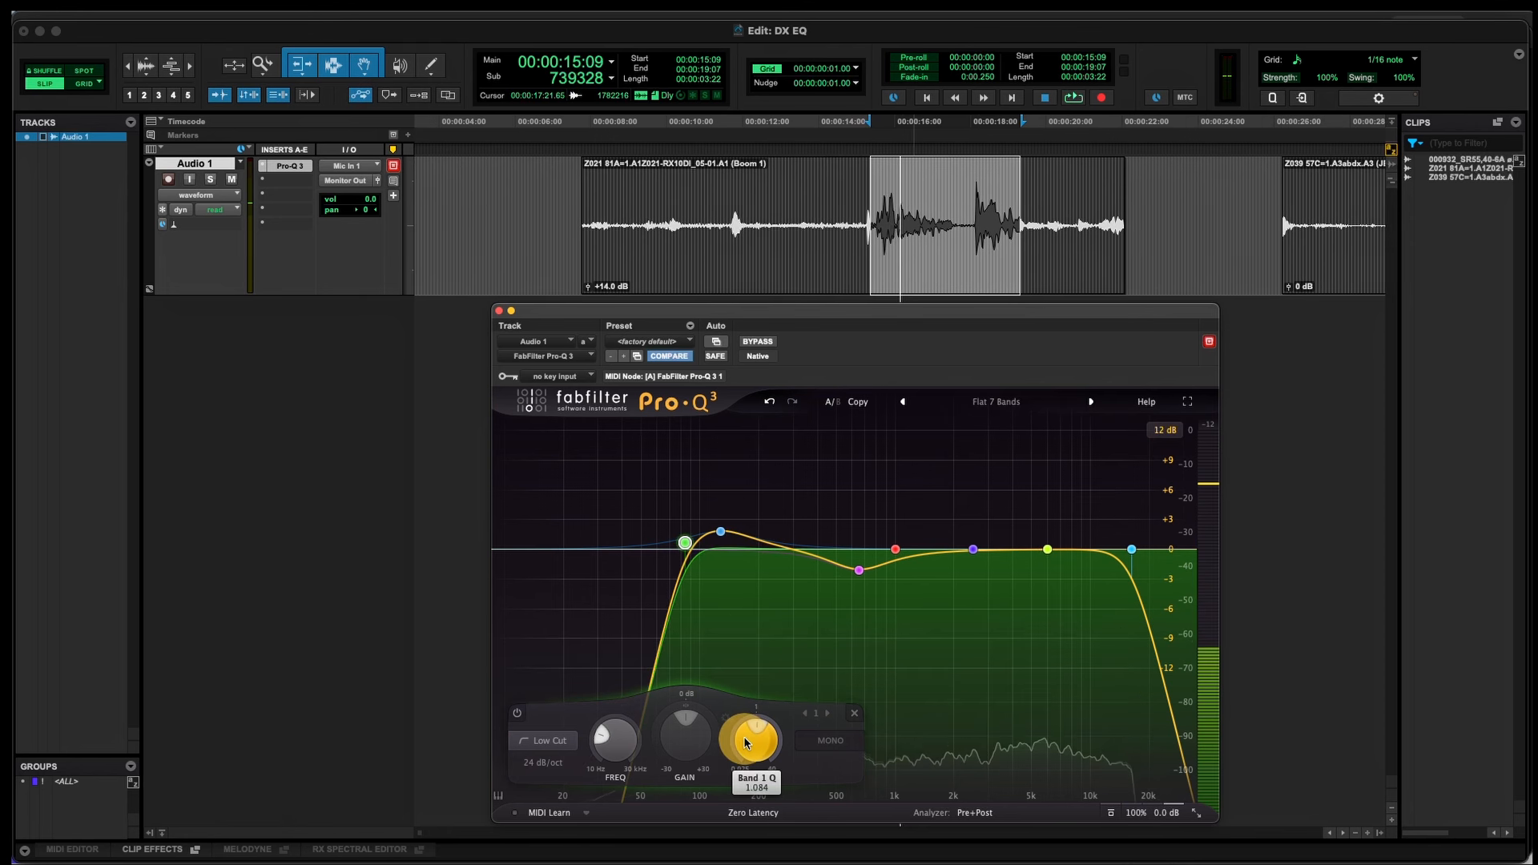
{"action": "double_click", "coordinate": [685, 546]}
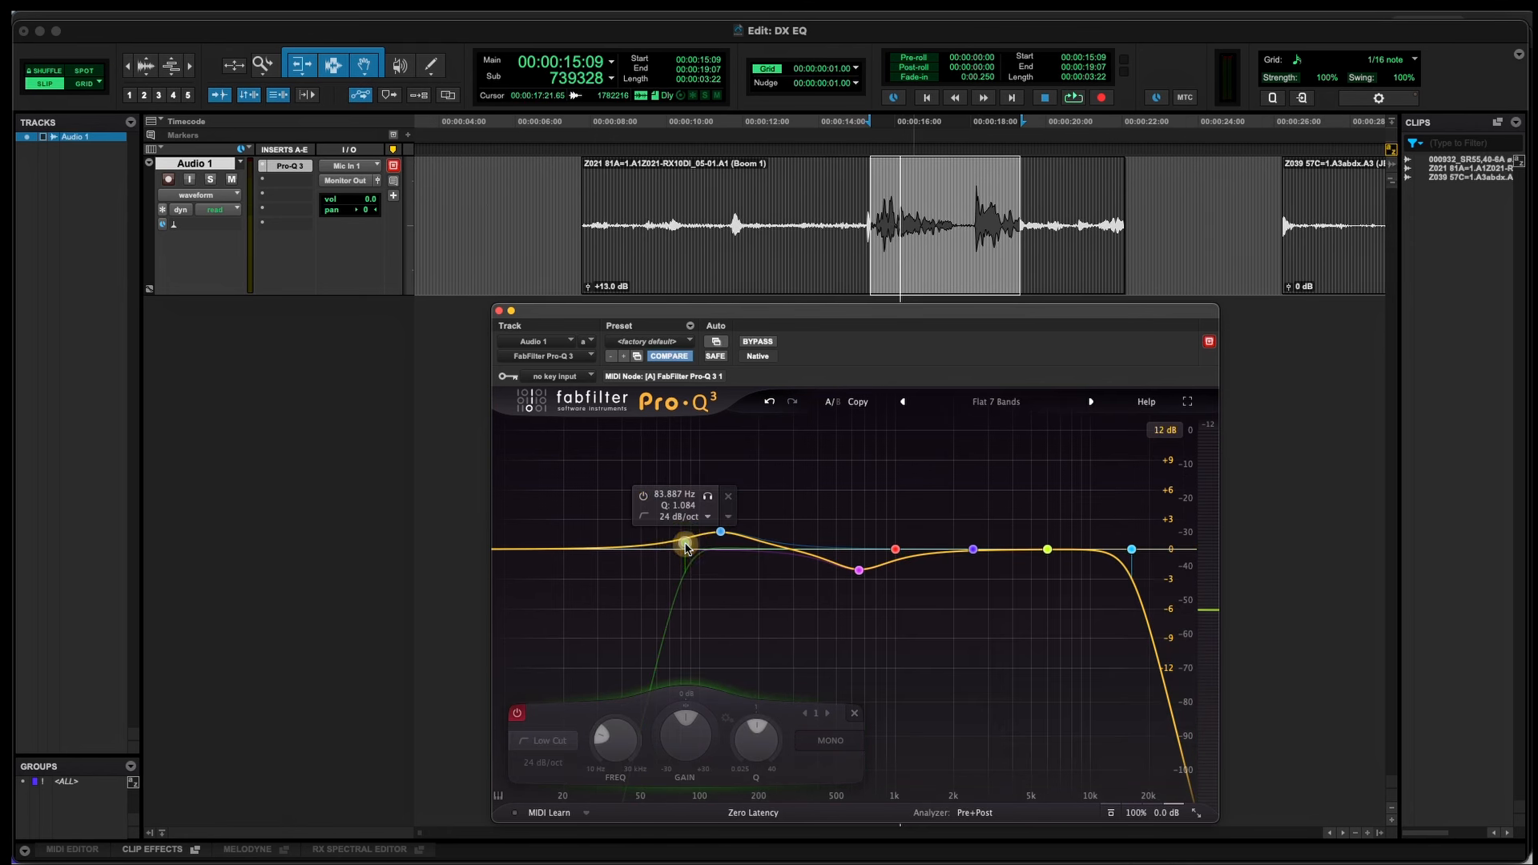
{"action": "double_click", "coordinate": [686, 546]}
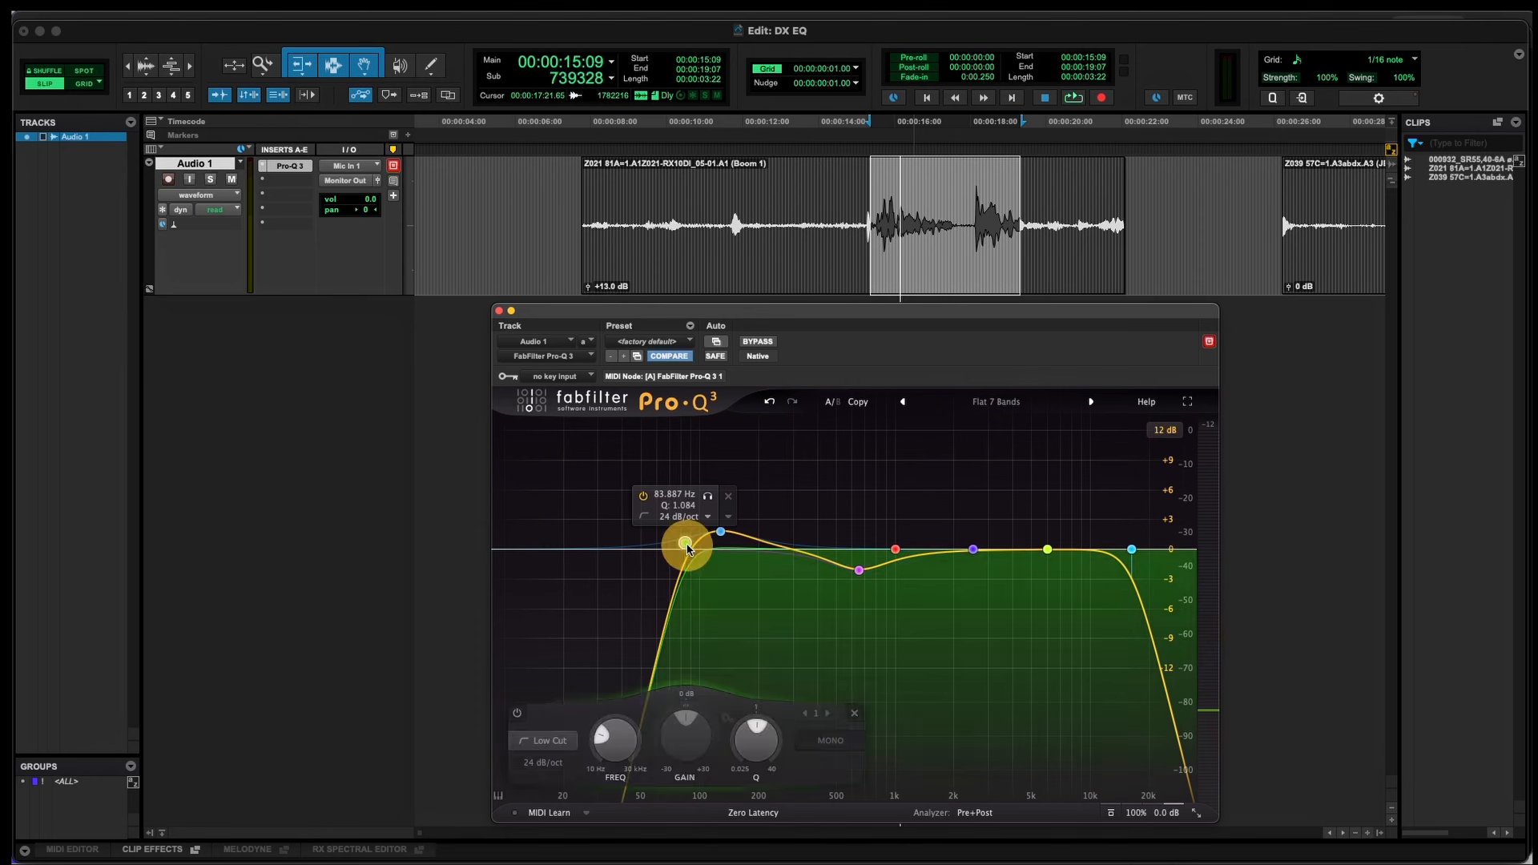
Step: Narrow the low Bell band to a Q of about 1.84, boost it about 2.4 dB at about 106 Hz, and audition it
{"action": "left_click", "coordinate": [721, 531]}
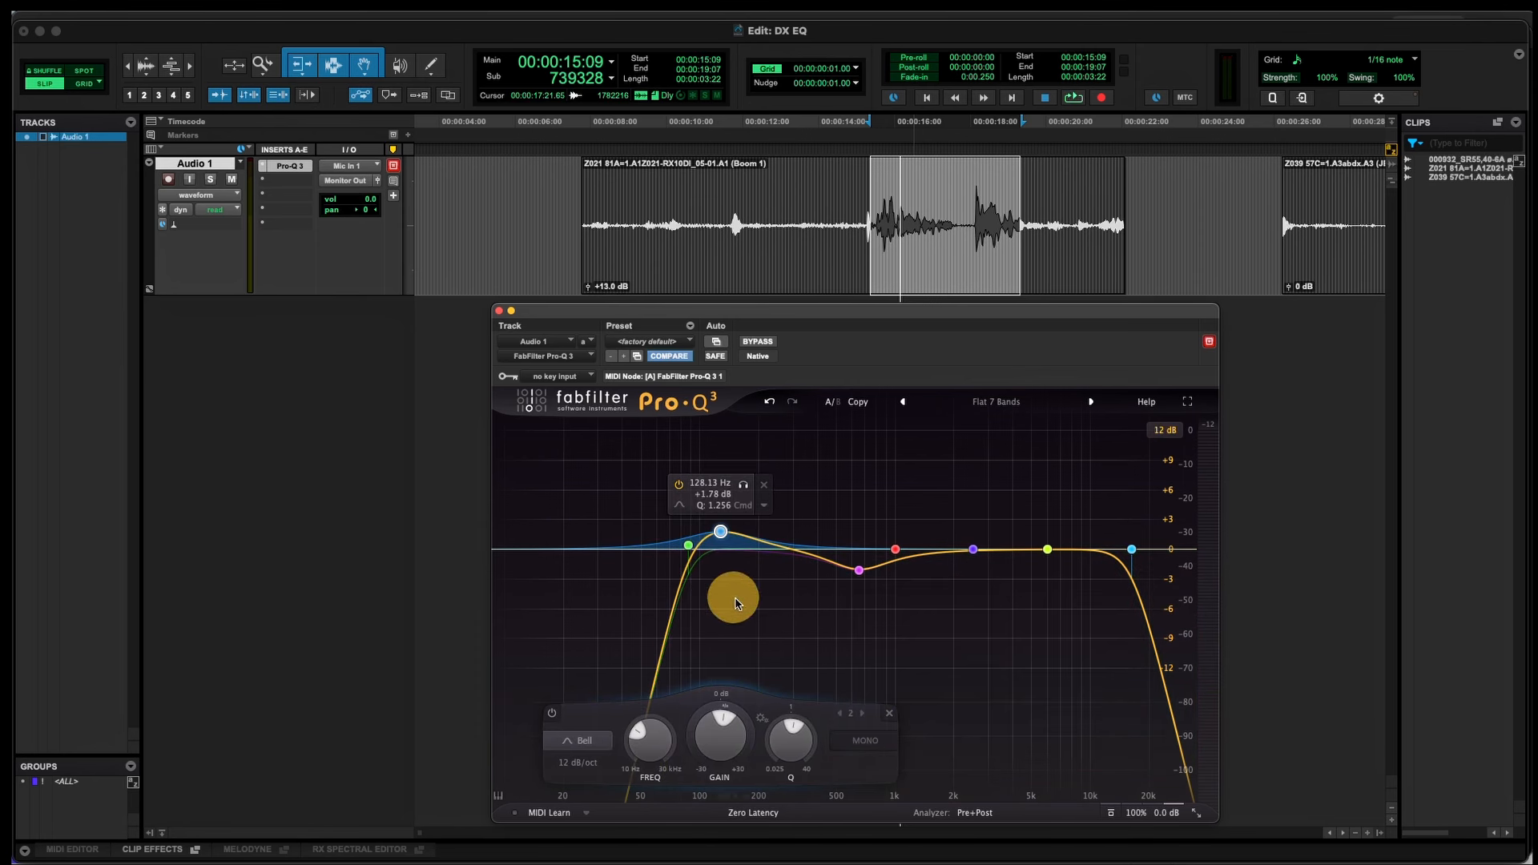
{"action": "left_click_drag", "start_coordinate": [790, 739], "coordinate": [792, 719]}
{"action": "key", "text": "space"}
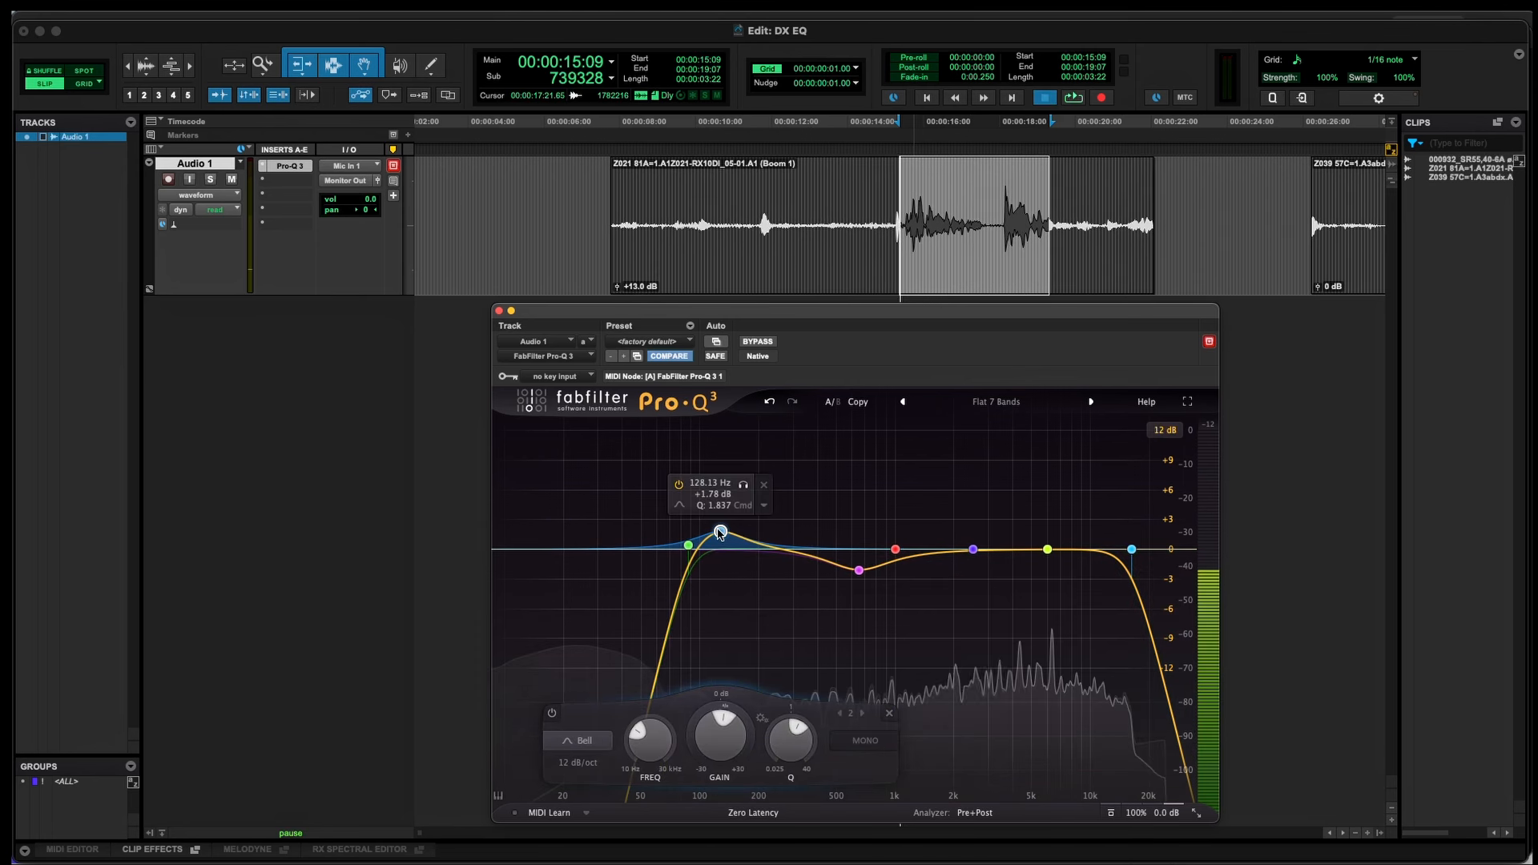
{"action": "left_click_drag", "start_coordinate": [720, 531], "coordinate": [705, 527]}
{"action": "key", "text": "space"}
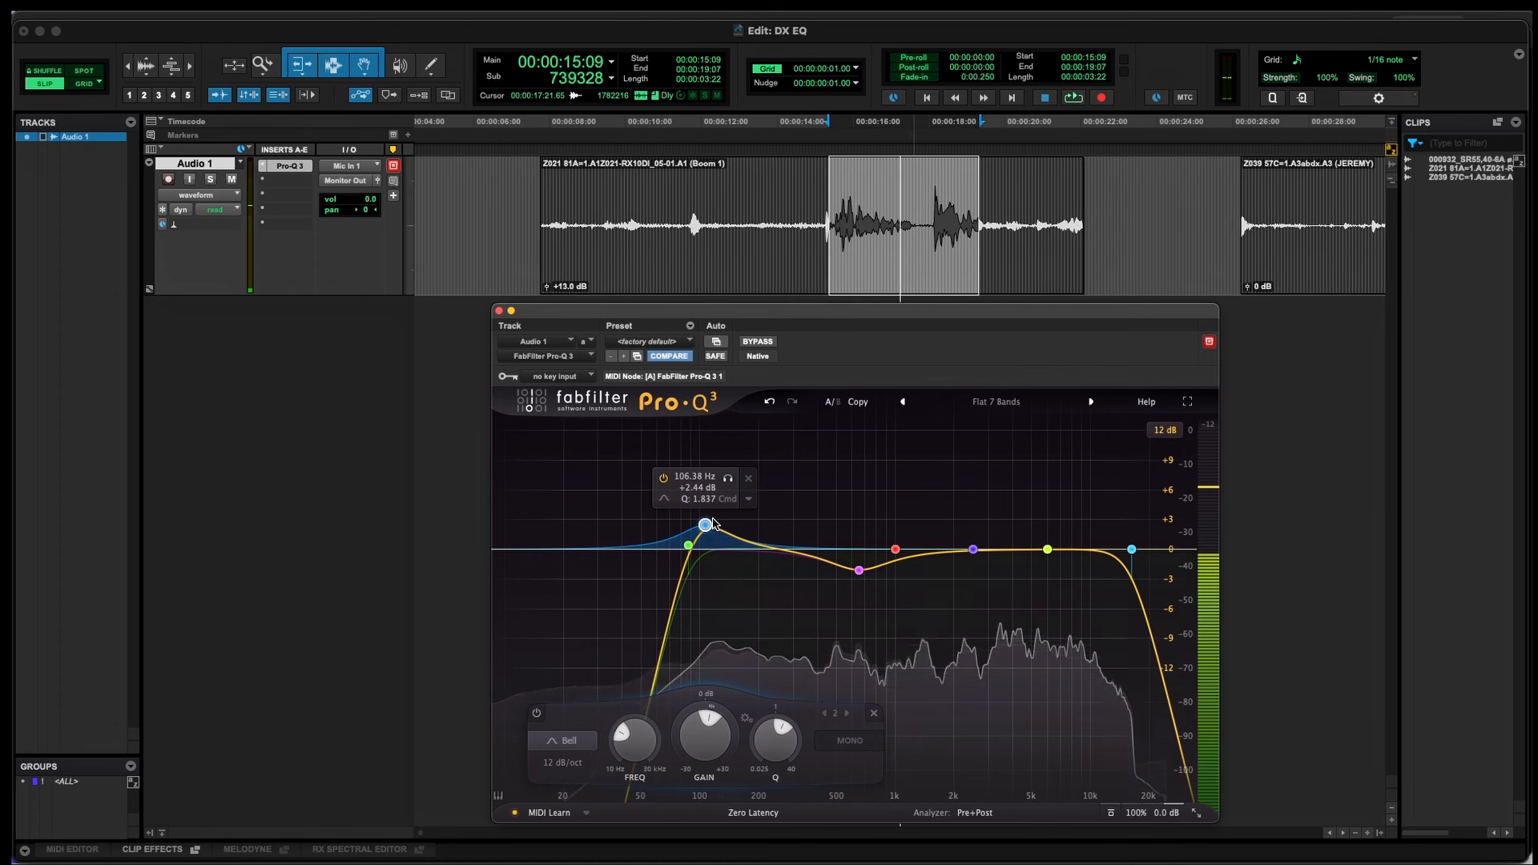
Step: Exaggerate the low Bell boost to about 7.8 dB at about 102 Hz with a Q of about 2.22 during playback
{"action": "left_click_drag", "start_coordinate": [767, 730], "coordinate": [770, 694]}
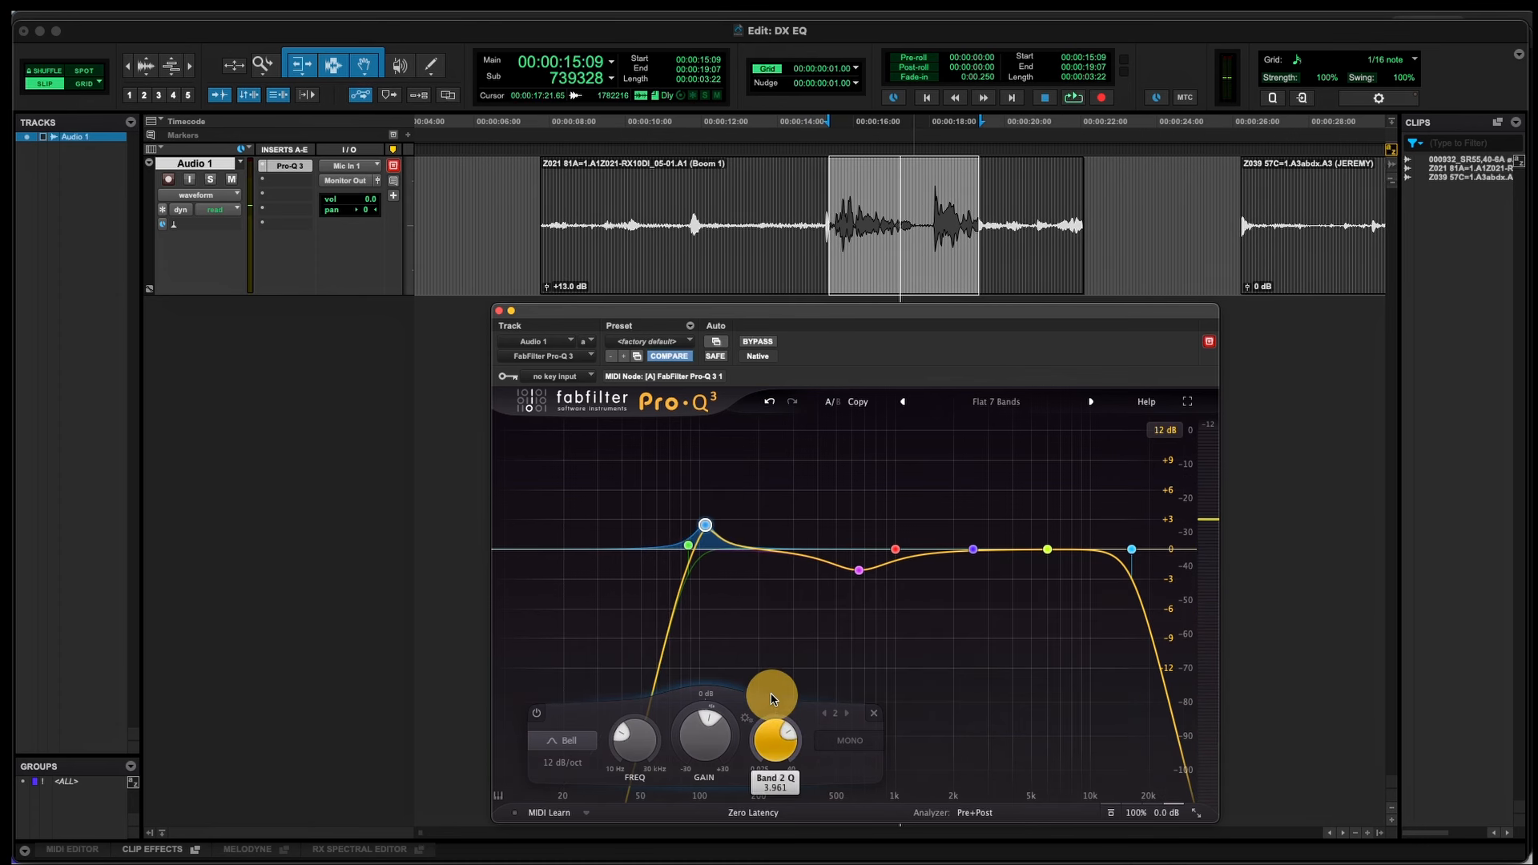
{"action": "key", "text": "space"}
{"action": "left_click_drag", "start_coordinate": [708, 528], "coordinate": [701, 480]}
{"action": "key", "text": "space"}
{"action": "left_click_drag", "start_coordinate": [765, 725], "coordinate": [764, 746]}
{"action": "left_click", "coordinate": [703, 482]}
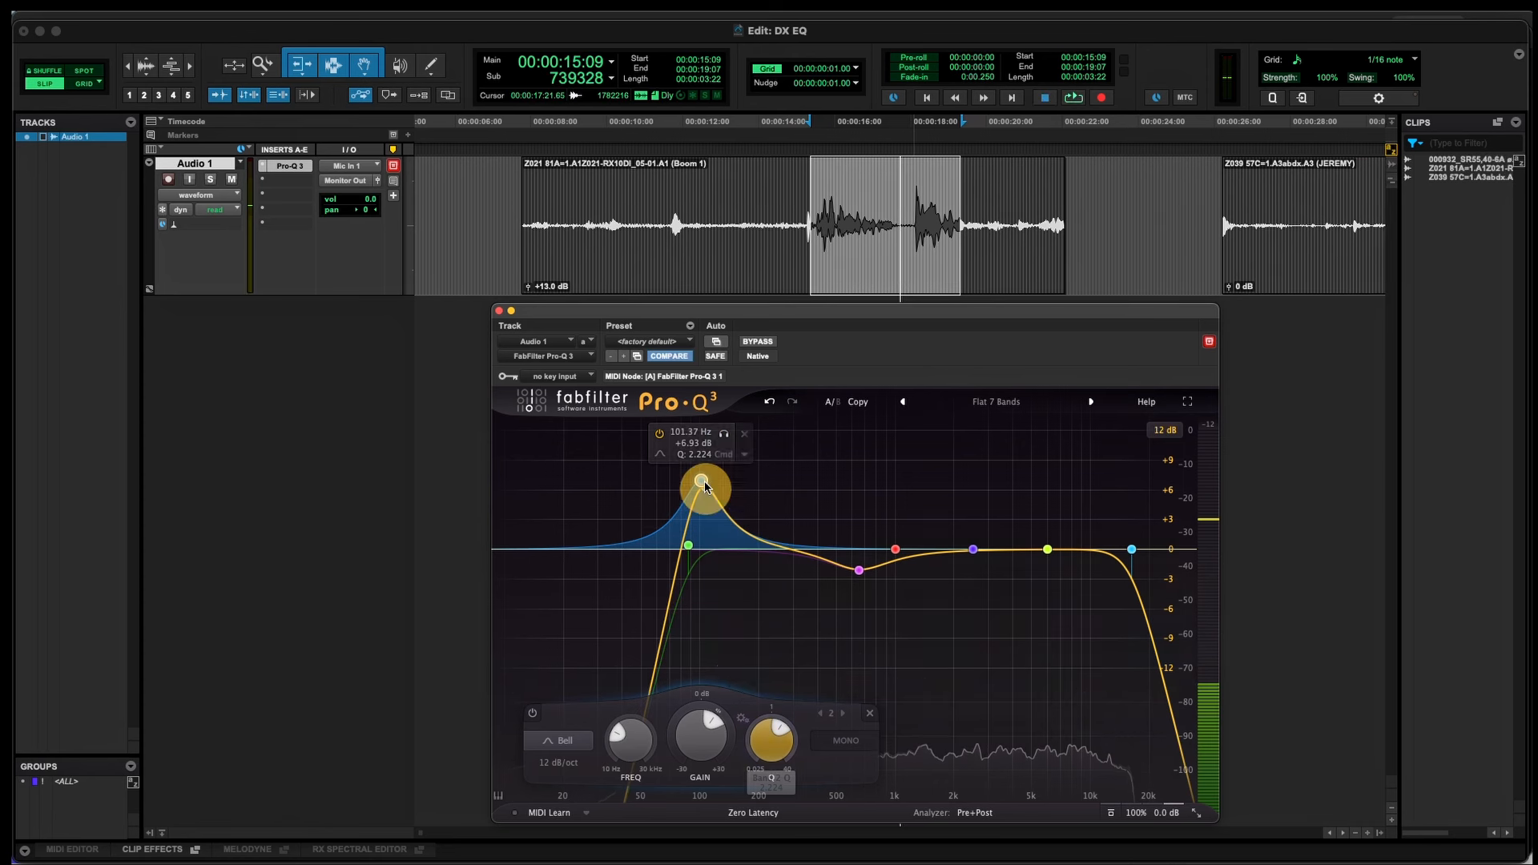
{"action": "key", "text": "space"}
{"action": "left_click_drag", "start_coordinate": [699, 481], "coordinate": [699, 475]}
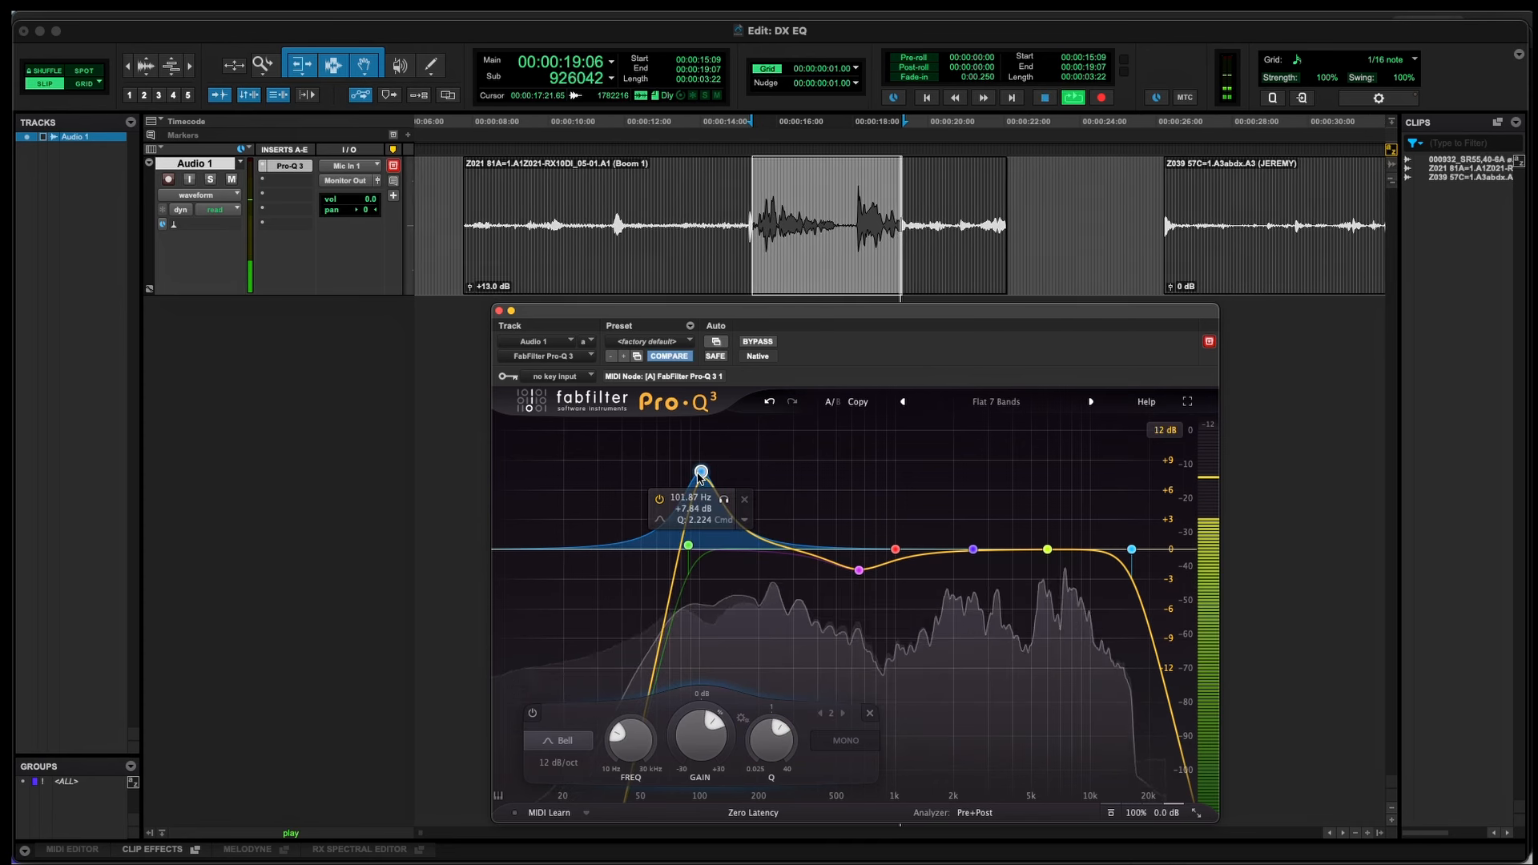
Step: Compare the passage with the equaliser bypassed and active
{"action": "left_click", "coordinate": [767, 342]}
{"action": "key", "text": "space"}
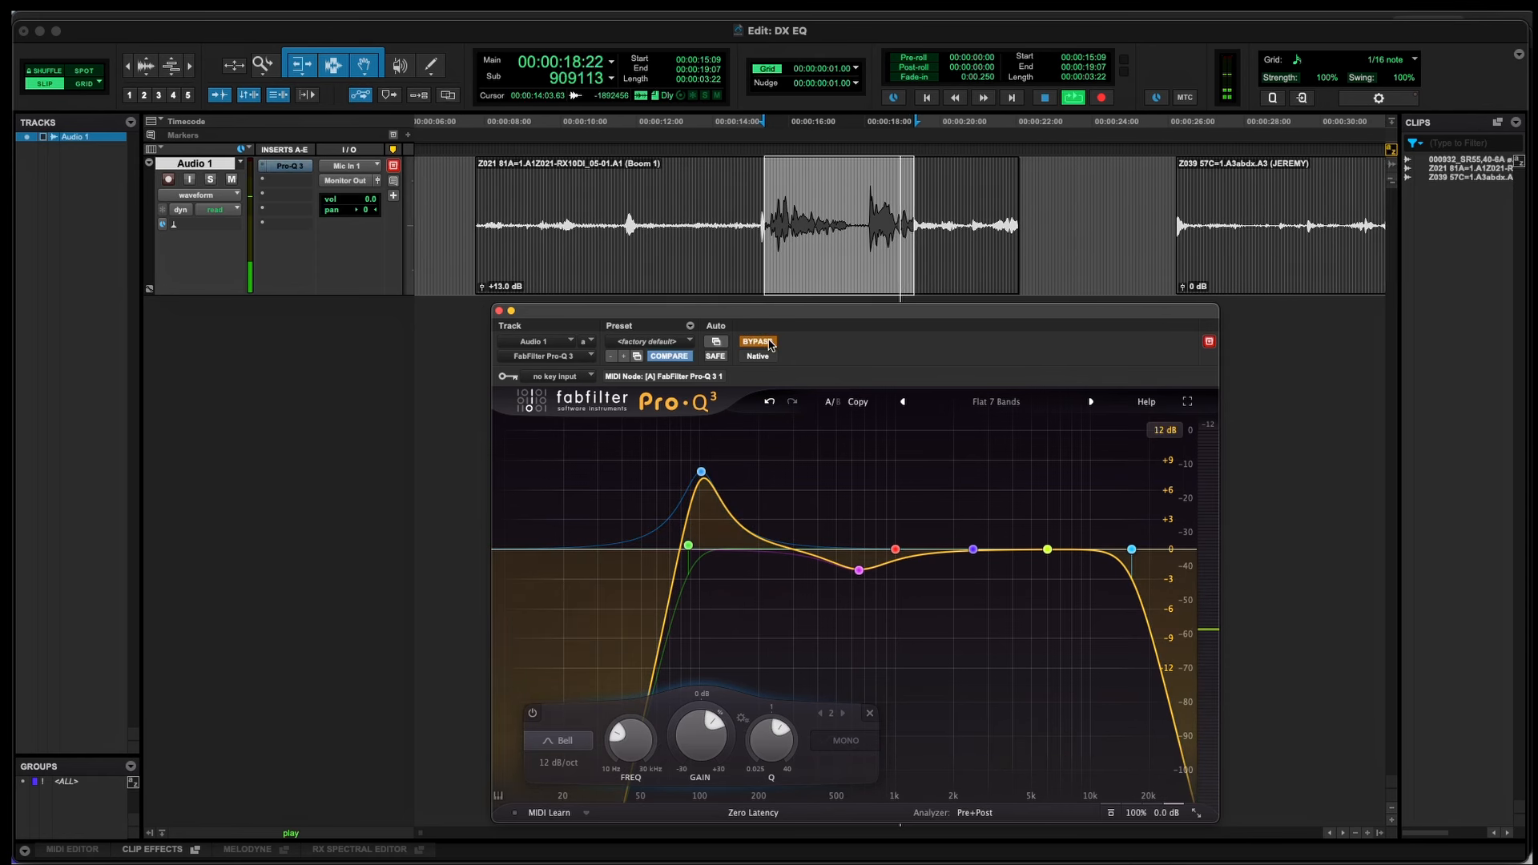
{"action": "left_click", "coordinate": [768, 341]}
{"action": "key", "text": "space"}
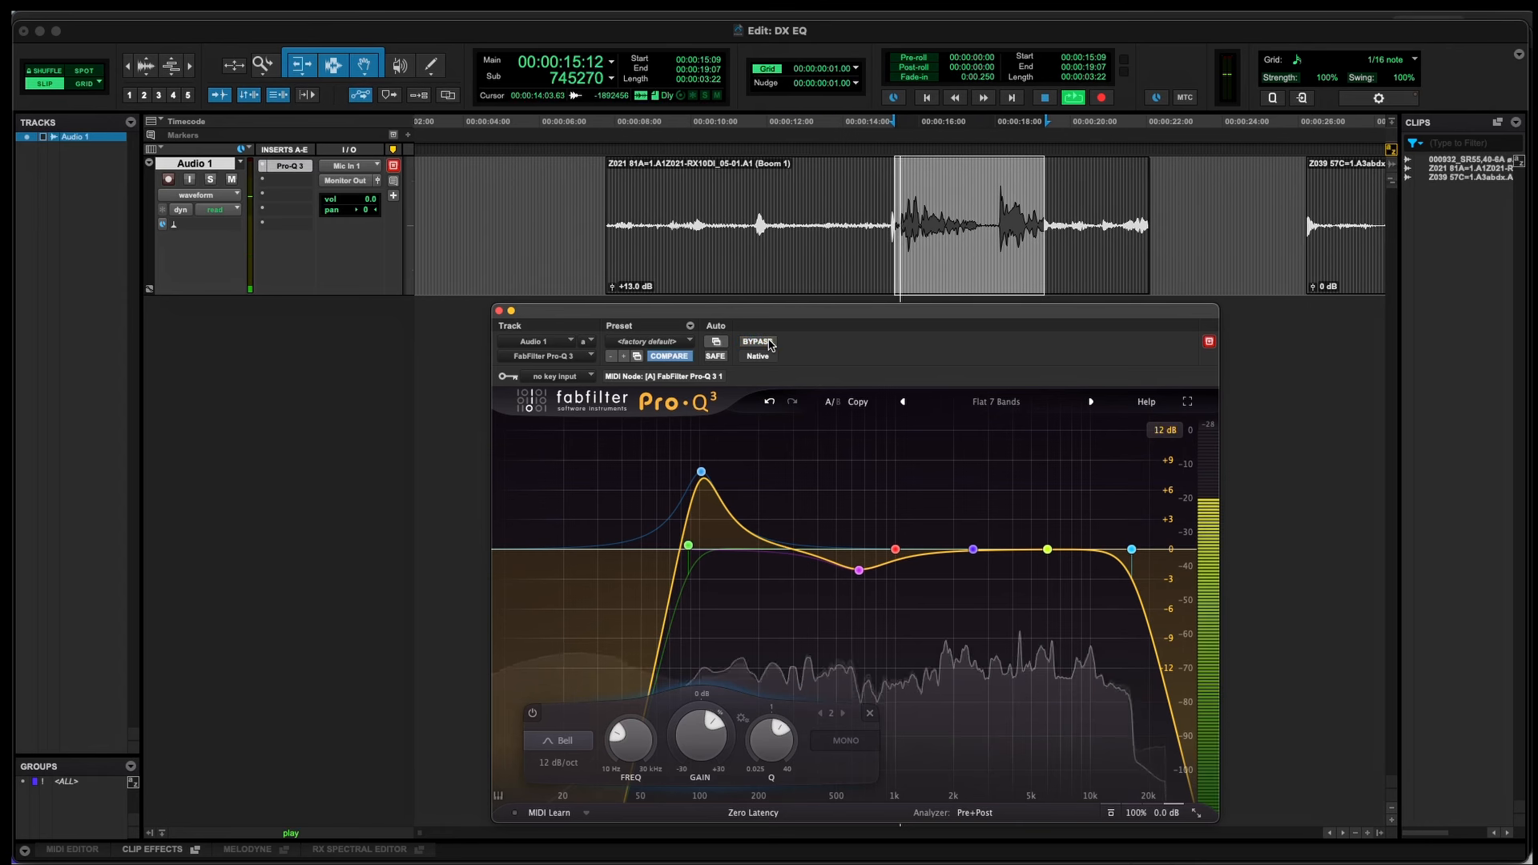
{"action": "key", "text": "space"}
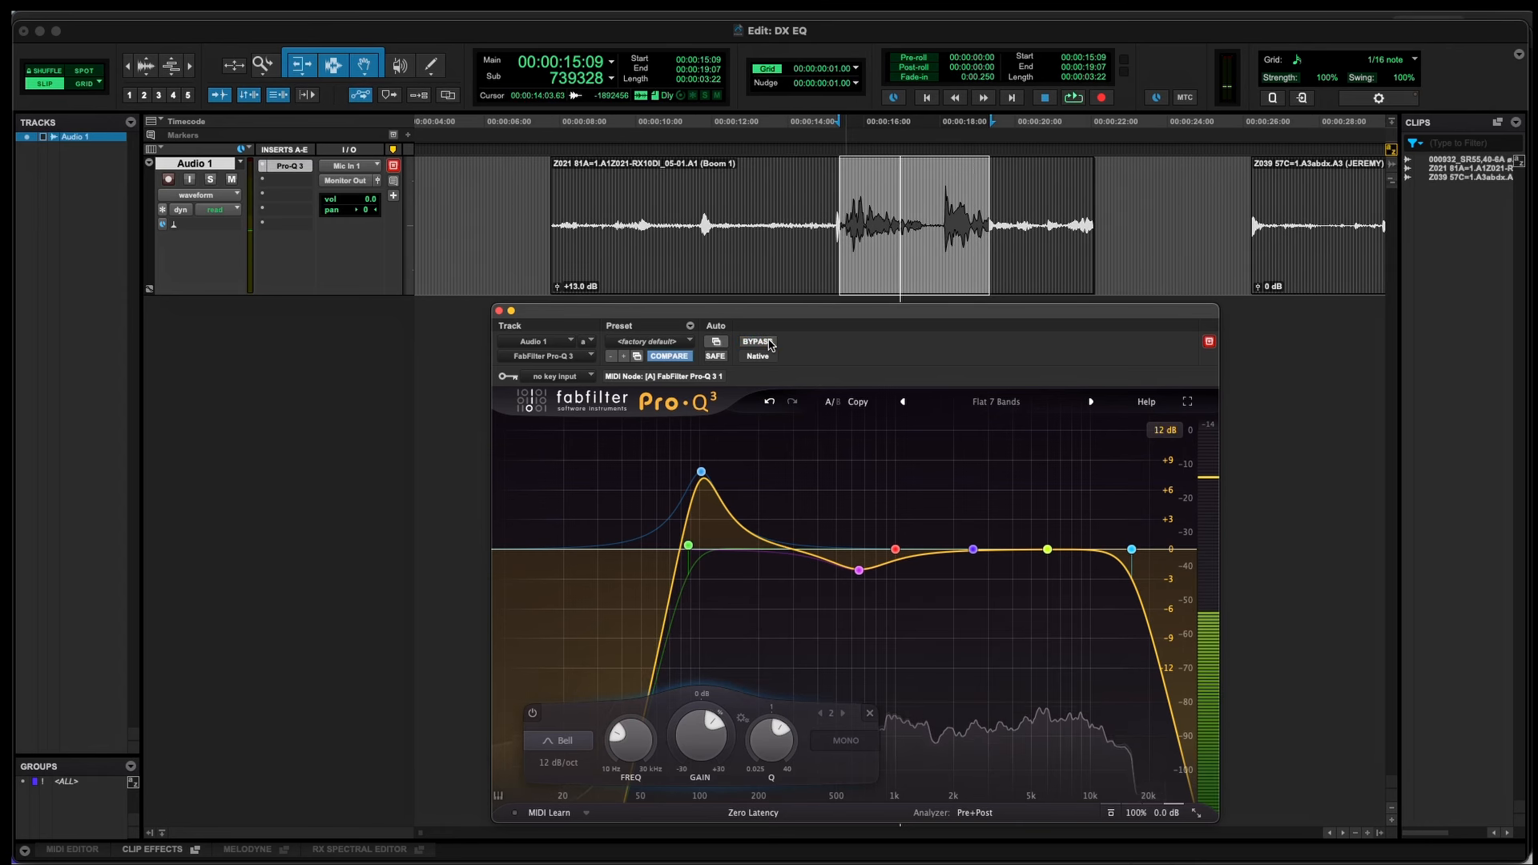
{"action": "key", "text": "space"}
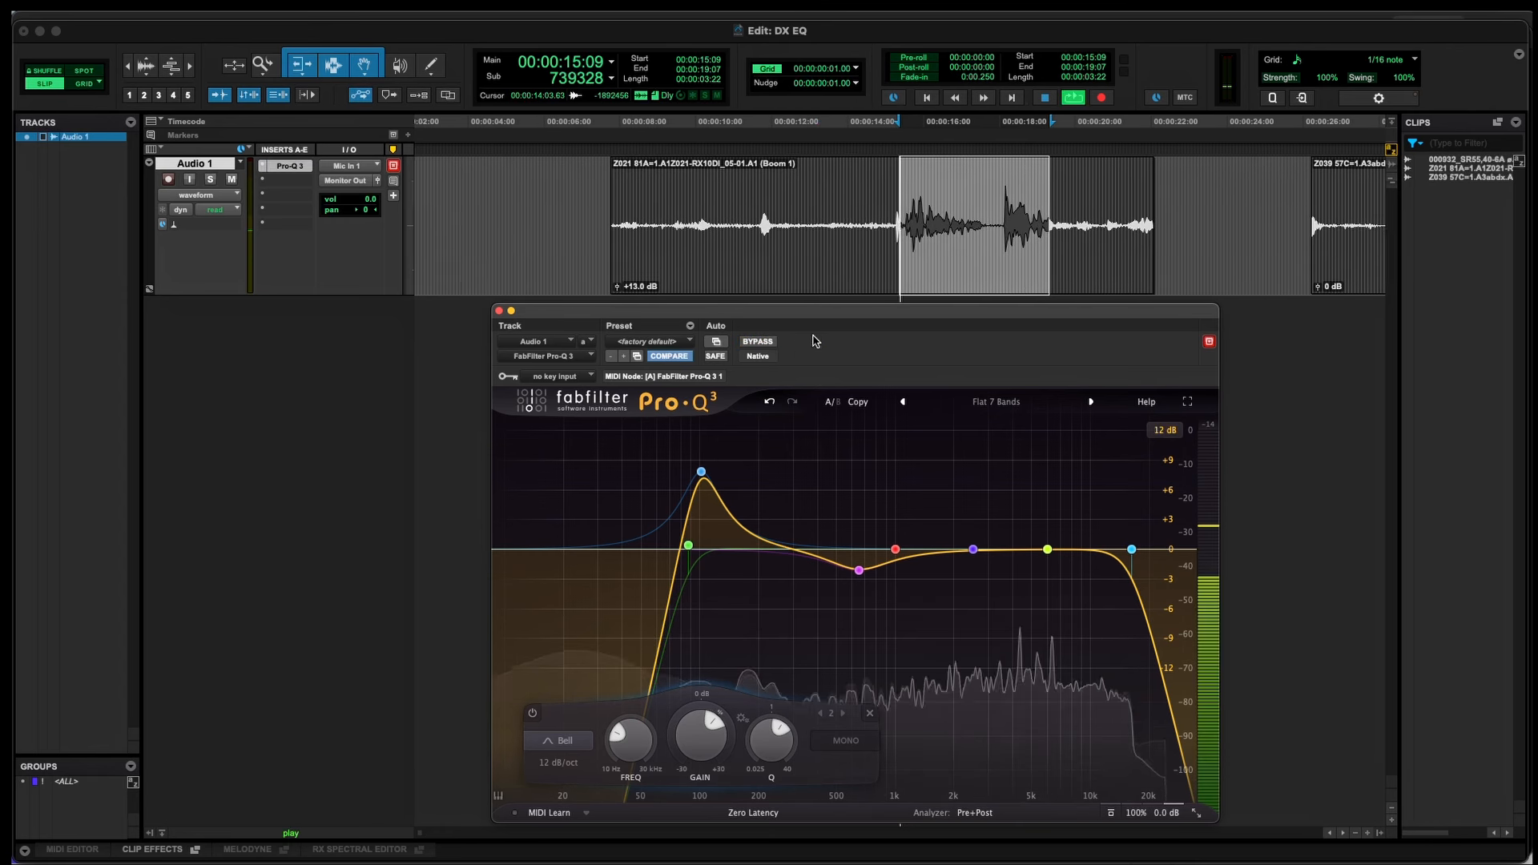
Step: Reduce the low Bell boost to about 2.1 dB at about 104 Hz with a Q of about 2.28 and audition it
{"action": "key", "text": "space"}
{"action": "left_click_drag", "start_coordinate": [702, 474], "coordinate": [704, 528]}
{"action": "mouse_move", "coordinate": [769, 734]}
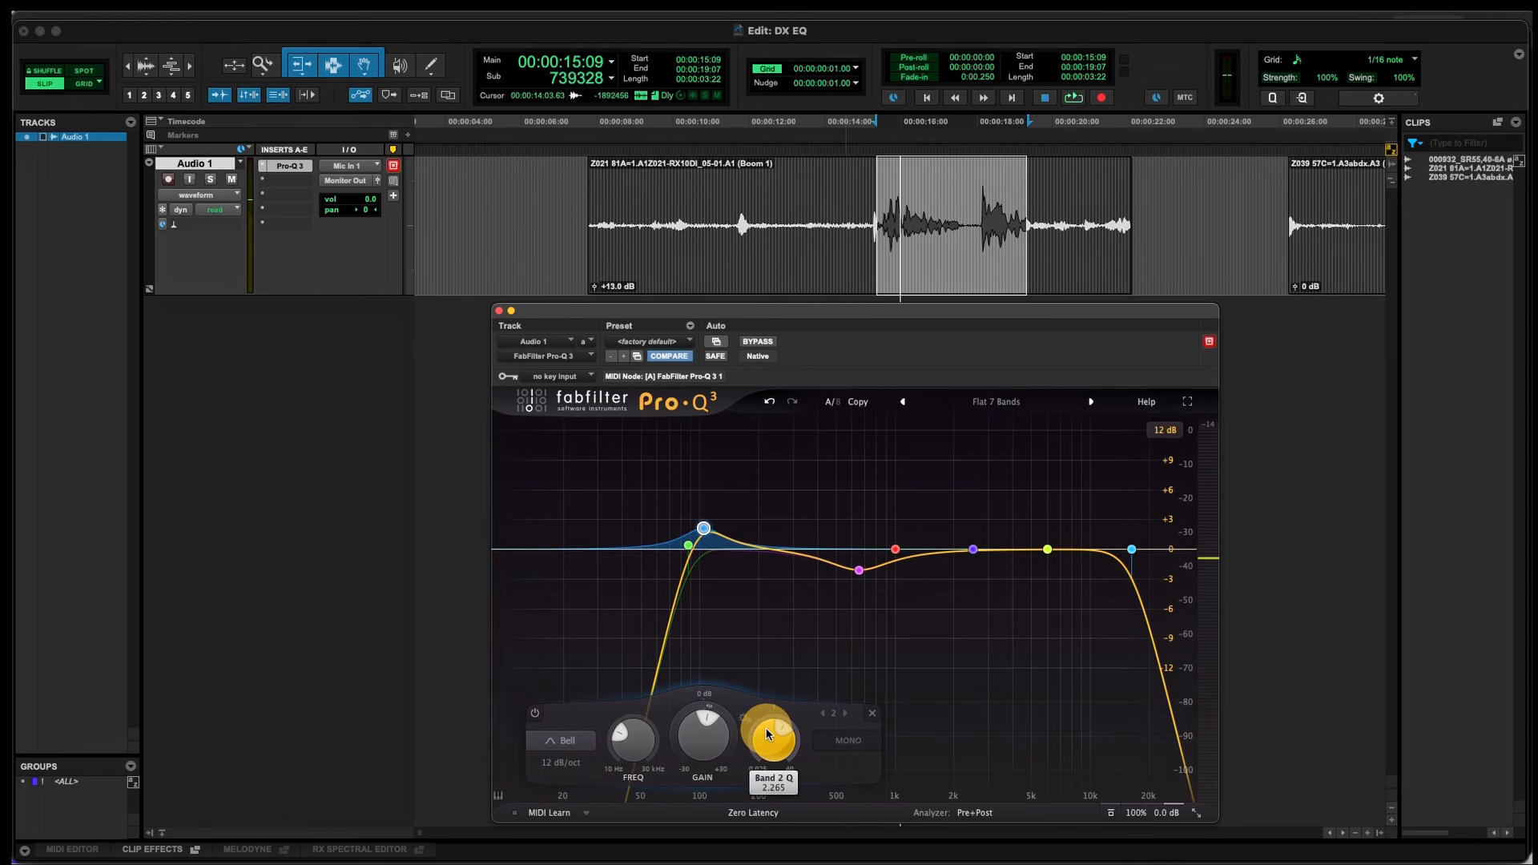
{"action": "key", "text": "space"}
{"action": "left_click_drag", "start_coordinate": [702, 531], "coordinate": [703, 535]}
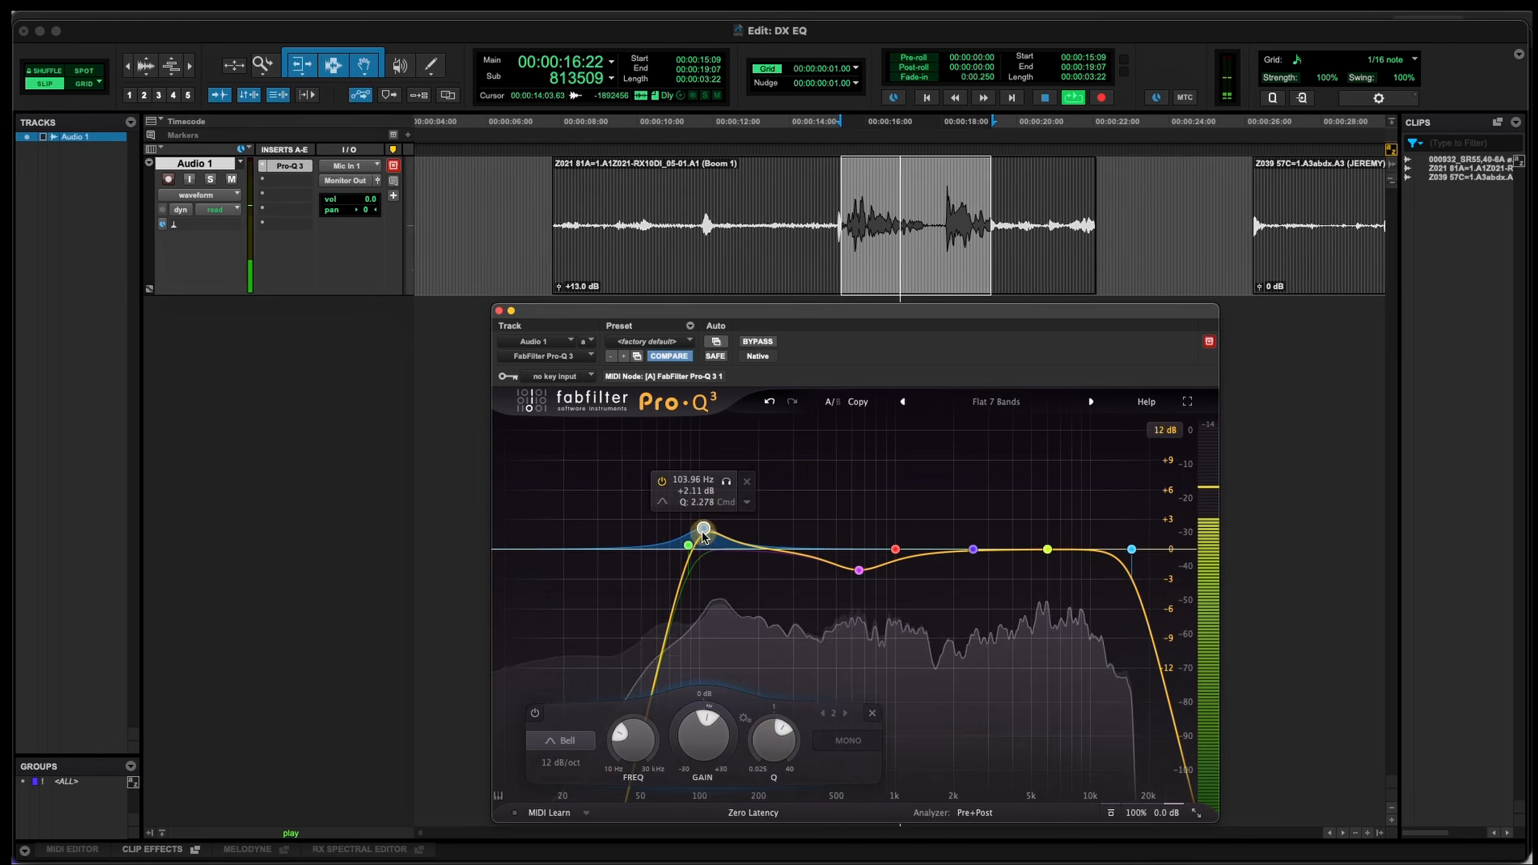
{"action": "key", "text": "space"}
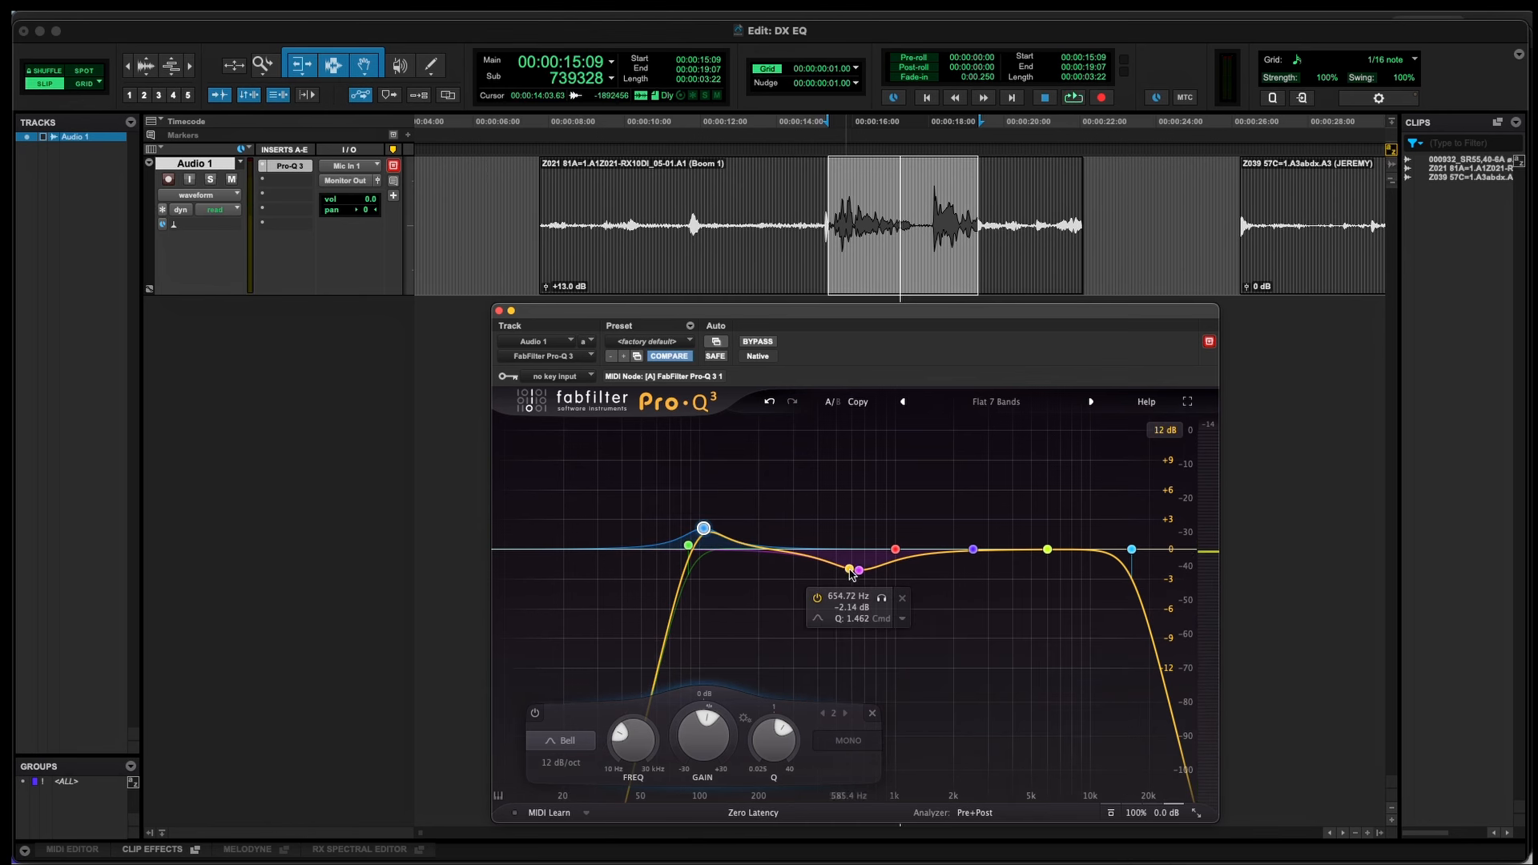
Step: Shift the low-mid Bell dip slightly lower in frequency and audition the passage
{"action": "key", "text": "space"}
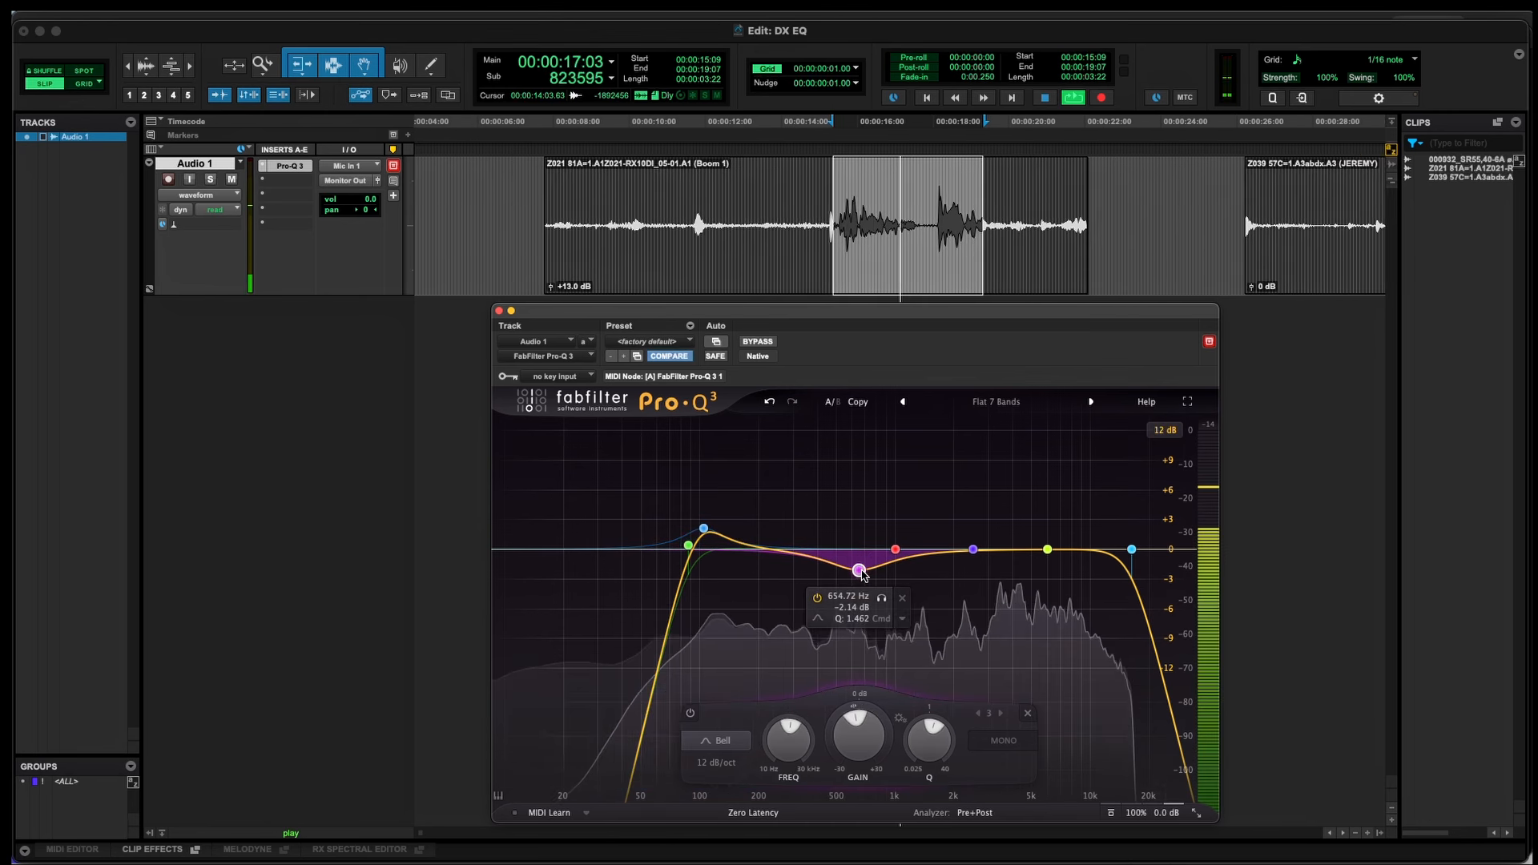
{"action": "left_click_drag", "start_coordinate": [861, 575], "coordinate": [851, 574]}
{"action": "key", "text": "space"}
{"action": "key", "text": "space"}
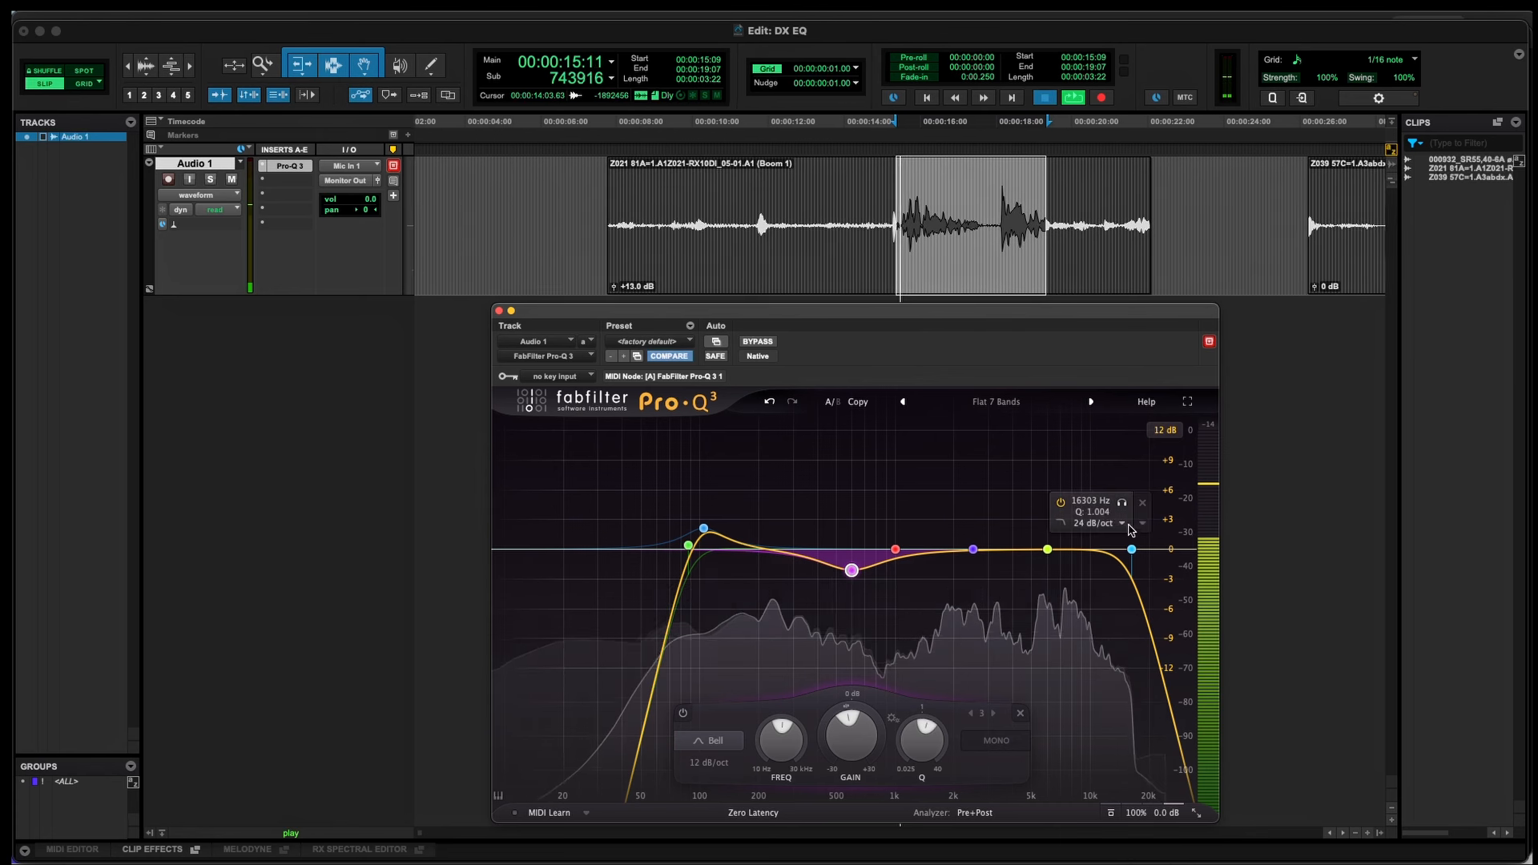
{"action": "key", "text": "space"}
Step: Change the High Shelf band to a Bell with a Q of about 5.79, boosting about 0.65 dB at about 5.6 kHz
{"action": "left_click", "coordinate": [1049, 550]}
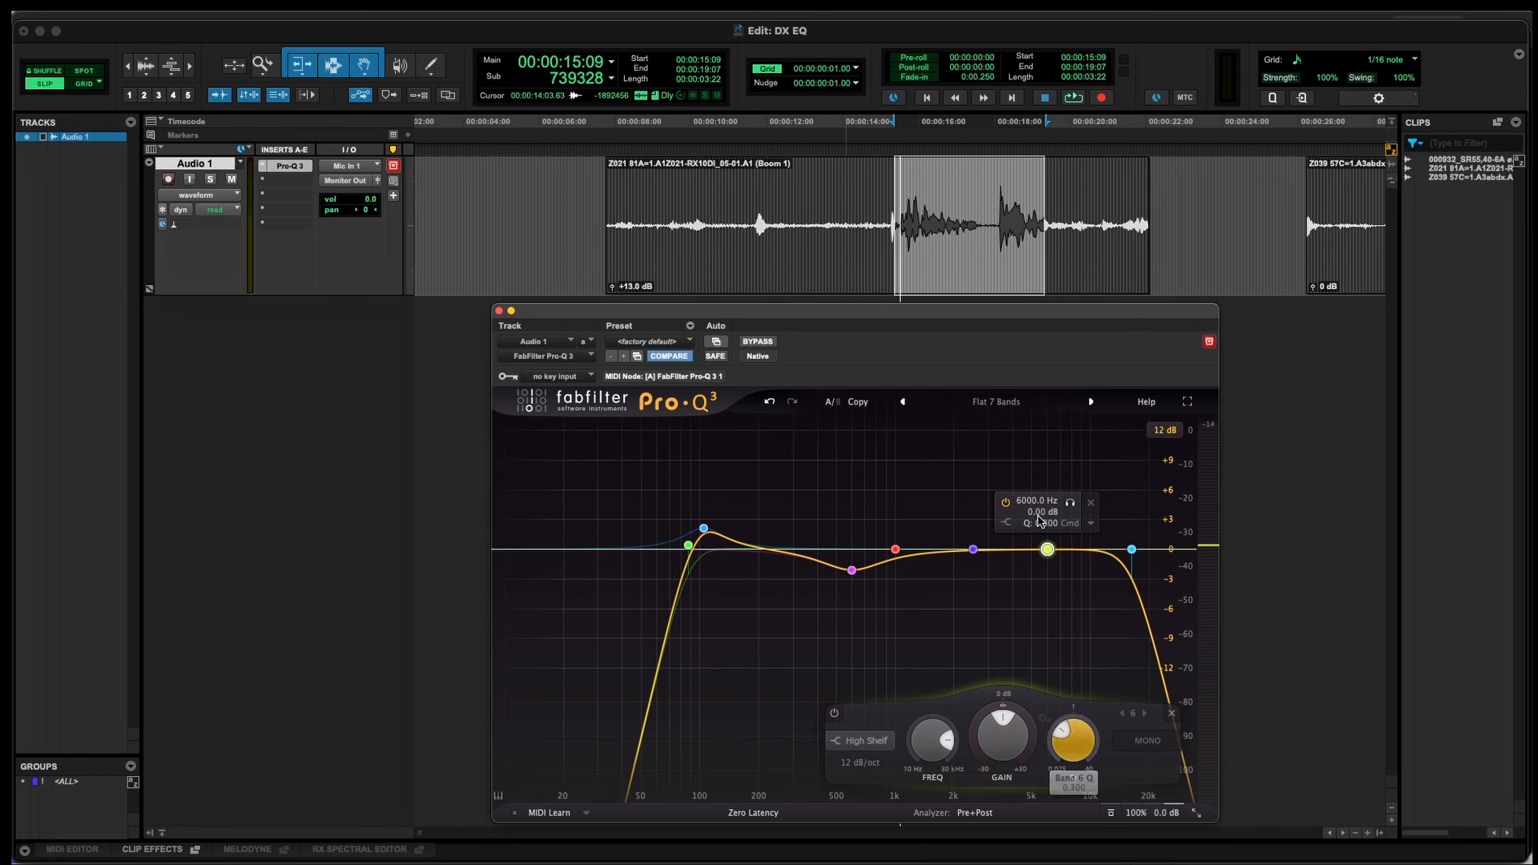
{"action": "left_click_drag", "start_coordinate": [1046, 550], "coordinate": [1038, 547]}
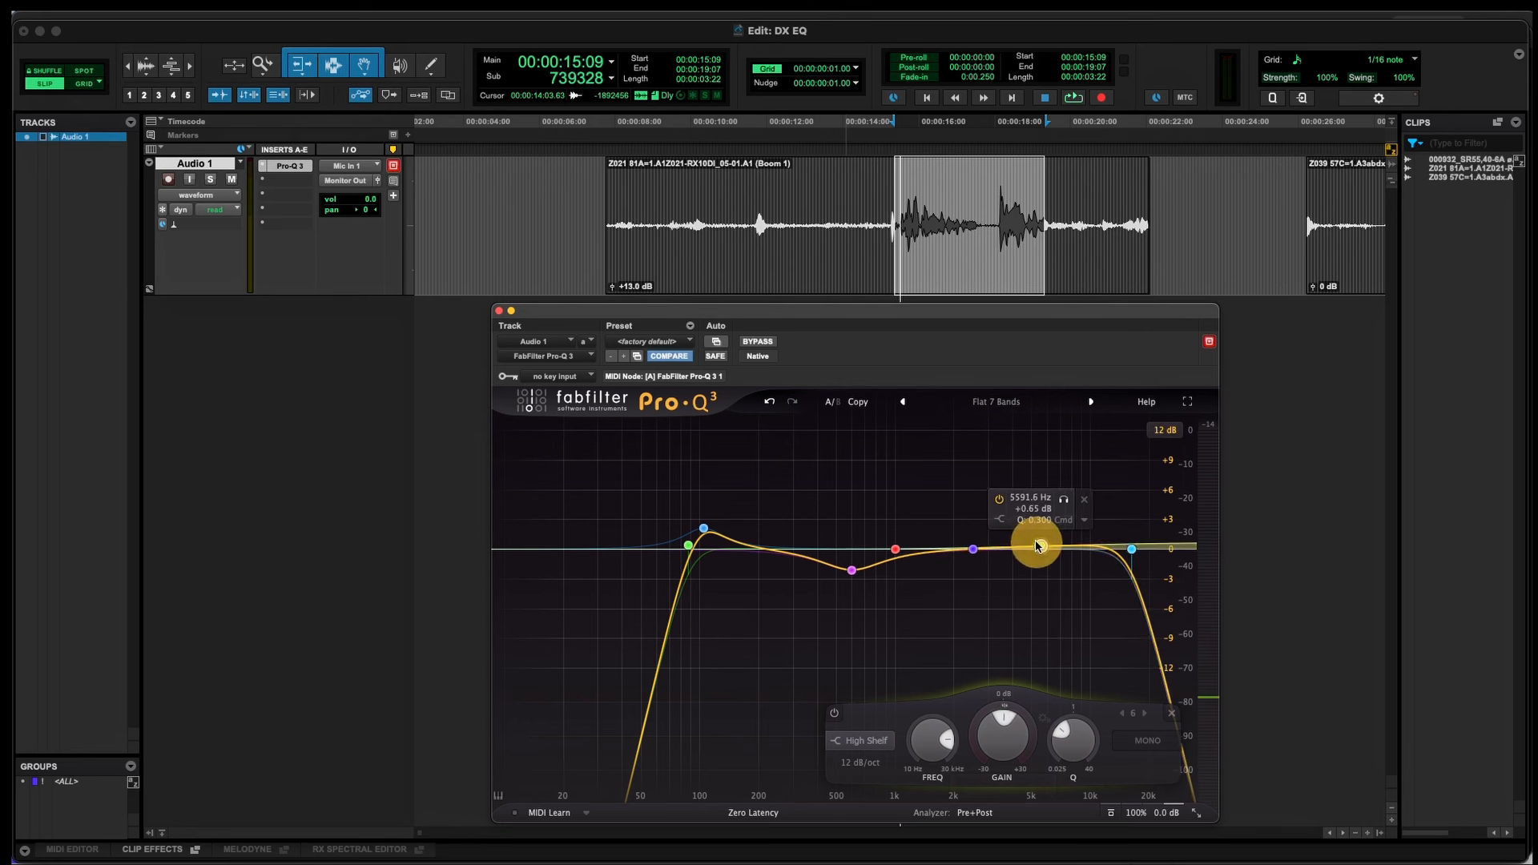
{"action": "left_click", "coordinate": [857, 740]}
{"action": "left_click", "coordinate": [1124, 741]}
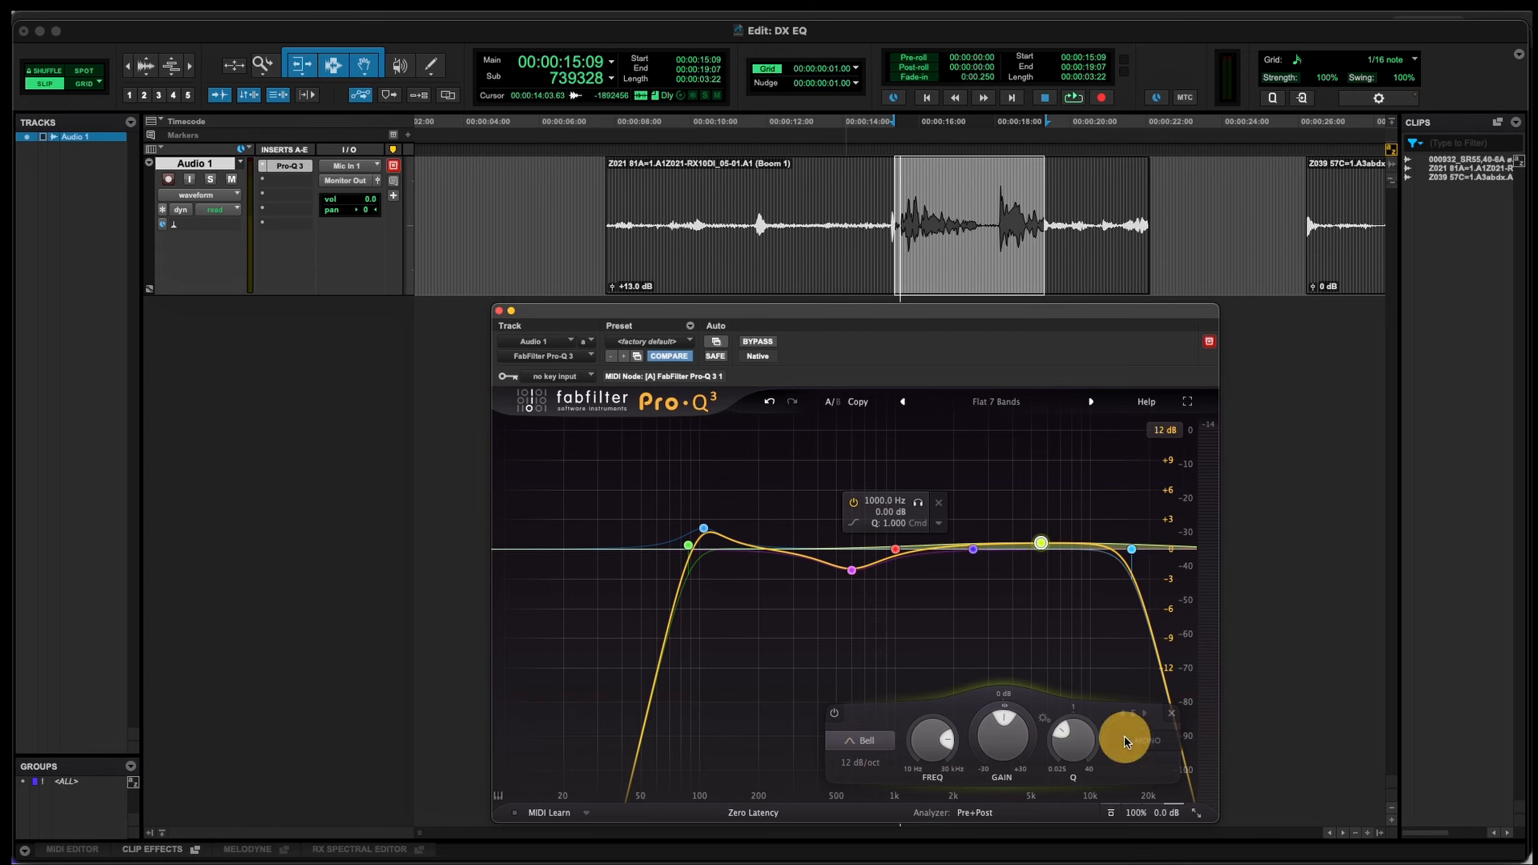
{"action": "left_click_drag", "start_coordinate": [1074, 740], "coordinate": [1078, 656]}
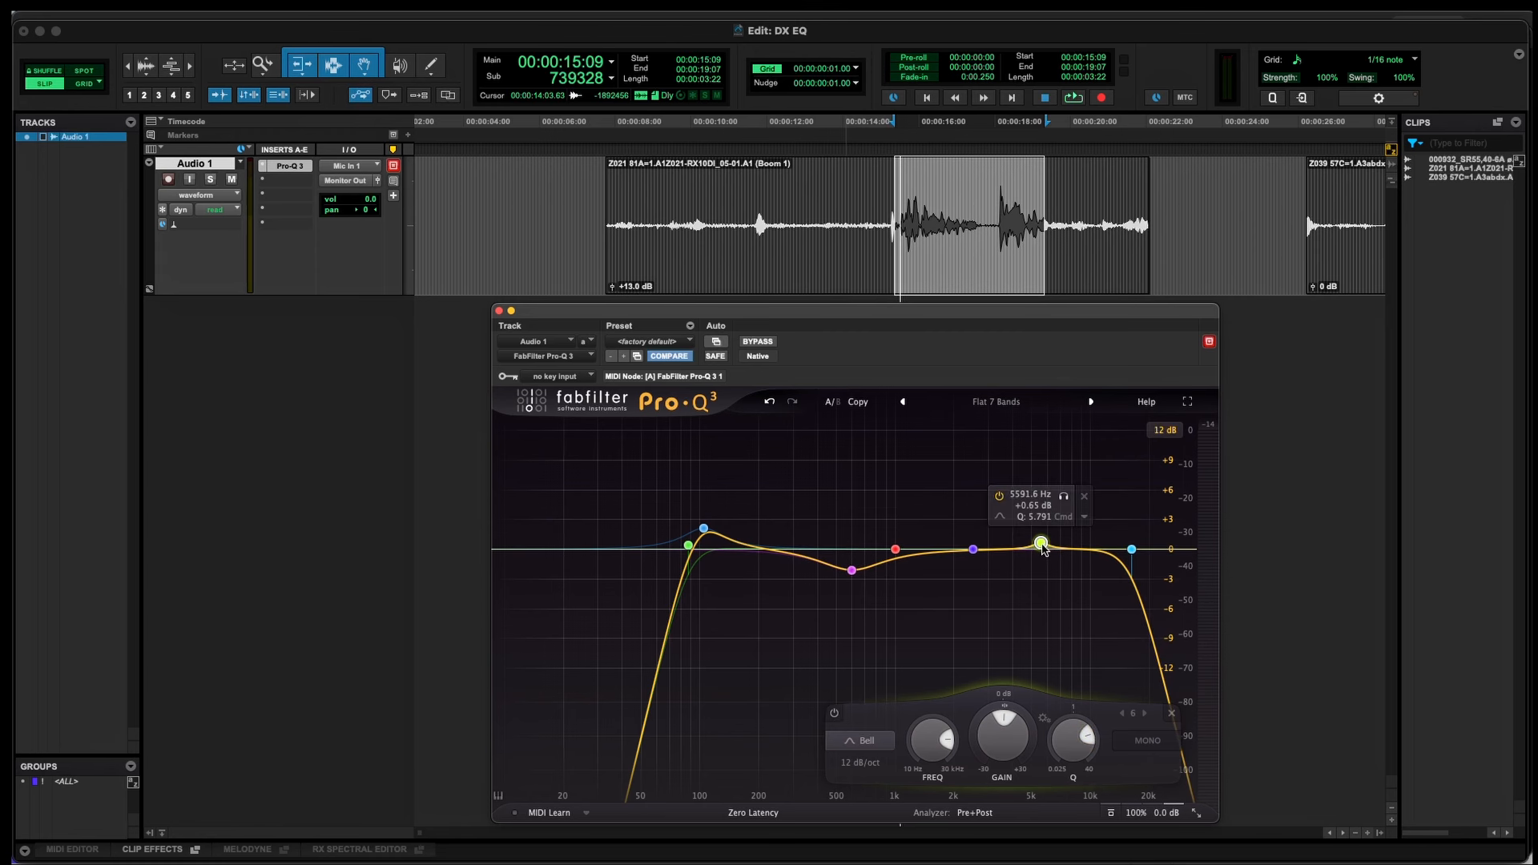
Step: Widen the high Bell band to a Q of about 4.17 and boost it about 2.9 dB at about 5.8 kHz during playback
{"action": "left_click_drag", "start_coordinate": [1041, 542], "coordinate": [1042, 537]}
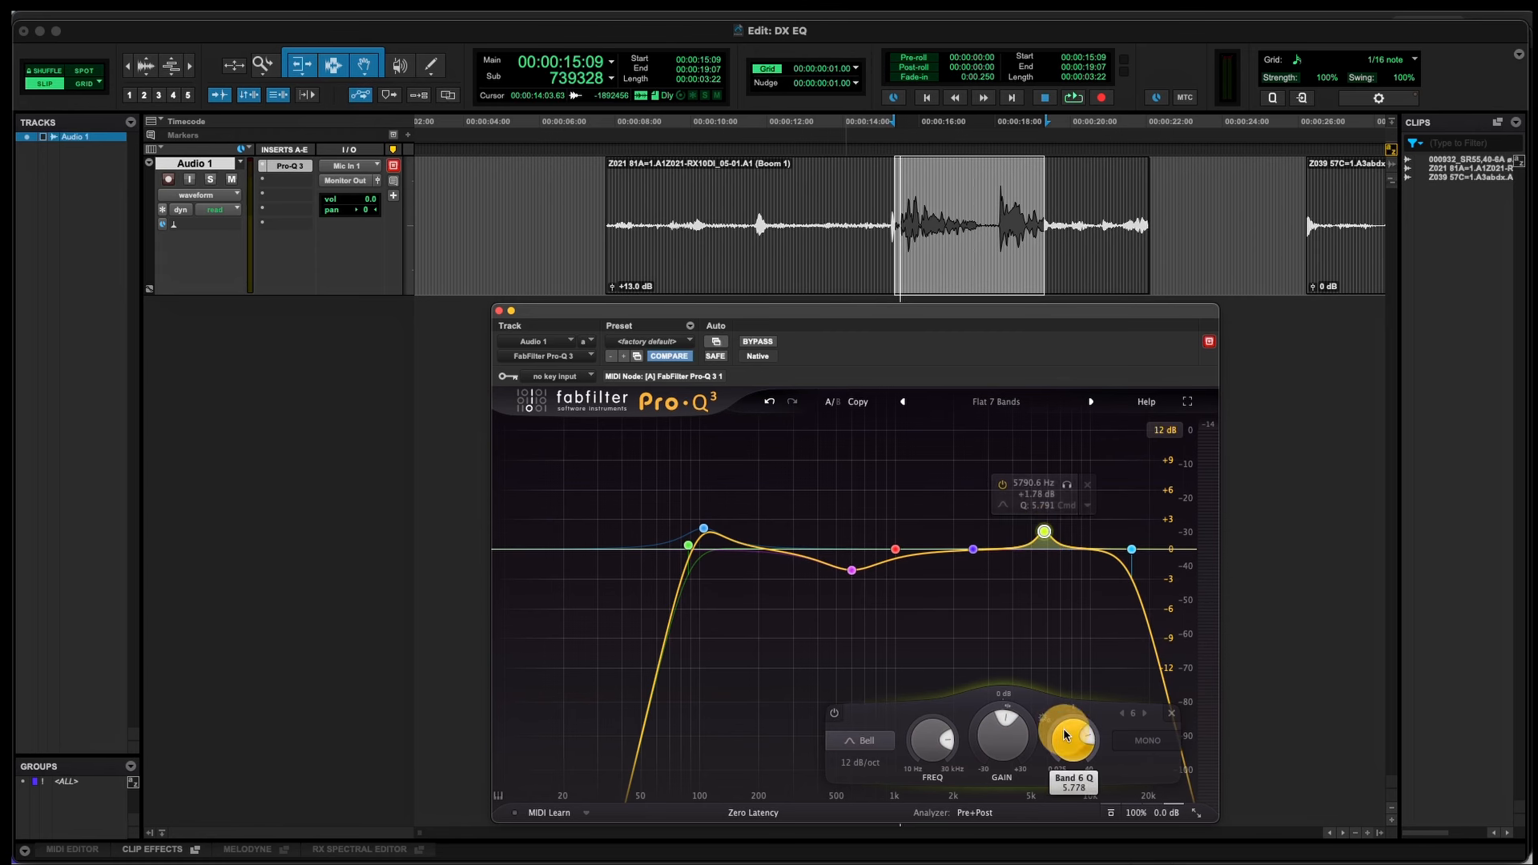
{"action": "left_click_drag", "start_coordinate": [1063, 735], "coordinate": [1054, 753]}
{"action": "left_click_drag", "start_coordinate": [1045, 534], "coordinate": [1046, 522]}
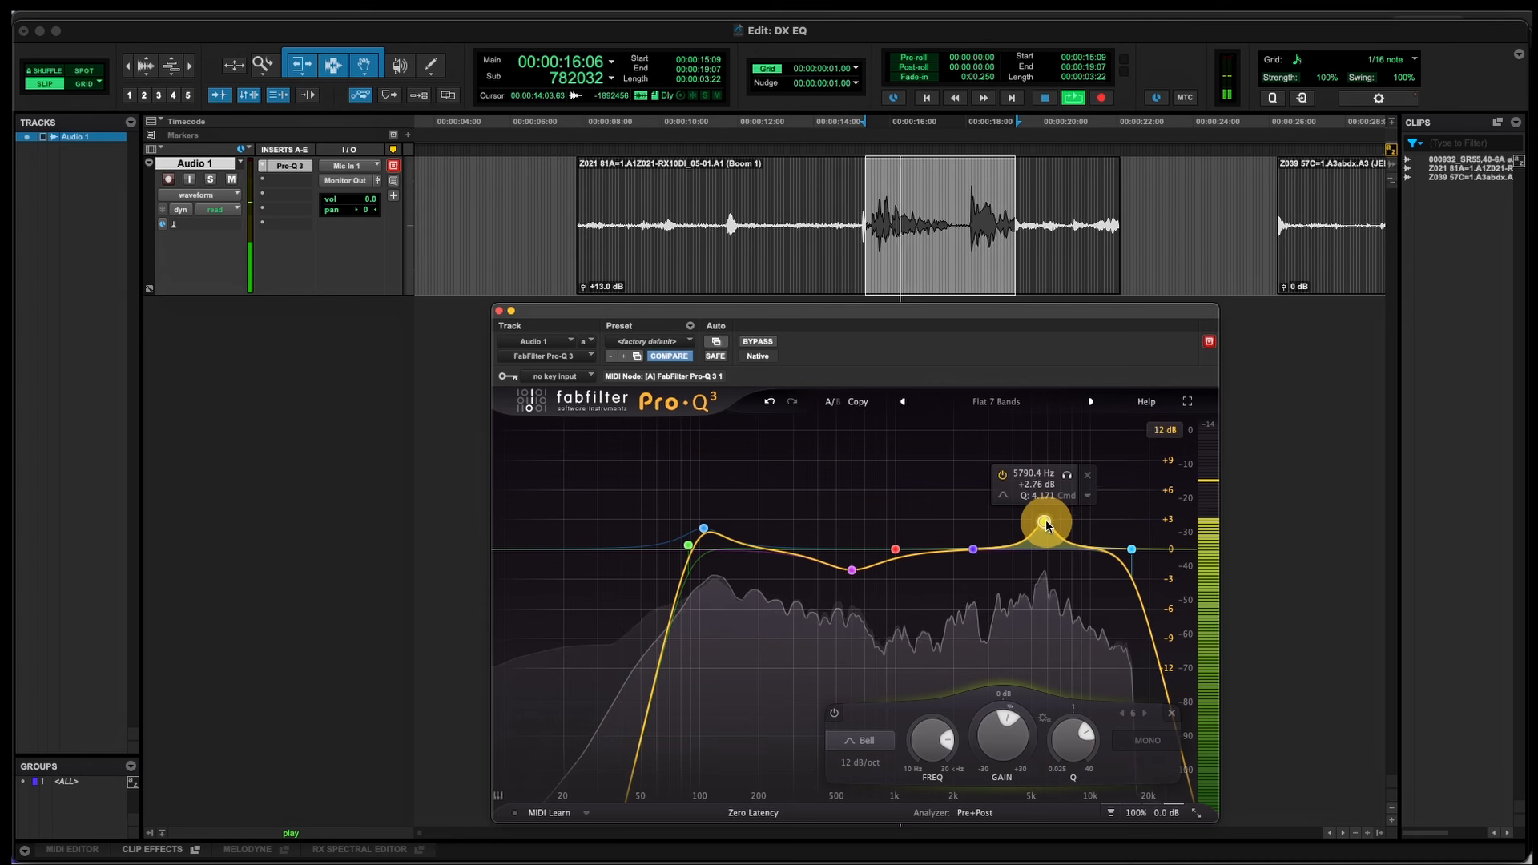
{"action": "key", "text": "space"}
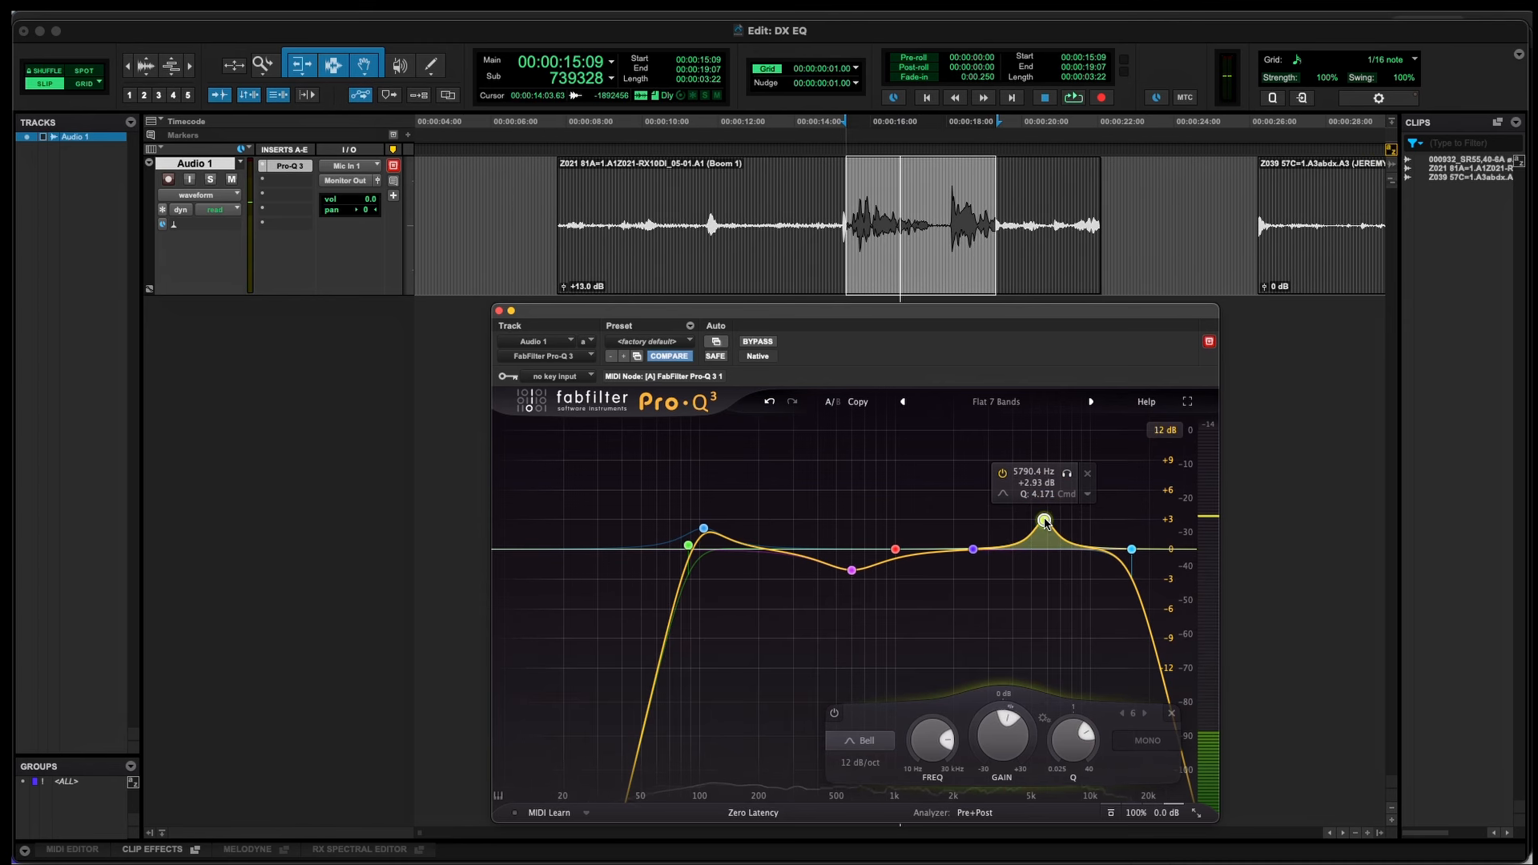
Step: Widen the high Bell band to a Q of 2.56, boost it about 2 dB at about 7.1 kHz, and audition it
{"action": "left_click_drag", "start_coordinate": [1044, 522], "coordinate": [1053, 523]}
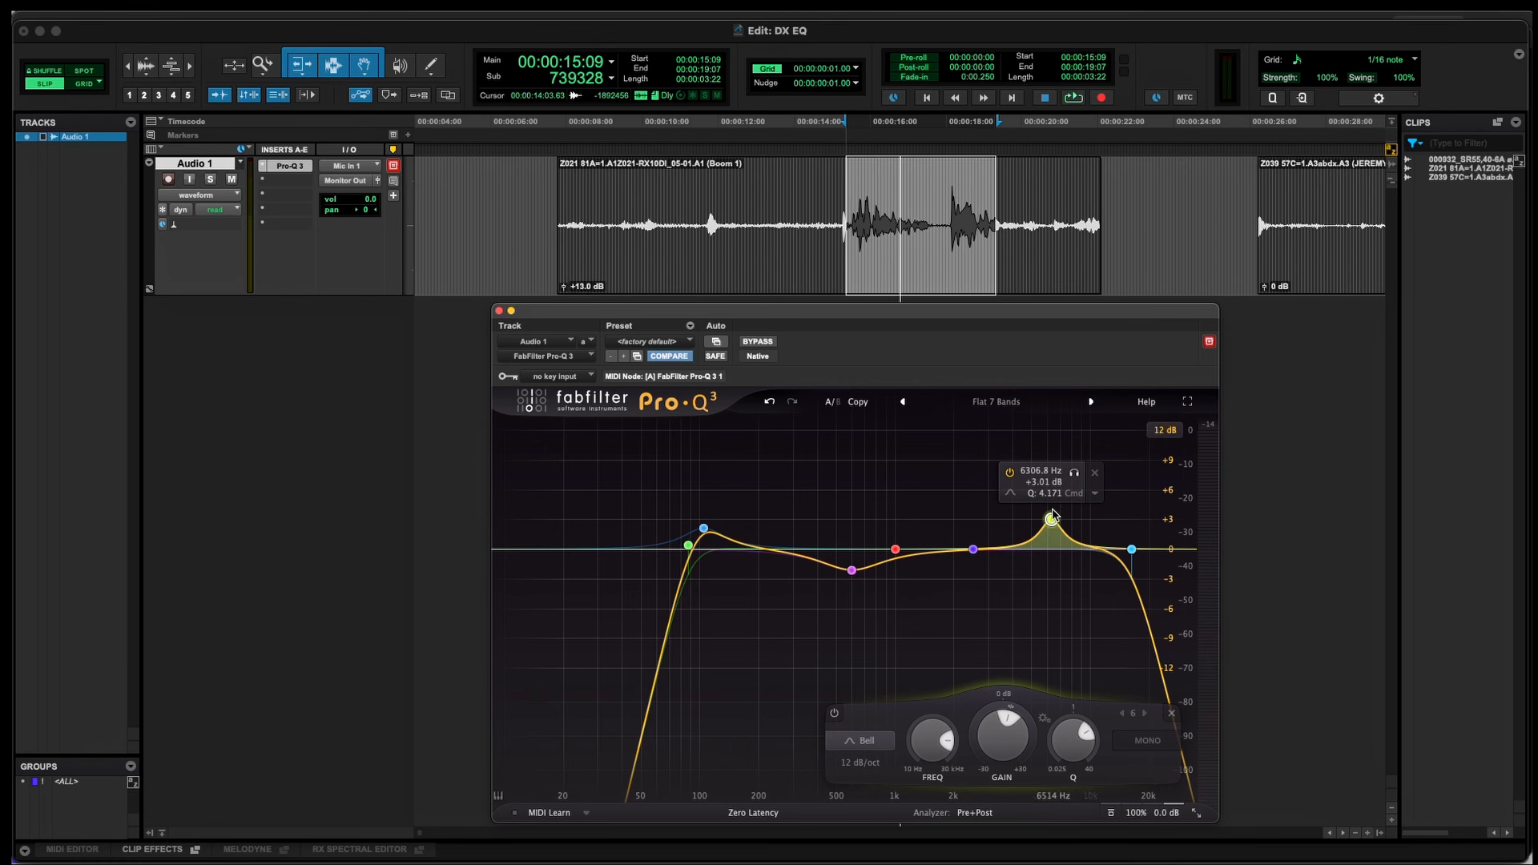
{"action": "left_click_drag", "start_coordinate": [1052, 521], "coordinate": [1052, 533]}
{"action": "left_click_drag", "start_coordinate": [1057, 754], "coordinate": [1056, 756]}
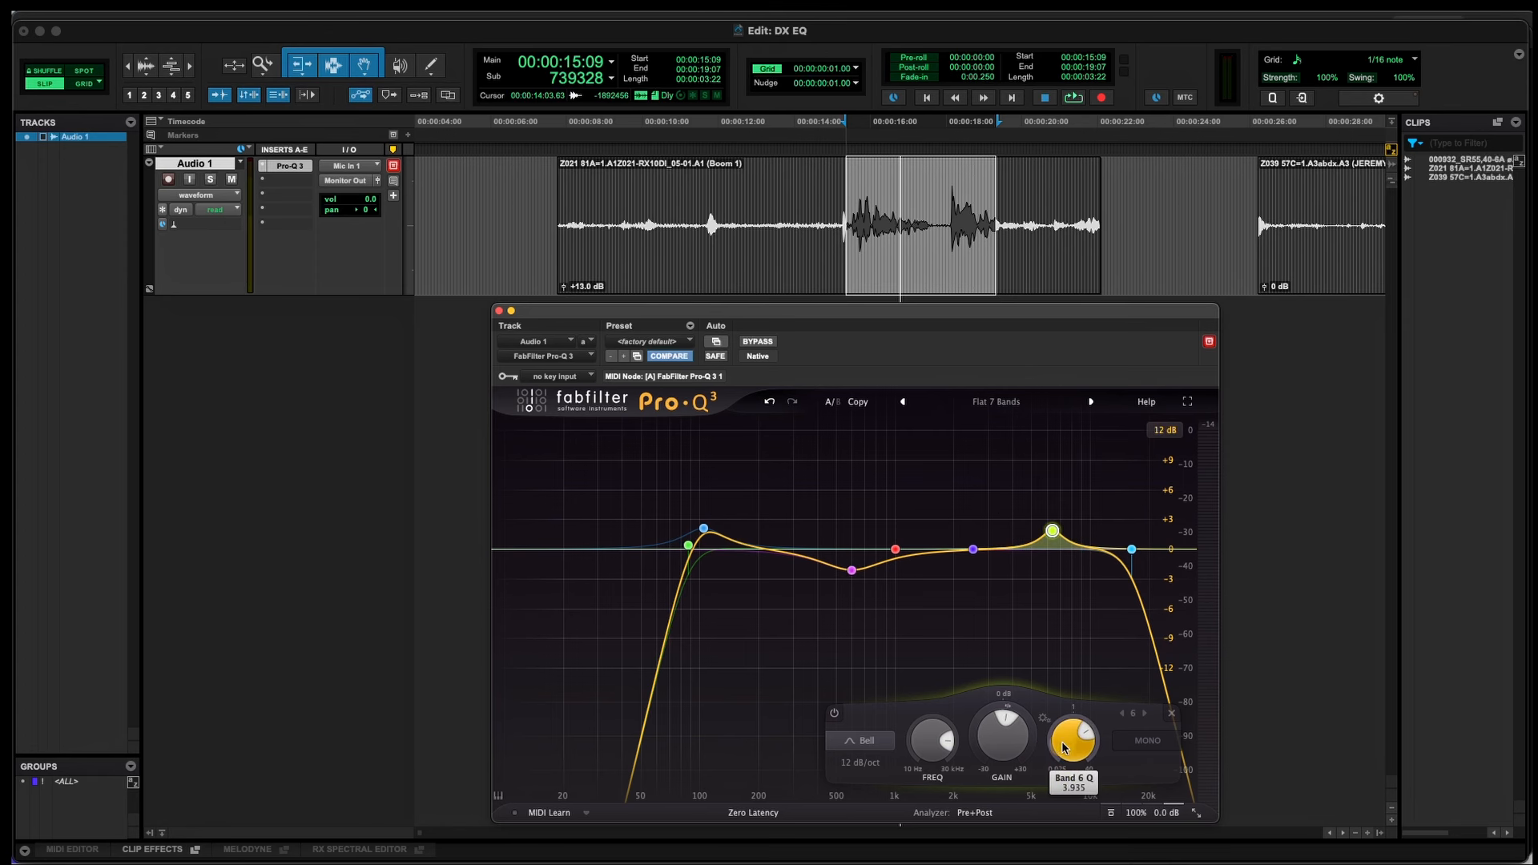
{"action": "key", "text": "space"}
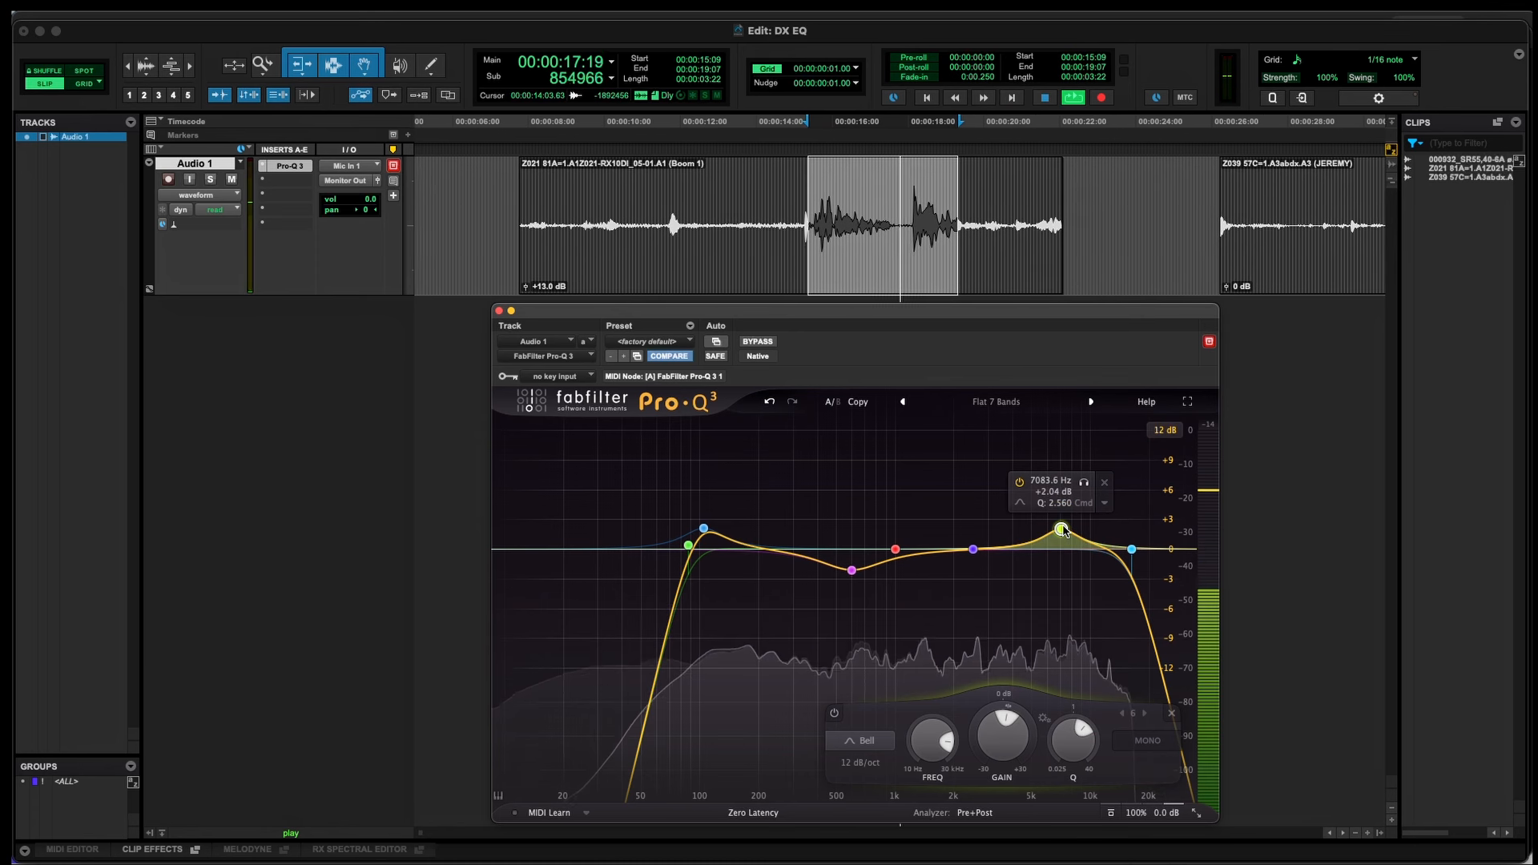
{"action": "key", "text": "space"}
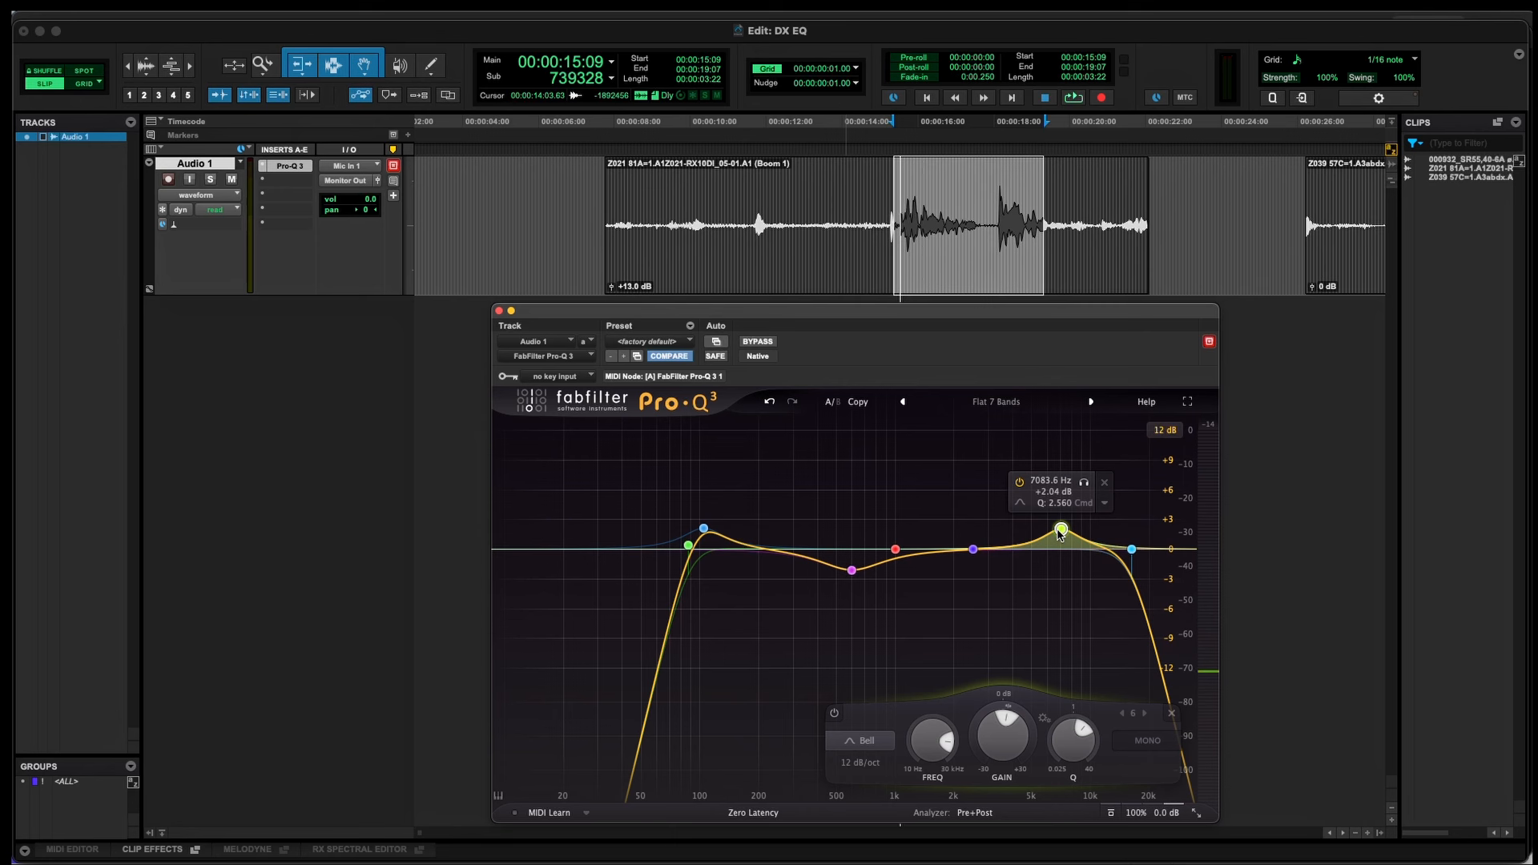
Step: Try the high Bell band as a cut of about 2.2 dB at about 5.4 kHz and audition the passage
{"action": "left_click_drag", "start_coordinate": [1060, 534], "coordinate": [1034, 579]}
{"action": "key", "text": "space"}
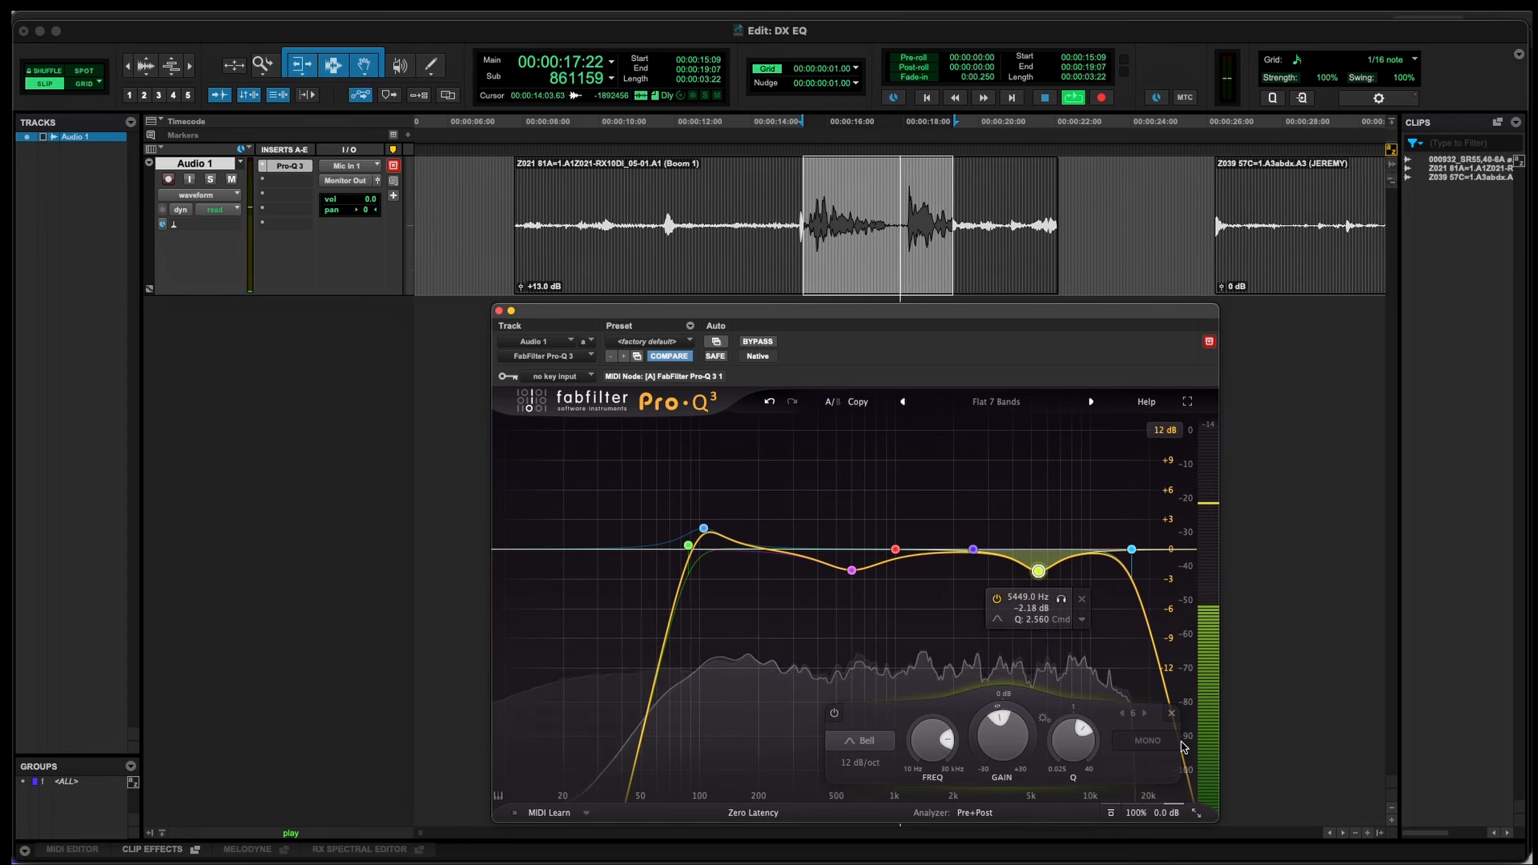
{"action": "key", "text": "space"}
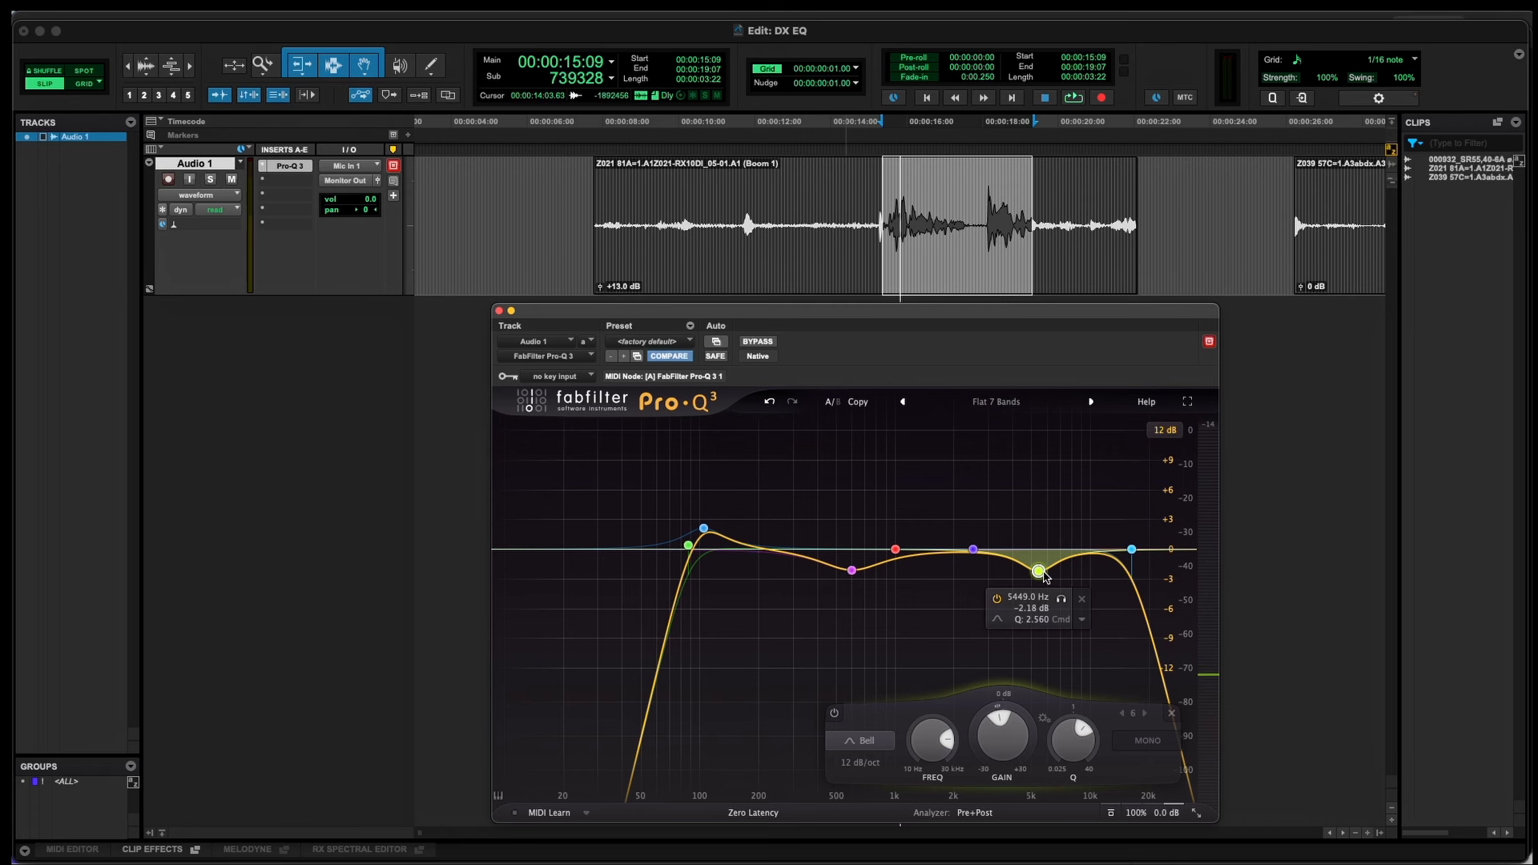
{"action": "key", "text": "space"}
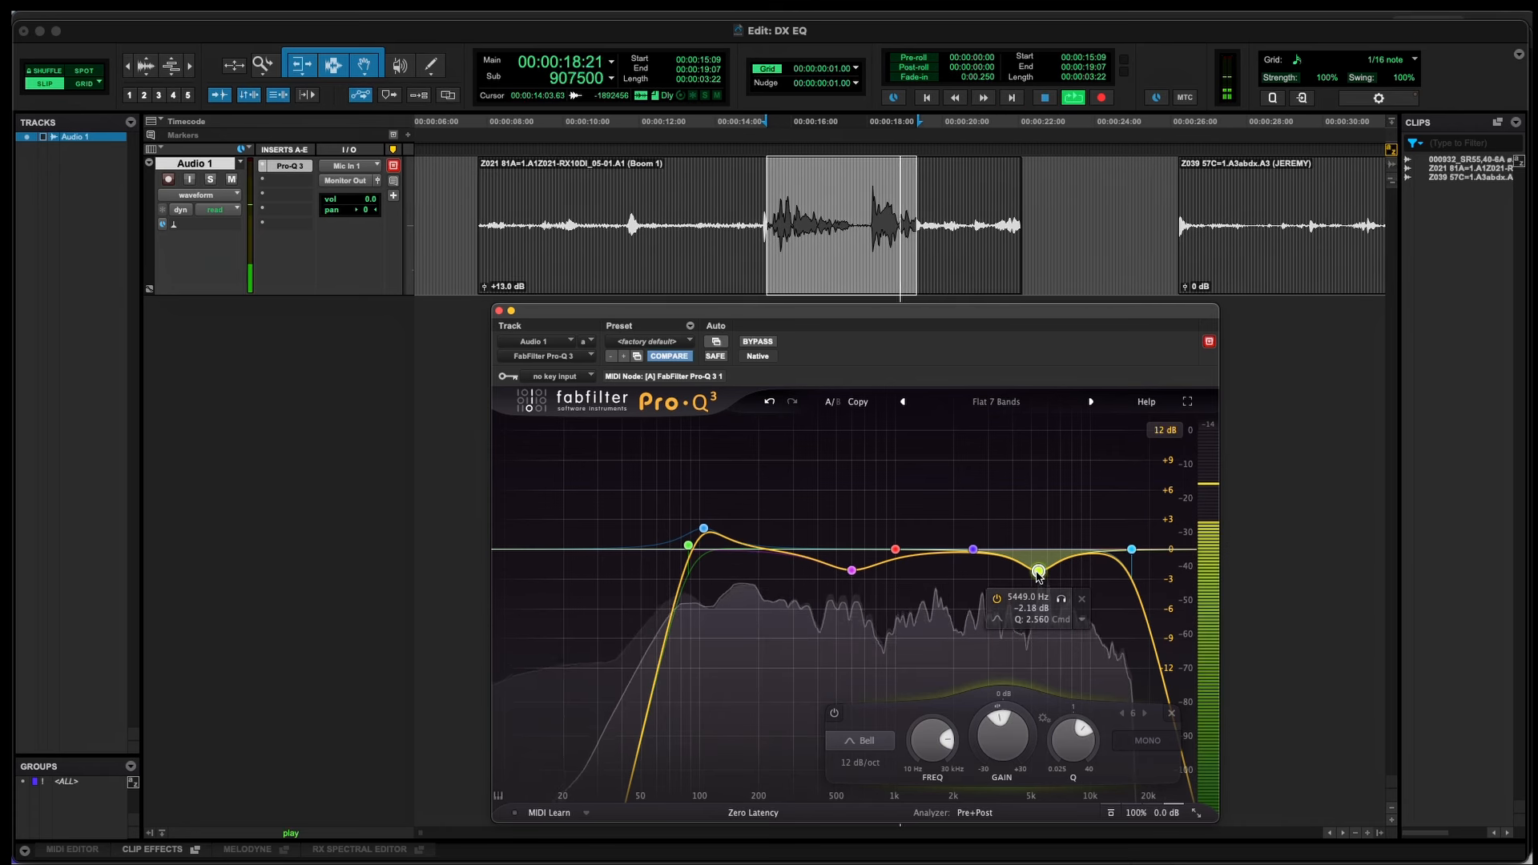
{"action": "key", "text": "space"}
Step: Turn the high Bell cut into a boost of about 2.1 dB at about 5.3 kHz and audition it
{"action": "left_click_drag", "start_coordinate": [1038, 572], "coordinate": [1035, 532]}
{"action": "key", "text": "space"}
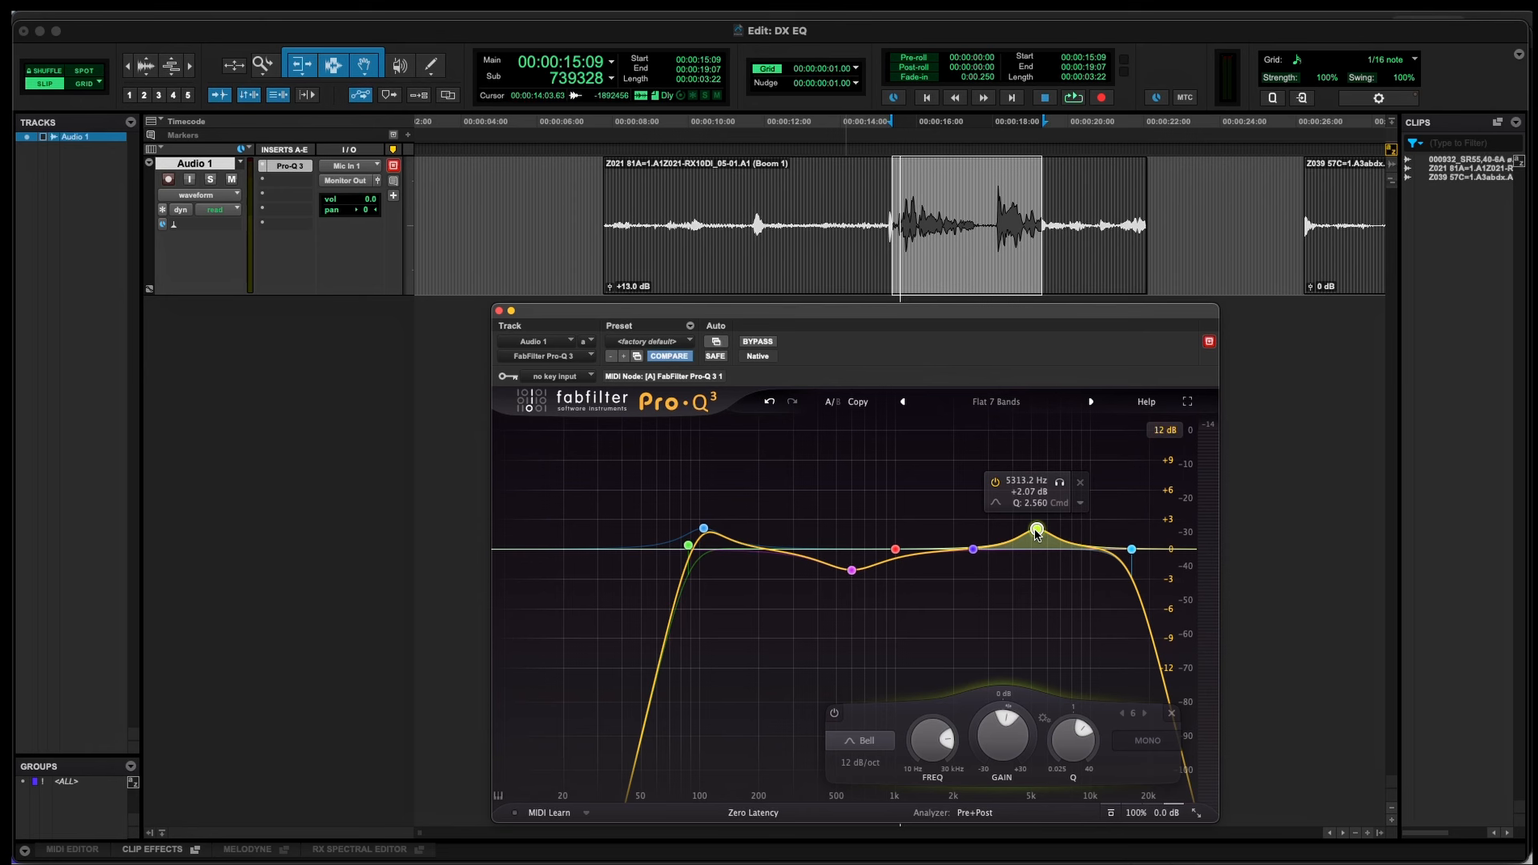
Step: Sweep the high Bell boost between about 5.1 and 8 kHz, settle it at about 2 dB between 6 and 7 kHz, and audition it
{"action": "left_click_drag", "start_coordinate": [1038, 536], "coordinate": [1051, 540]}
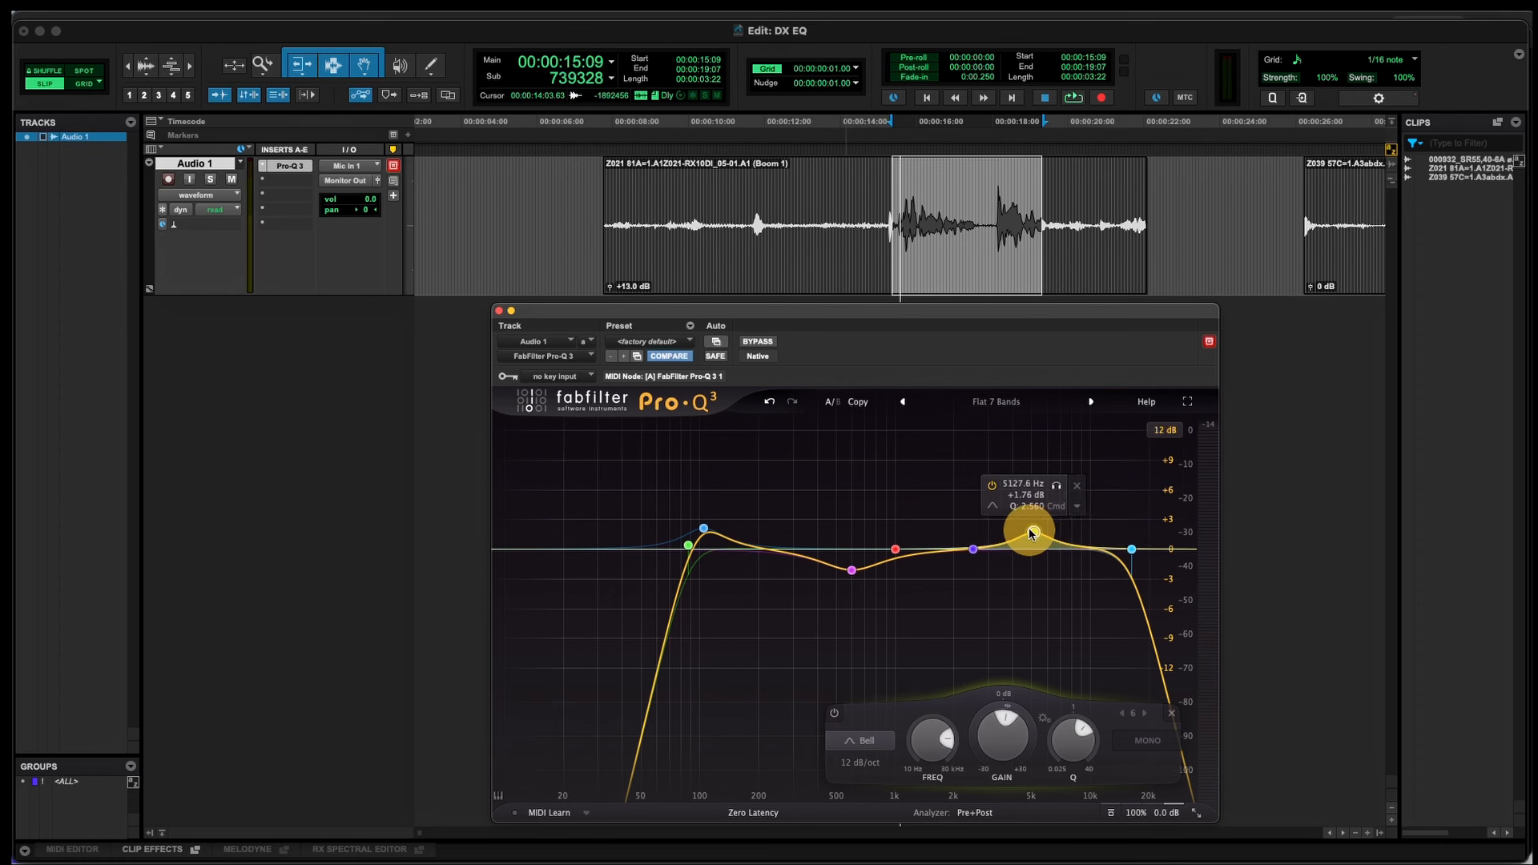
{"action": "left_click_drag", "start_coordinate": [1033, 534], "coordinate": [1057, 533]}
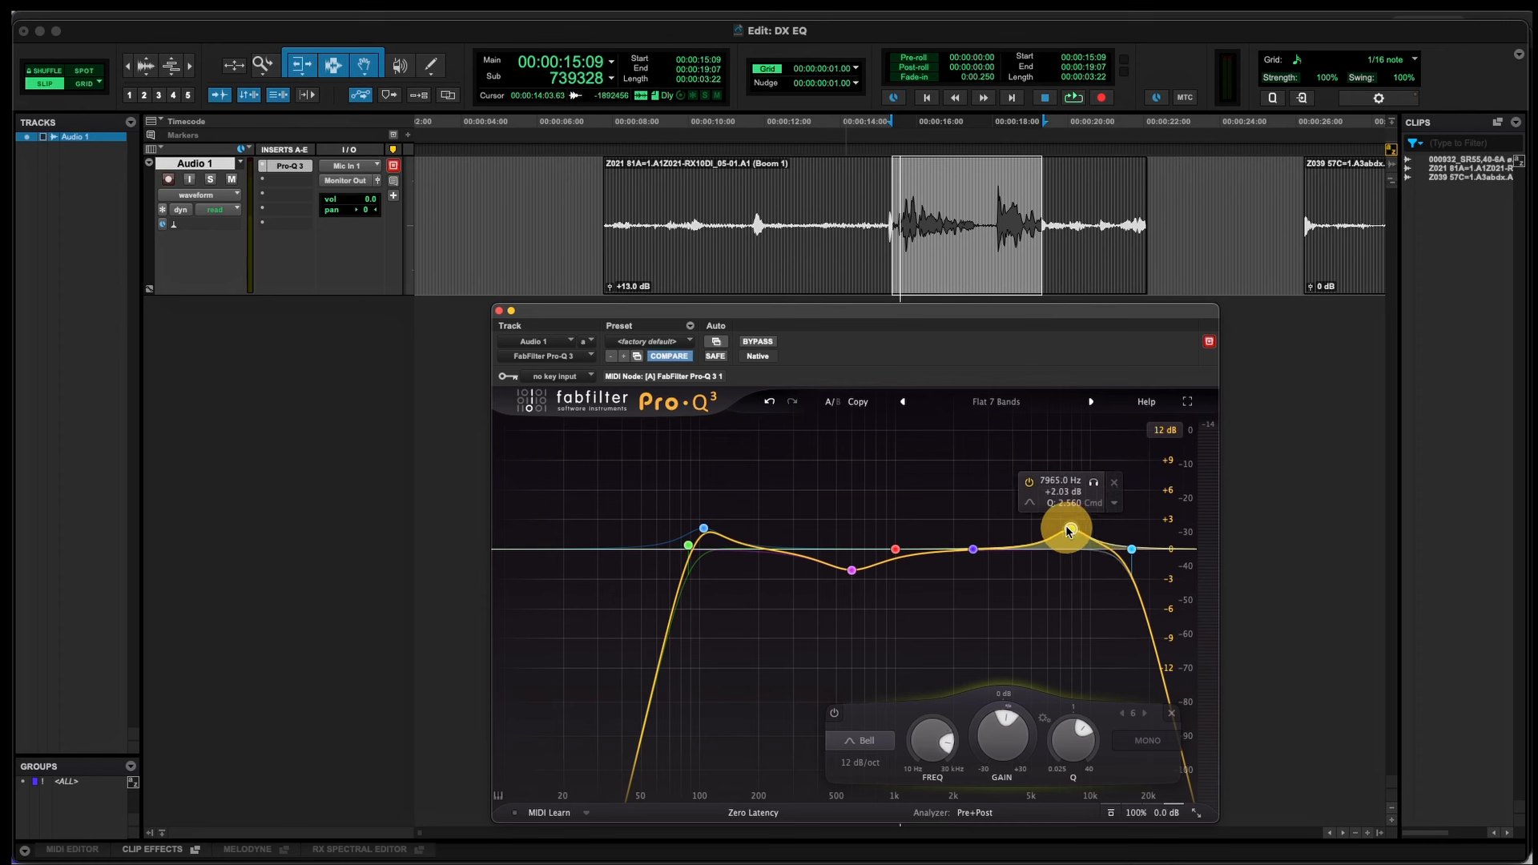
{"action": "left_click_drag", "start_coordinate": [1069, 528], "coordinate": [1054, 527]}
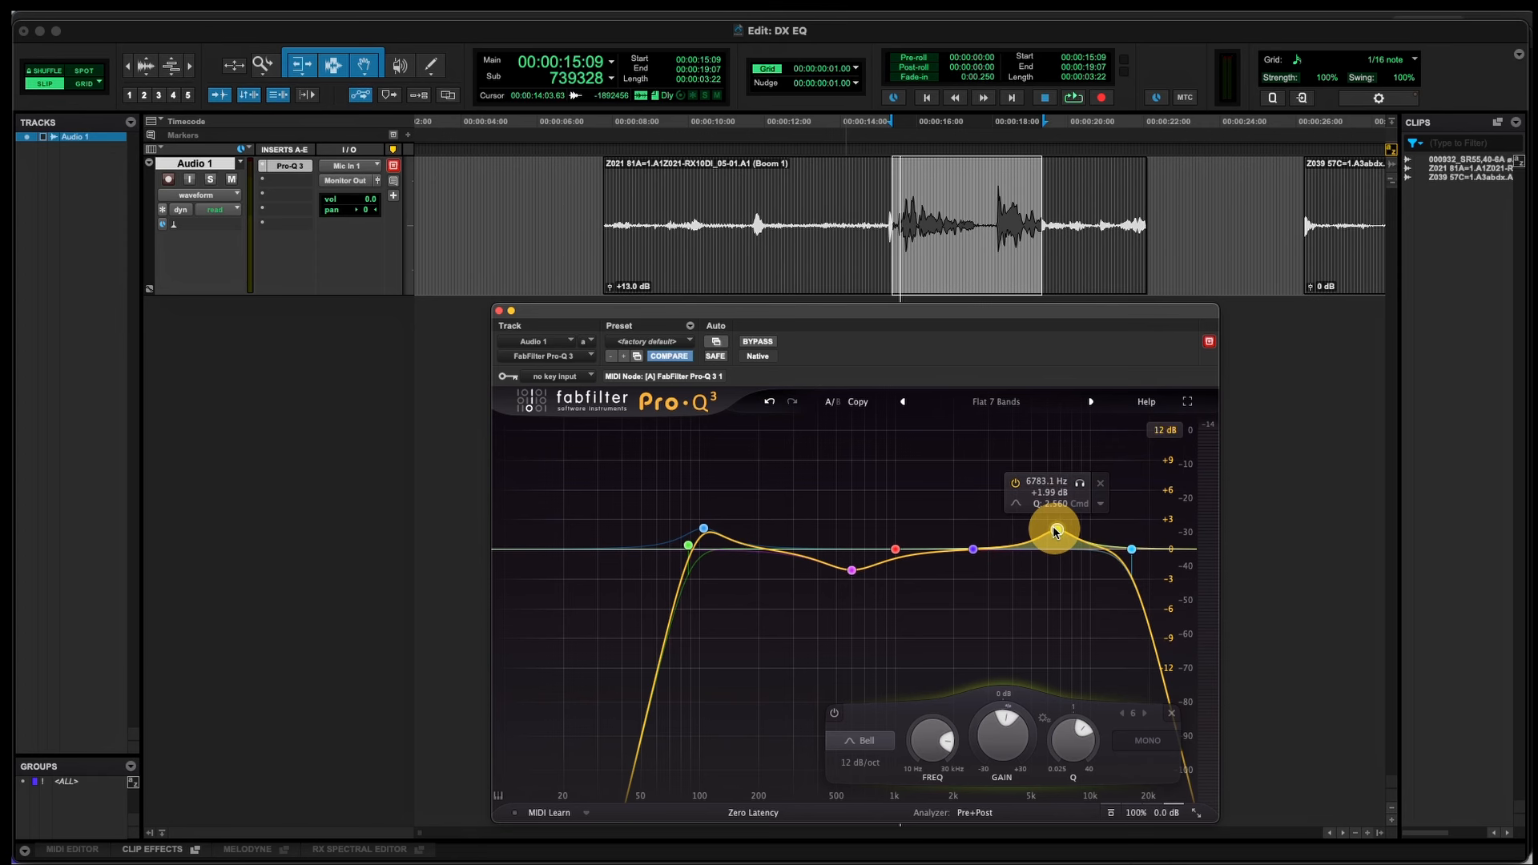
{"action": "key", "text": "space"}
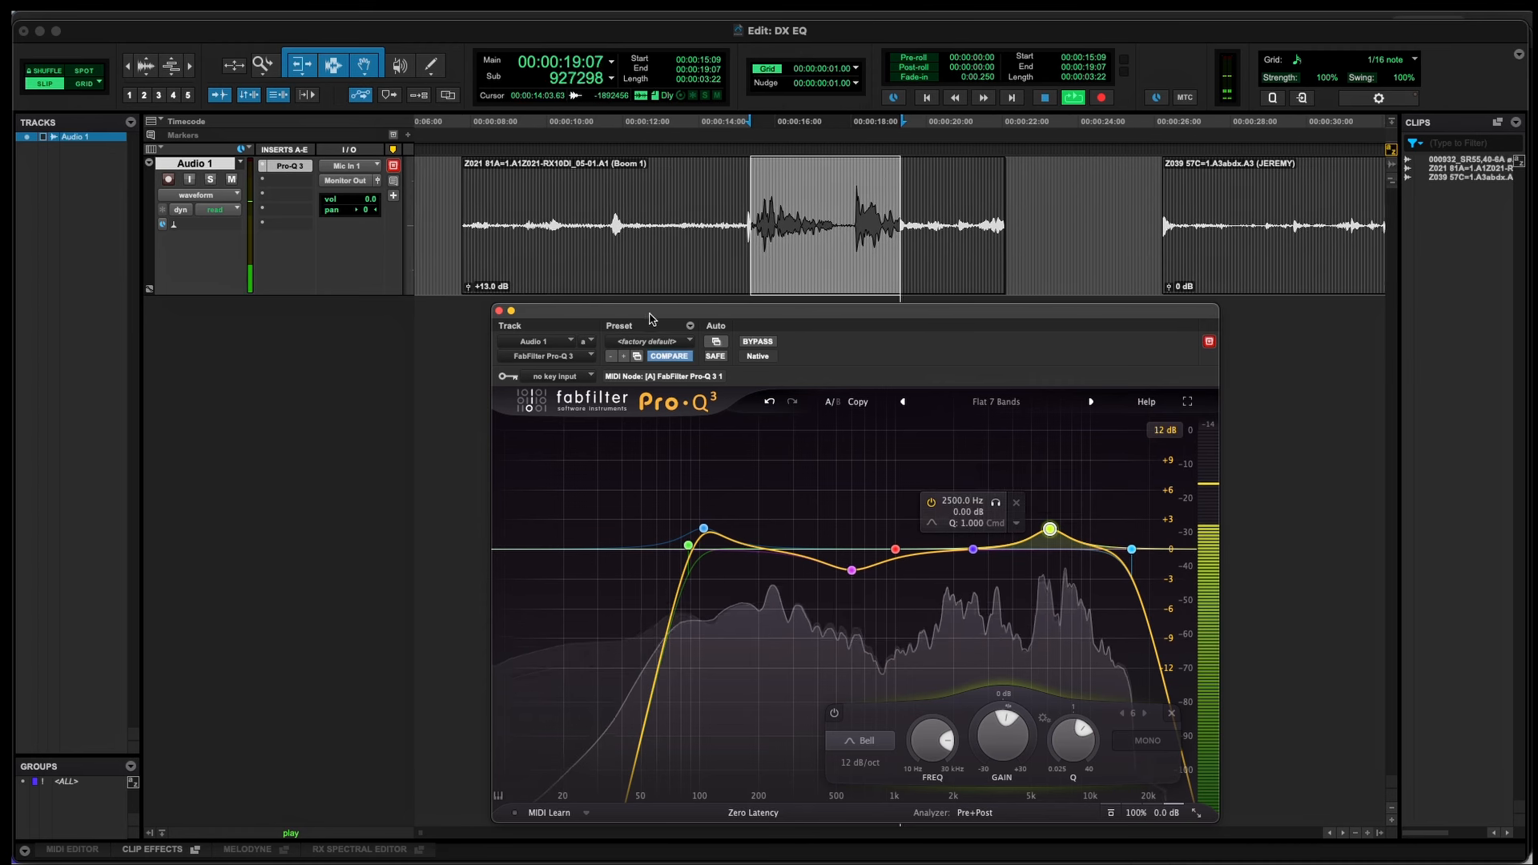
{"action": "key", "text": "space"}
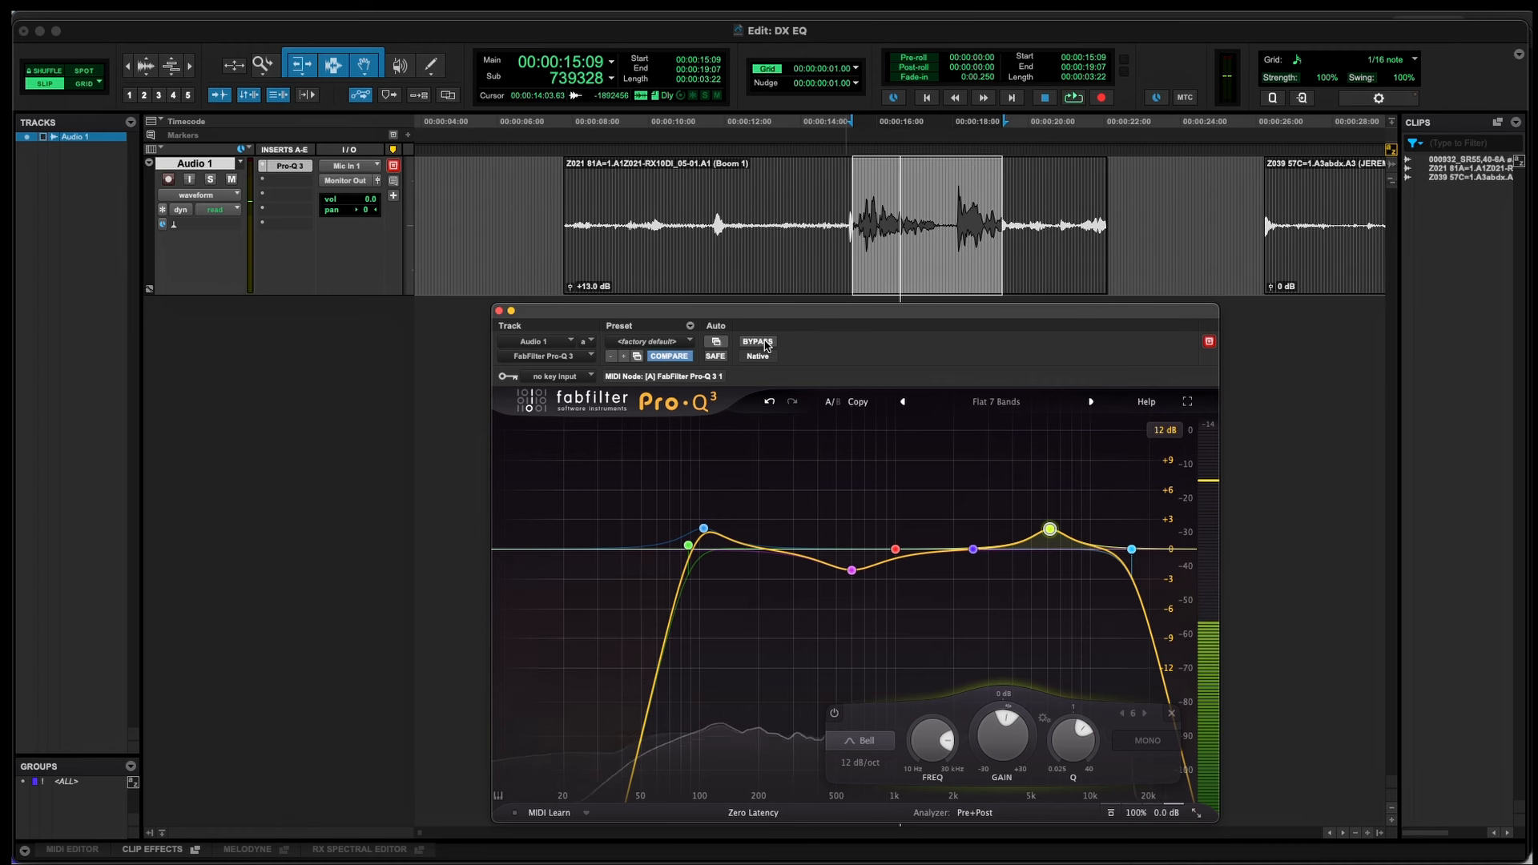
Step: Bypass the EQ, audition the selected passage unprocessed, and re-enable the plug-in
{"action": "left_click", "coordinate": [756, 342]}
{"action": "key", "text": "space"}
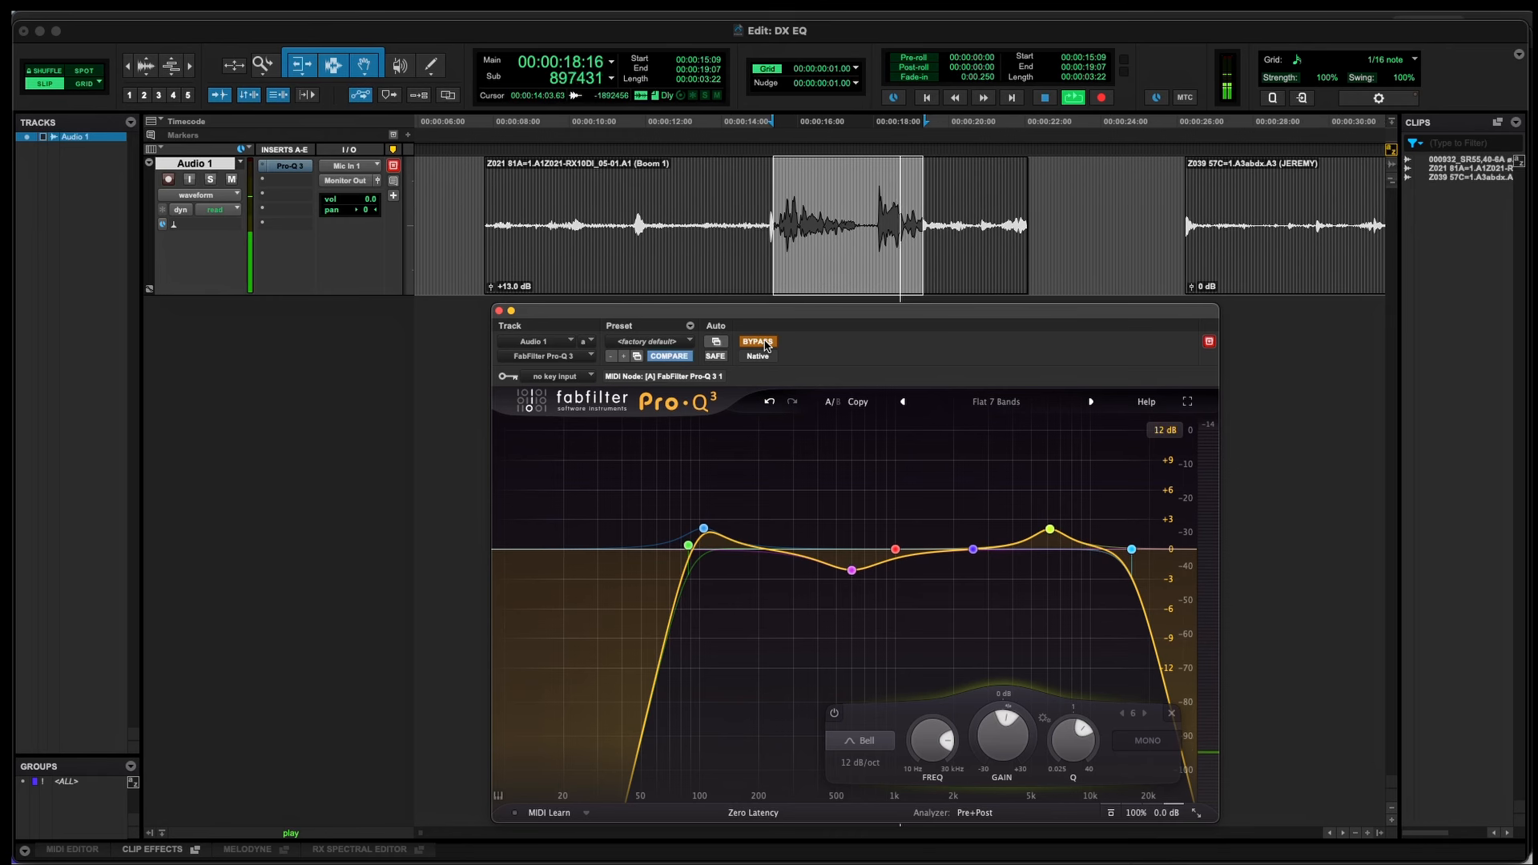
{"action": "left_click", "coordinate": [765, 343]}
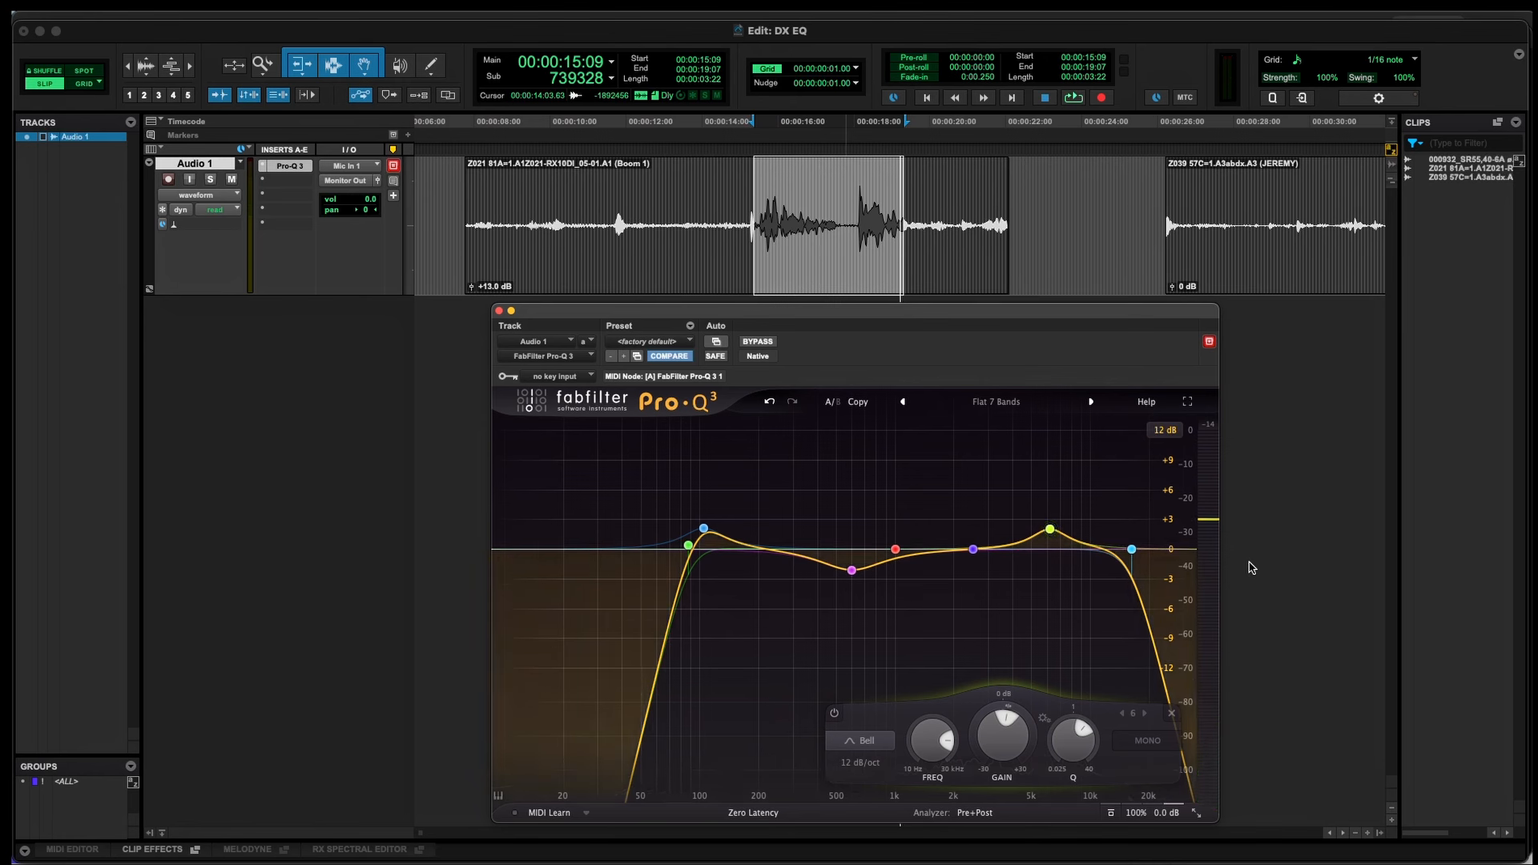
Step: Show more of the timeline and reset the EQ to the JDC DEFAULT 7 BAND preset
{"action": "key", "text": "r"}
{"action": "key", "text": "r"}
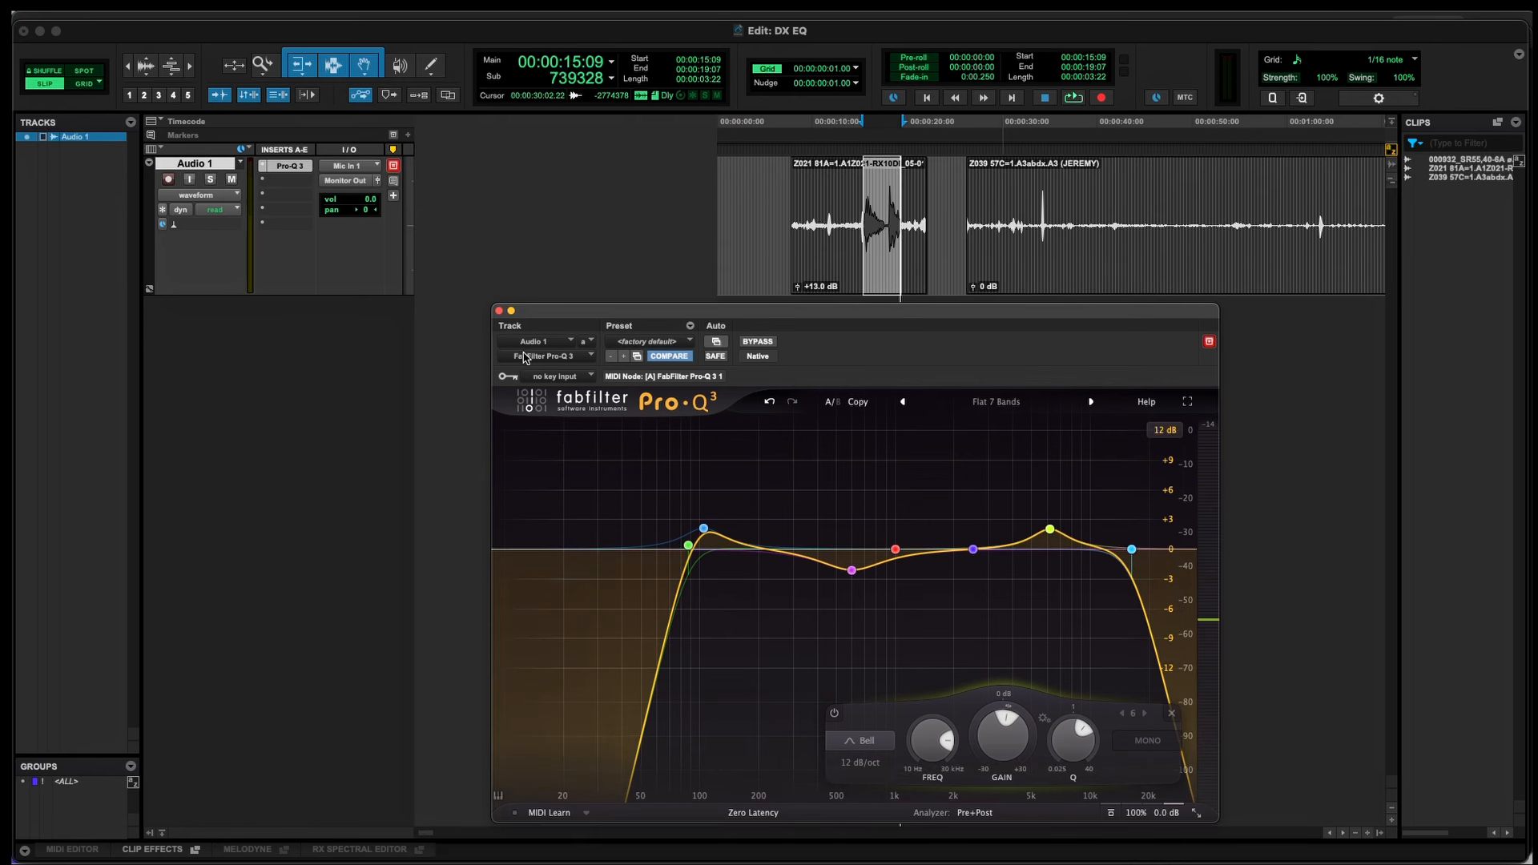
{"action": "left_click", "coordinate": [674, 316]}
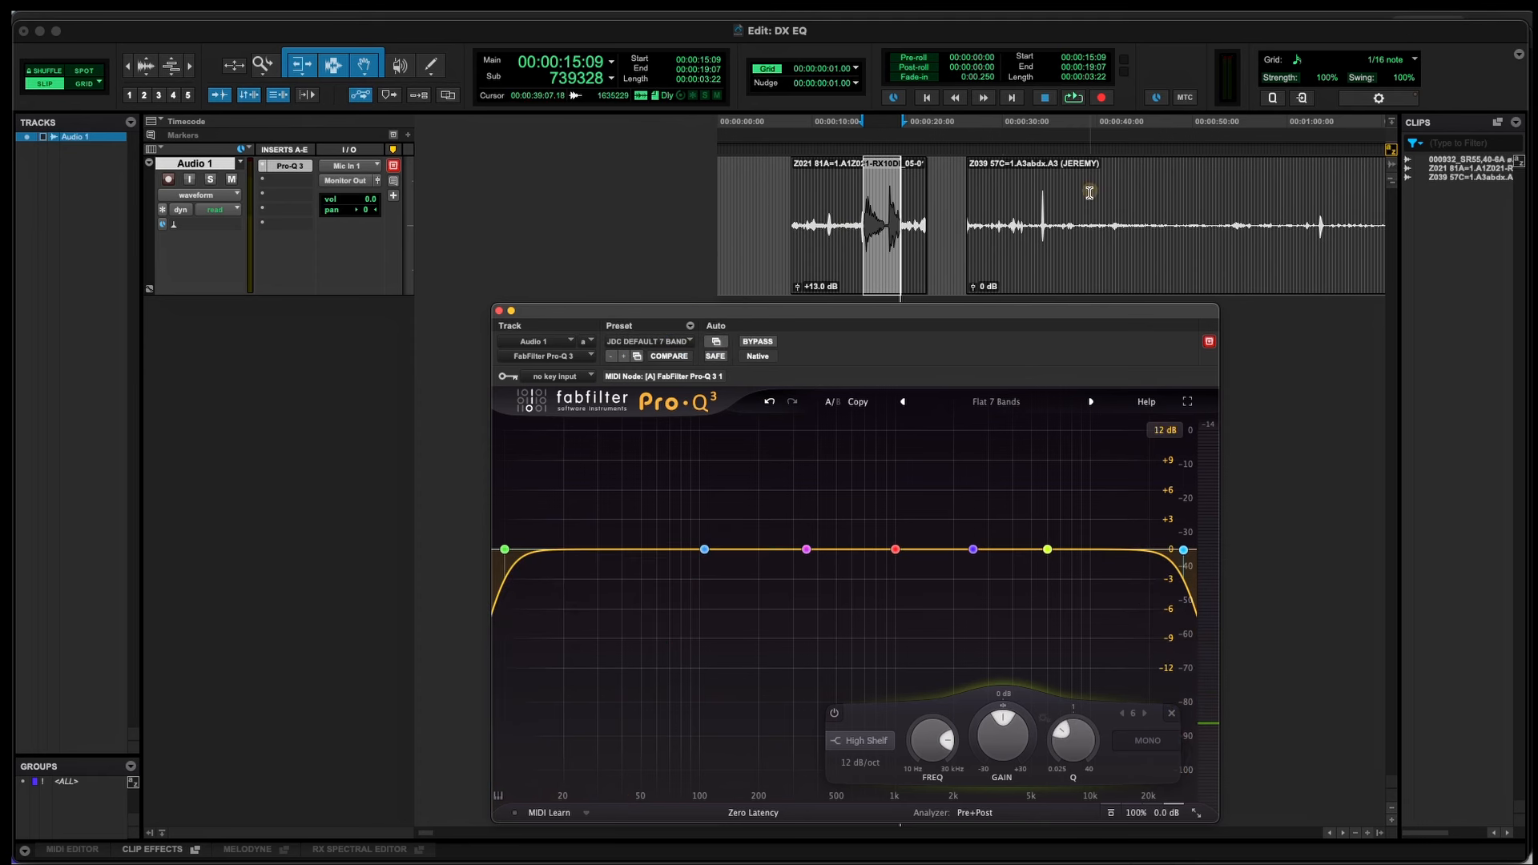
Step: Audition the Z039 57C clip from 00:00:55:07 and again from 00:01:13:11 to look for usable dialogue
{"action": "left_click", "coordinate": [1006, 200]}
{"action": "left_click", "coordinate": [1136, 209]}
{"action": "key", "text": "space"}
{"action": "key", "text": "t"}
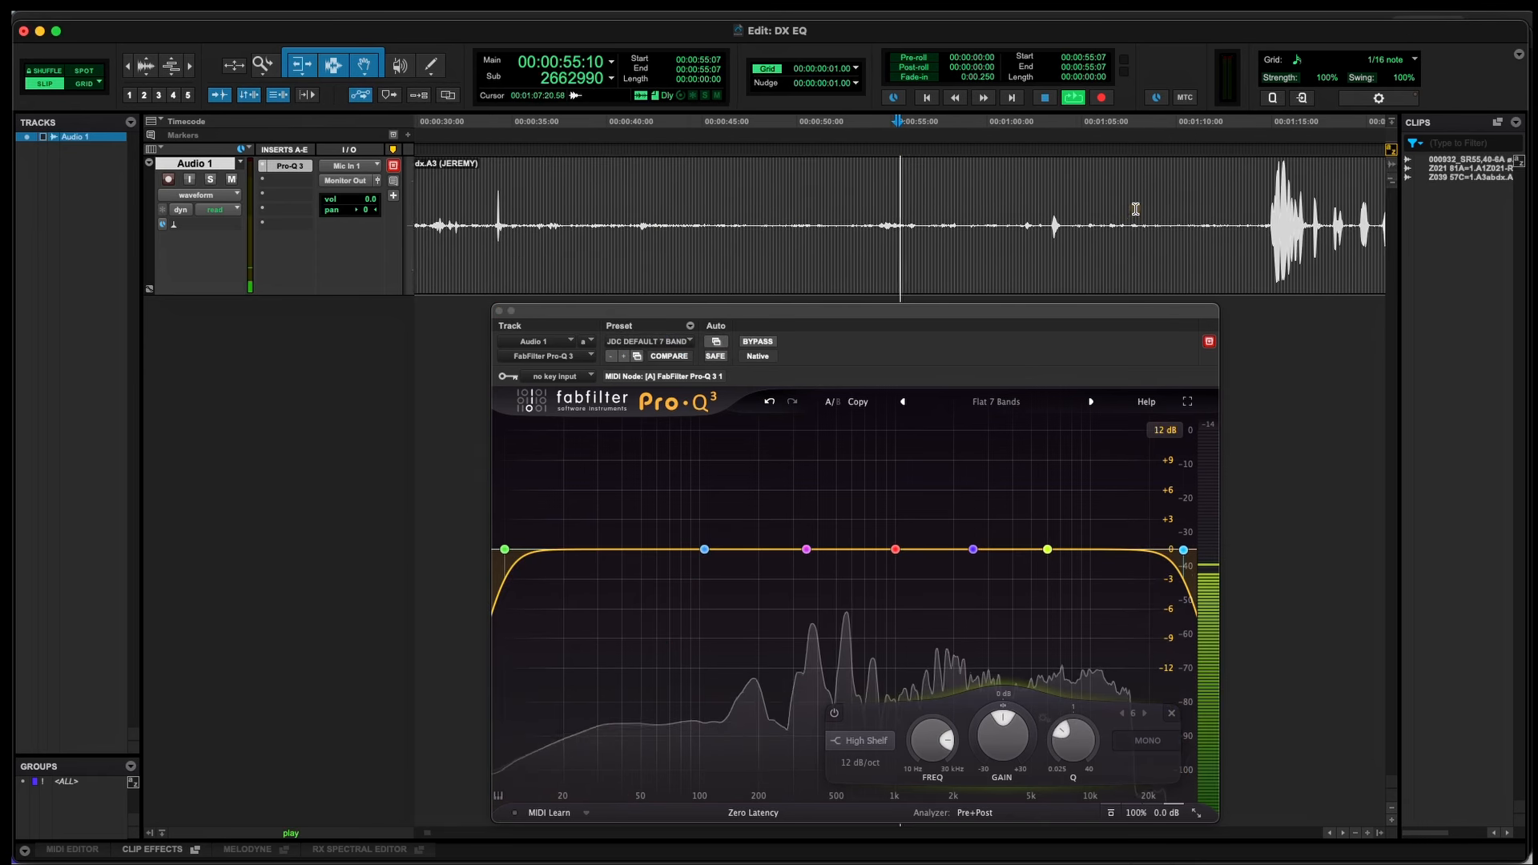
{"action": "key", "text": "r"}
{"action": "key", "text": "space"}
{"action": "left_click", "coordinate": [1064, 210]}
{"action": "key", "text": "space"}
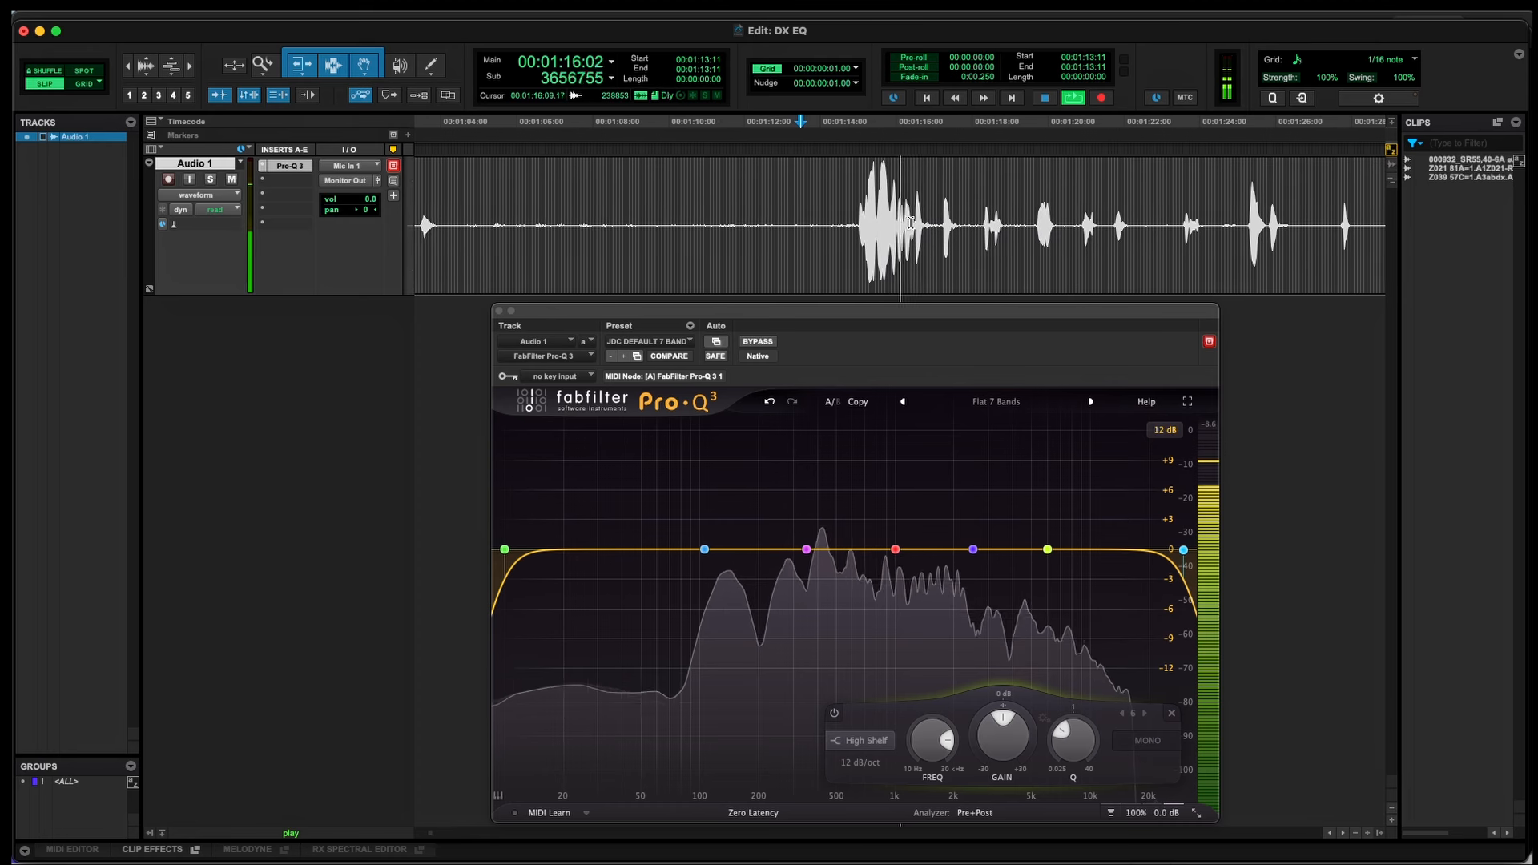
{"action": "key", "text": "r"}
{"action": "key", "text": "r"}
{"action": "key", "text": "t"}
{"action": "key", "text": "t"}
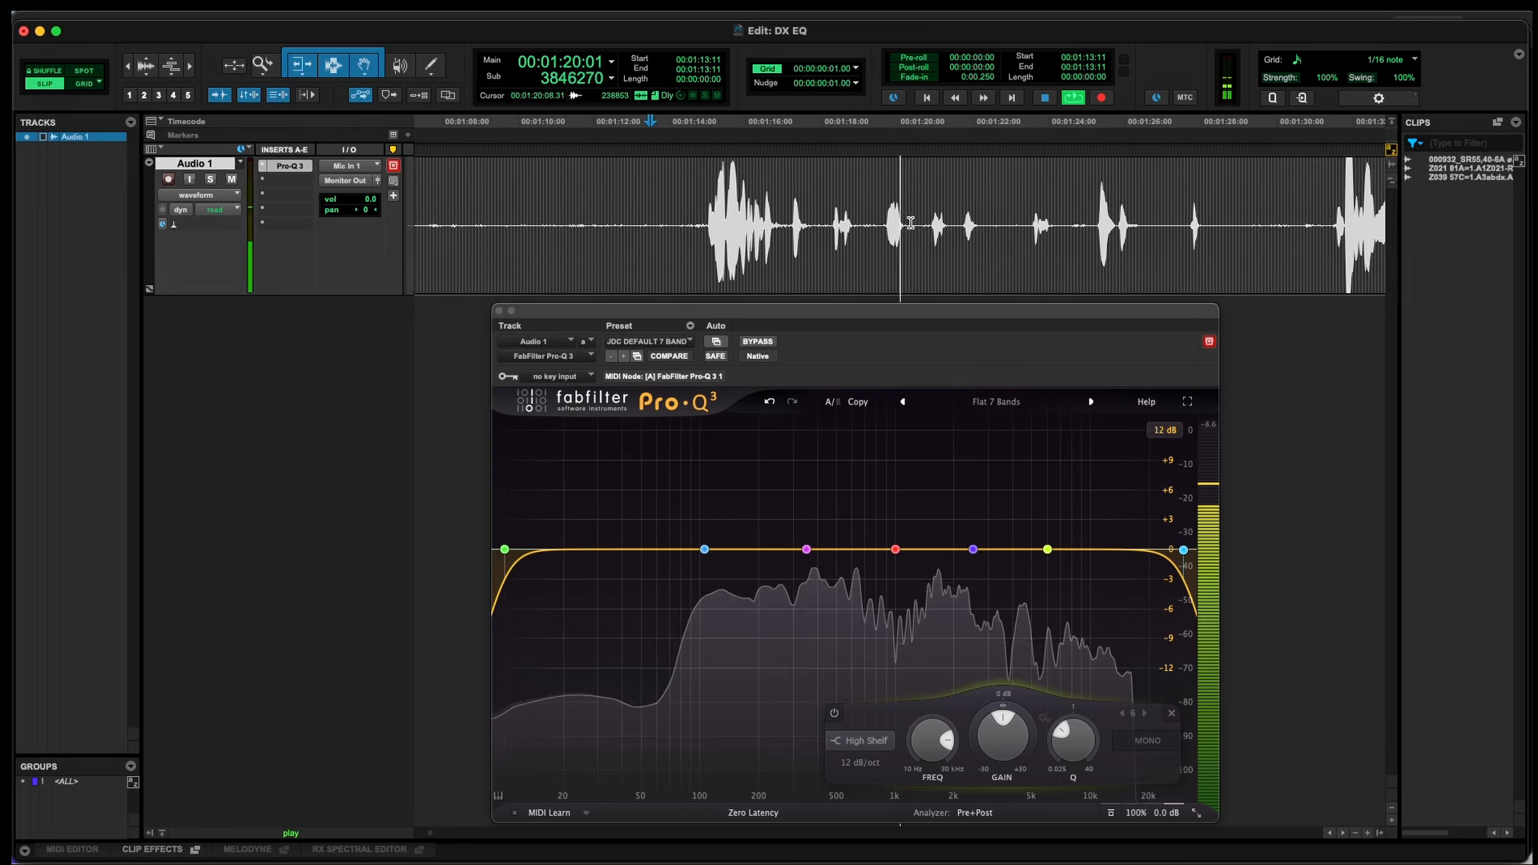
{"action": "key", "text": "space"}
Step: Examine the louder dialogue further into the Z039 57C clip, placing the playback cursor at 00:01:31:20
{"action": "key", "text": "r"}
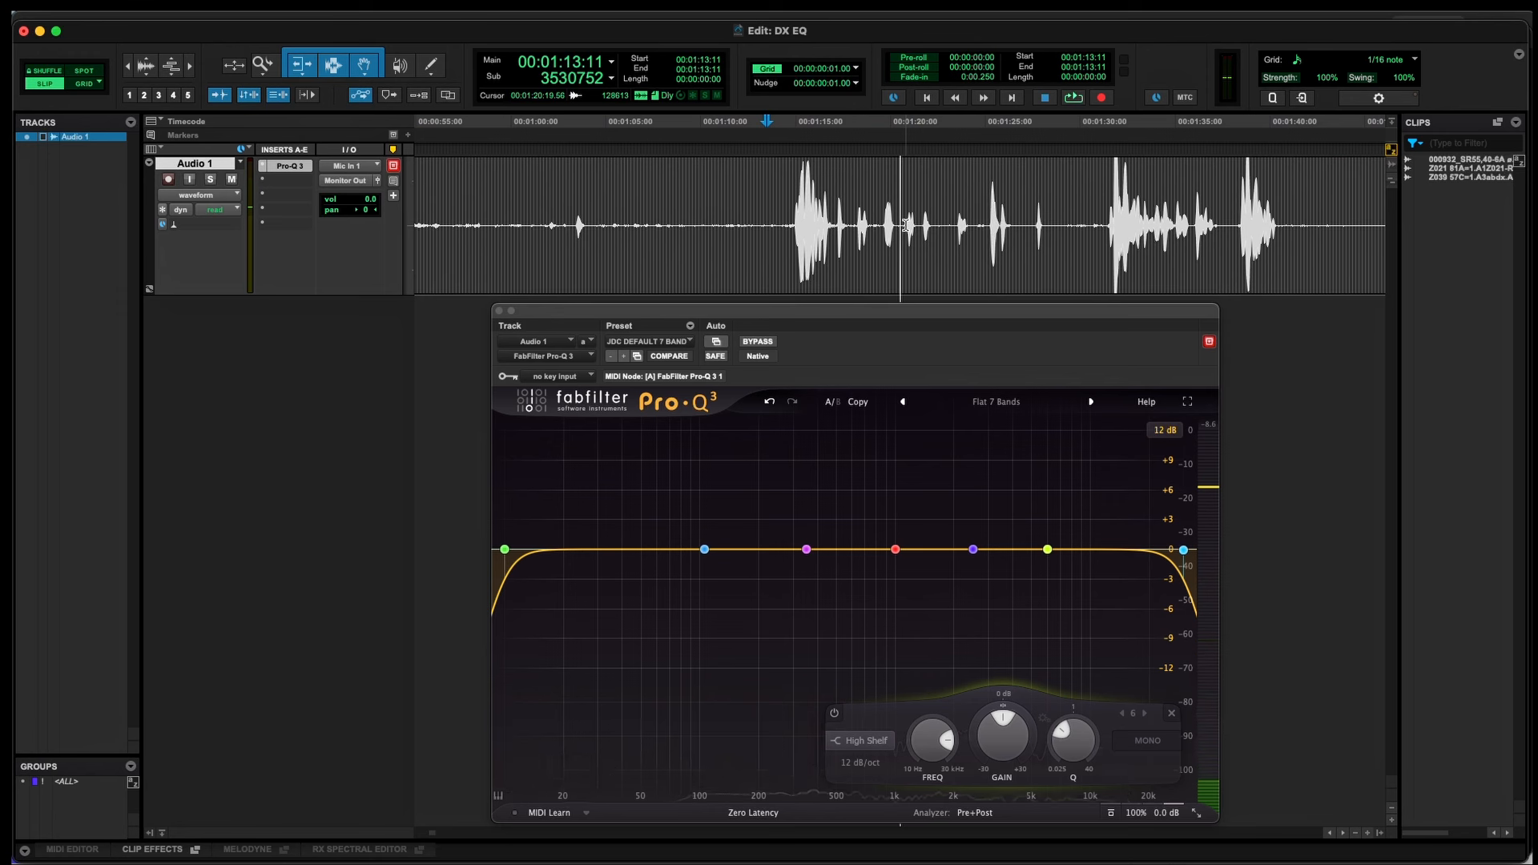
{"action": "key", "text": "r"}
{"action": "left_click", "coordinate": [1002, 199]}
{"action": "key", "text": "t"}
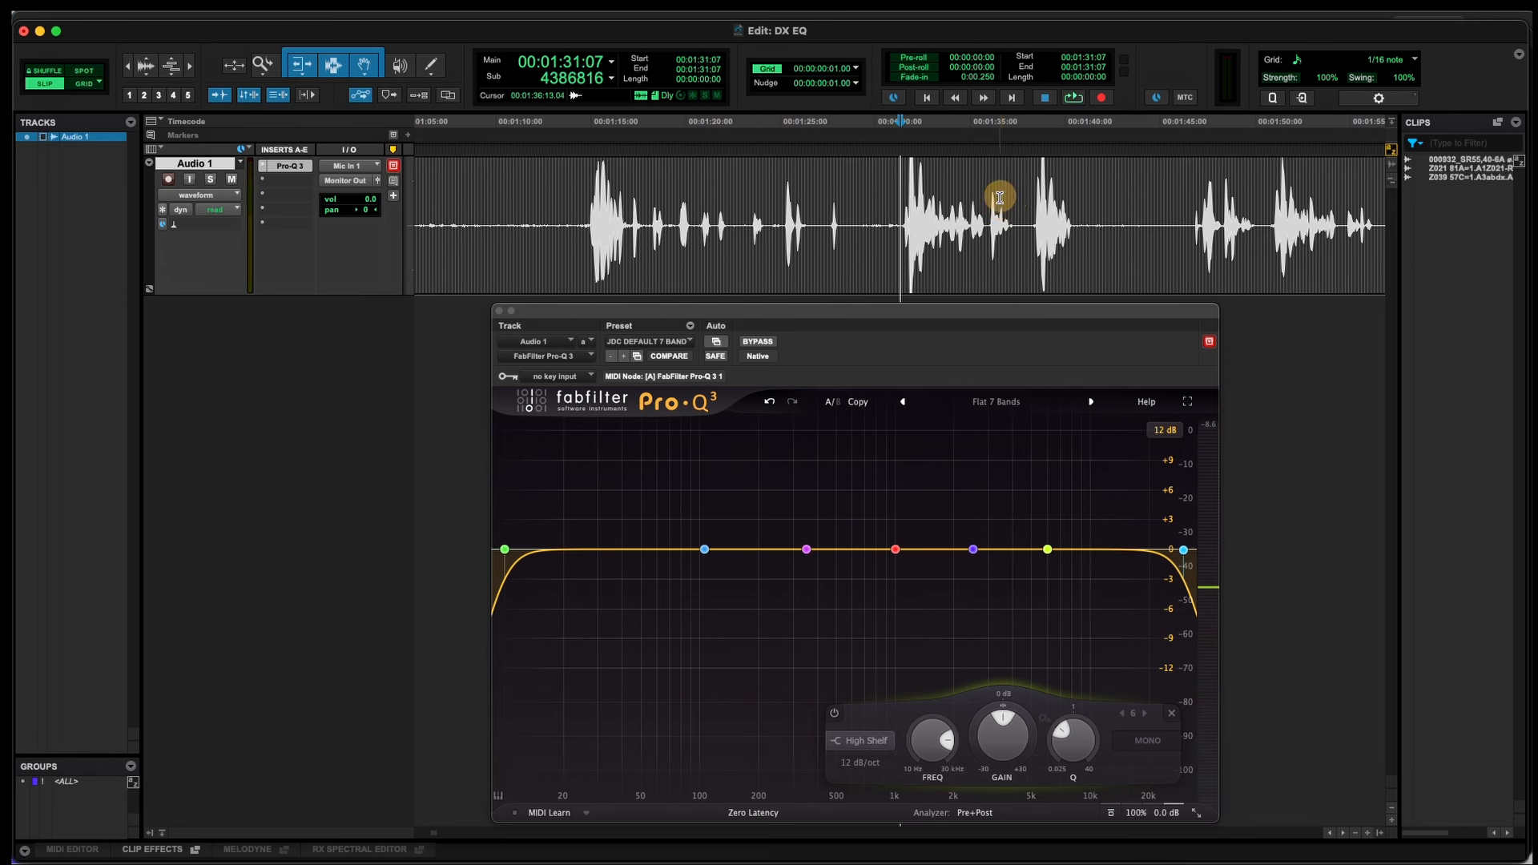
{"action": "key", "text": "t"}
{"action": "left_click", "coordinate": [919, 211]}
{"action": "key", "text": "r"}
{"action": "left_click", "coordinate": [910, 206]}
{"action": "key", "text": "r"}
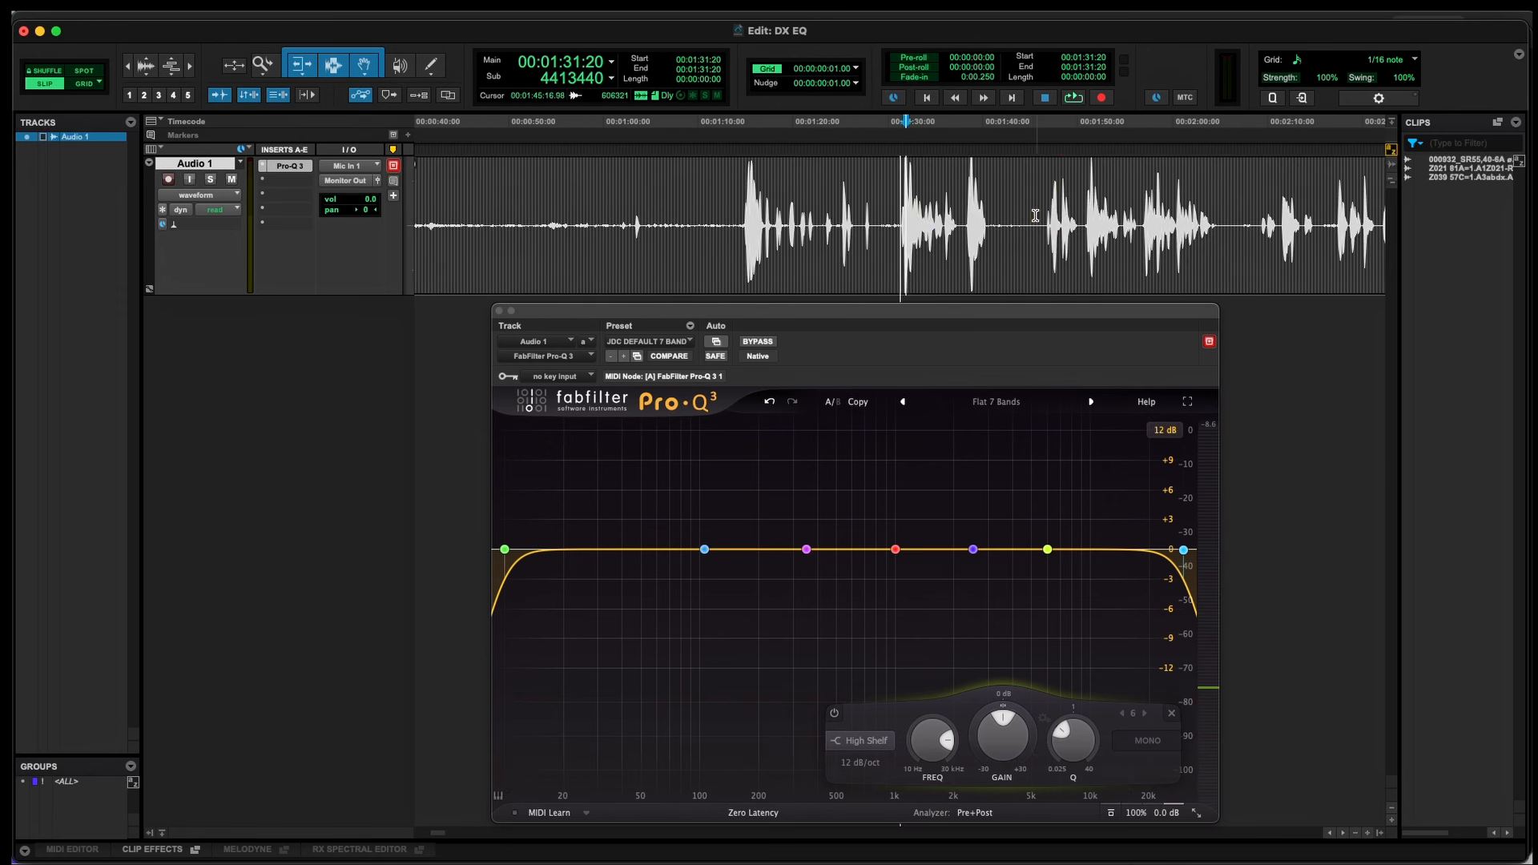
Step: Audition the Z039 57C dialogue from 00:01:50:17 while inspecting its waveform and spectrum
{"action": "left_click", "coordinate": [1079, 217]}
{"action": "key", "text": "t"}
{"action": "key", "text": "t"}
{"action": "key", "text": "t"}
{"action": "key", "text": "space"}
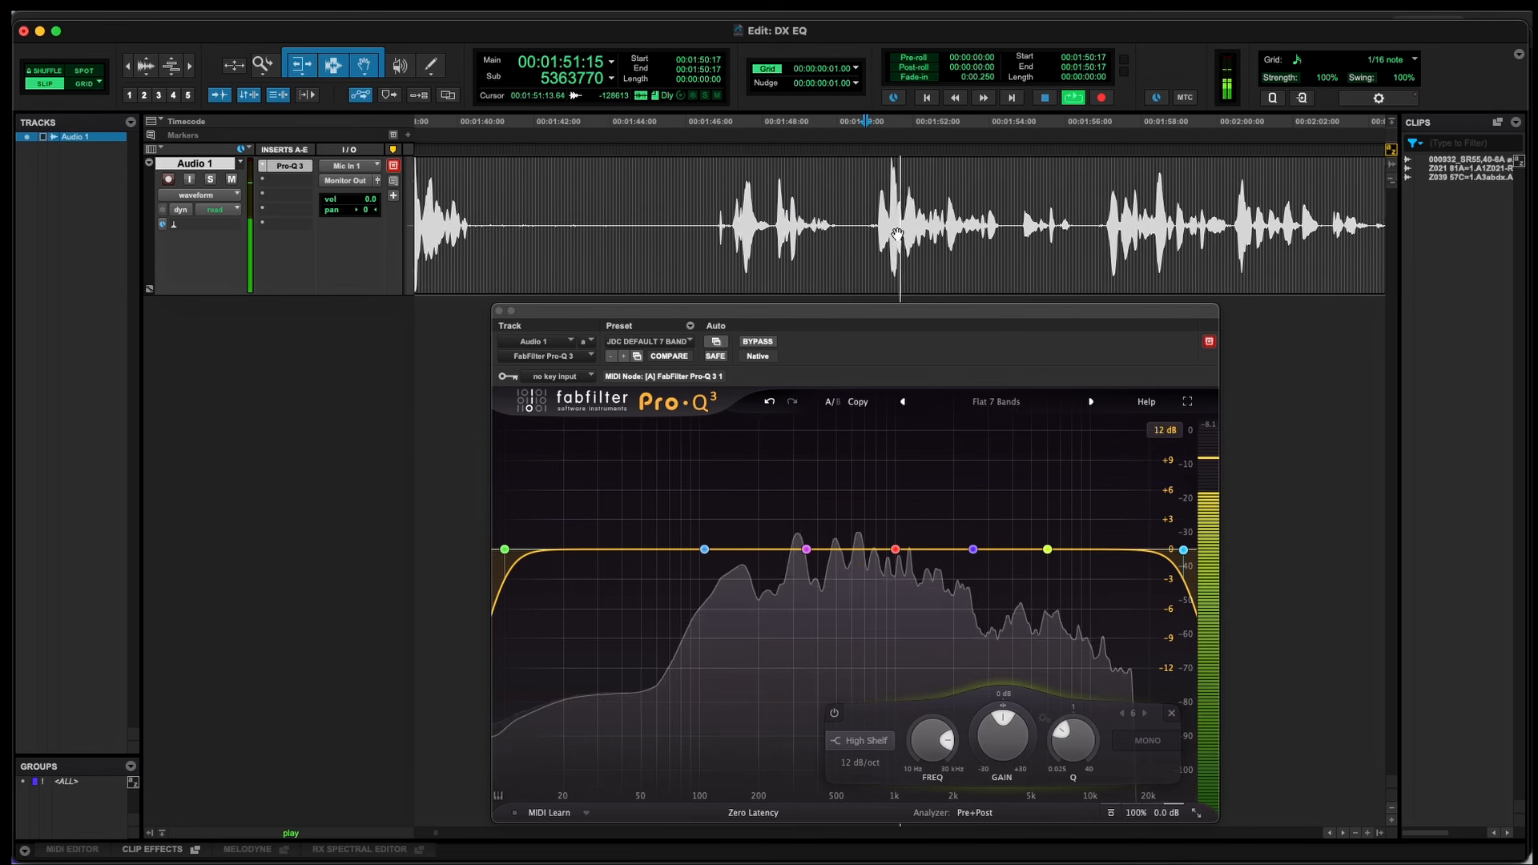
{"action": "key", "text": "r"}
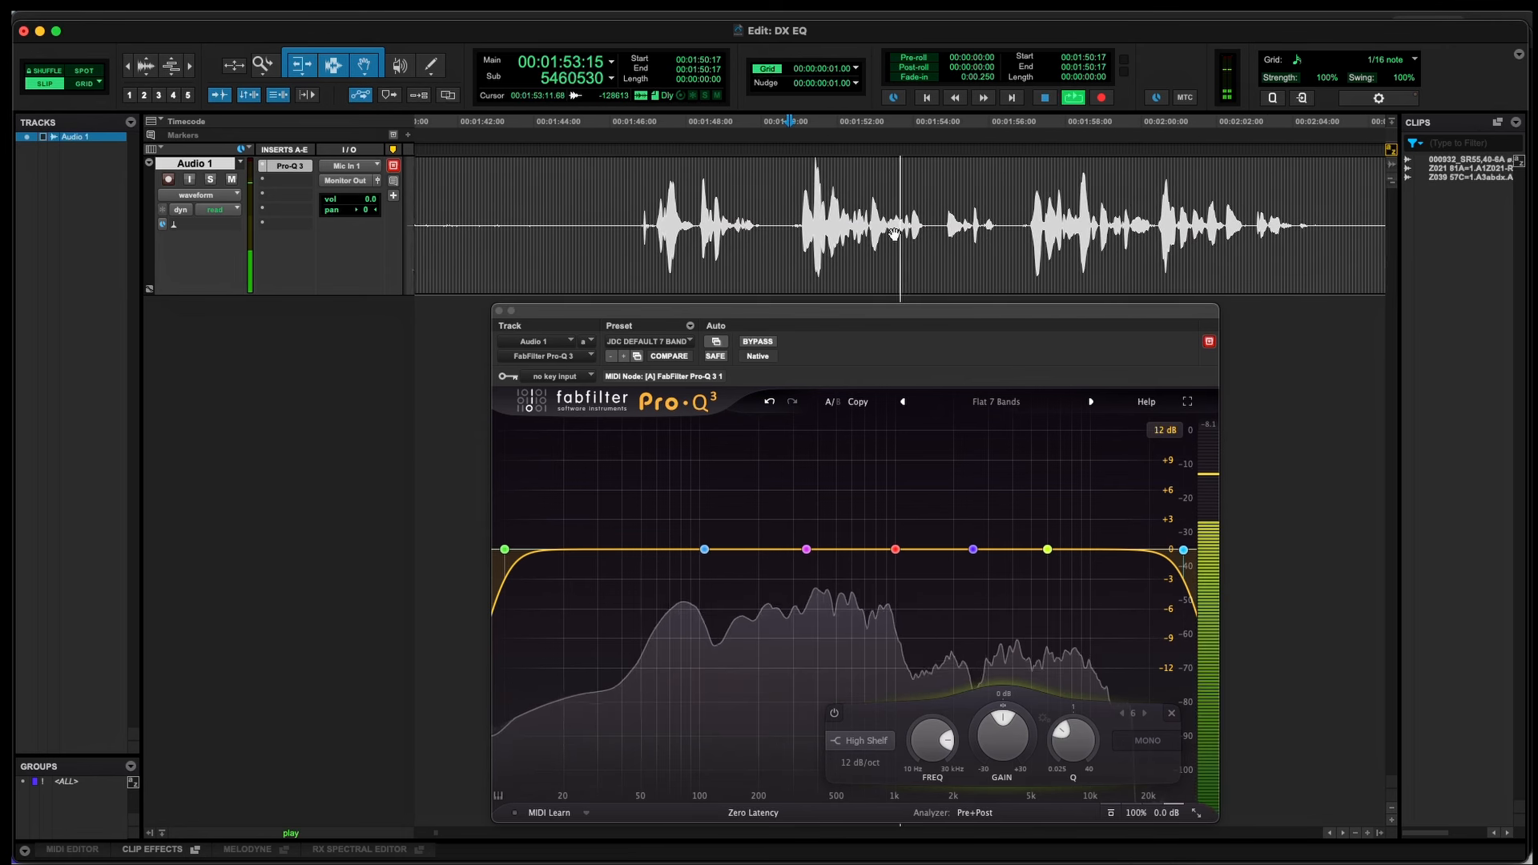
{"action": "key", "text": "r"}
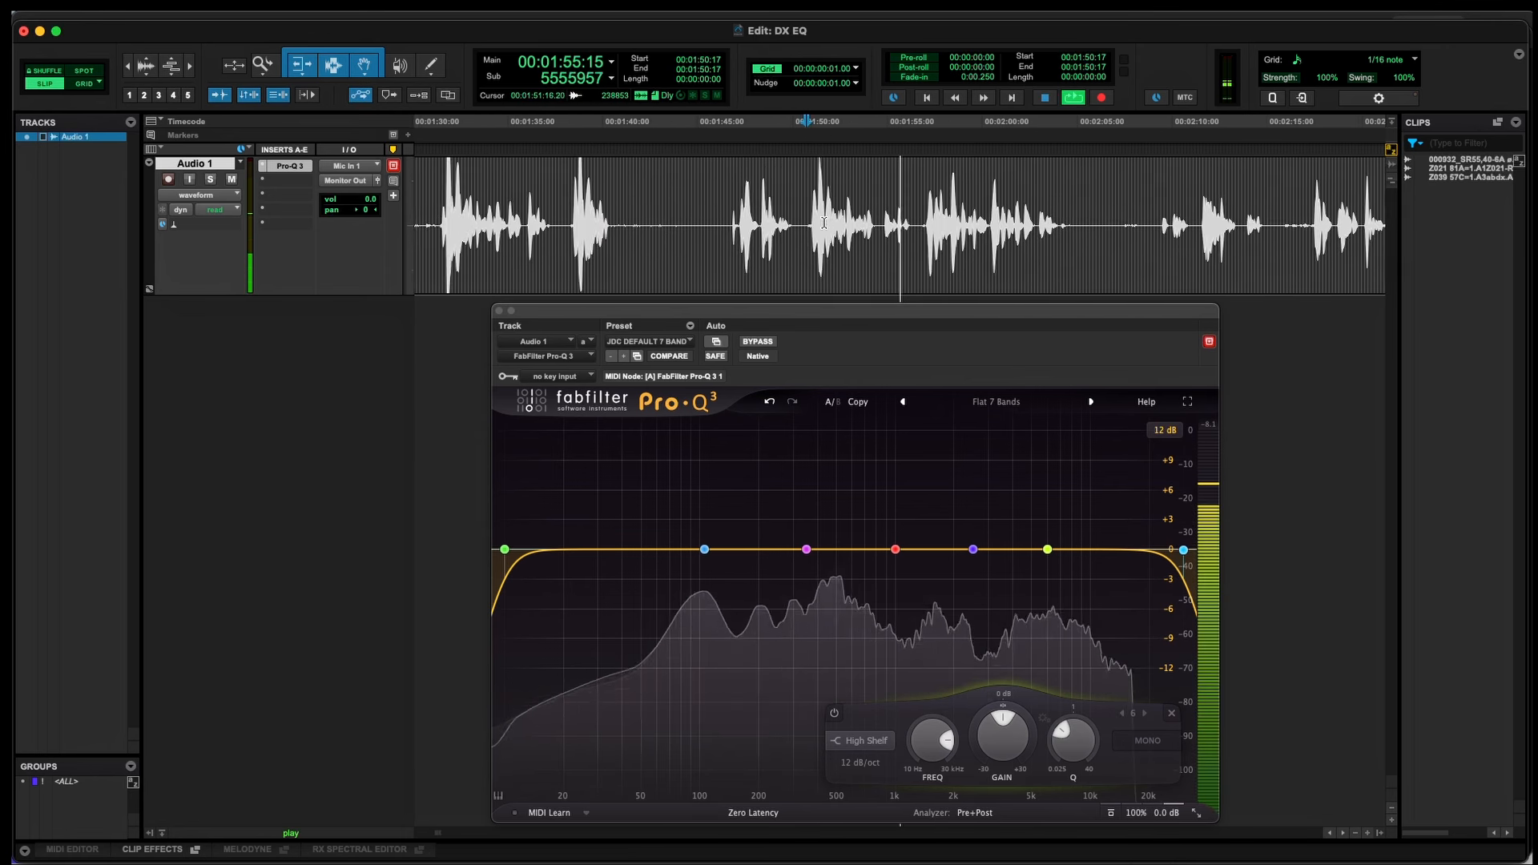
{"action": "key", "text": "t"}
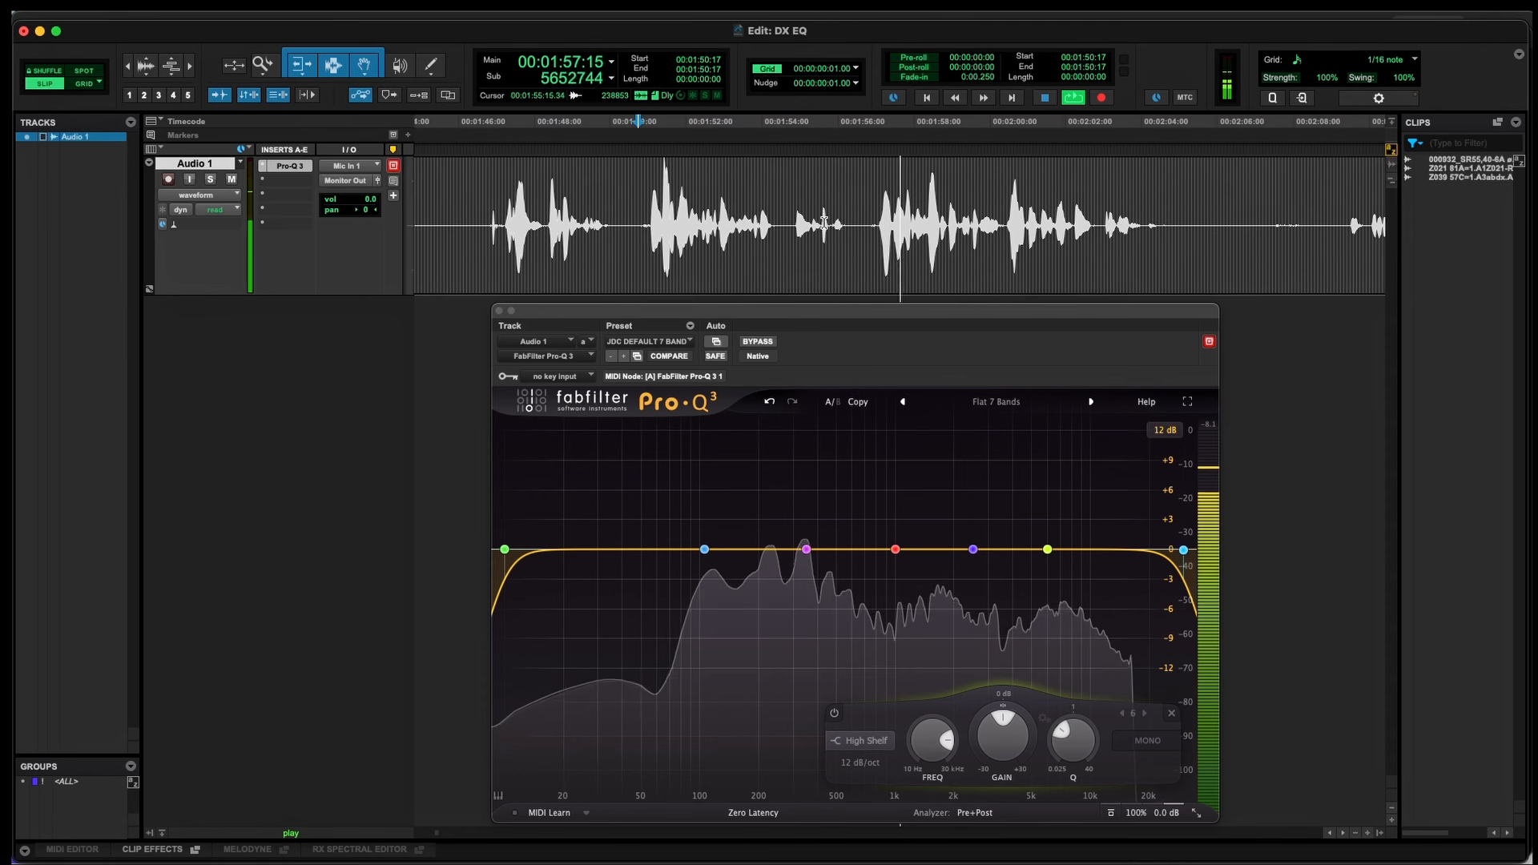
{"action": "key", "text": "space"}
Step: Set the playback start to 00:01:51:00 at the beginning of the loud phrase and audition it
{"action": "left_click_drag", "start_coordinate": [852, 213], "coordinate": [777, 221]}
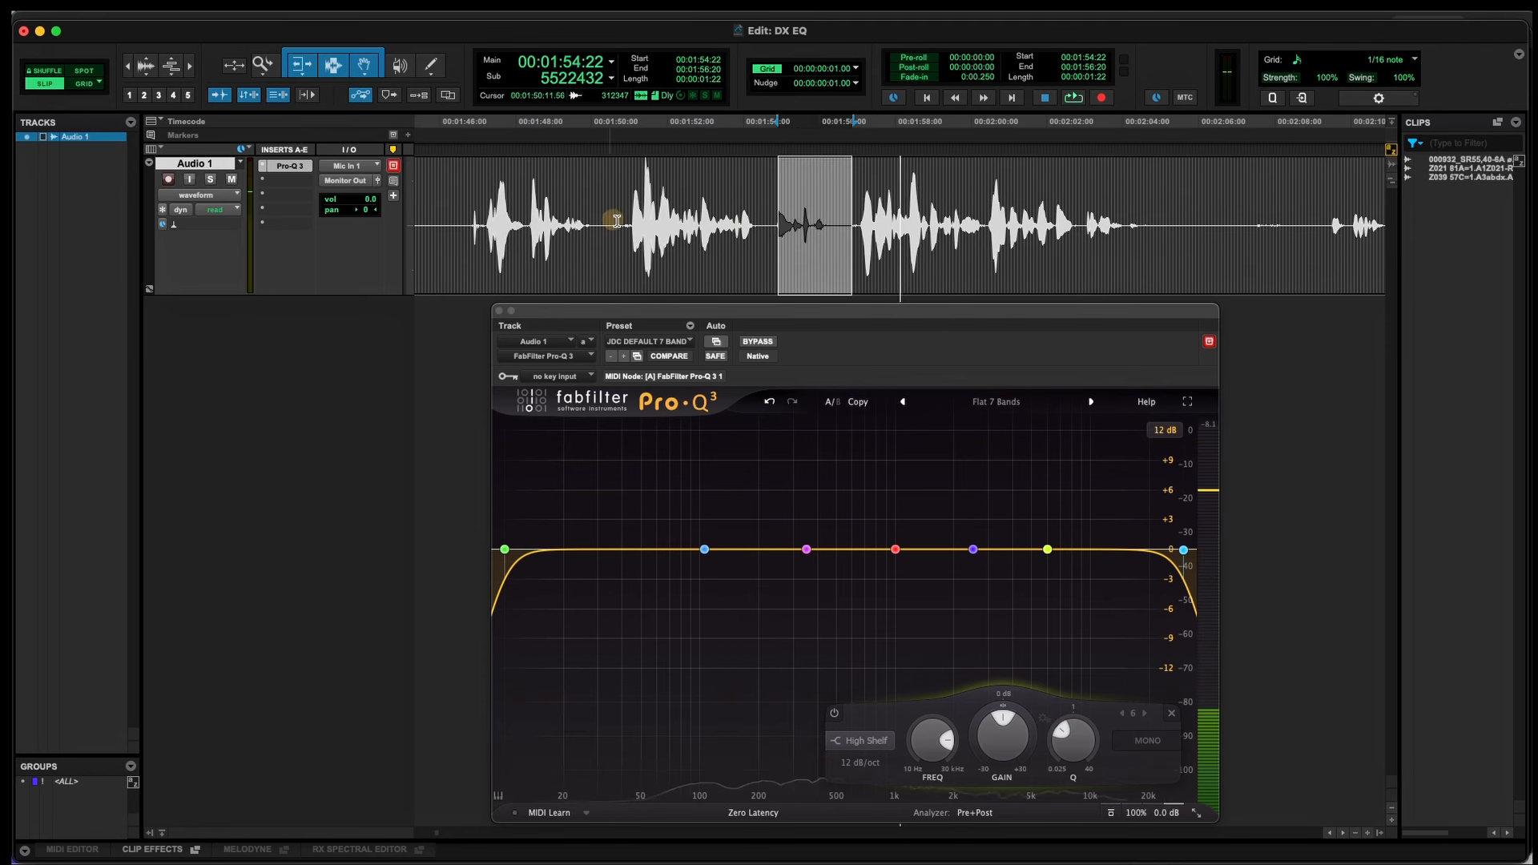
{"action": "left_click", "coordinate": [632, 220]}
{"action": "key", "text": "space"}
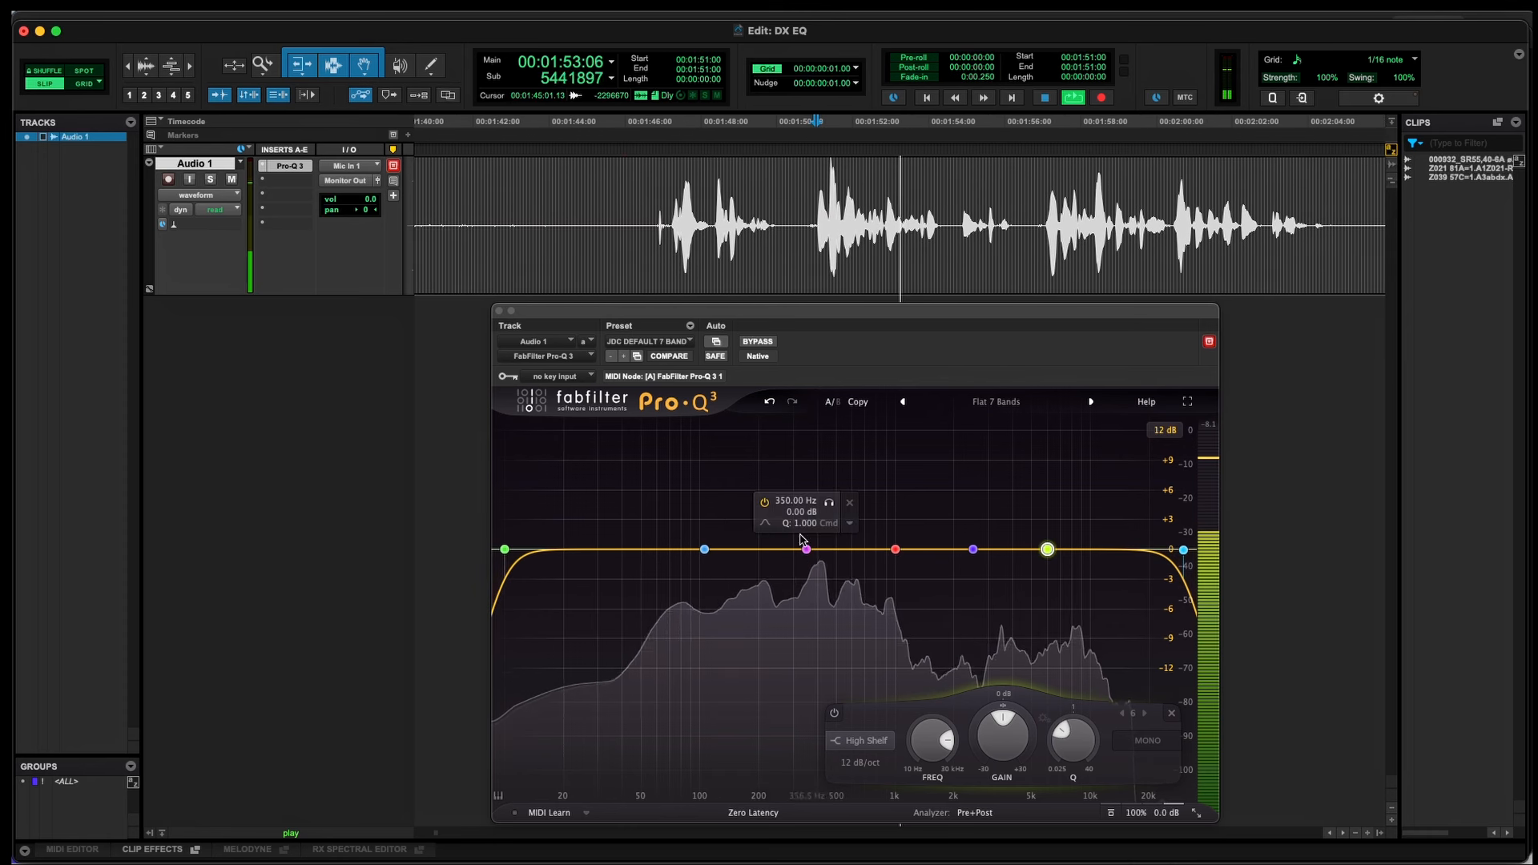
{"action": "key", "text": "space"}
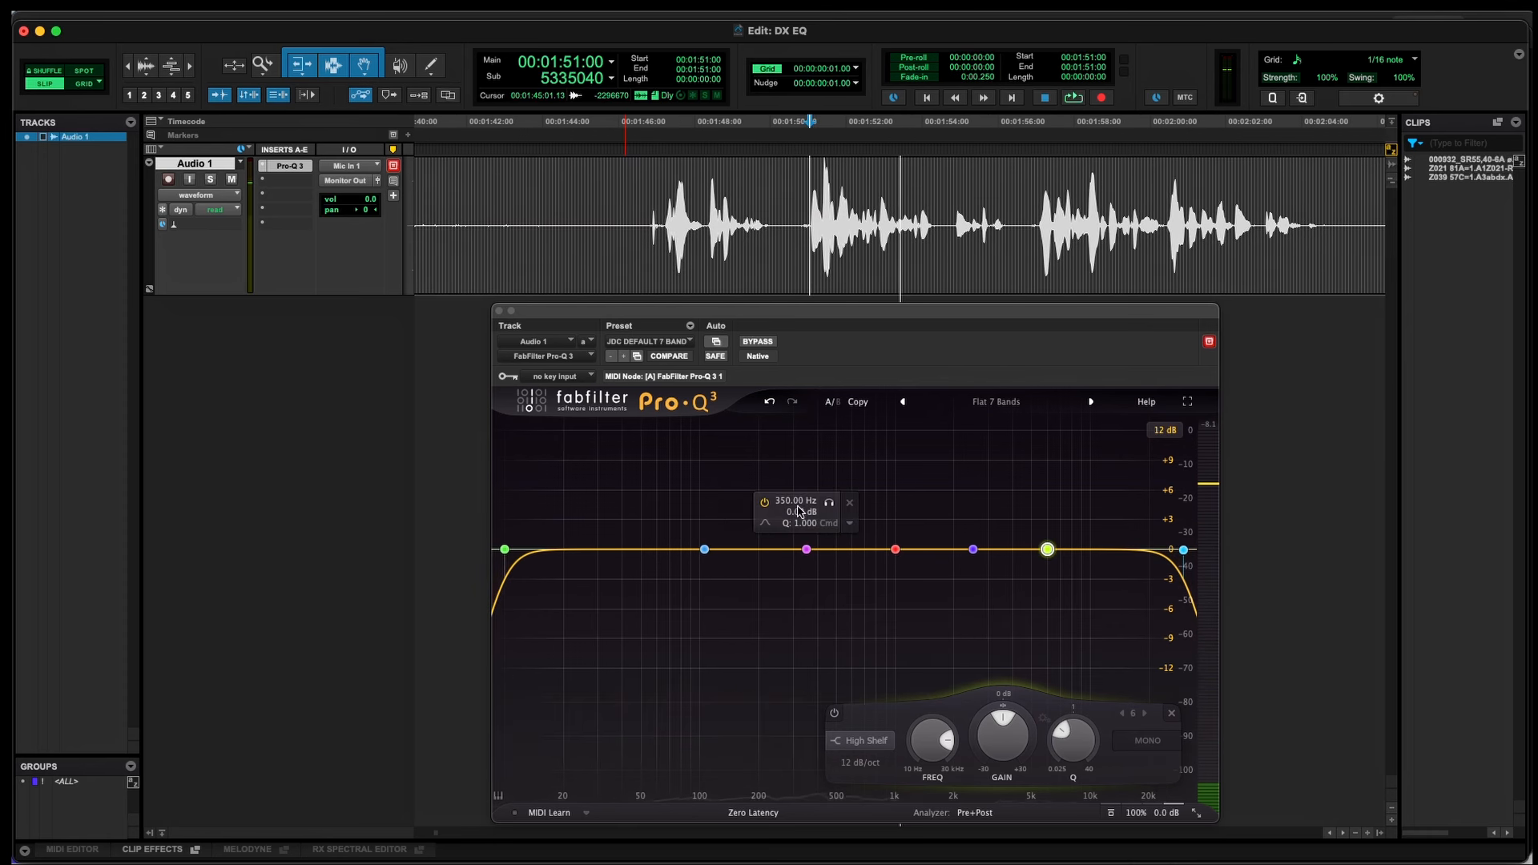
Step: Inspect the Low Shelf band at 105.89 Hz and the Tilt Shelf band at 1 kHz while auditioning the phrase
{"action": "left_click", "coordinate": [705, 550]}
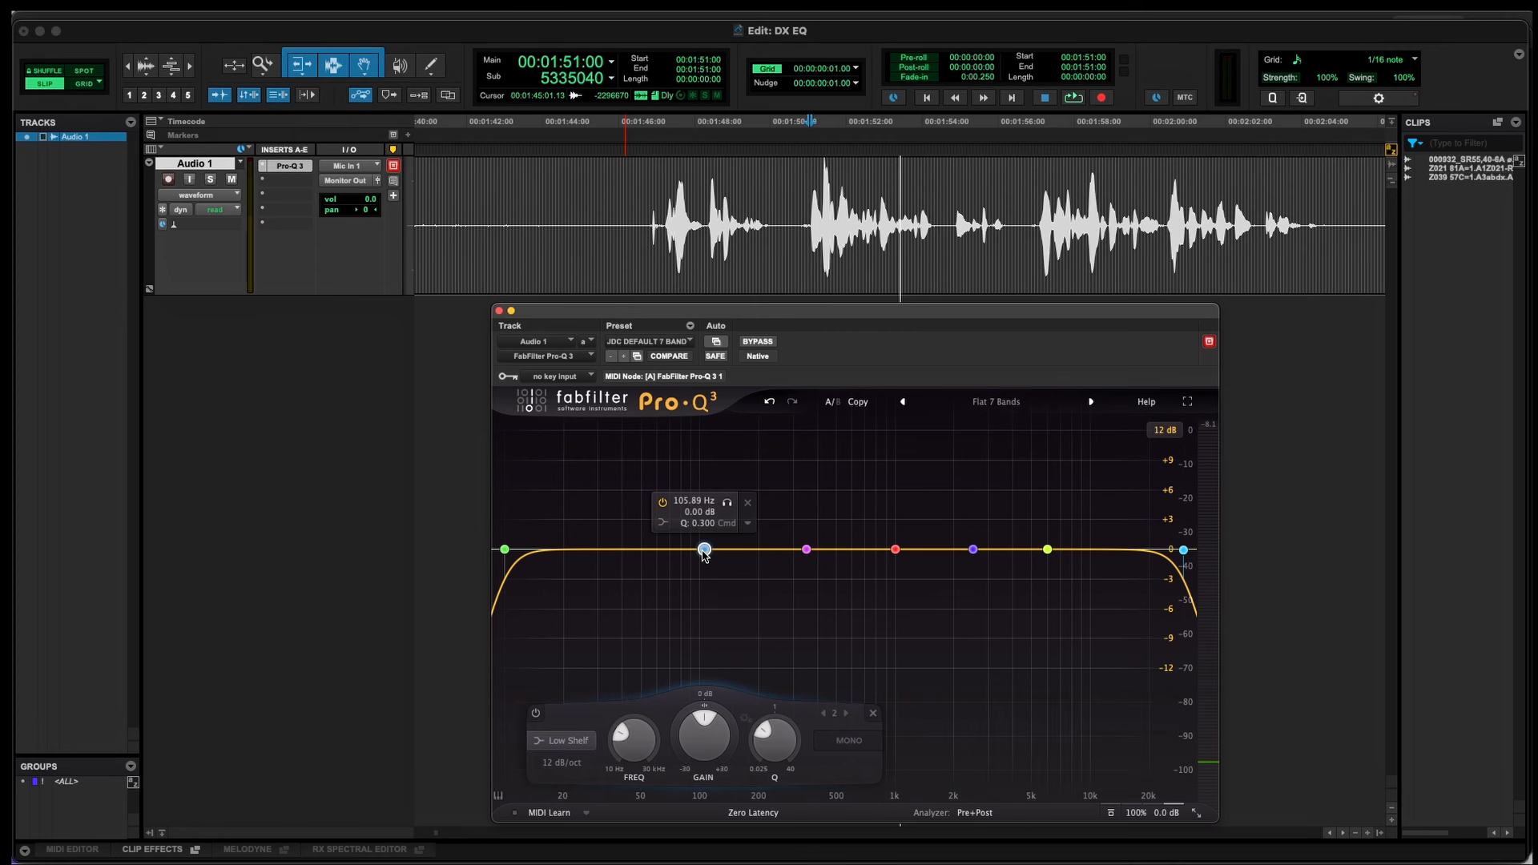
{"action": "key", "text": "space"}
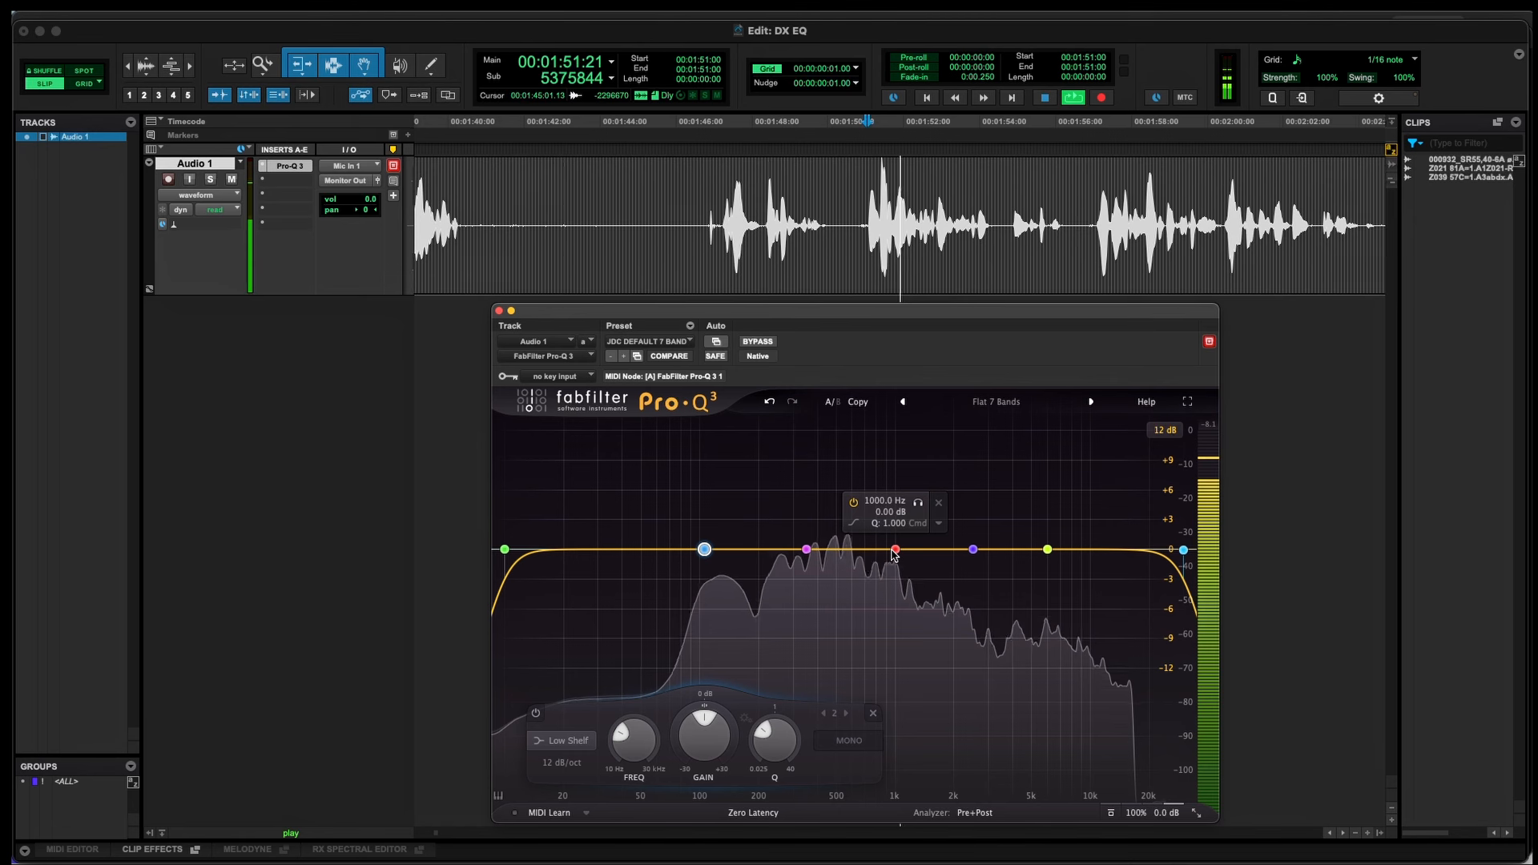
{"action": "key", "text": "space"}
{"action": "left_click", "coordinate": [895, 550]}
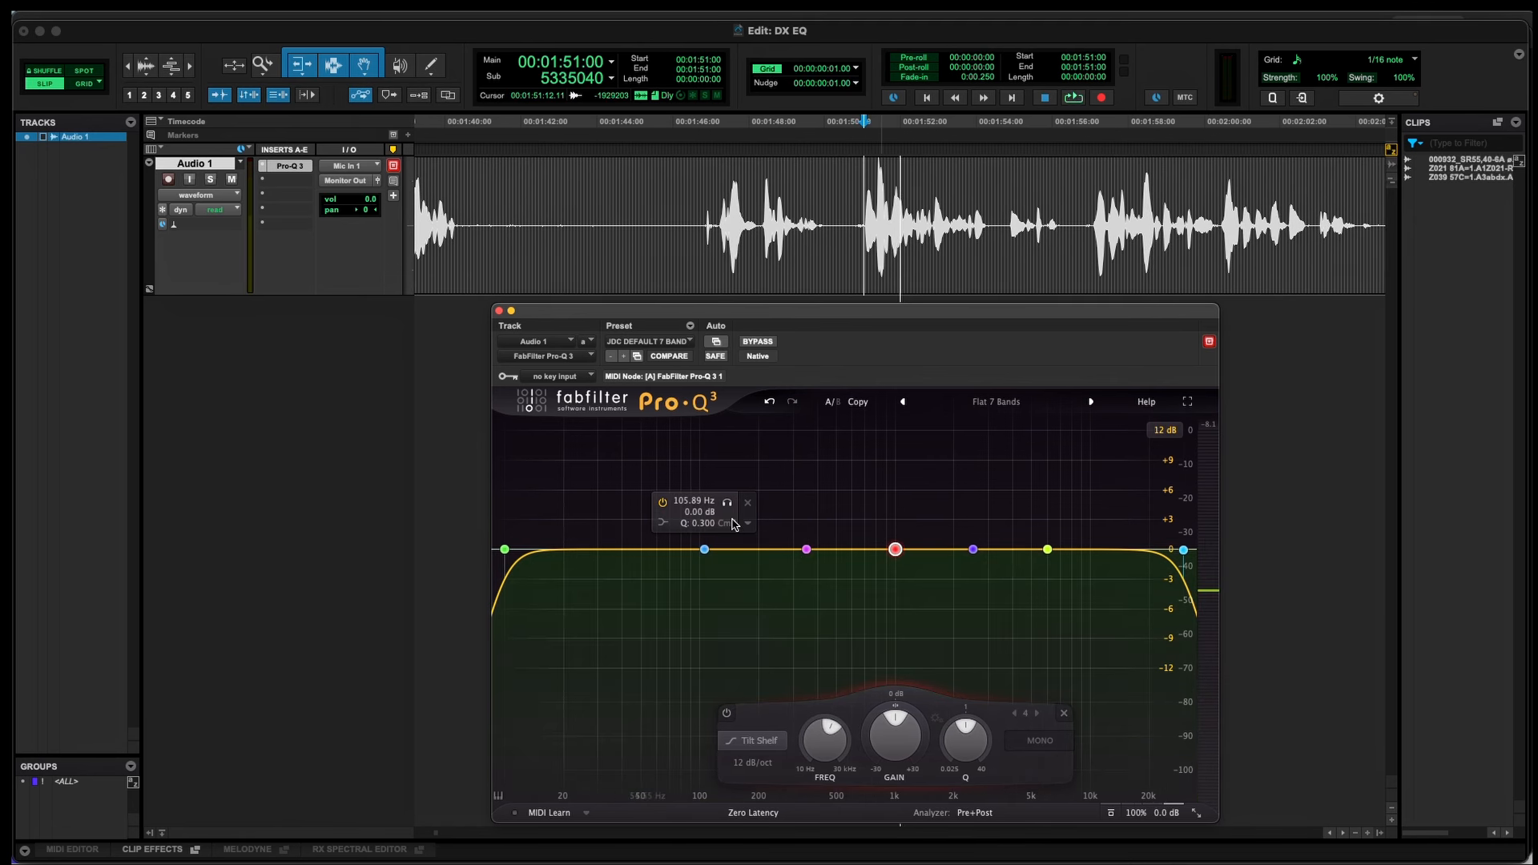
{"action": "key", "text": "space"}
{"action": "key", "text": "space"}
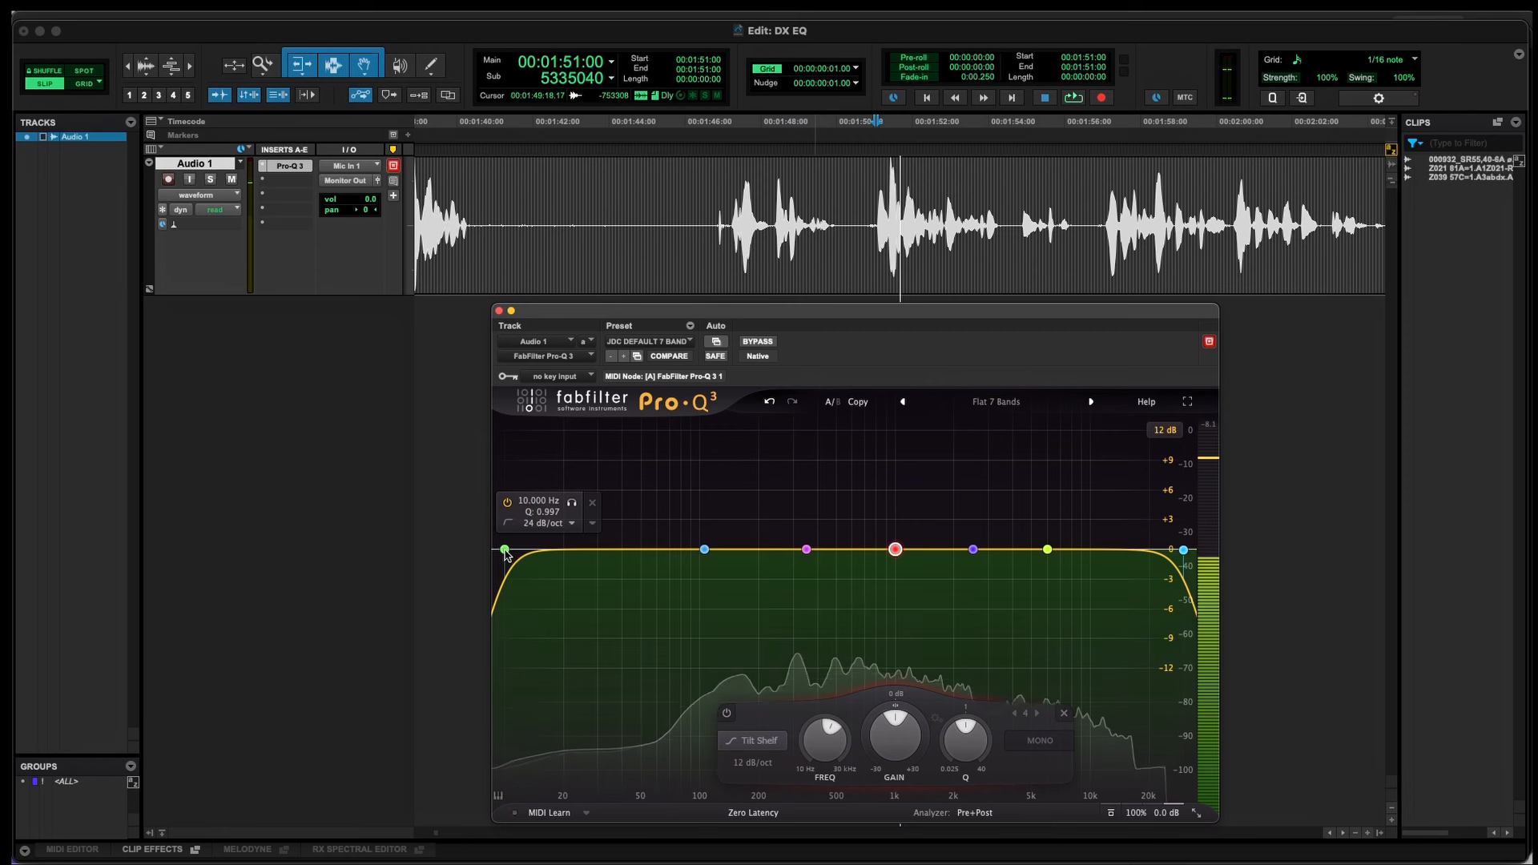
Step: Raise the Low Cut frequency to about 81 Hz with a Q of about 1.05 and audition the phrase
{"action": "left_click_drag", "start_coordinate": [503, 549], "coordinate": [683, 551]}
{"action": "key", "text": "space"}
{"action": "key", "text": "space"}
{"action": "key", "text": "space"}
{"action": "key", "text": "space"}
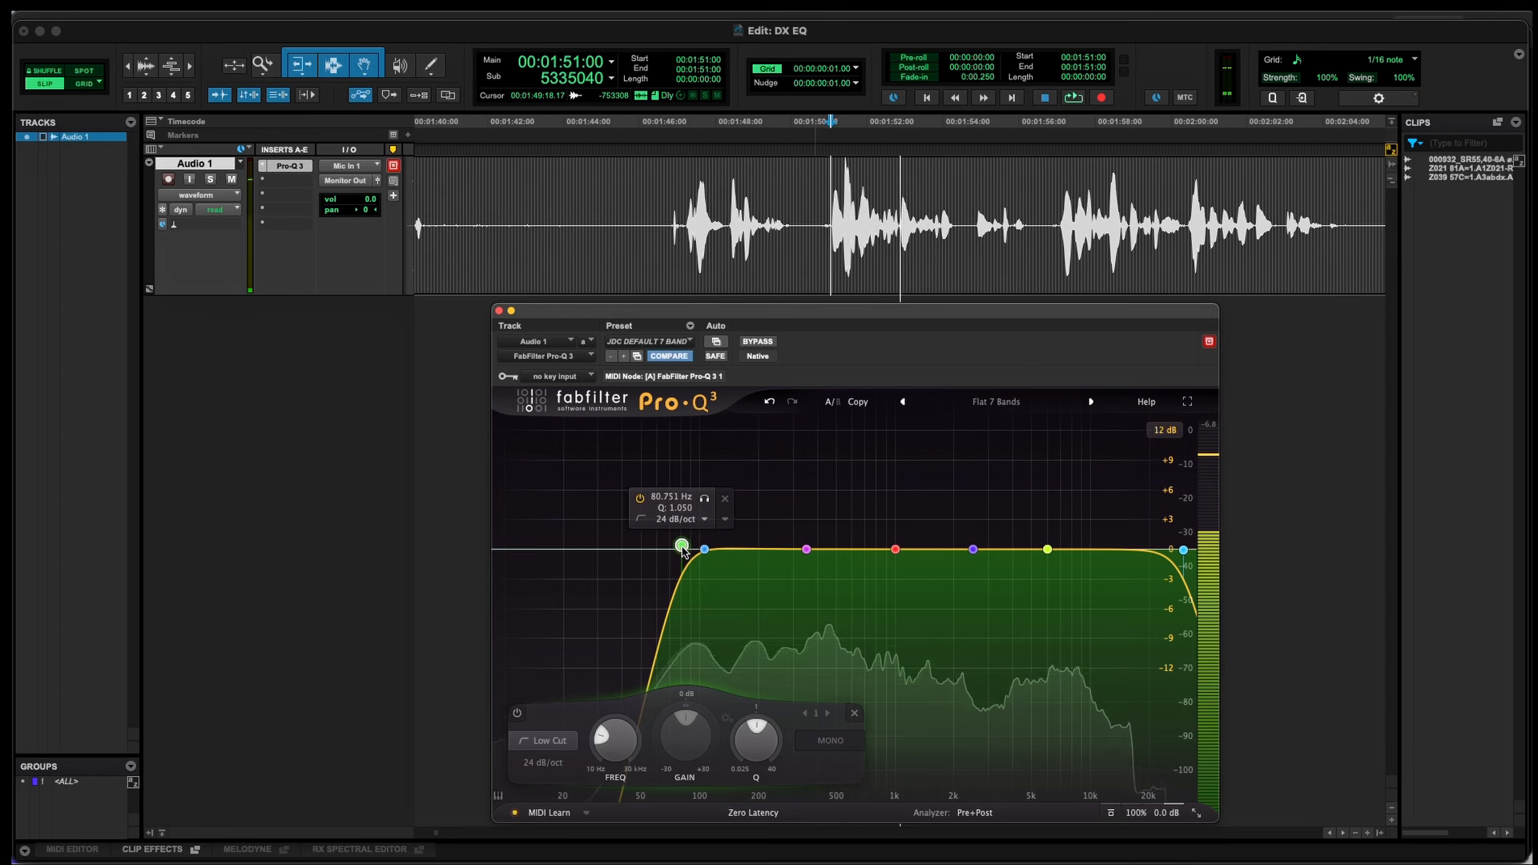
{"action": "key", "text": "space"}
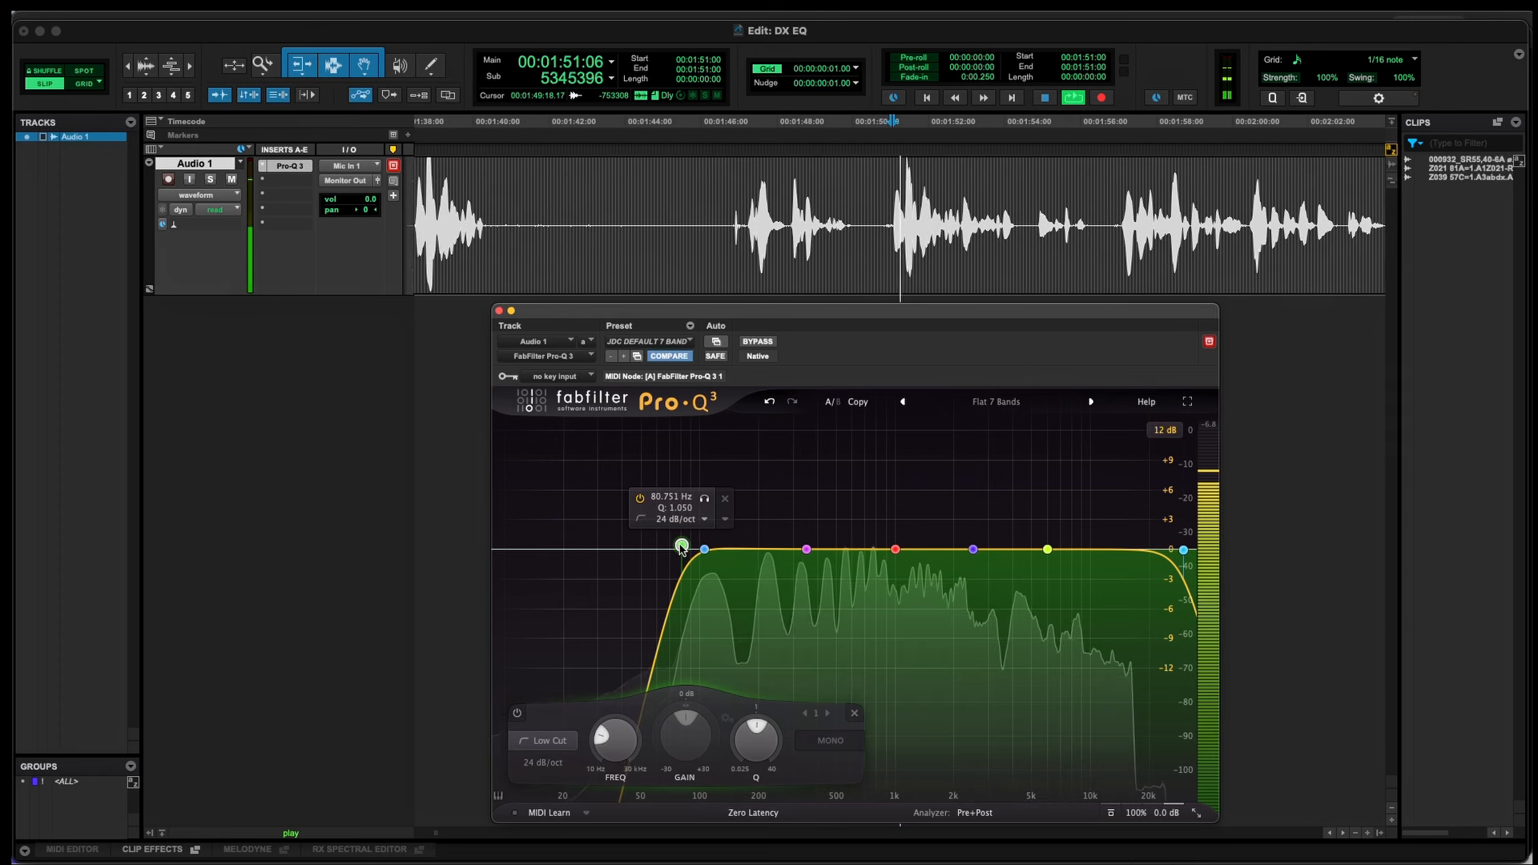
{"action": "key", "text": "space"}
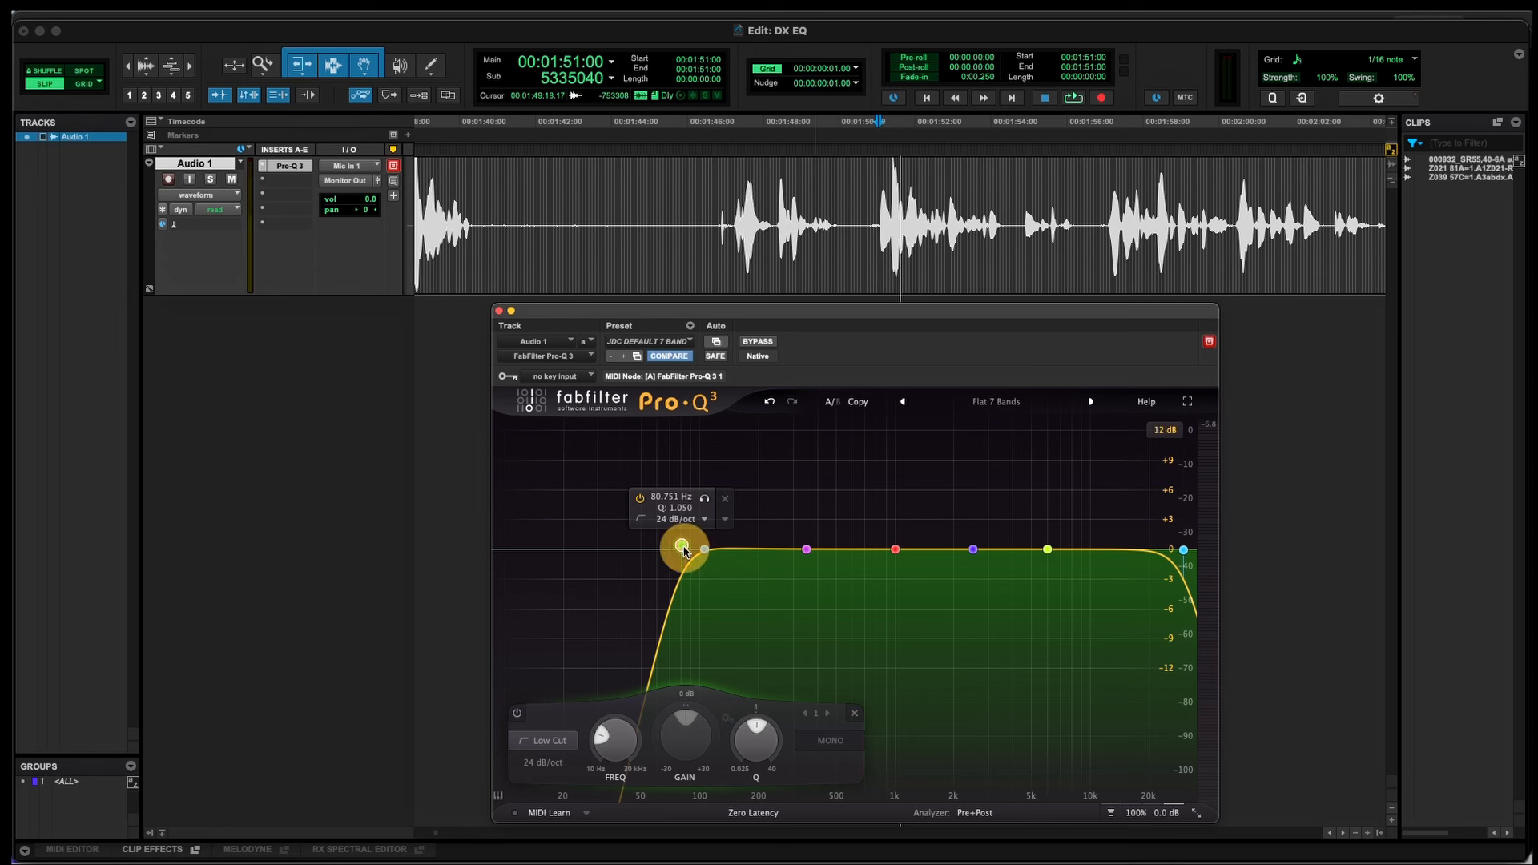
Step: Raise the Low Cut frequency to about 141 Hz and audition the phrase repeatedly
{"action": "left_click_drag", "start_coordinate": [685, 551], "coordinate": [729, 552]}
{"action": "key", "text": "space"}
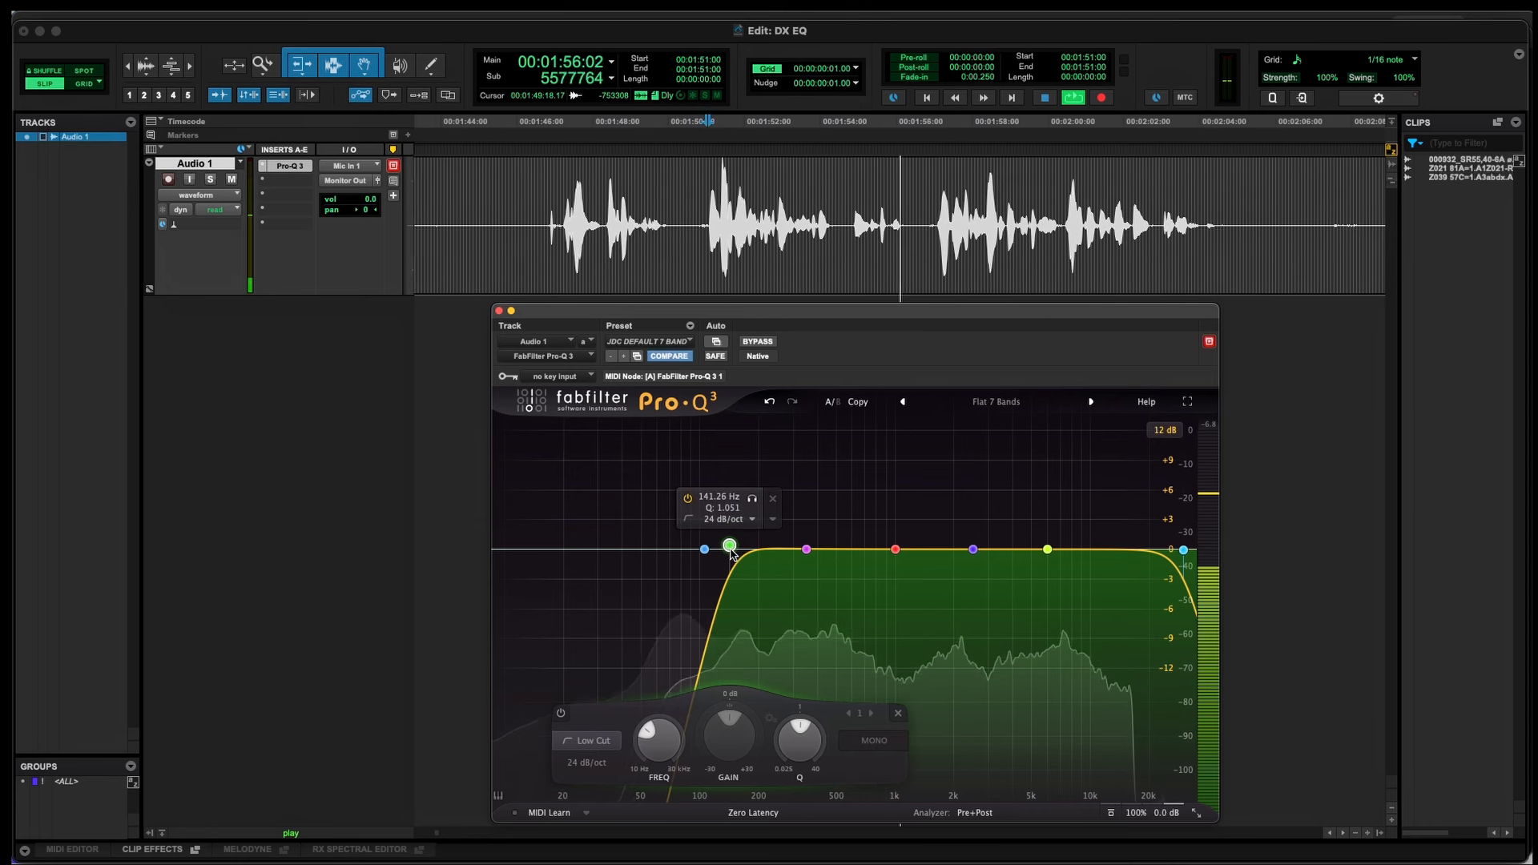
{"action": "key", "text": "space"}
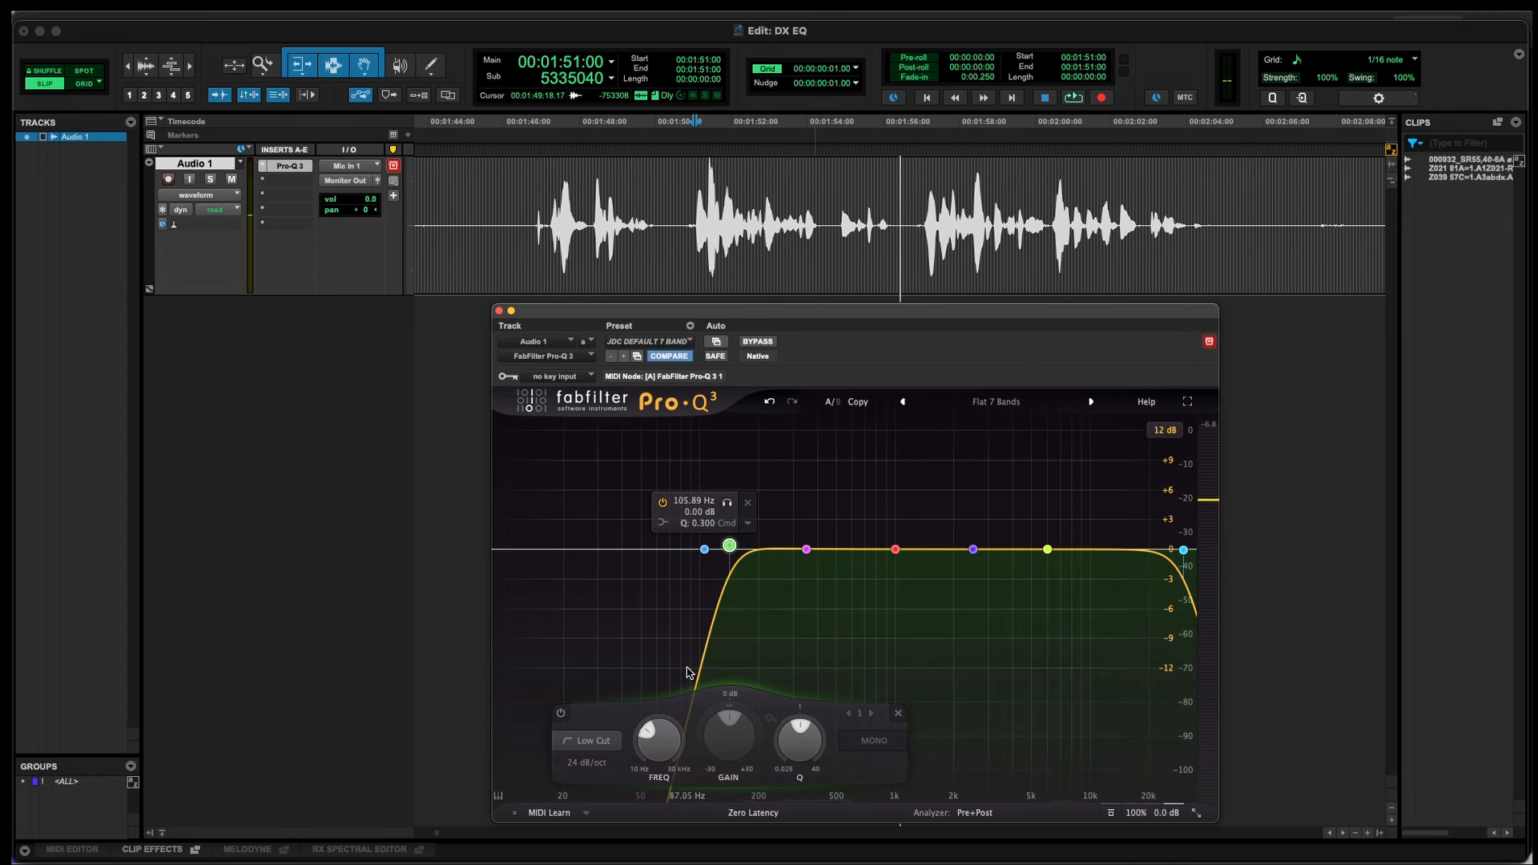
{"action": "key", "text": "space"}
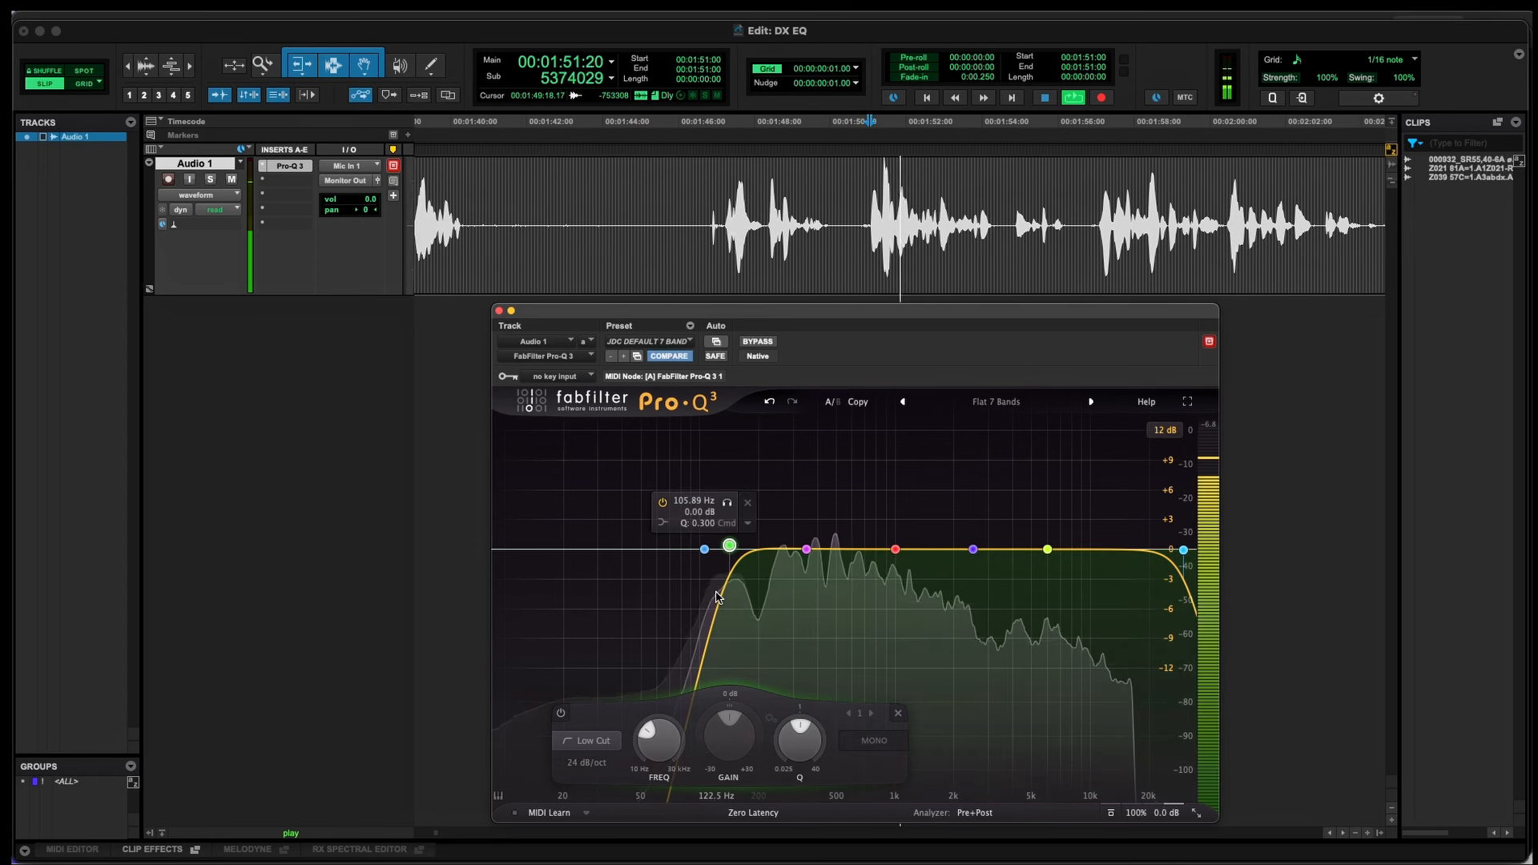
{"action": "key", "text": "space"}
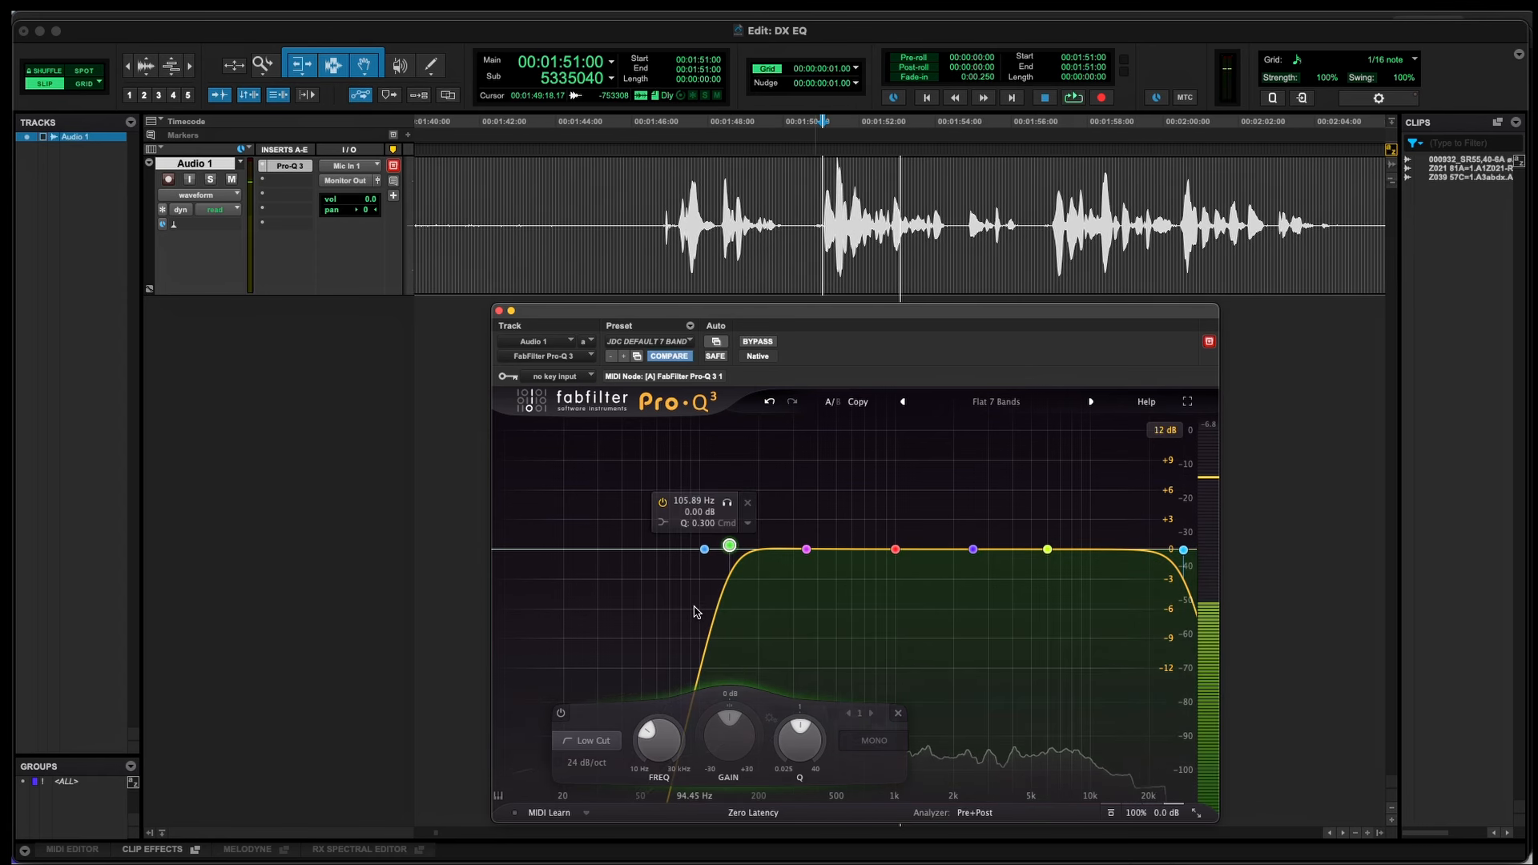
{"action": "key", "text": "space"}
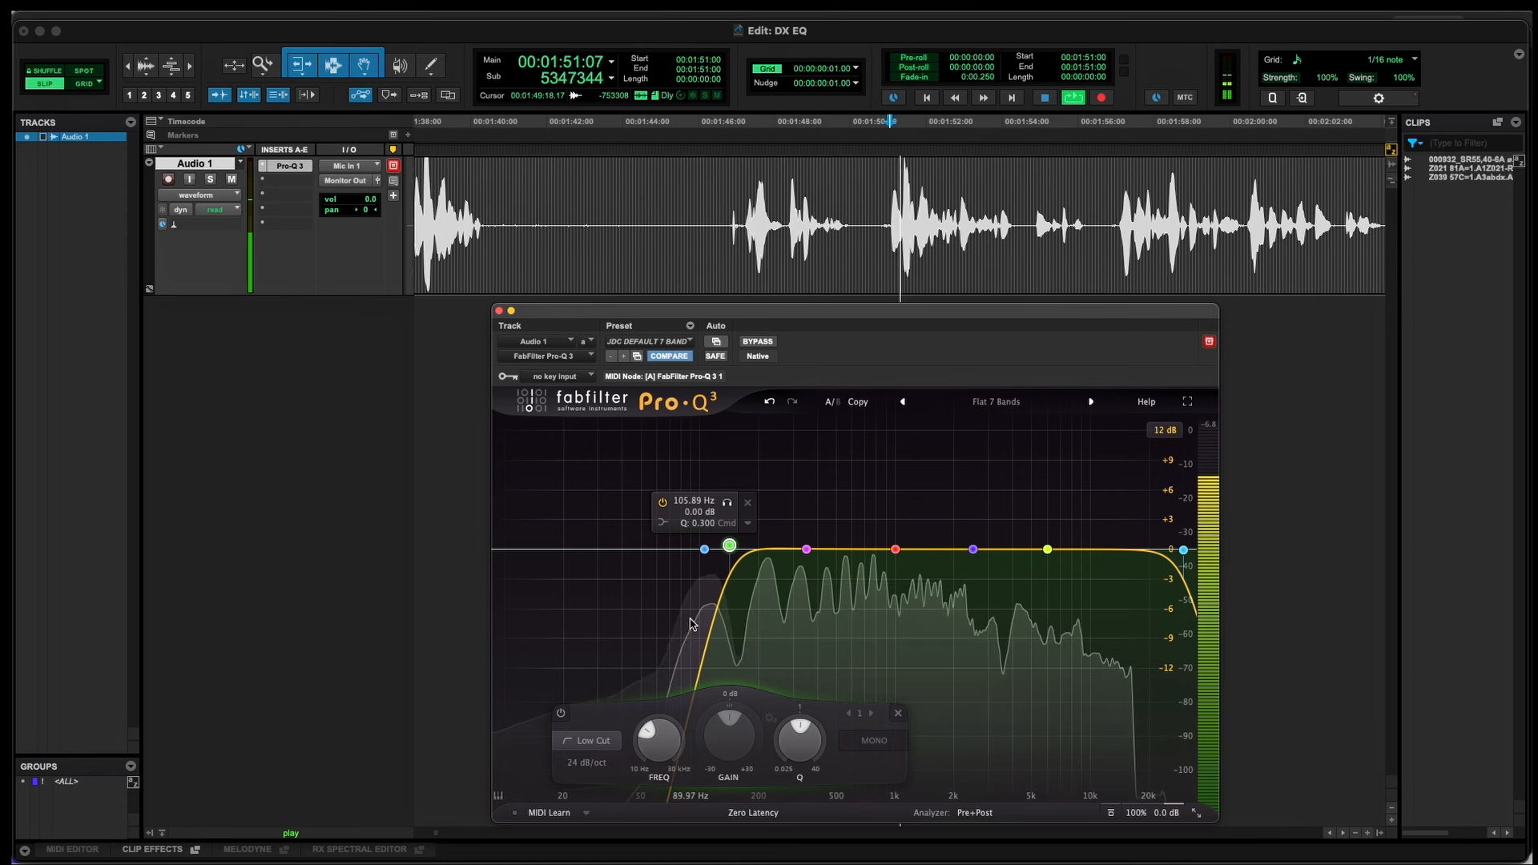
{"action": "key", "text": "space"}
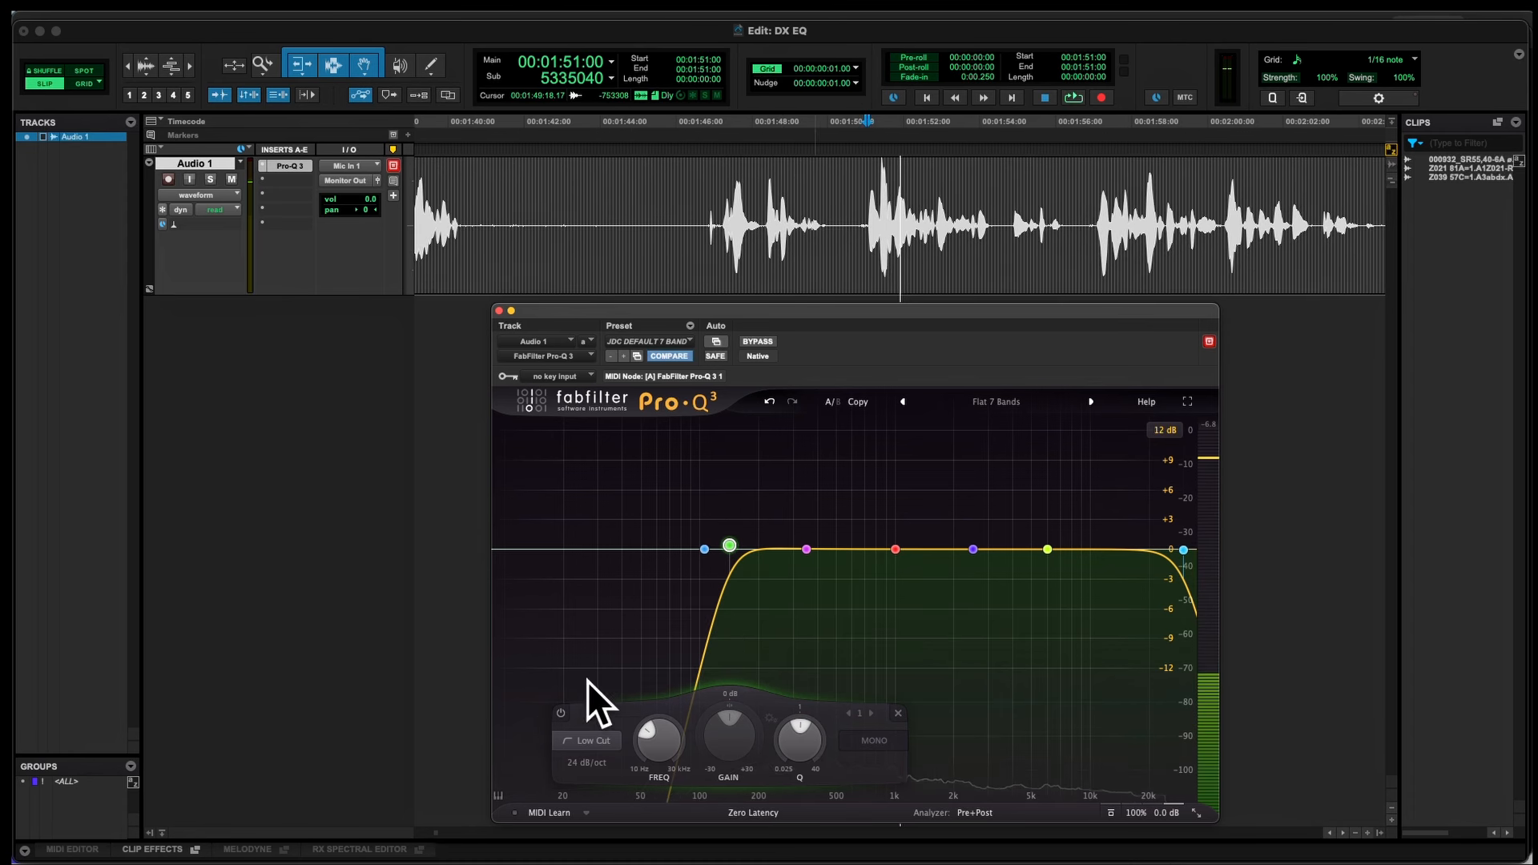
Step: Lower the Low Cut frequency to about 75 Hz with a Q of about 0.98 while auditioning the phrase
{"action": "key", "text": "space"}
{"action": "key", "text": "space"}
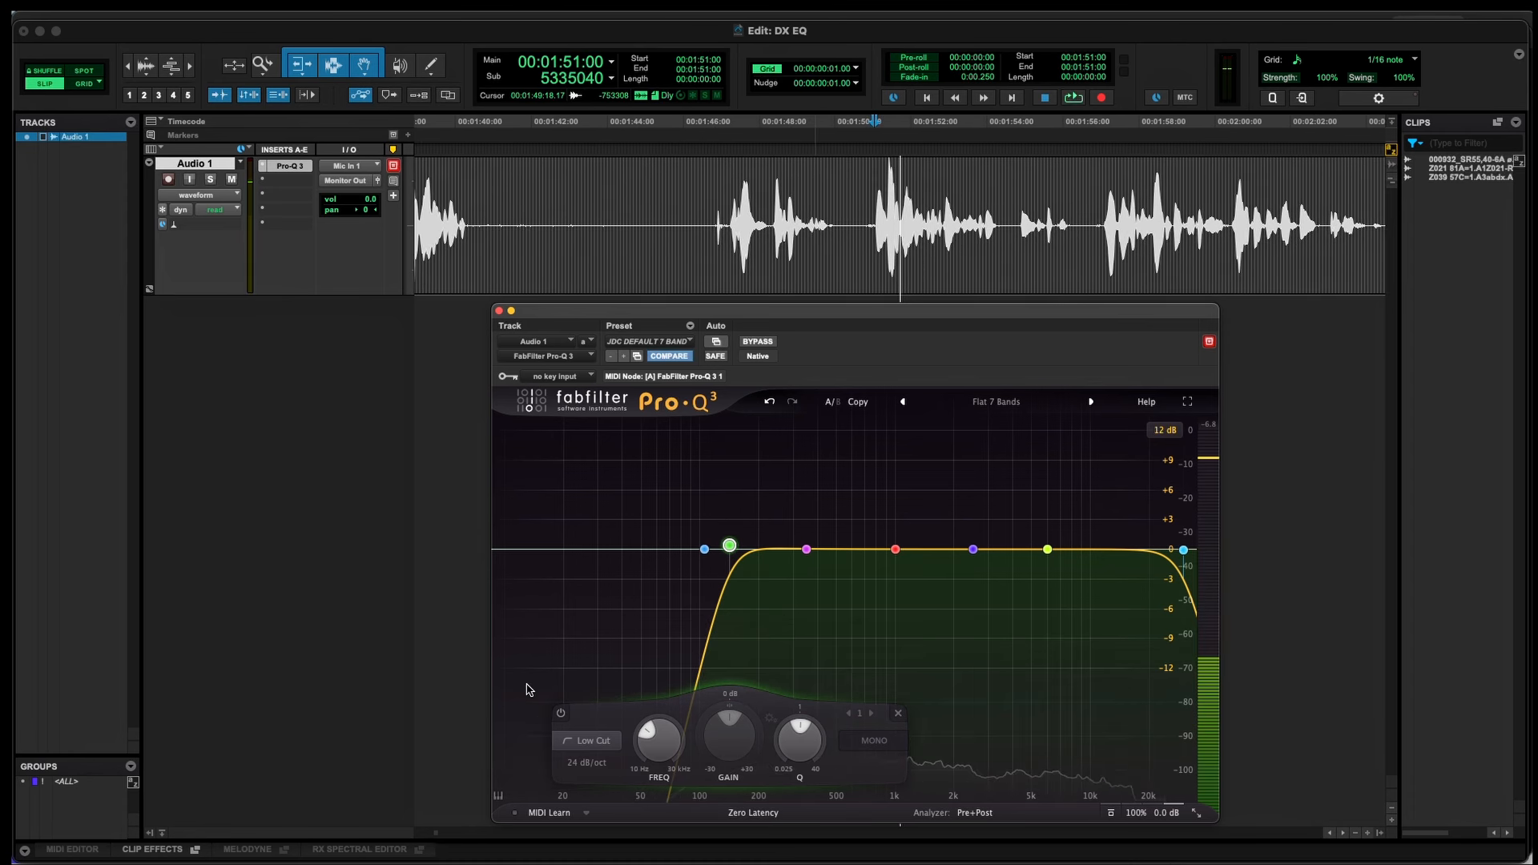
{"action": "mouse_move", "coordinate": [729, 547]}
{"action": "key", "text": "space"}
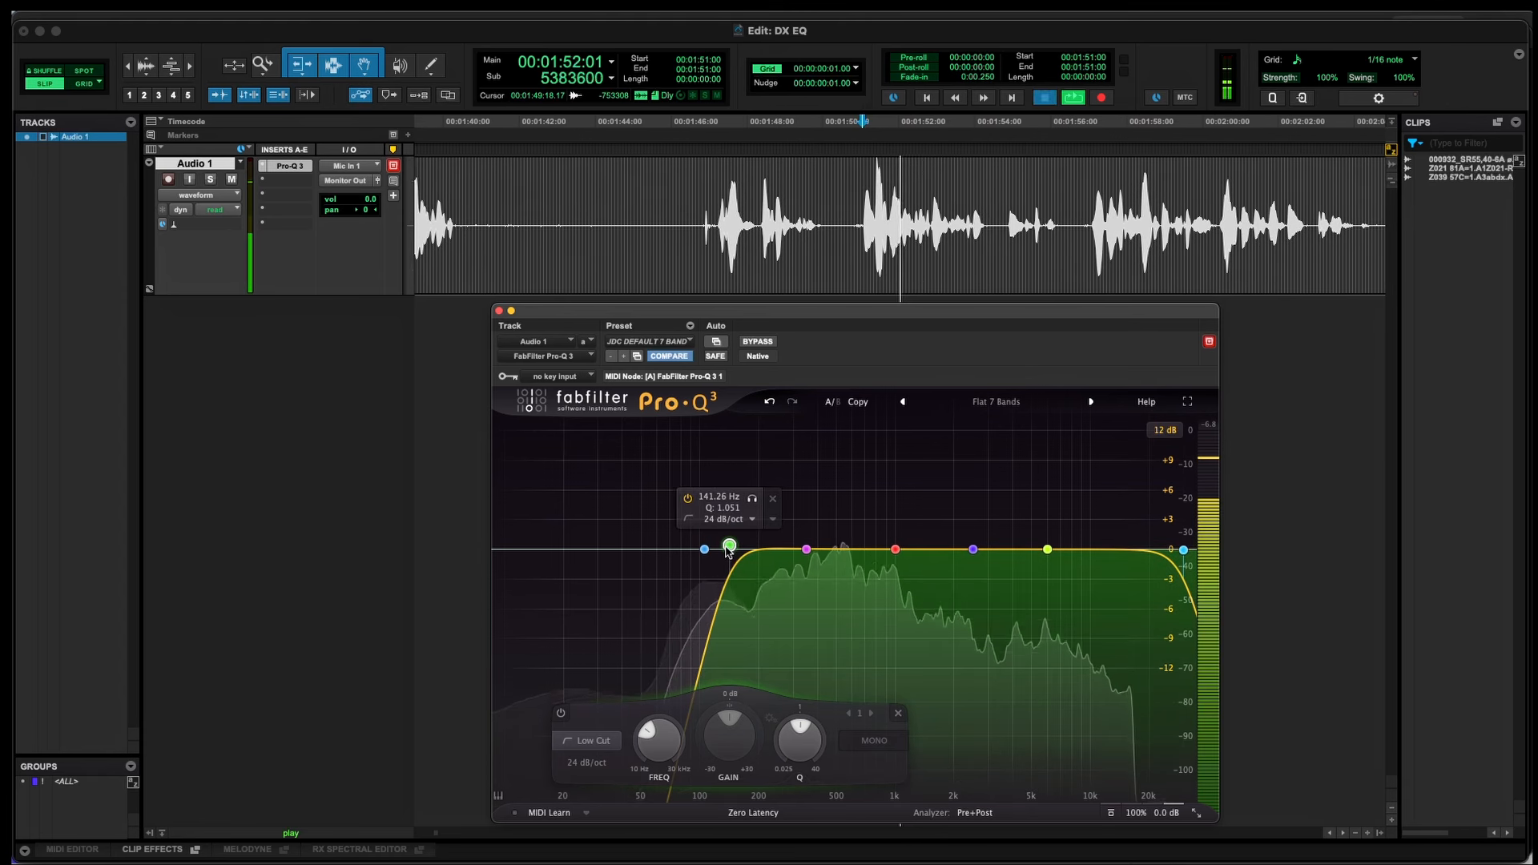
{"action": "key", "text": "space"}
{"action": "left_click_drag", "start_coordinate": [729, 549], "coordinate": [722, 550]}
{"action": "key", "text": "space"}
{"action": "left_click_drag", "start_coordinate": [724, 551], "coordinate": [679, 554]}
{"action": "key", "text": "space"}
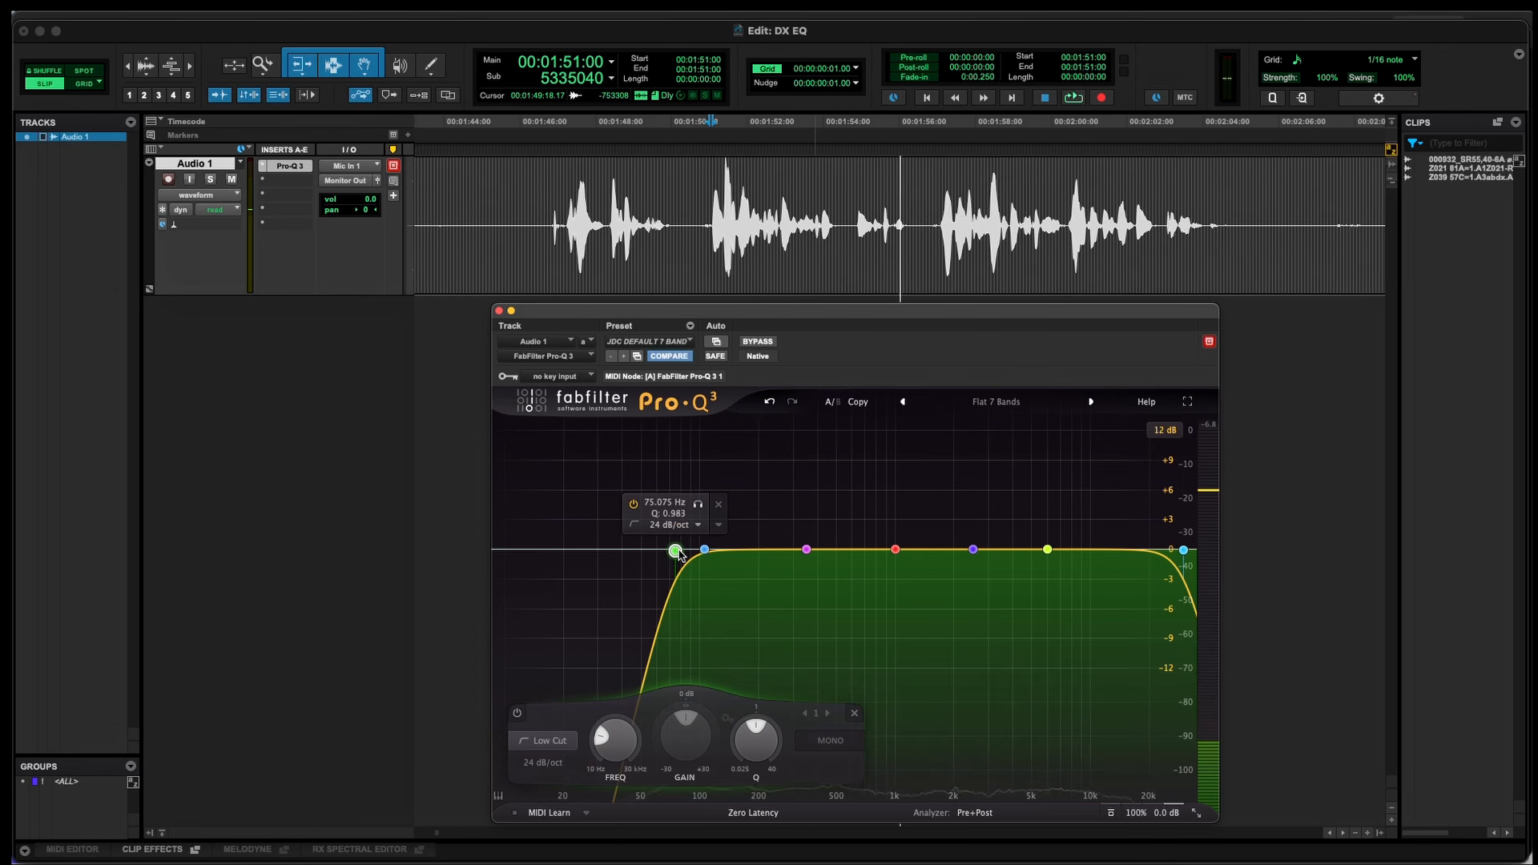
Step: Select the dialogue passage from 00:01:50:02 to 00:02:04:11 on Audio 1 and audition it
{"action": "left_click_drag", "start_coordinate": [675, 224], "coordinate": [1218, 227]}
{"action": "key", "text": "space"}
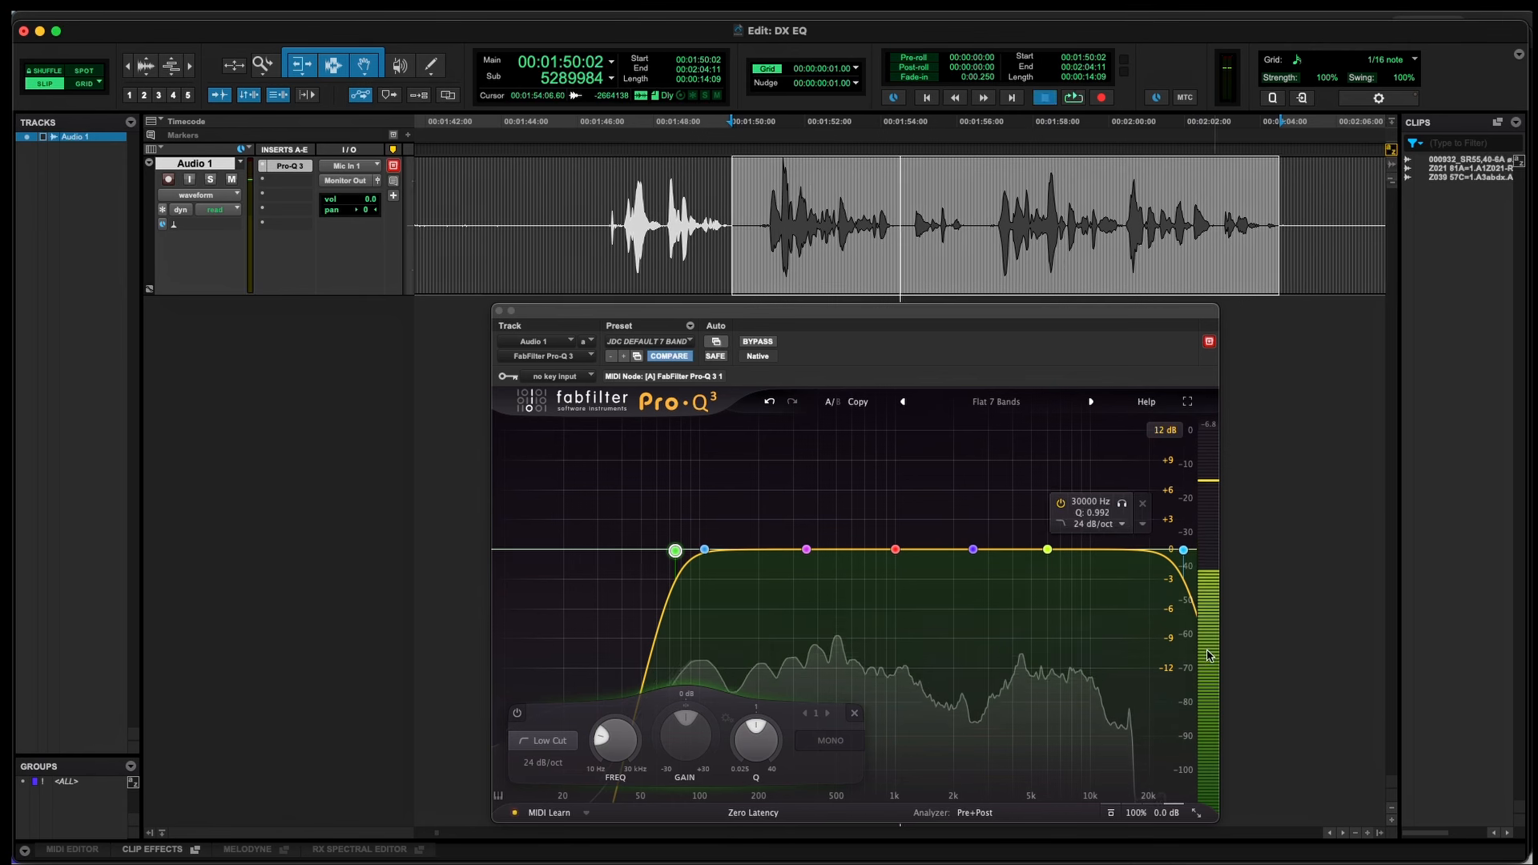
{"action": "key", "text": "space"}
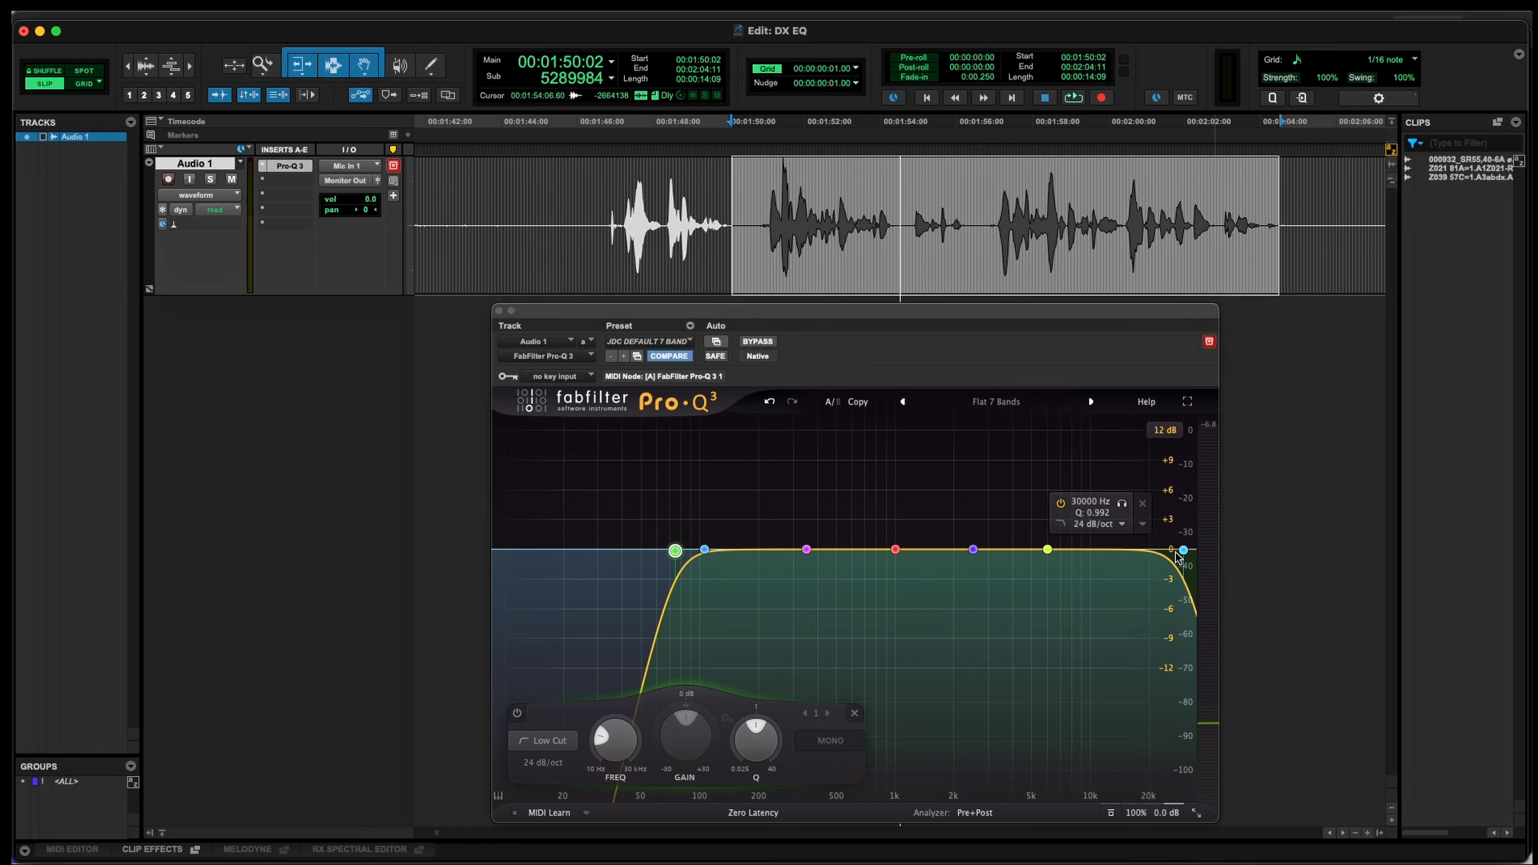
{"action": "key", "text": "space"}
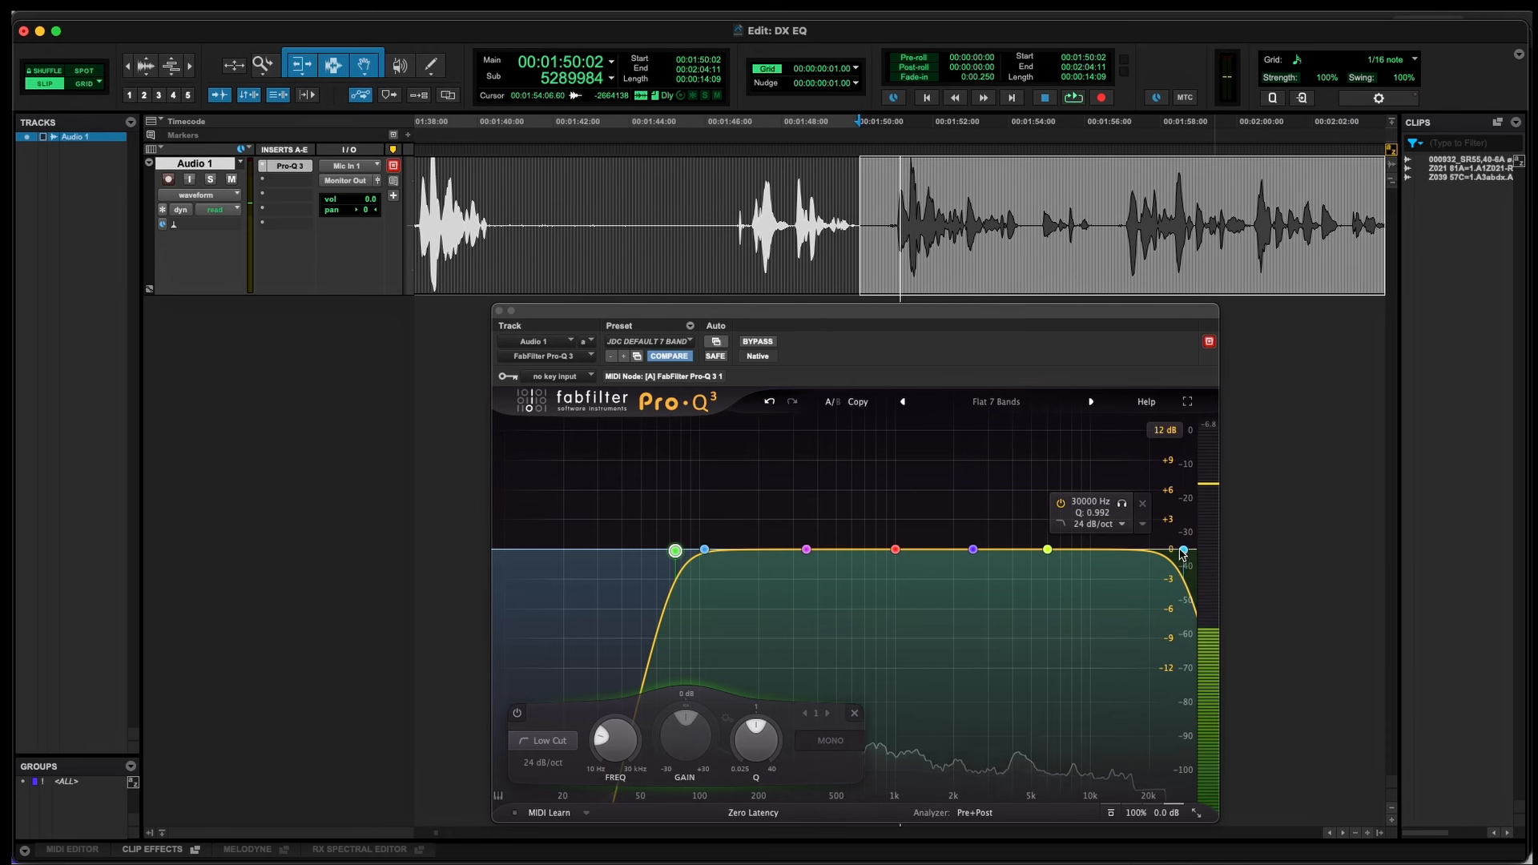
Step: Lower the High Cut frequency to about 13.4 kHz with a Q of about 1.06 and audition the passage
{"action": "left_click_drag", "start_coordinate": [1182, 550], "coordinate": [1130, 555]}
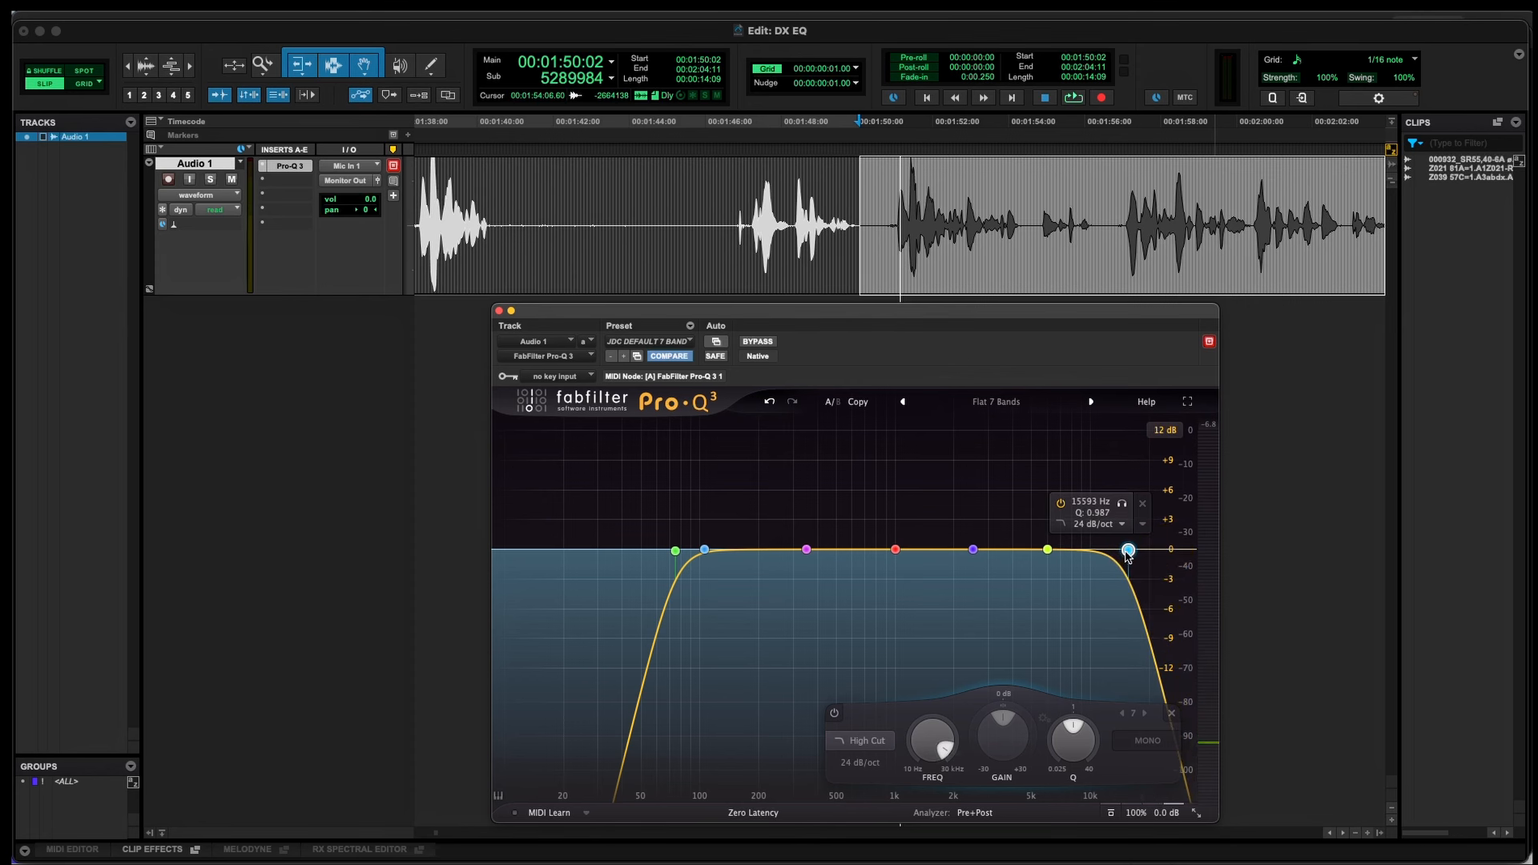
{"action": "key", "text": "space"}
{"action": "key", "text": "space"}
{"action": "left_click_drag", "start_coordinate": [1126, 552], "coordinate": [1115, 550]}
{"action": "key", "text": "space"}
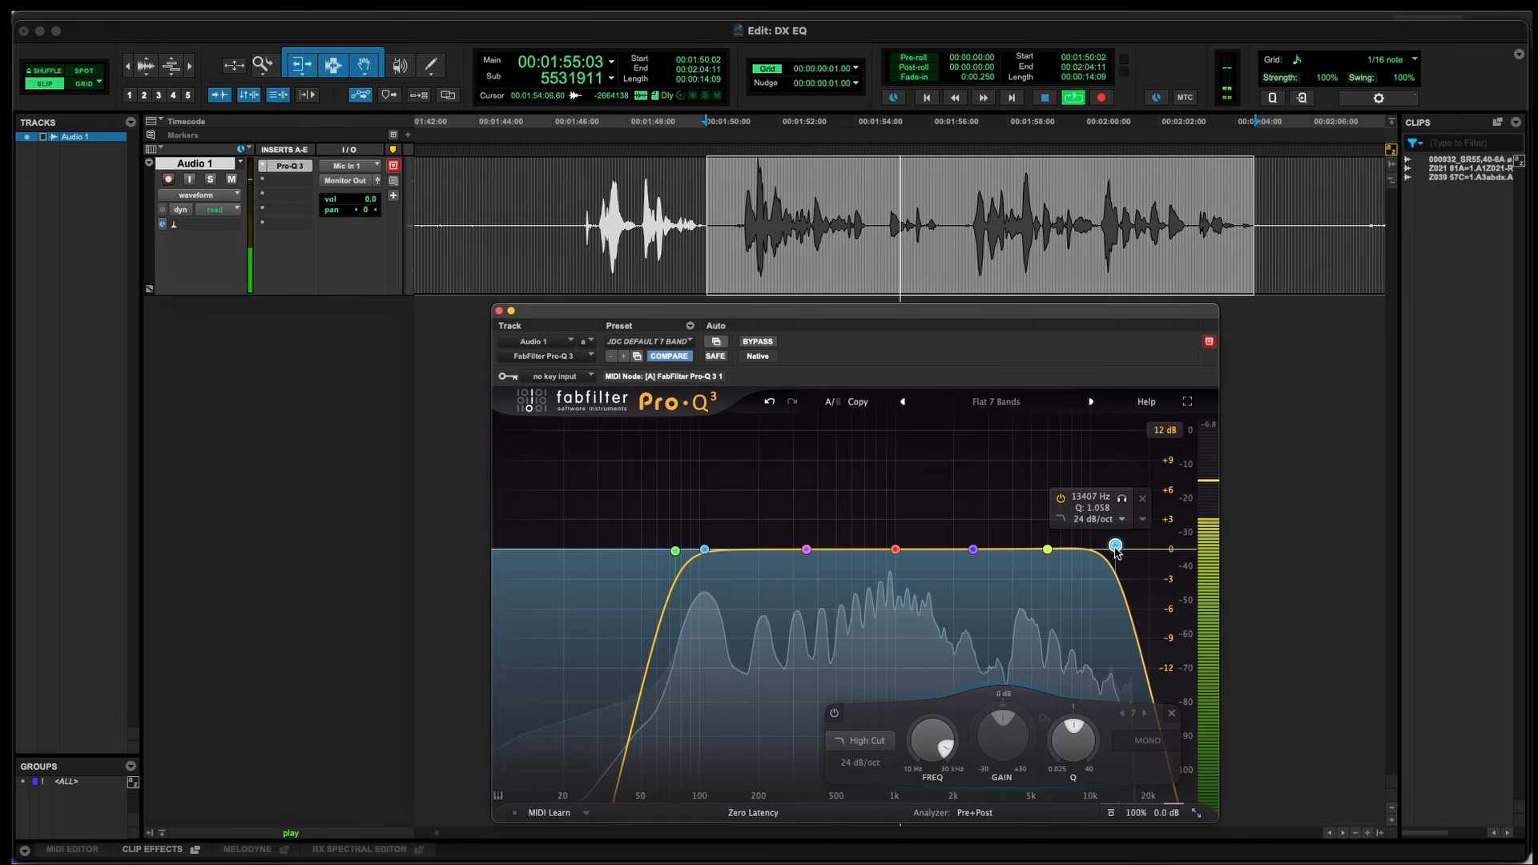
{"action": "key", "text": "space"}
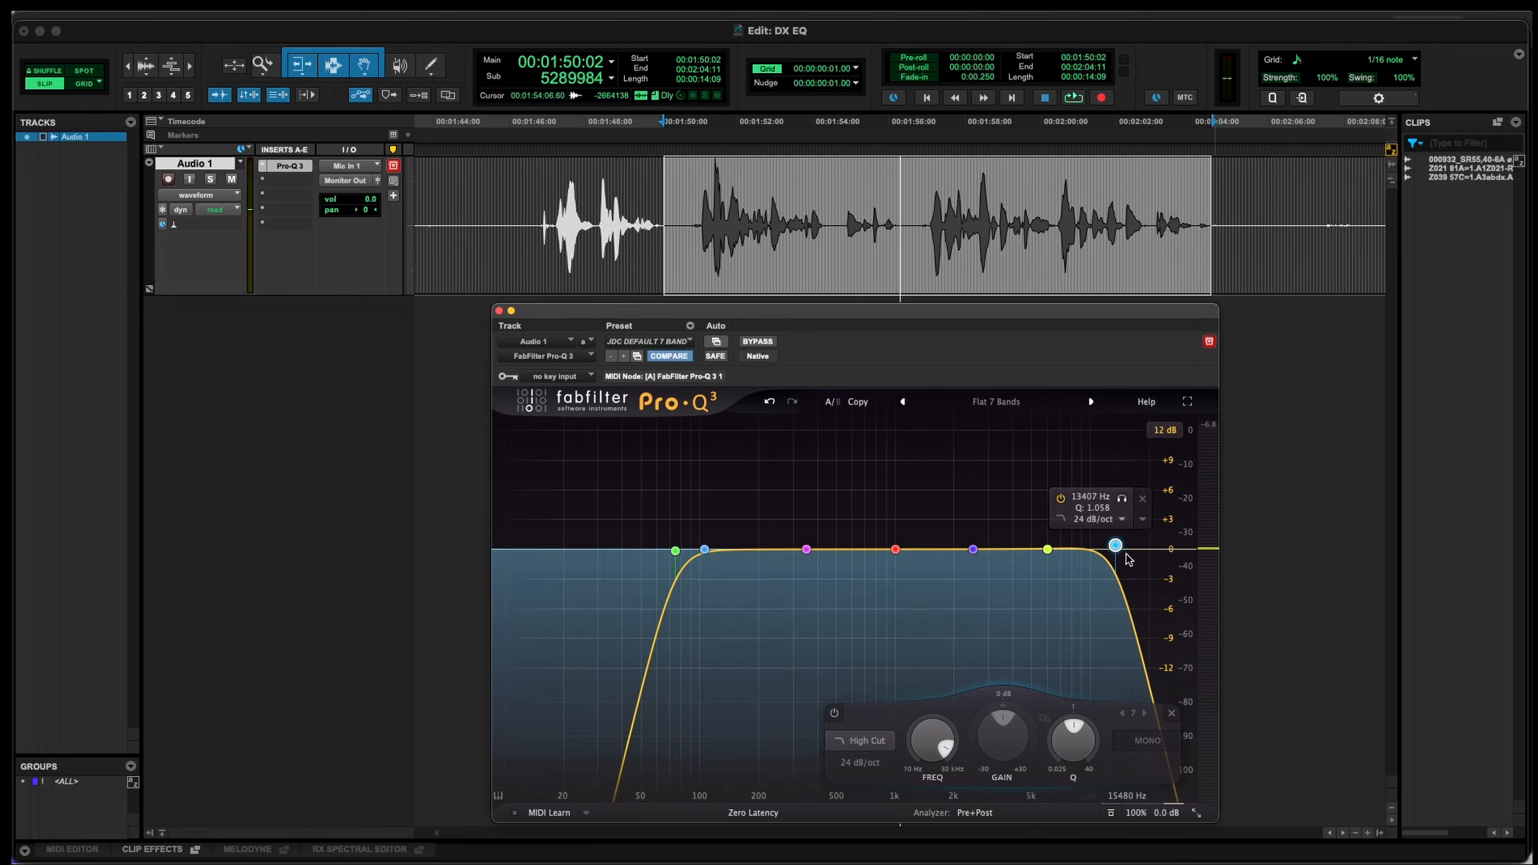
Step: Audition the passage with the High Cut down at about 6.6 kHz, and raise it to about 15 kHz
{"action": "key", "text": "space"}
{"action": "left_click_drag", "start_coordinate": [1116, 547], "coordinate": [1057, 549]}
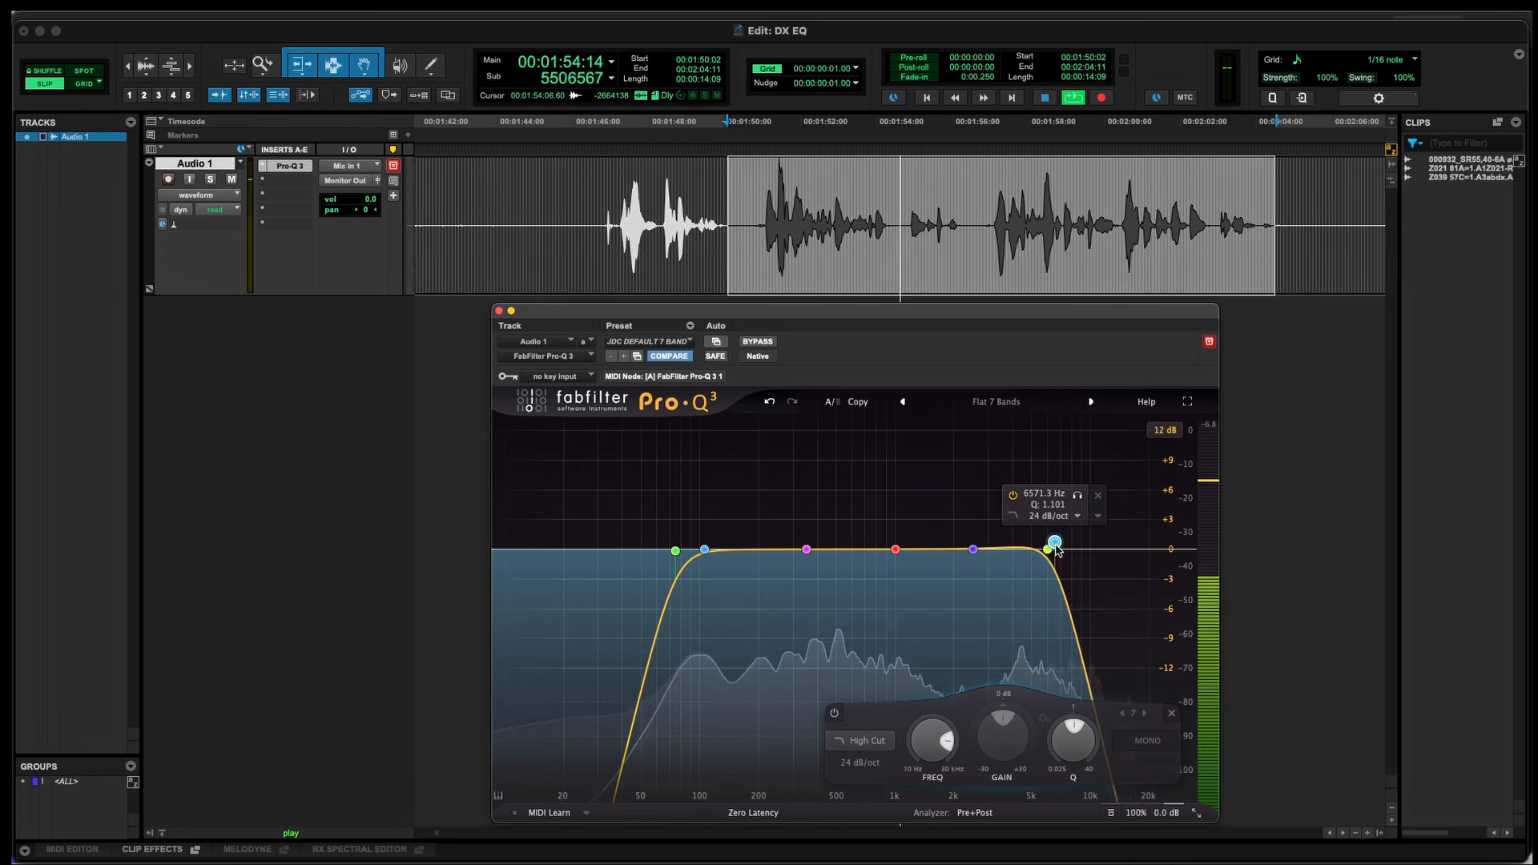
{"action": "key", "text": "space"}
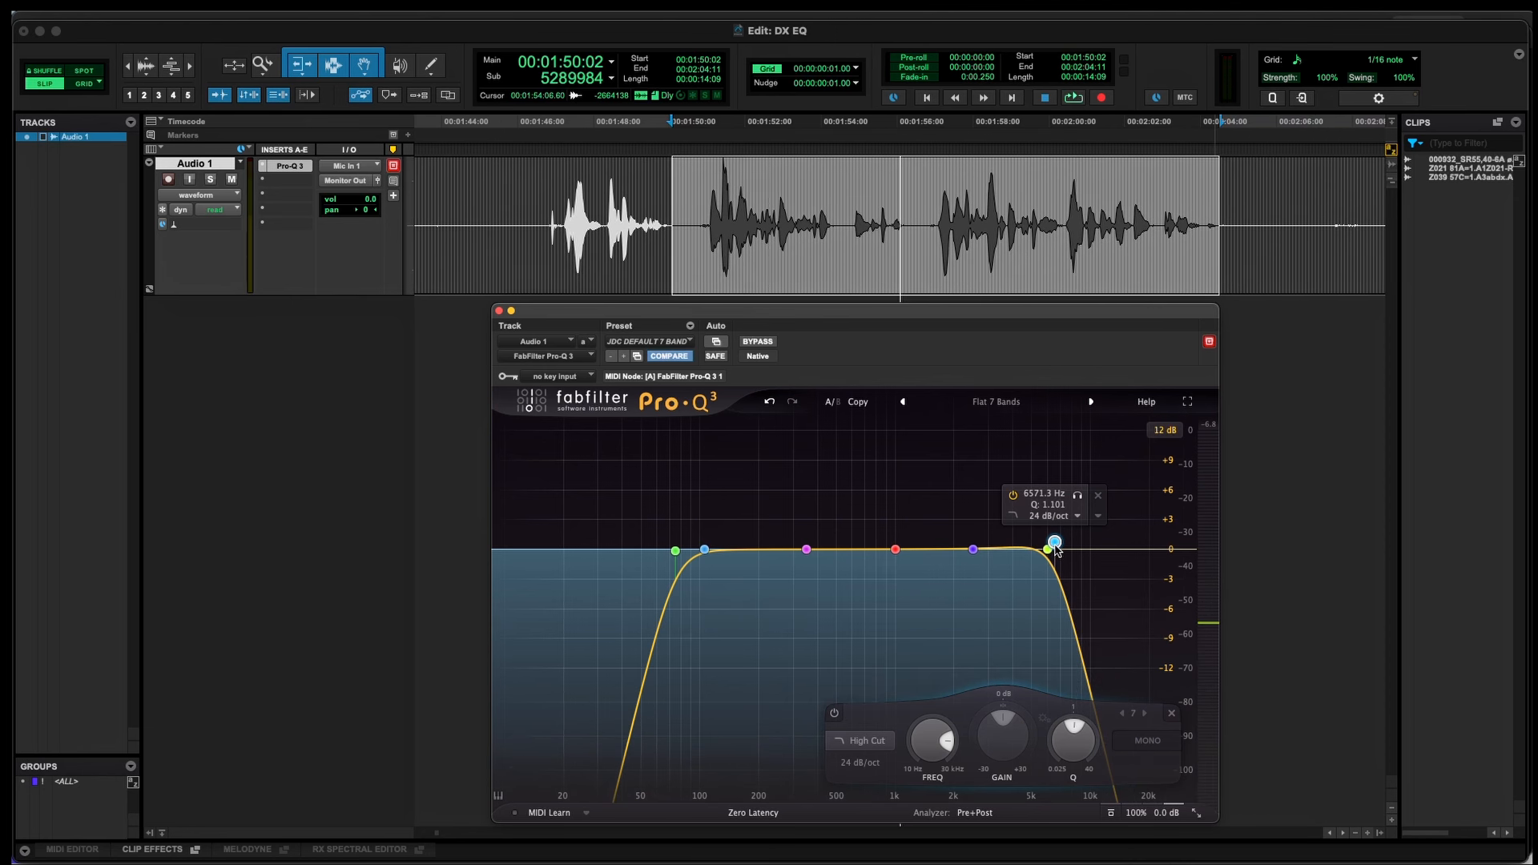
{"action": "key", "text": "space"}
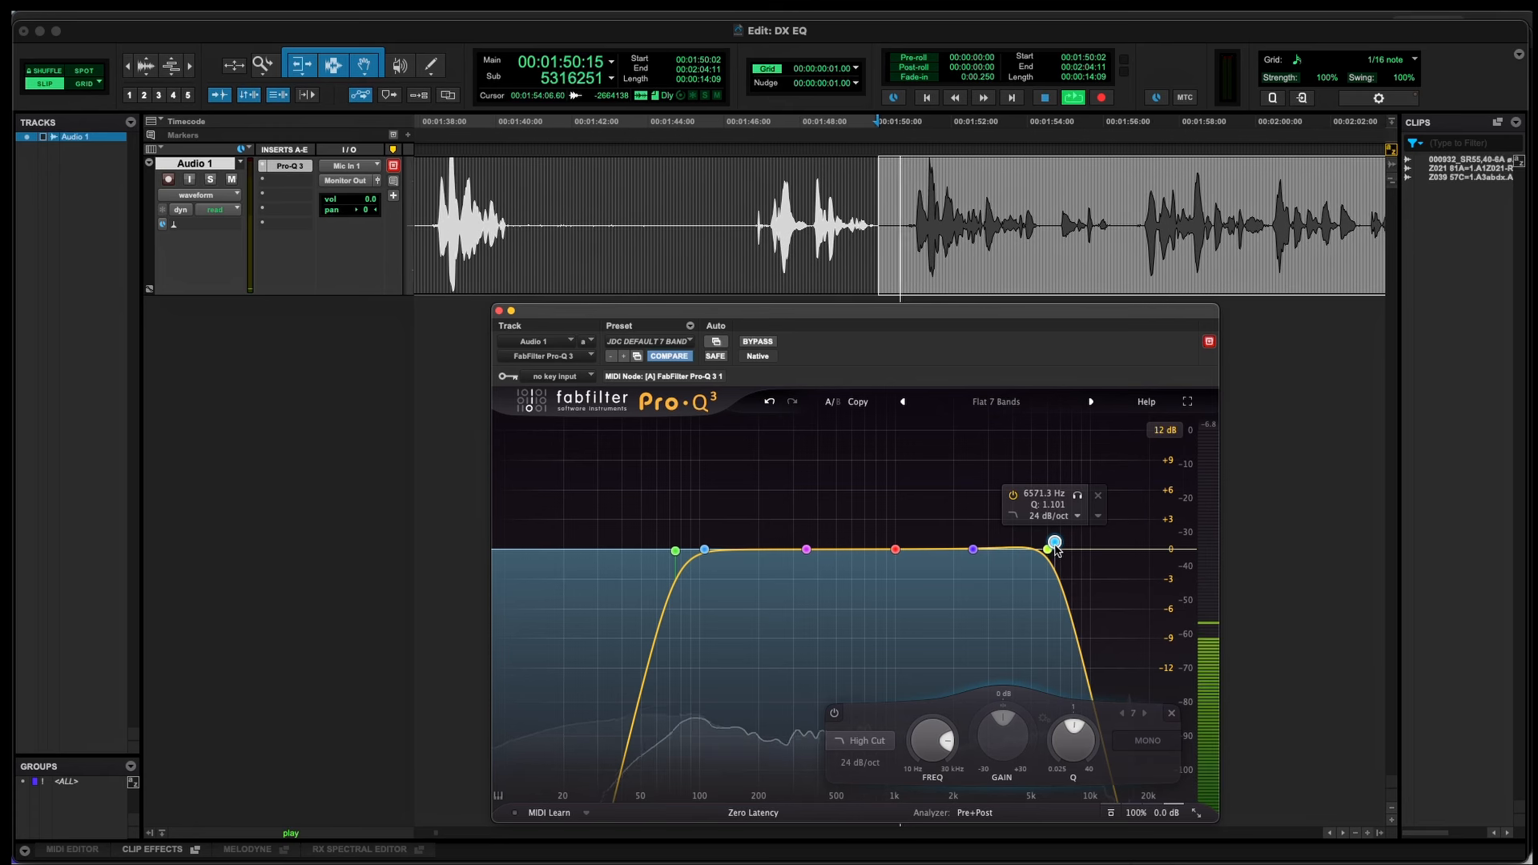
{"action": "left_click_drag", "start_coordinate": [1055, 544], "coordinate": [1126, 553]}
{"action": "key", "text": "space"}
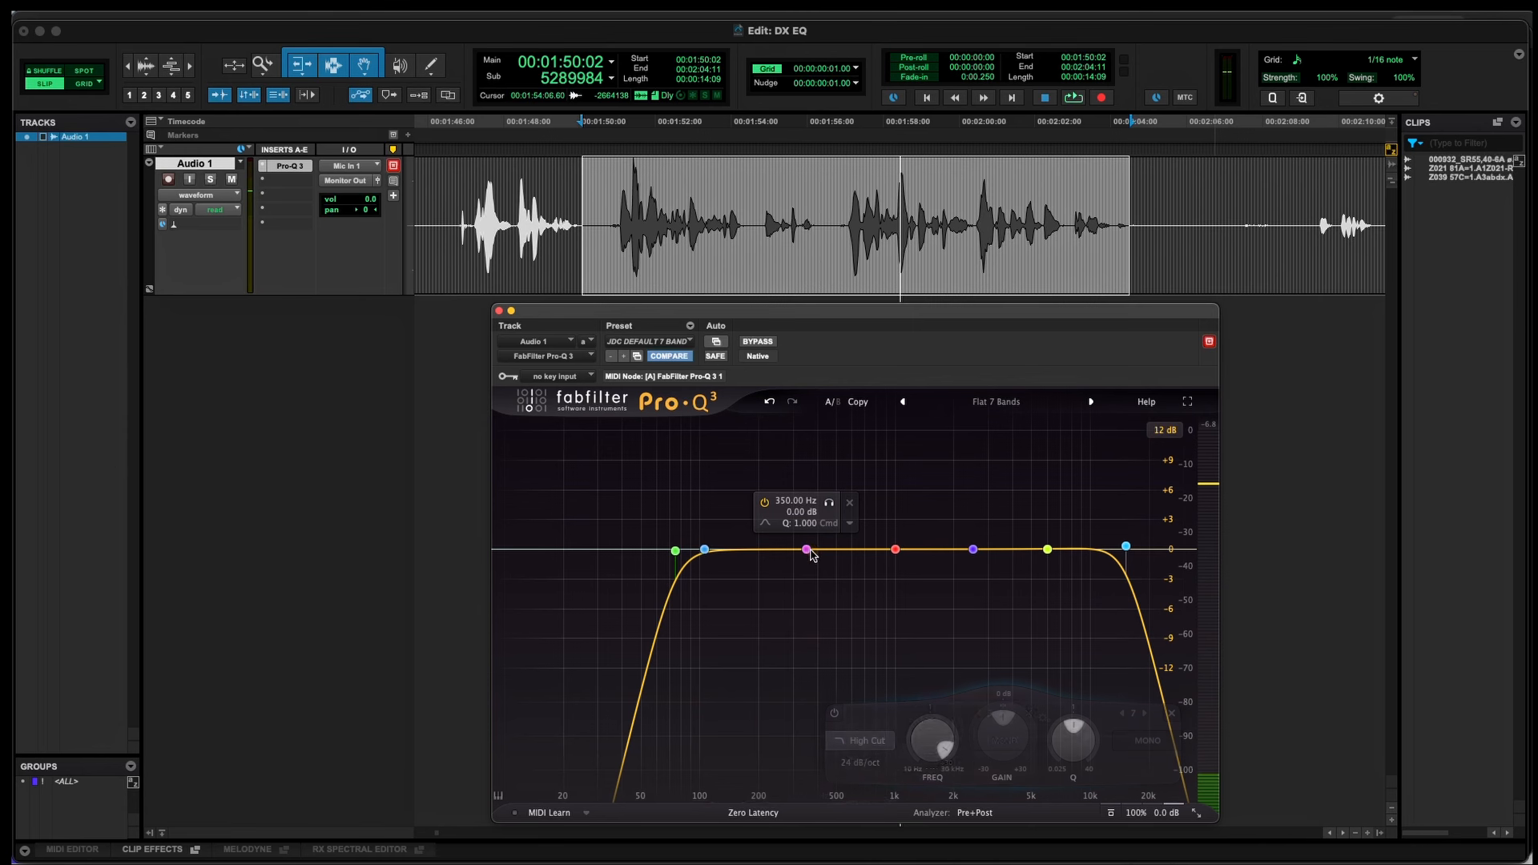
Step: Turn the 350 Hz Bell band into a cut of about 2.6 dB at 682 Hz with a Q of about 1.86, auditioning it
{"action": "left_click_drag", "start_coordinate": [816, 551], "coordinate": [854, 561]}
{"action": "scroll", "coordinate": [854, 561], "scroll_direction": "up", "scroll_amount": 3}
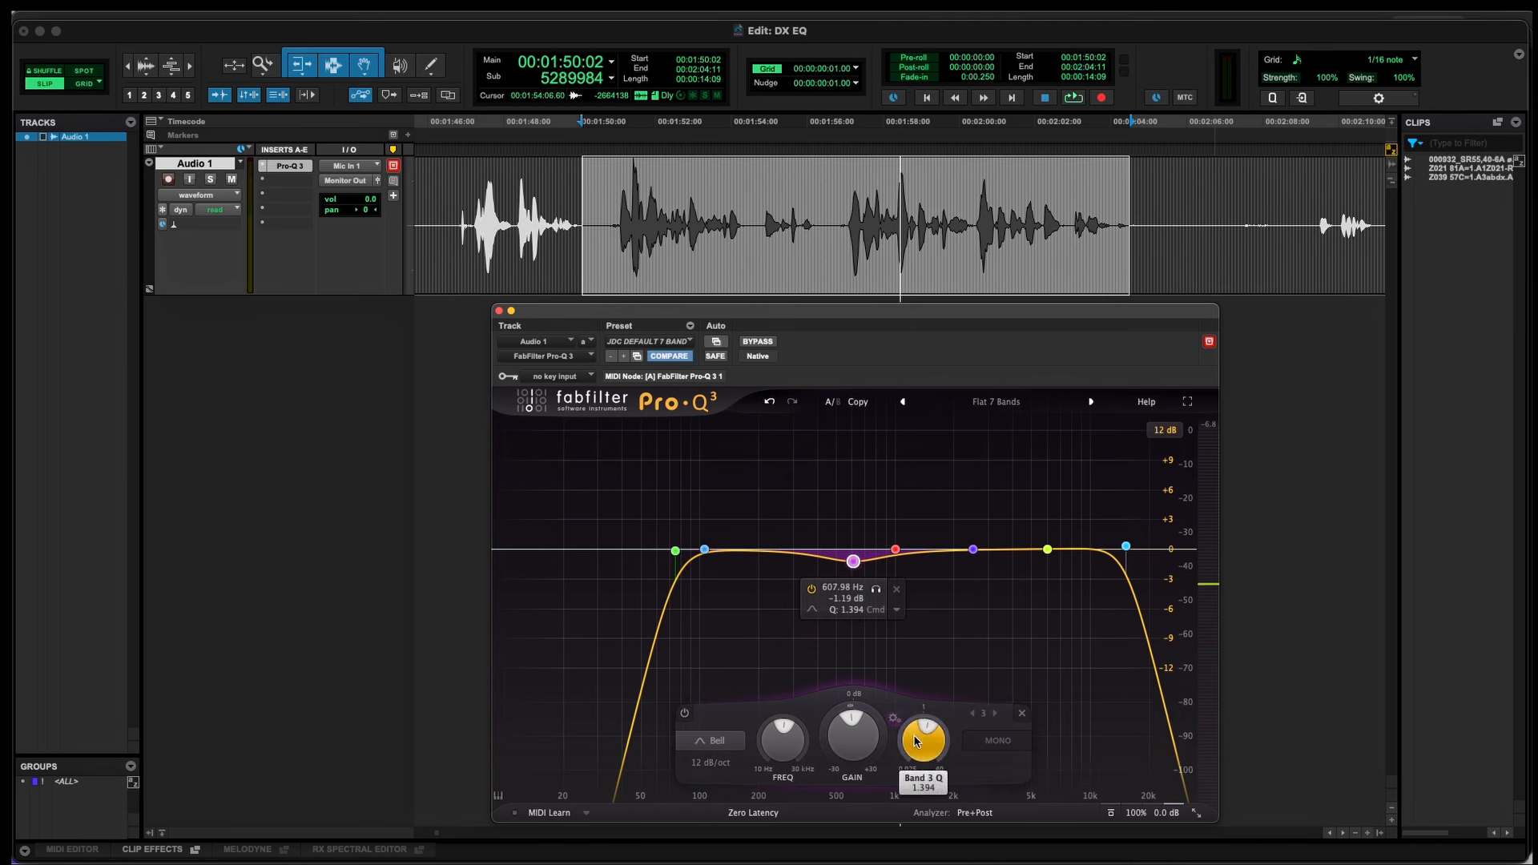
{"action": "left_click_drag", "start_coordinate": [915, 730], "coordinate": [915, 721]}
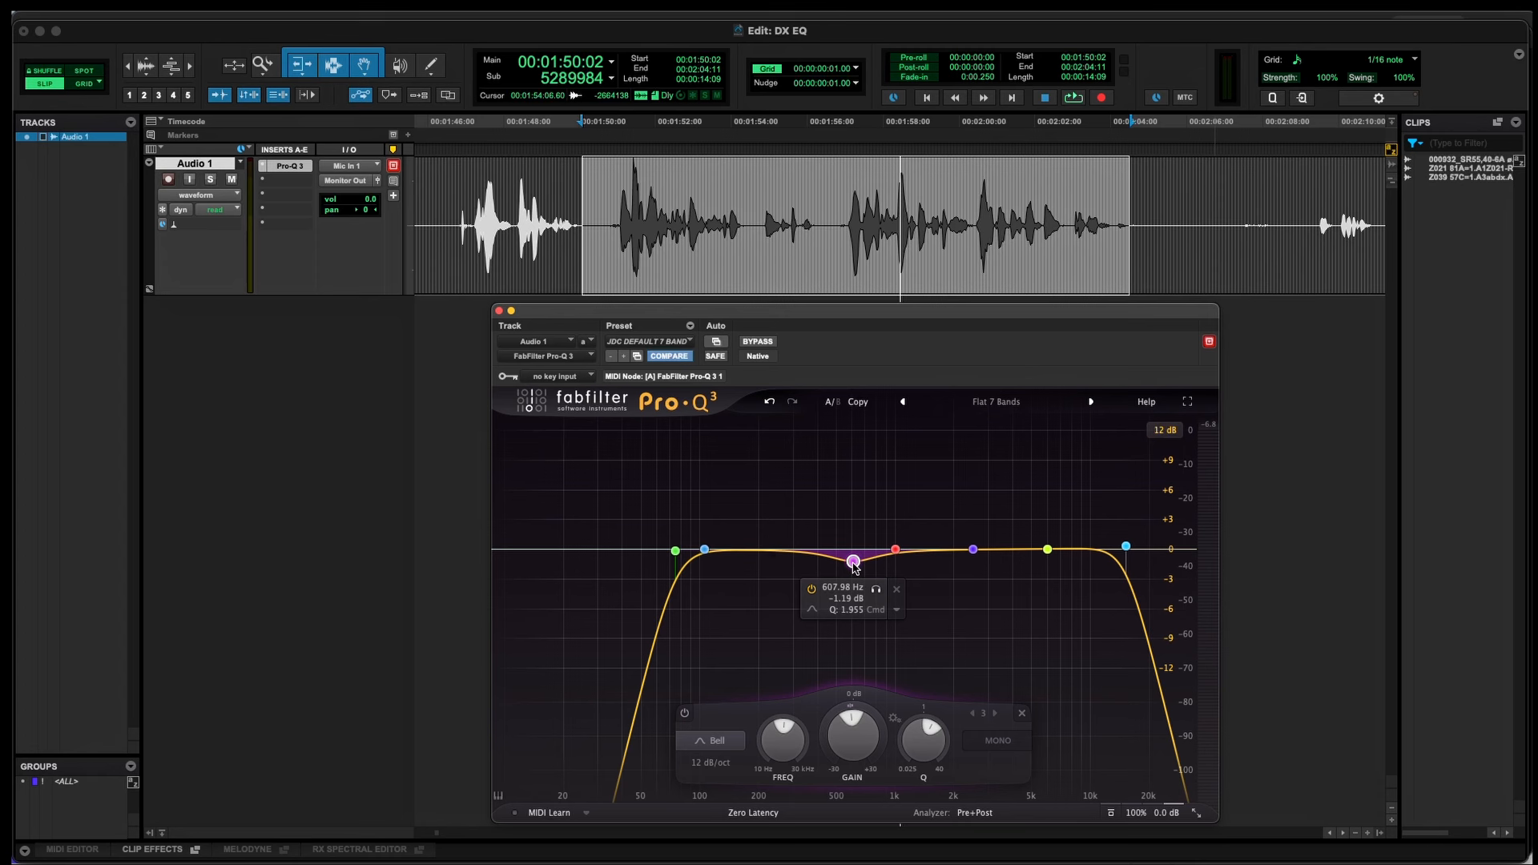
{"action": "key", "text": "space"}
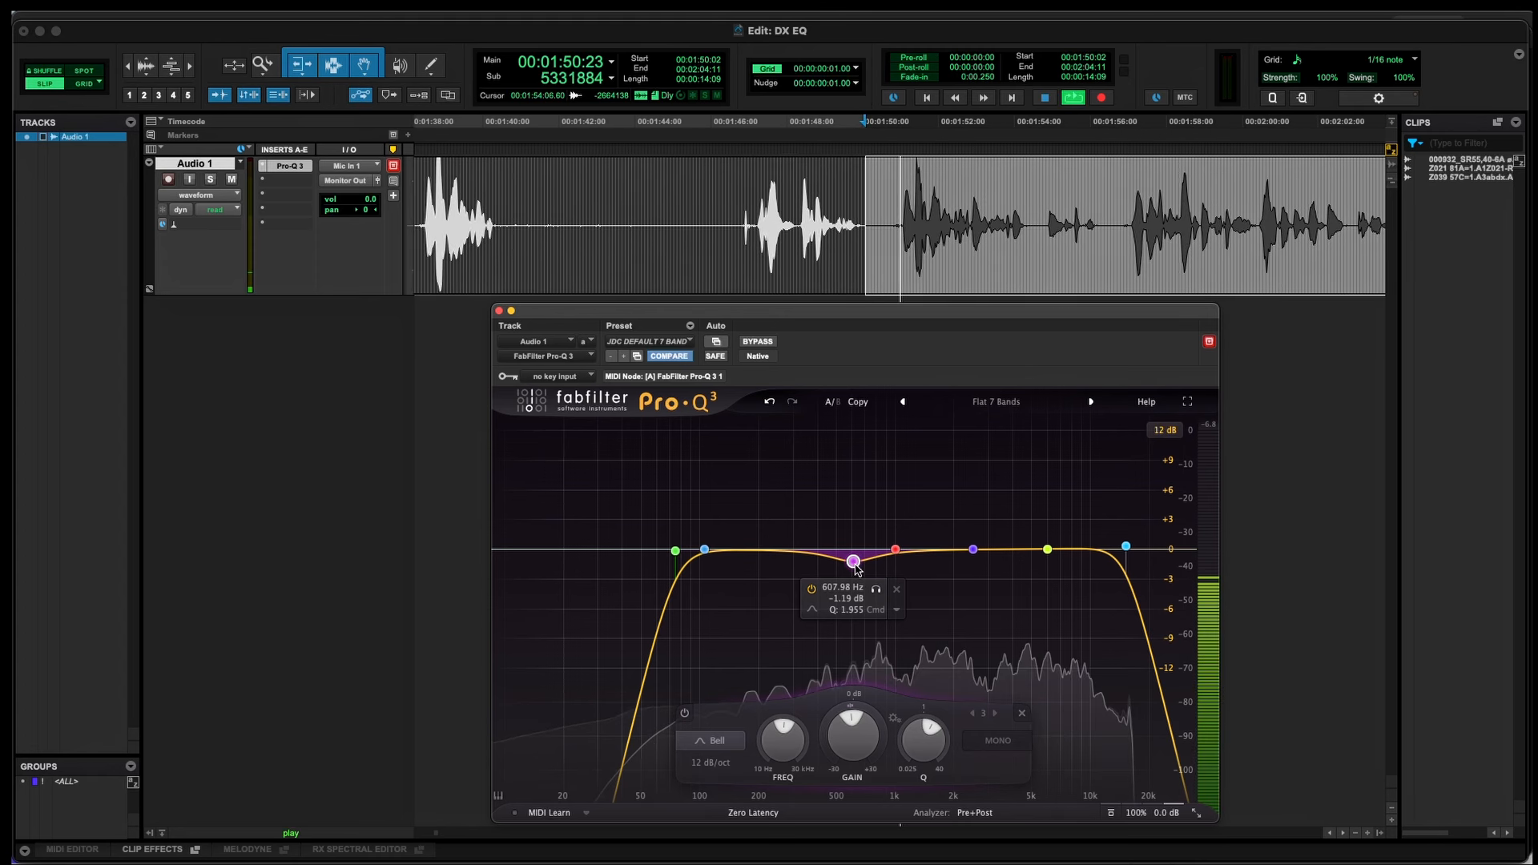
{"action": "mouse_move", "coordinate": [856, 567]}
{"action": "left_mouse_down"}
{"action": "mouse_move", "coordinate": [881, 616]}
{"action": "mouse_move", "coordinate": [865, 583]}
{"action": "left_mouse_up"}
{"action": "left_click", "coordinate": [881, 598]}
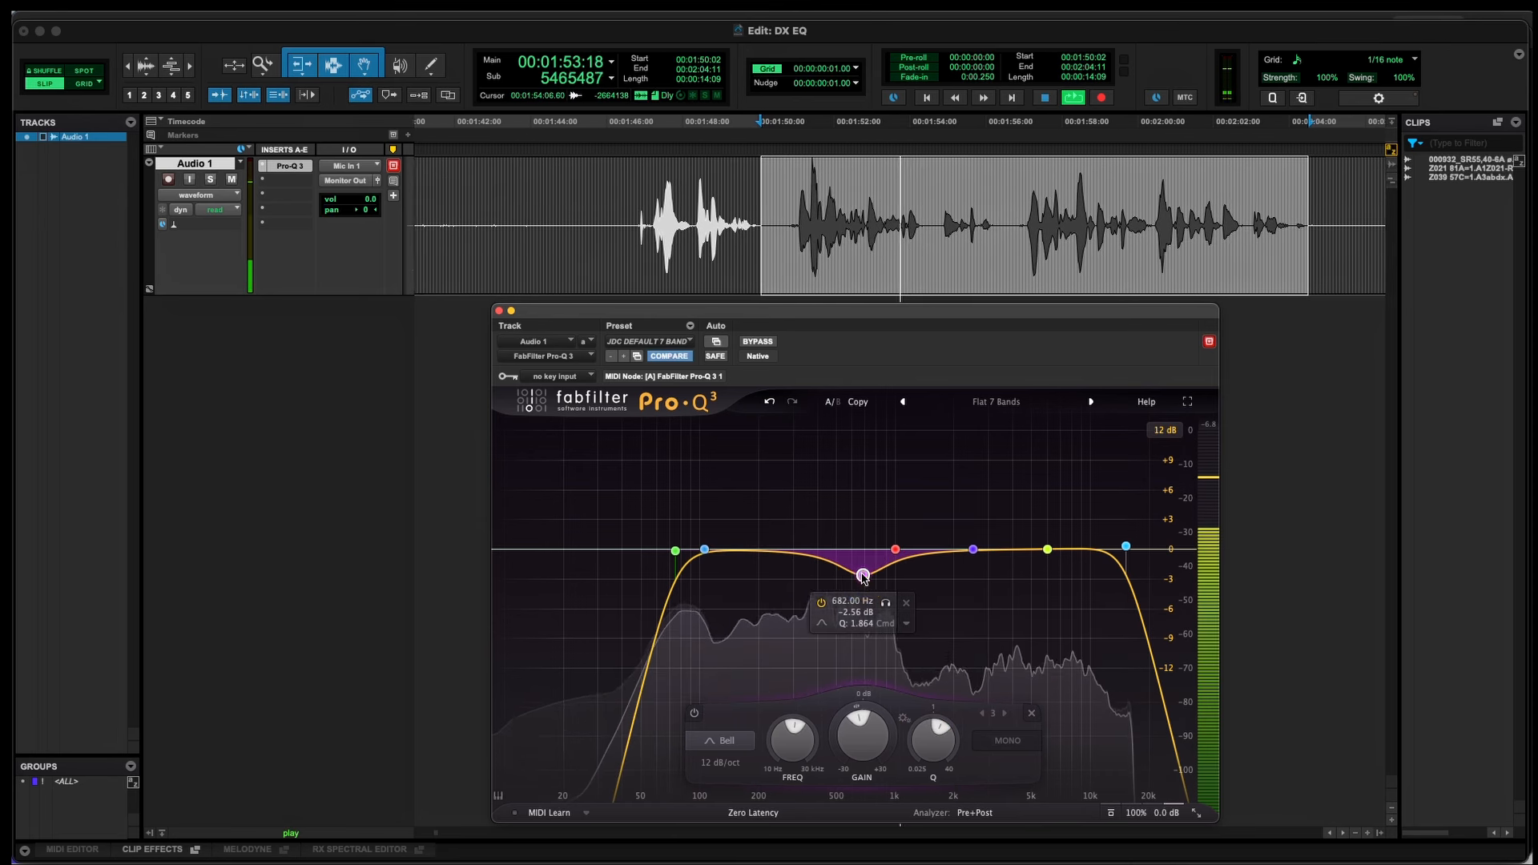
{"action": "key", "text": "space"}
Step: Change the Low Shelf band to a Bell, boost it about 1.5 dB at 147 Hz and narrow its Q
{"action": "left_click", "coordinate": [704, 549]}
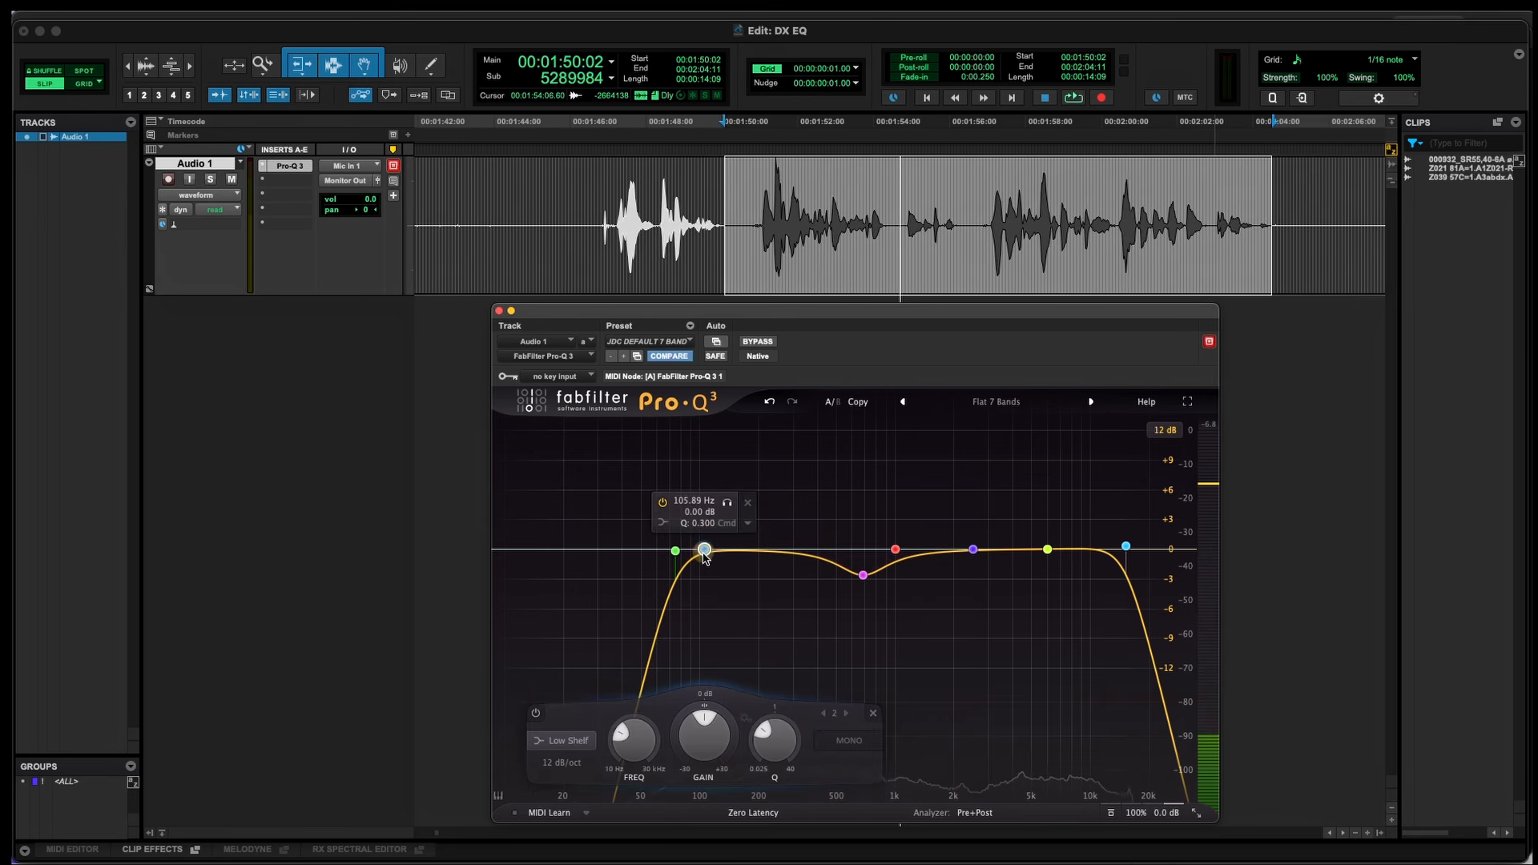
{"action": "left_click", "coordinate": [703, 730]}
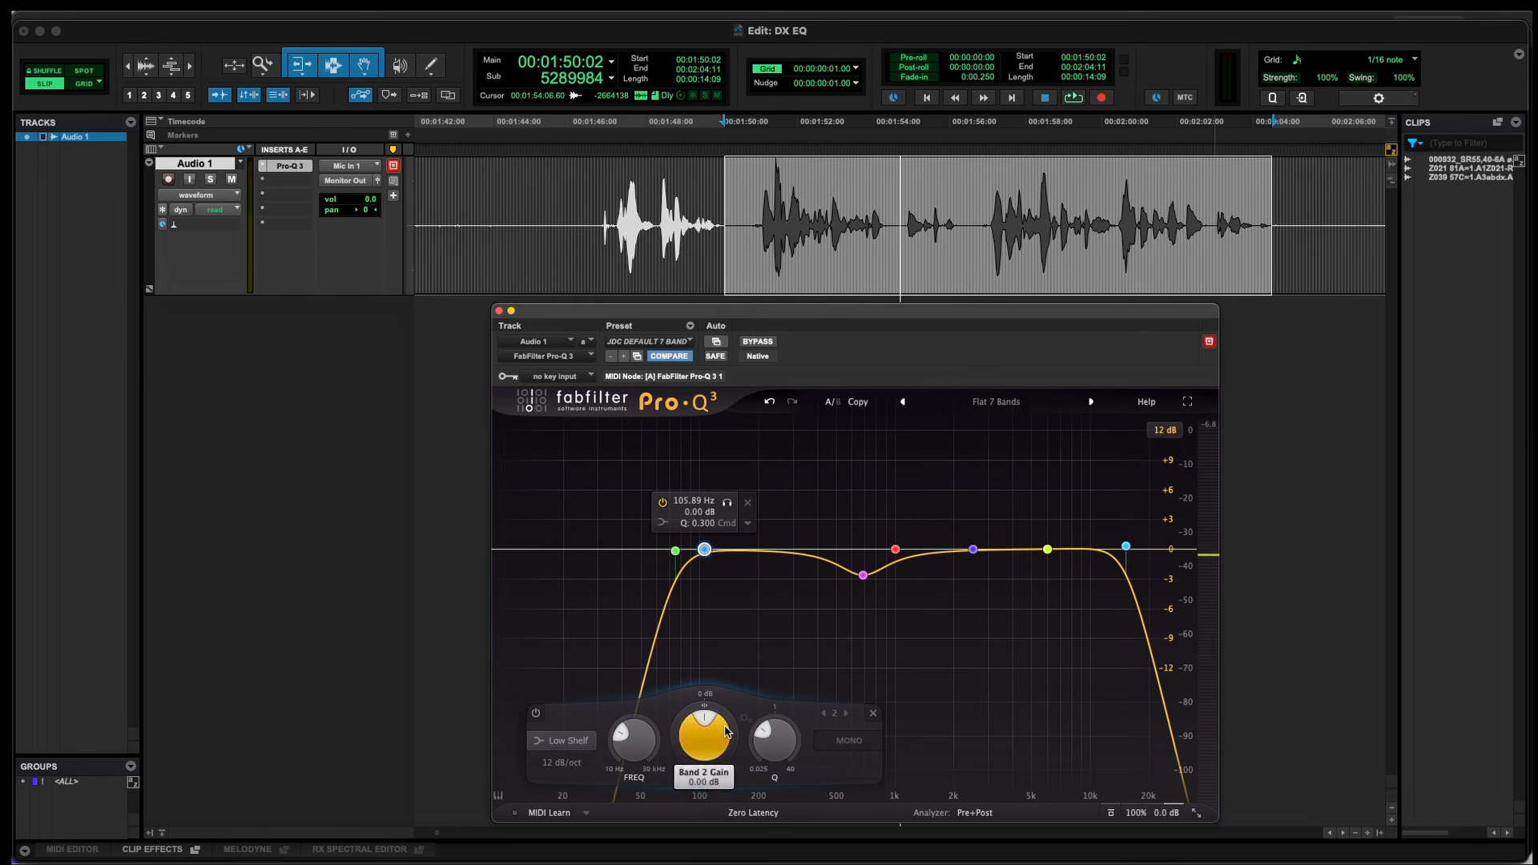
{"action": "left_click", "coordinate": [562, 740]}
{"action": "left_click", "coordinate": [557, 585]}
{"action": "left_click_drag", "start_coordinate": [774, 753], "coordinate": [783, 705]}
{"action": "left_click_drag", "start_coordinate": [704, 548], "coordinate": [733, 533]}
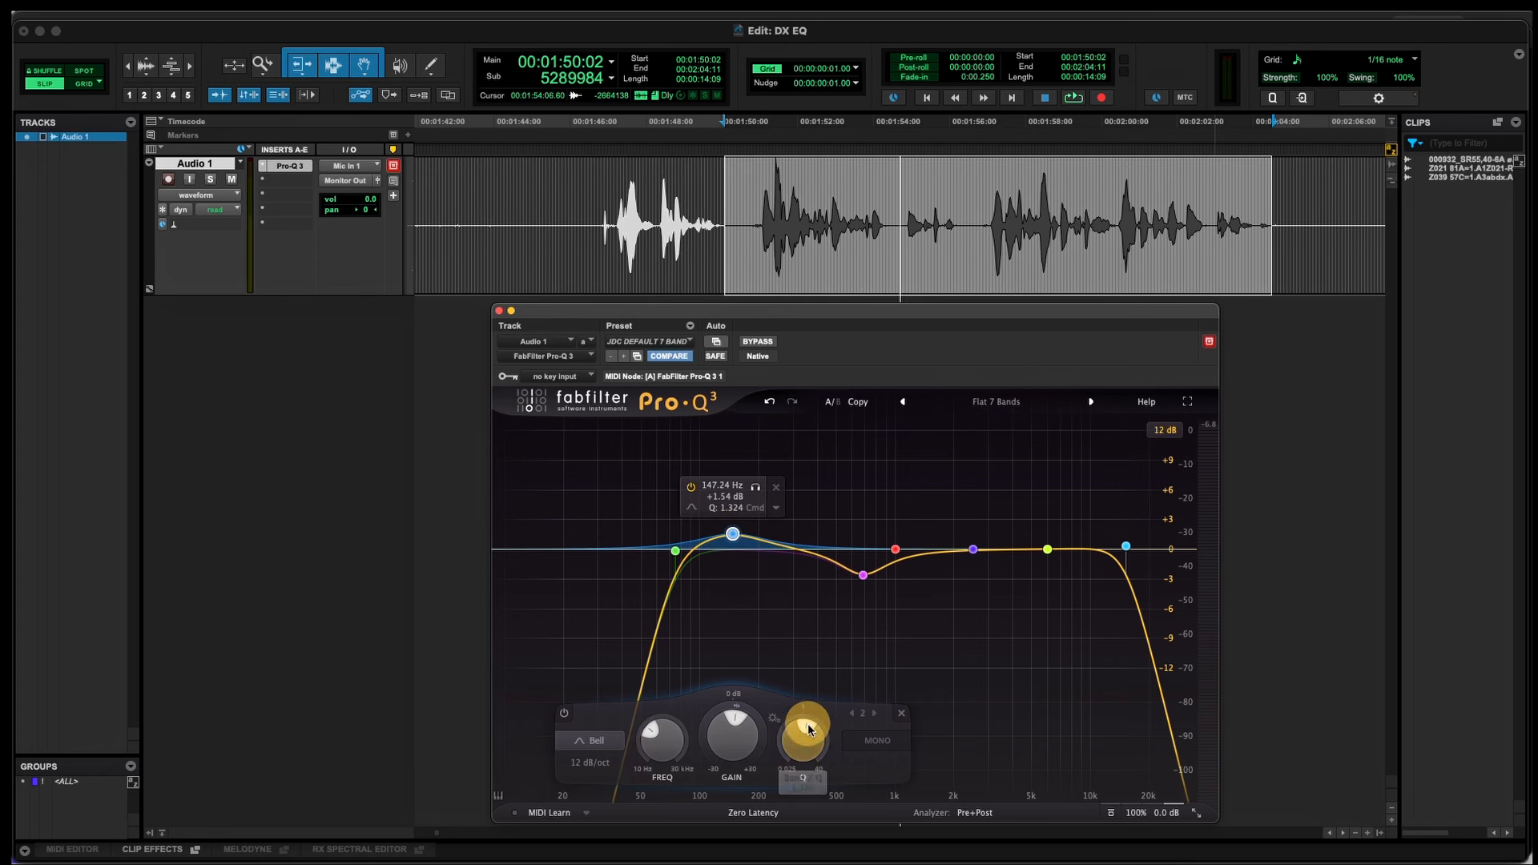
{"action": "mouse_move", "coordinate": [795, 747]}
{"action": "left_click_drag", "start_coordinate": [796, 747], "coordinate": [795, 689]}
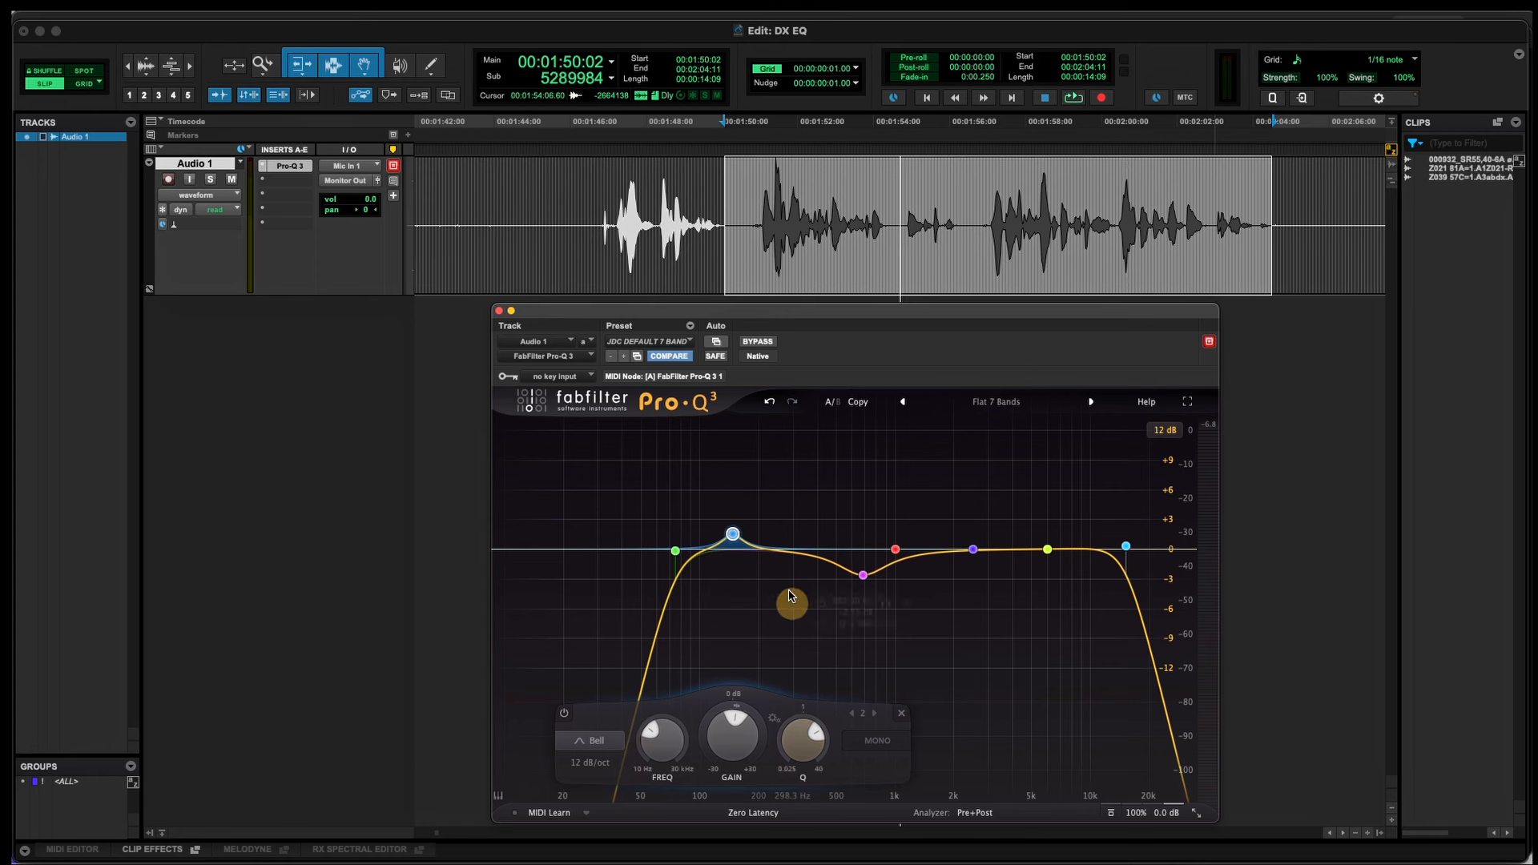
Step: Shift the low Bell boost down to just above 100 Hz at about +2 dB while auditioning the passage
{"action": "key", "text": "space"}
{"action": "left_click_drag", "start_coordinate": [732, 534], "coordinate": [719, 539]}
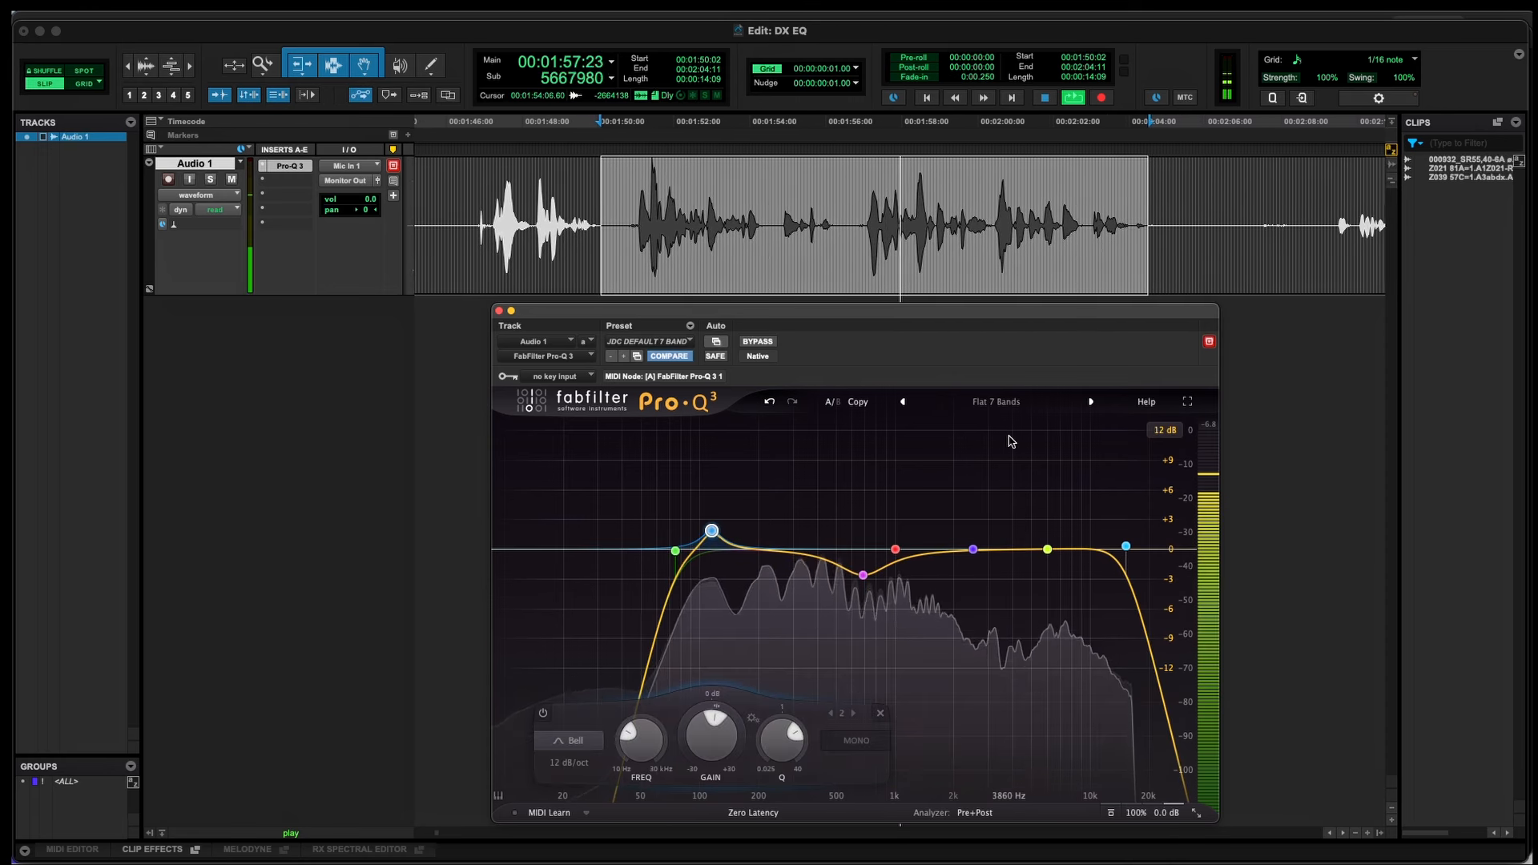
{"action": "key", "text": "space"}
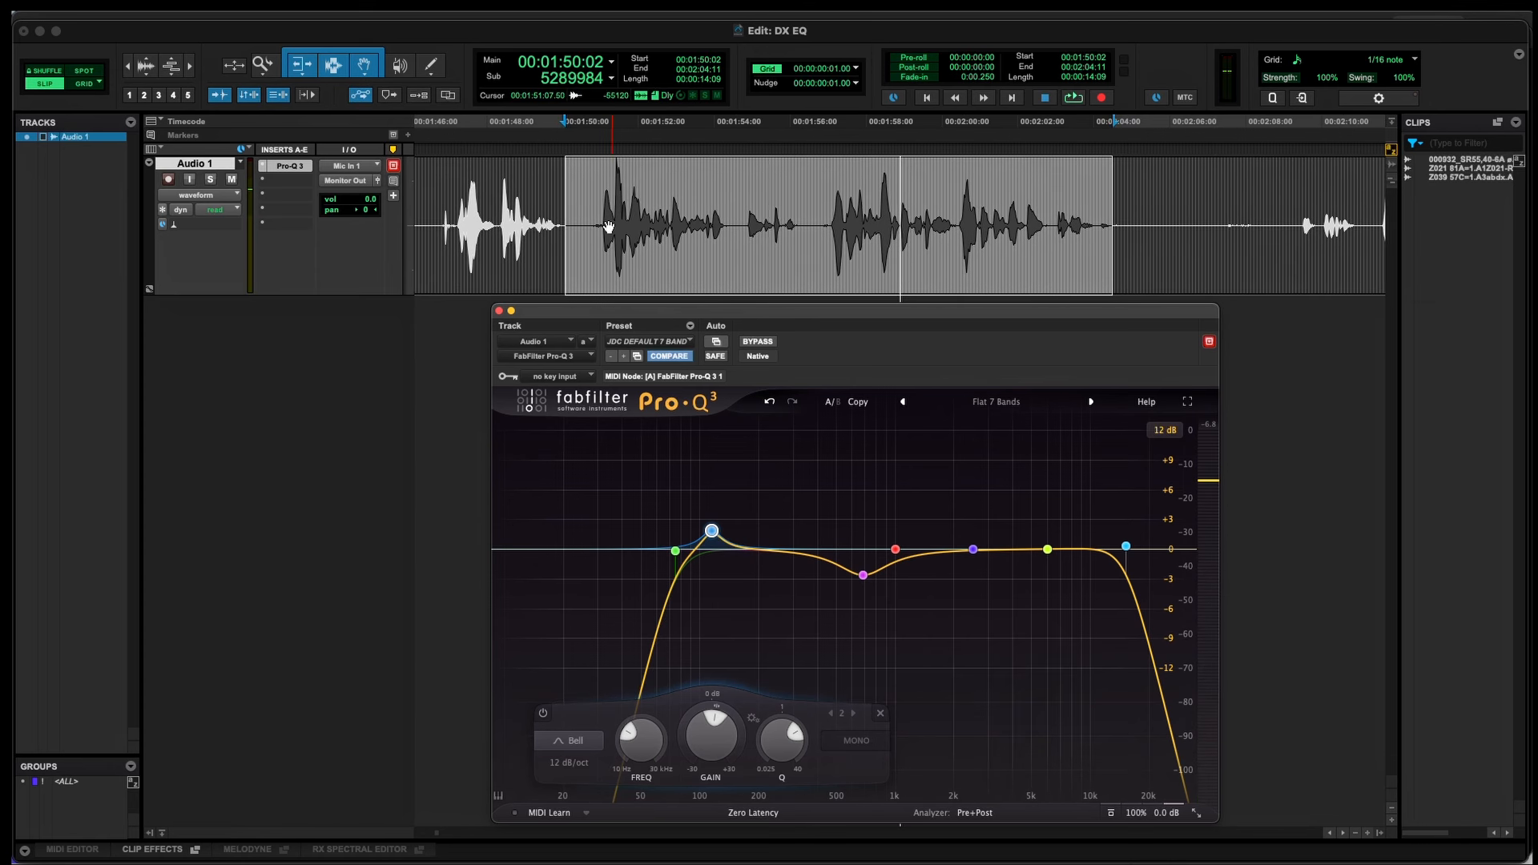
Step: Select the phrase from 00:01:50:16 to 00:01:56:14 and compare it with the EQ bypassed and active
{"action": "left_click_drag", "start_coordinate": [584, 190], "coordinate": [694, 207]}
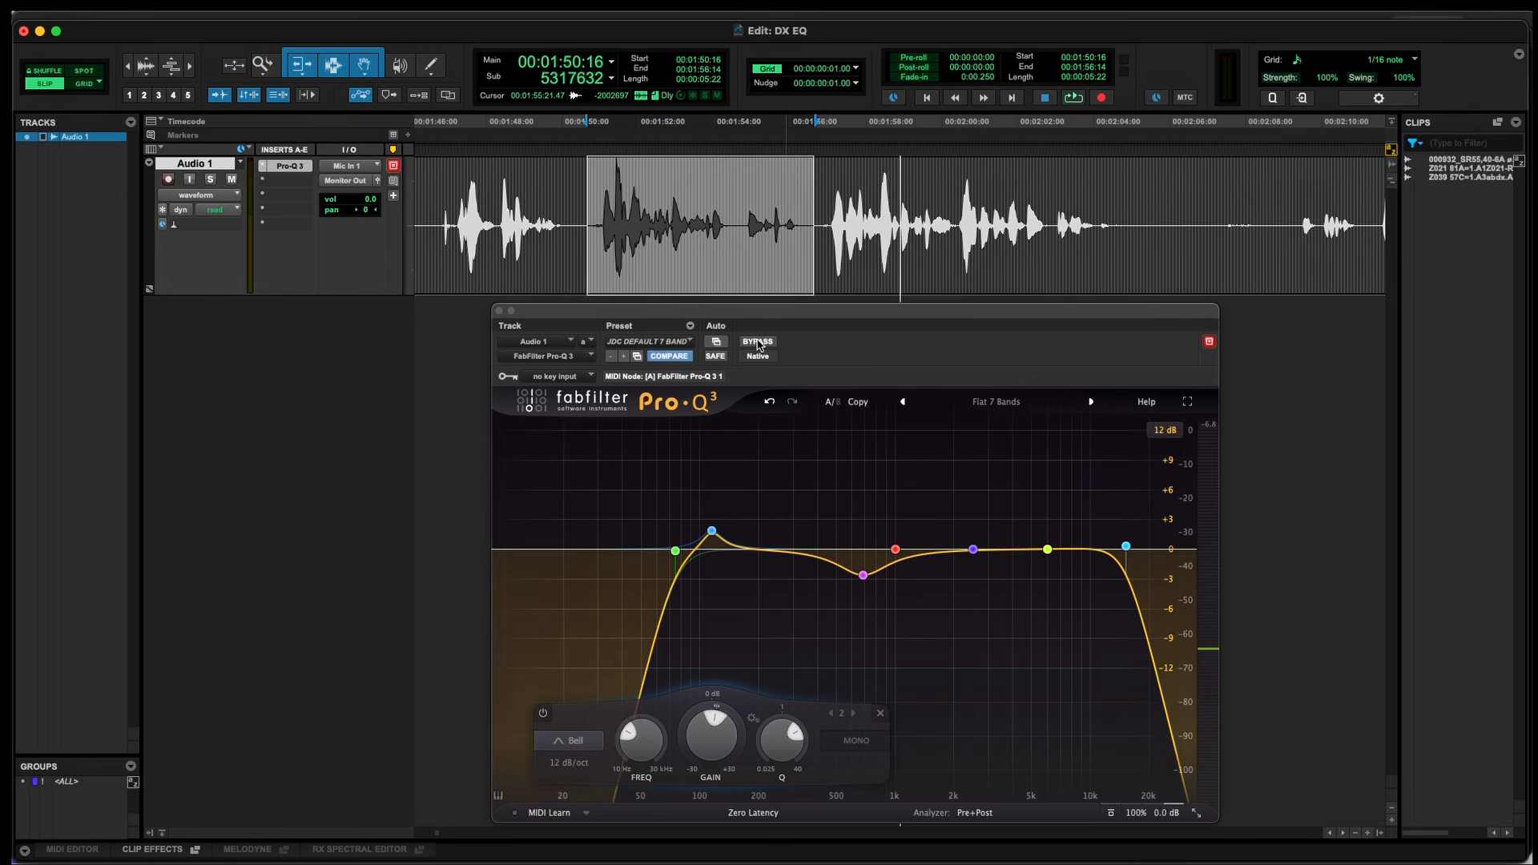
{"action": "key", "text": "space"}
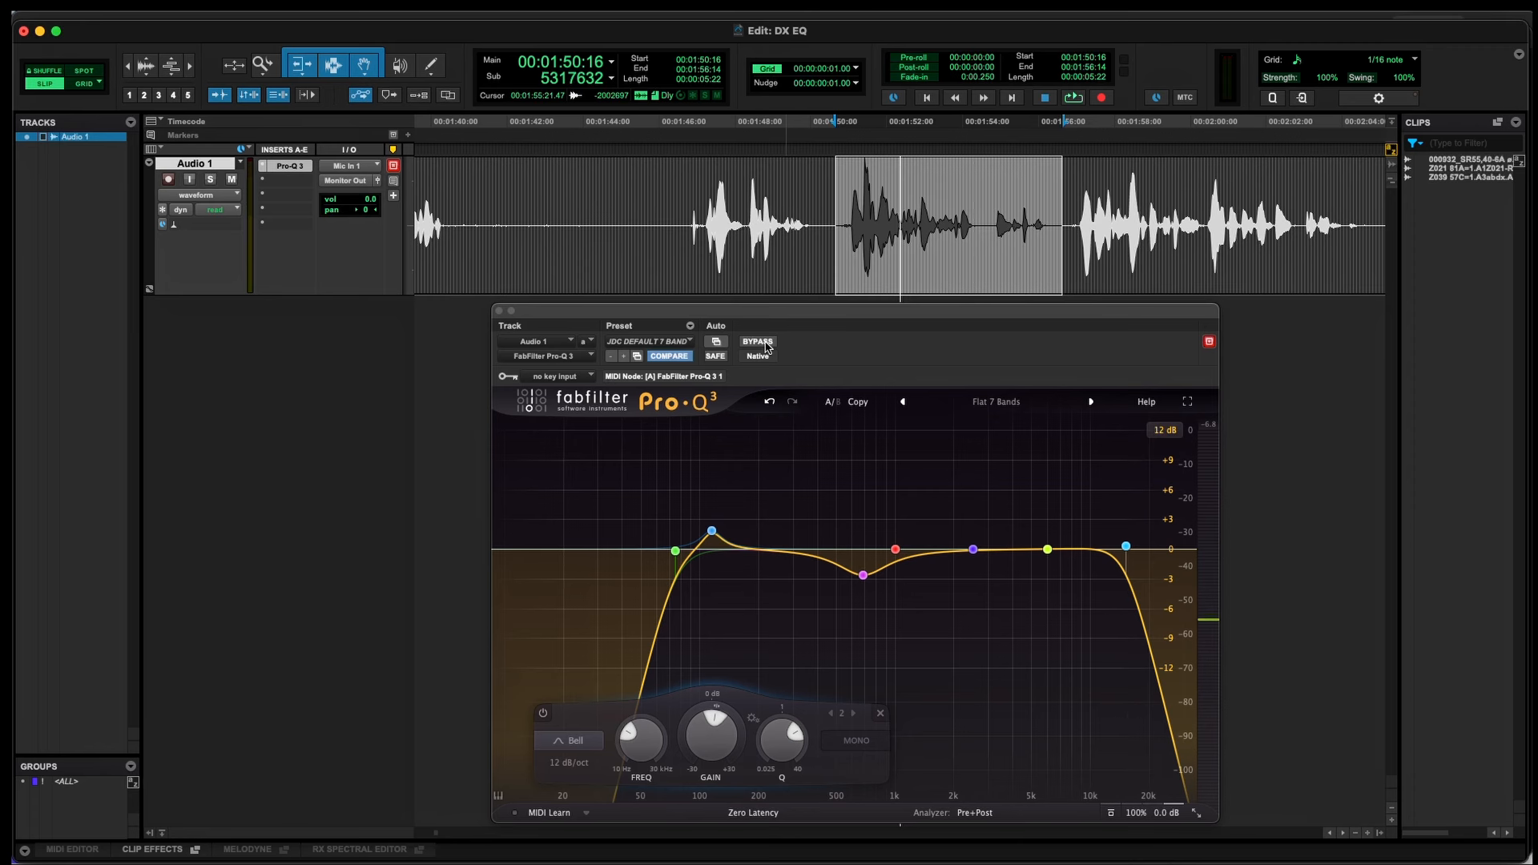
{"action": "key", "text": "space"}
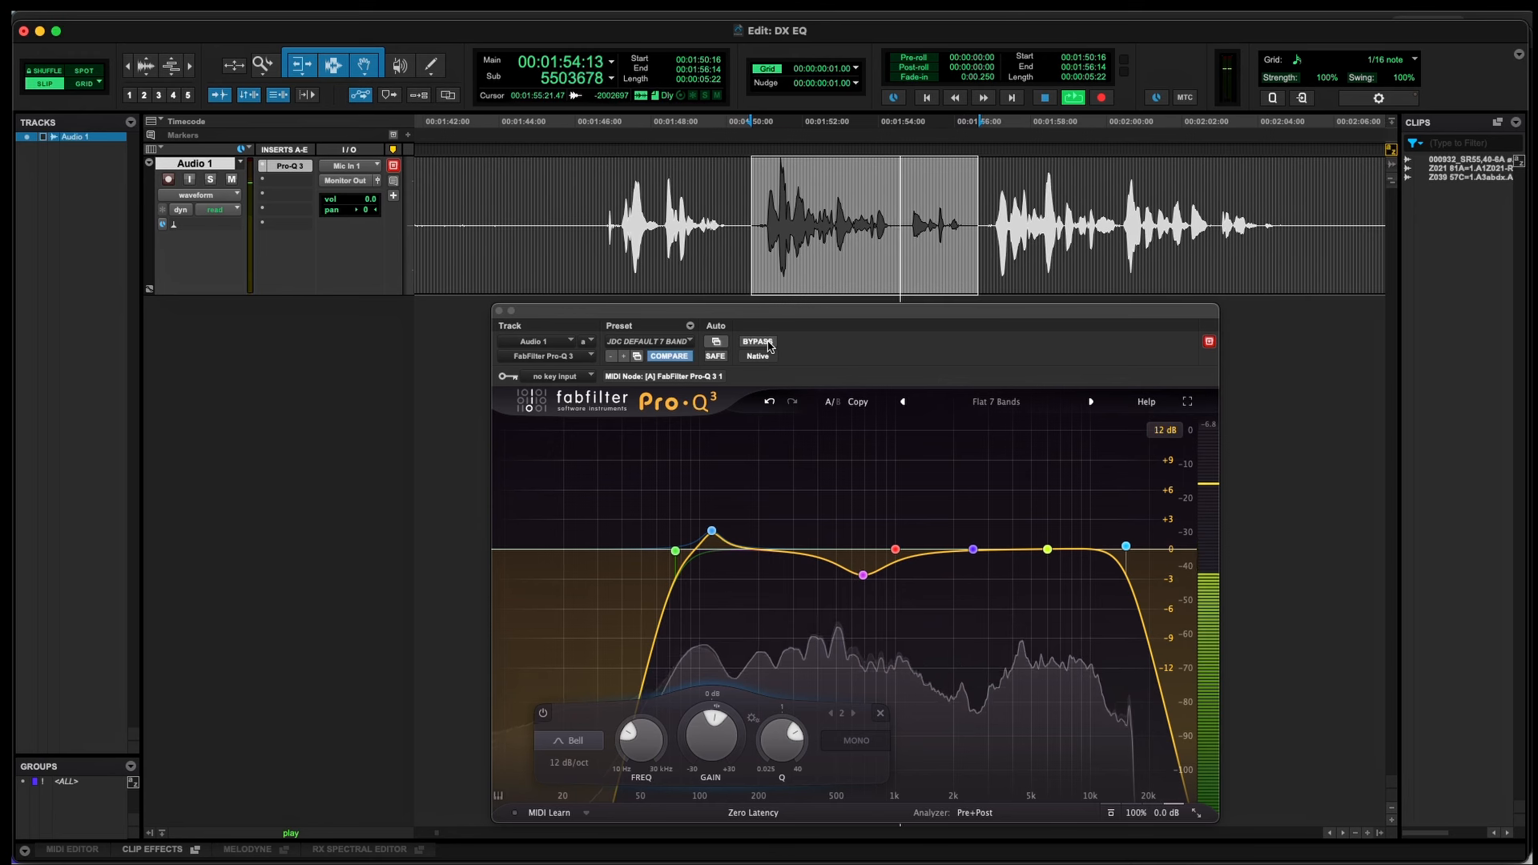
{"action": "left_click", "coordinate": [767, 343]}
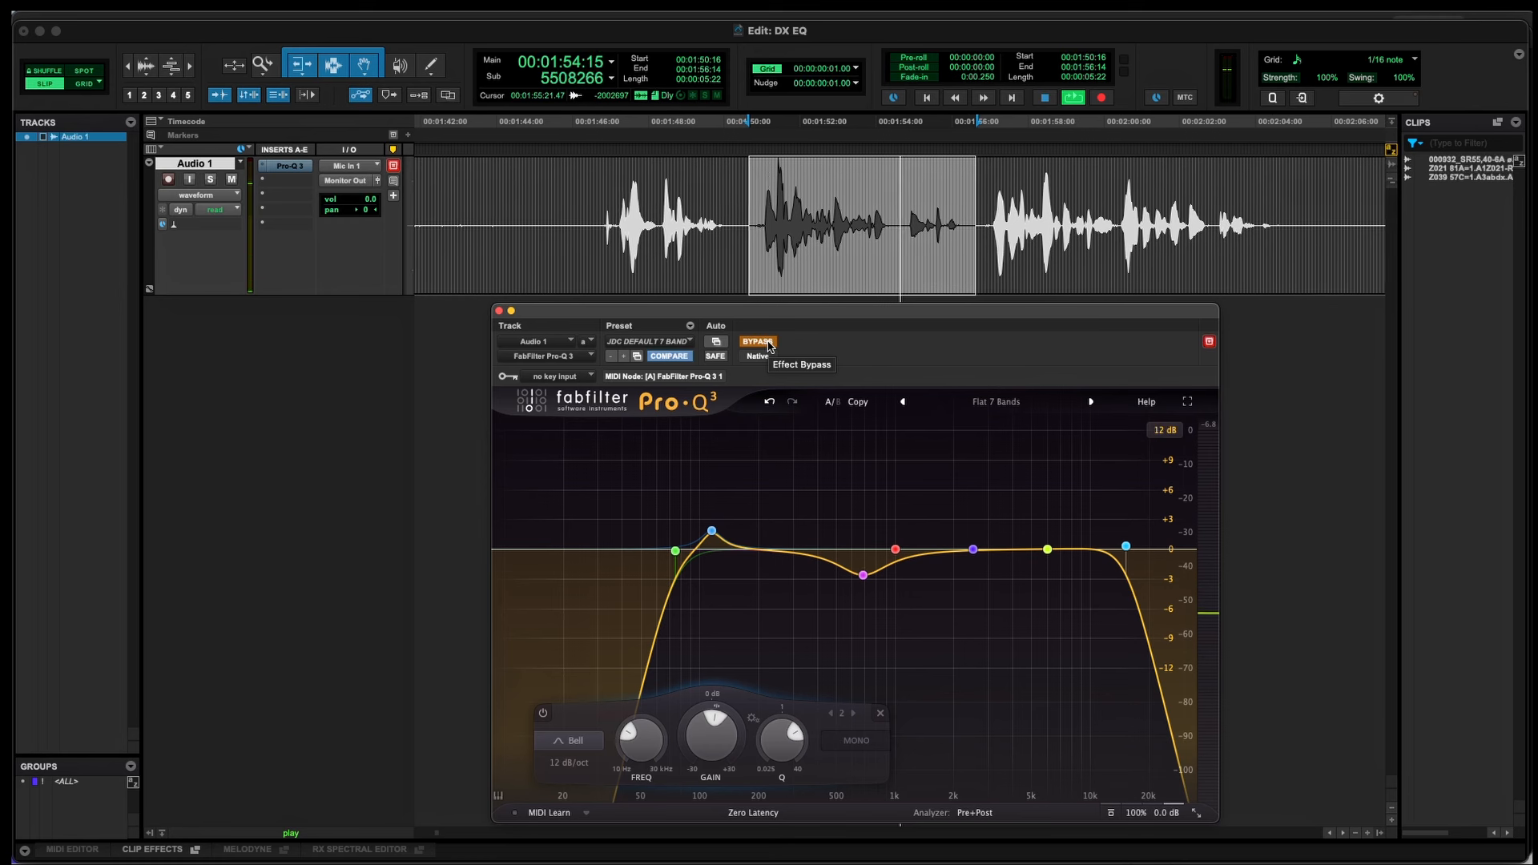
{"action": "left_click", "coordinate": [767, 343]}
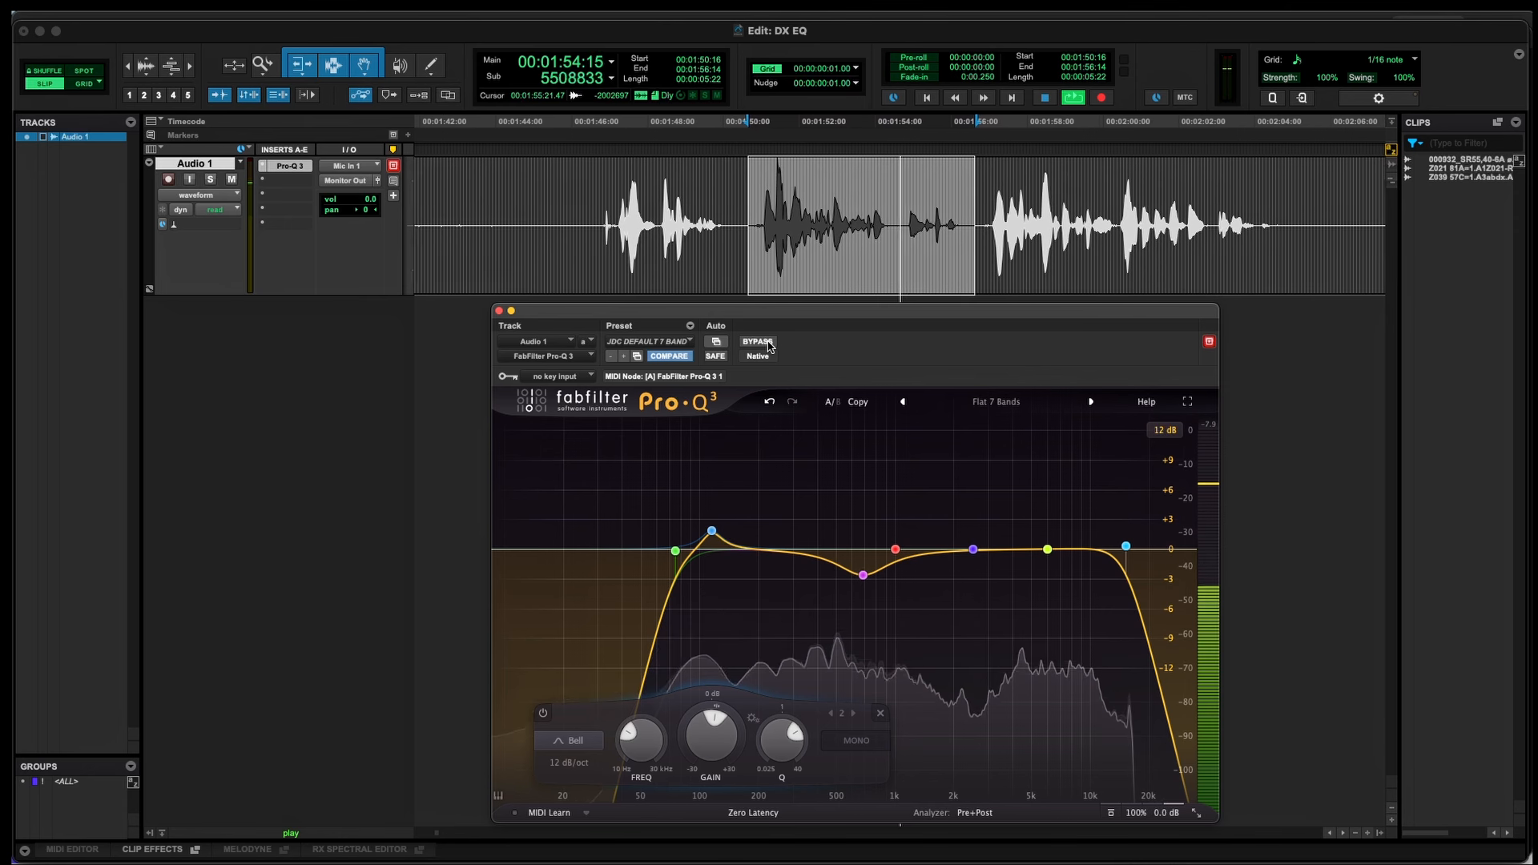
{"action": "key", "text": "space"}
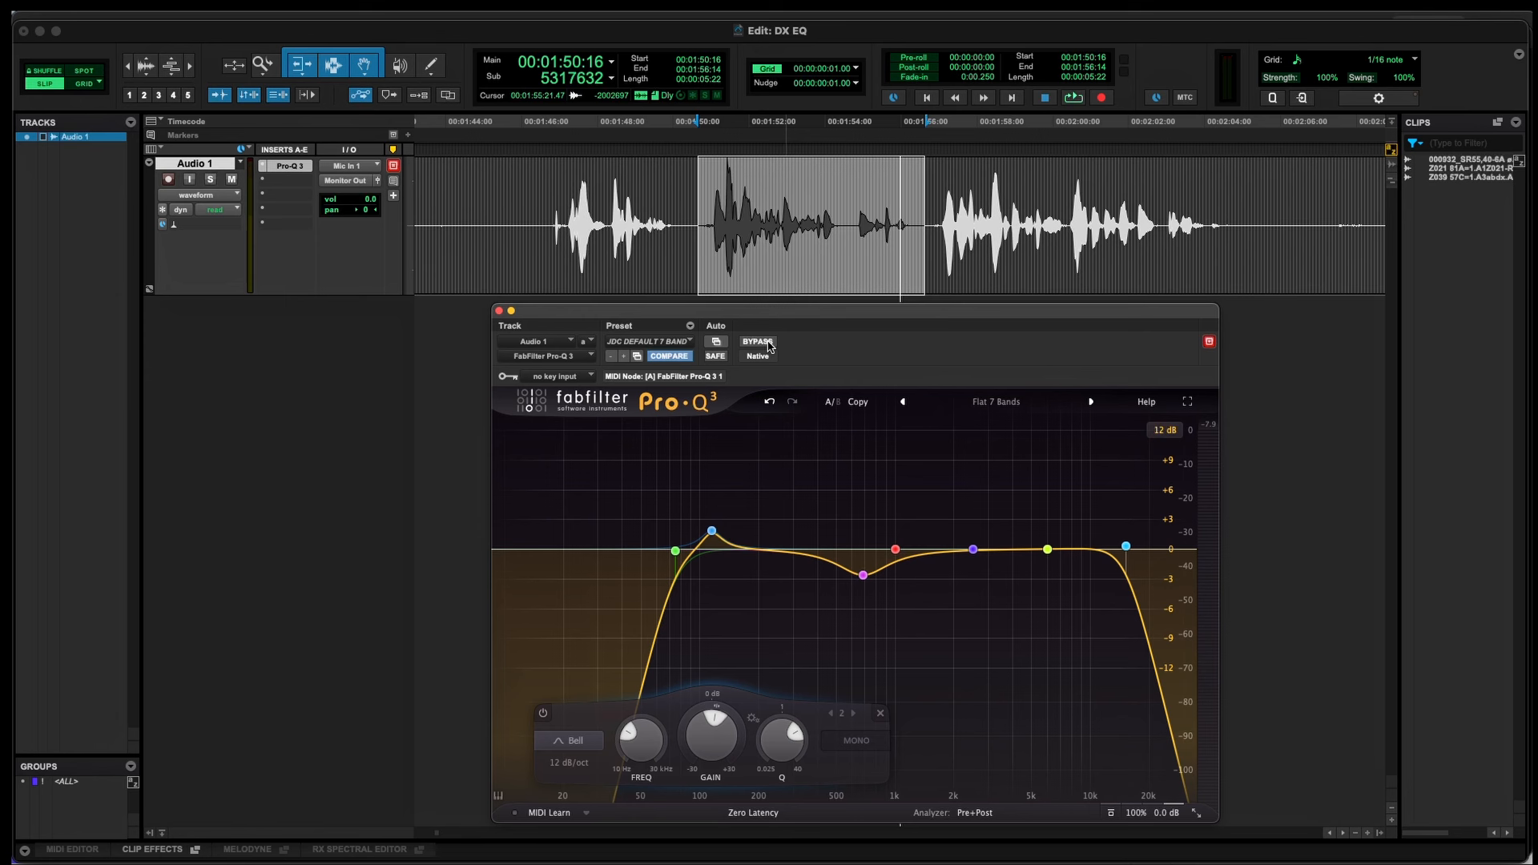
Step: Select the dialogue from 00:01:51:03 to 00:02:02:12 and shift the EQ plug-in window slightly
{"action": "left_click", "coordinate": [711, 195]}
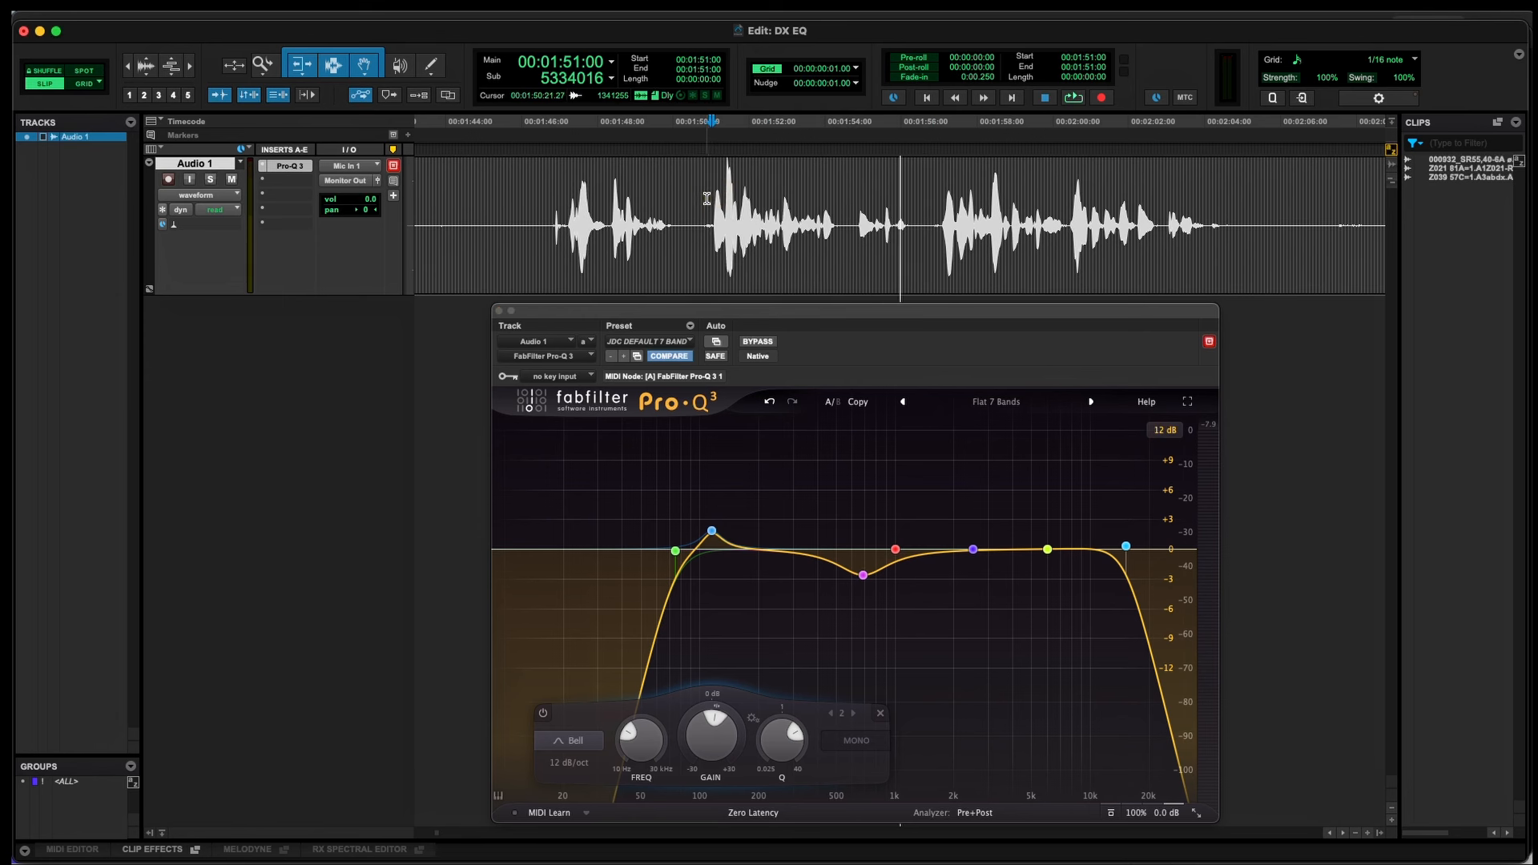
{"action": "left_click_drag", "start_coordinate": [707, 198], "coordinate": [1147, 233]}
{"action": "left_click", "coordinate": [934, 419]}
{"action": "left_click_drag", "start_coordinate": [791, 311], "coordinate": [766, 309]}
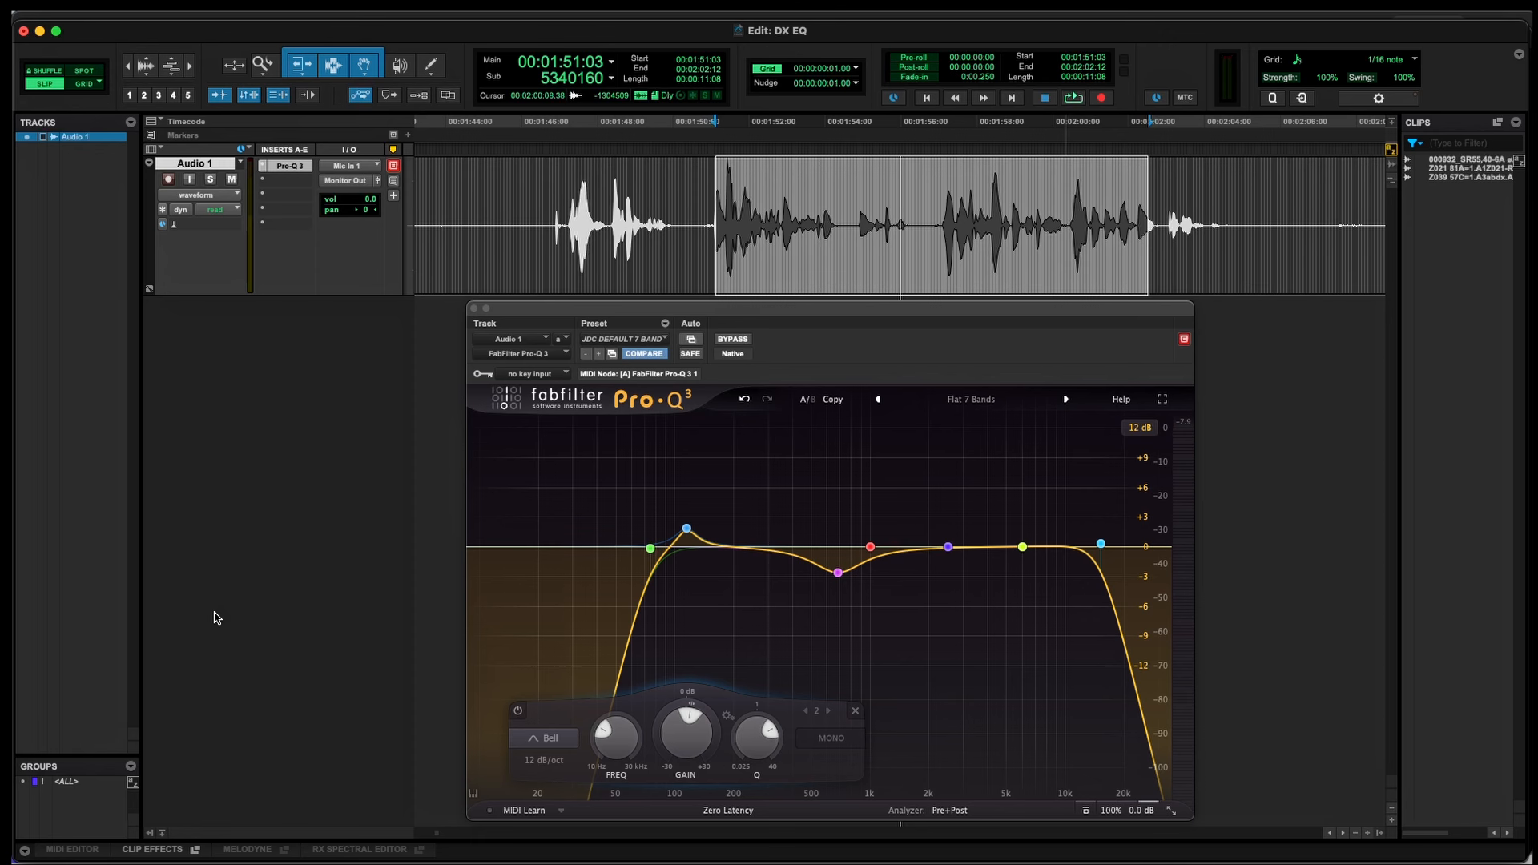
Step: Select the 000932_SR55,40-6A clip starting at 00:07:39:15 on the Audio 1 track
{"action": "left_click", "coordinate": [1030, 204]}
{"action": "key", "text": "r"}
{"action": "key", "text": "r"}
{"action": "key", "text": "r"}
{"action": "key", "text": "r"}
{"action": "key", "text": "r"}
{"action": "key", "text": "r"}
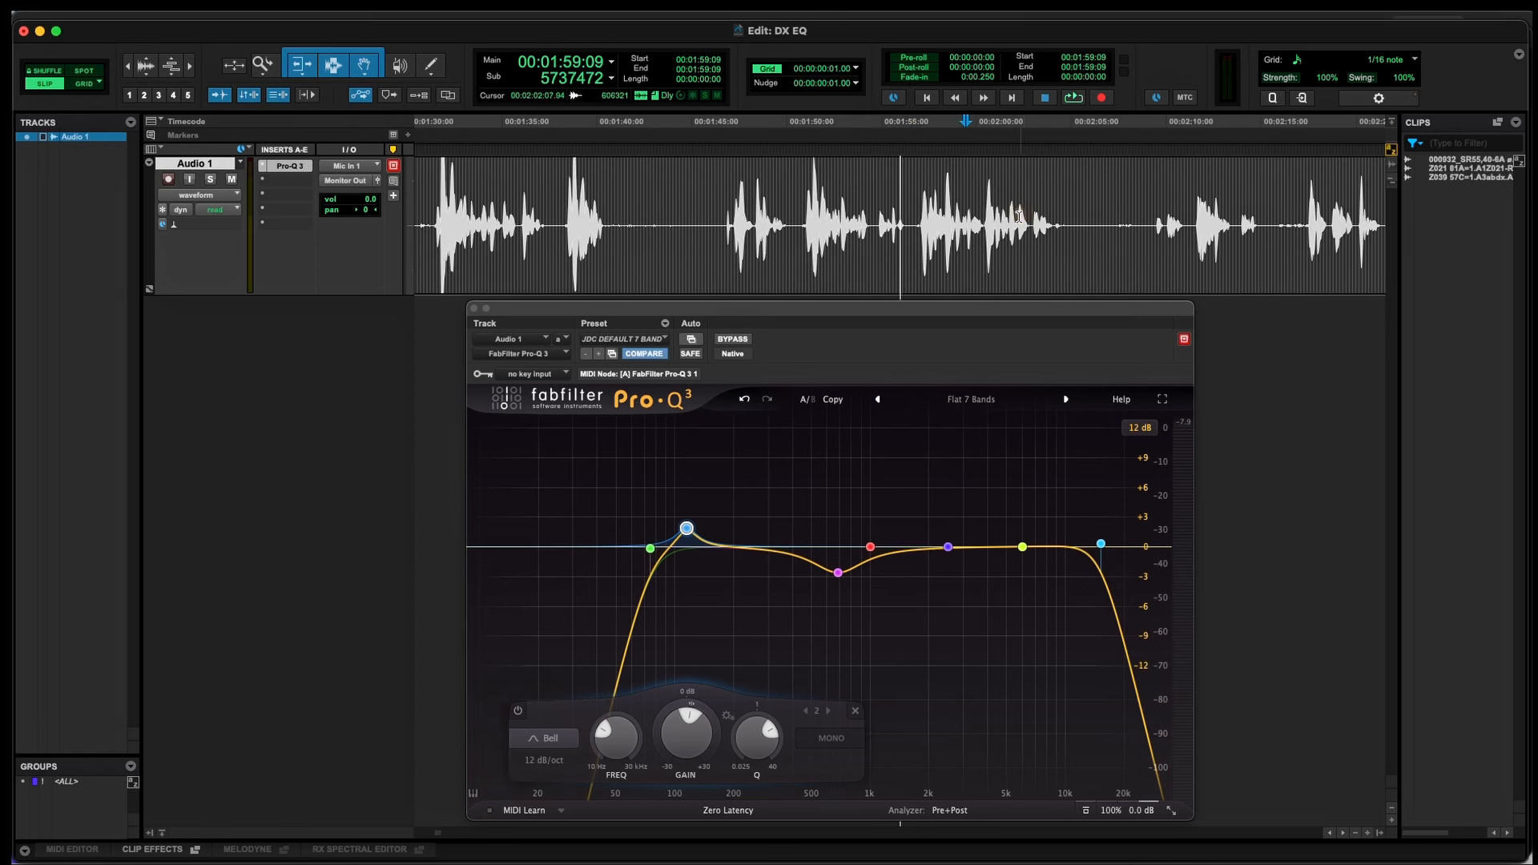
{"action": "left_click", "coordinate": [1109, 276]}
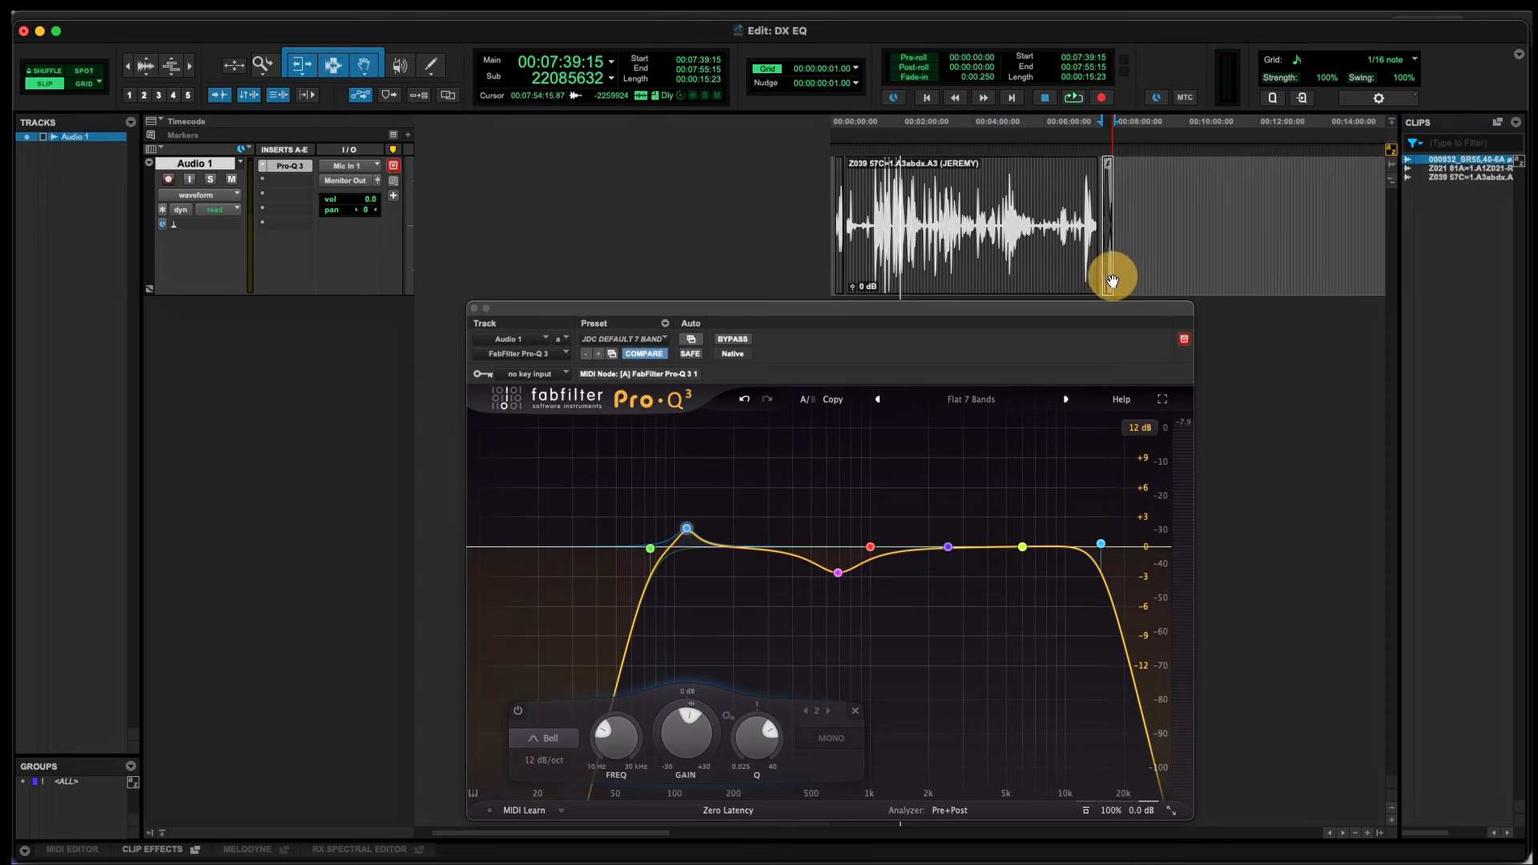
{"action": "key", "text": "t"}
{"action": "key", "text": "t"}
{"action": "key", "text": "t"}
{"action": "key", "text": "t"}
Step: Reload the JDC DEFAULT 7 BAND preset and audition the 000932_SR55,40-6A clip from 00:07:43:11
{"action": "left_click", "coordinate": [632, 339]}
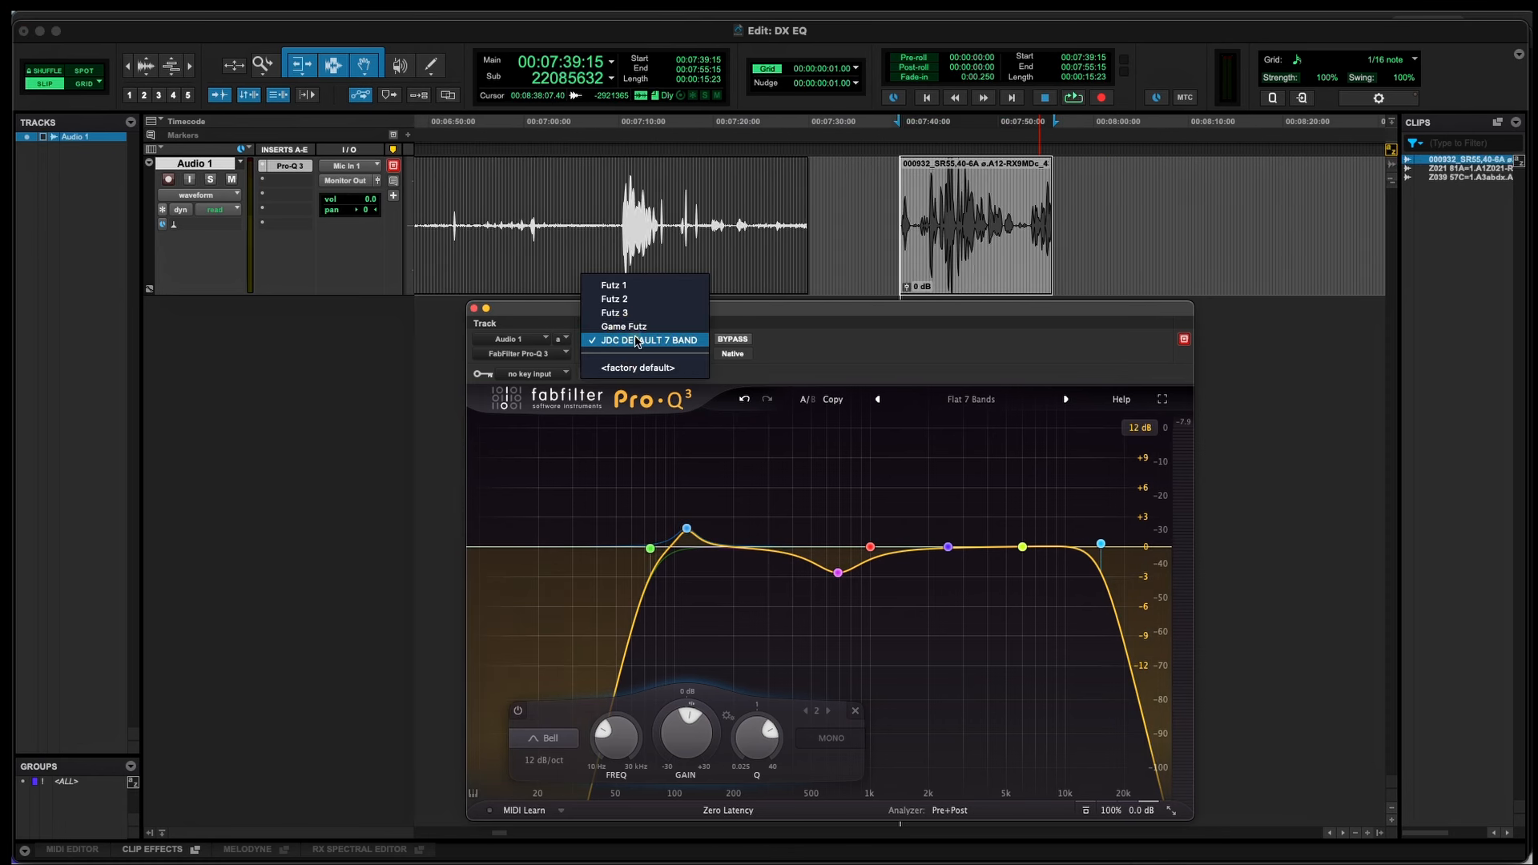
{"action": "left_click", "coordinate": [637, 340]}
{"action": "left_click", "coordinate": [937, 208]}
{"action": "key", "text": "t"}
{"action": "key", "text": "space"}
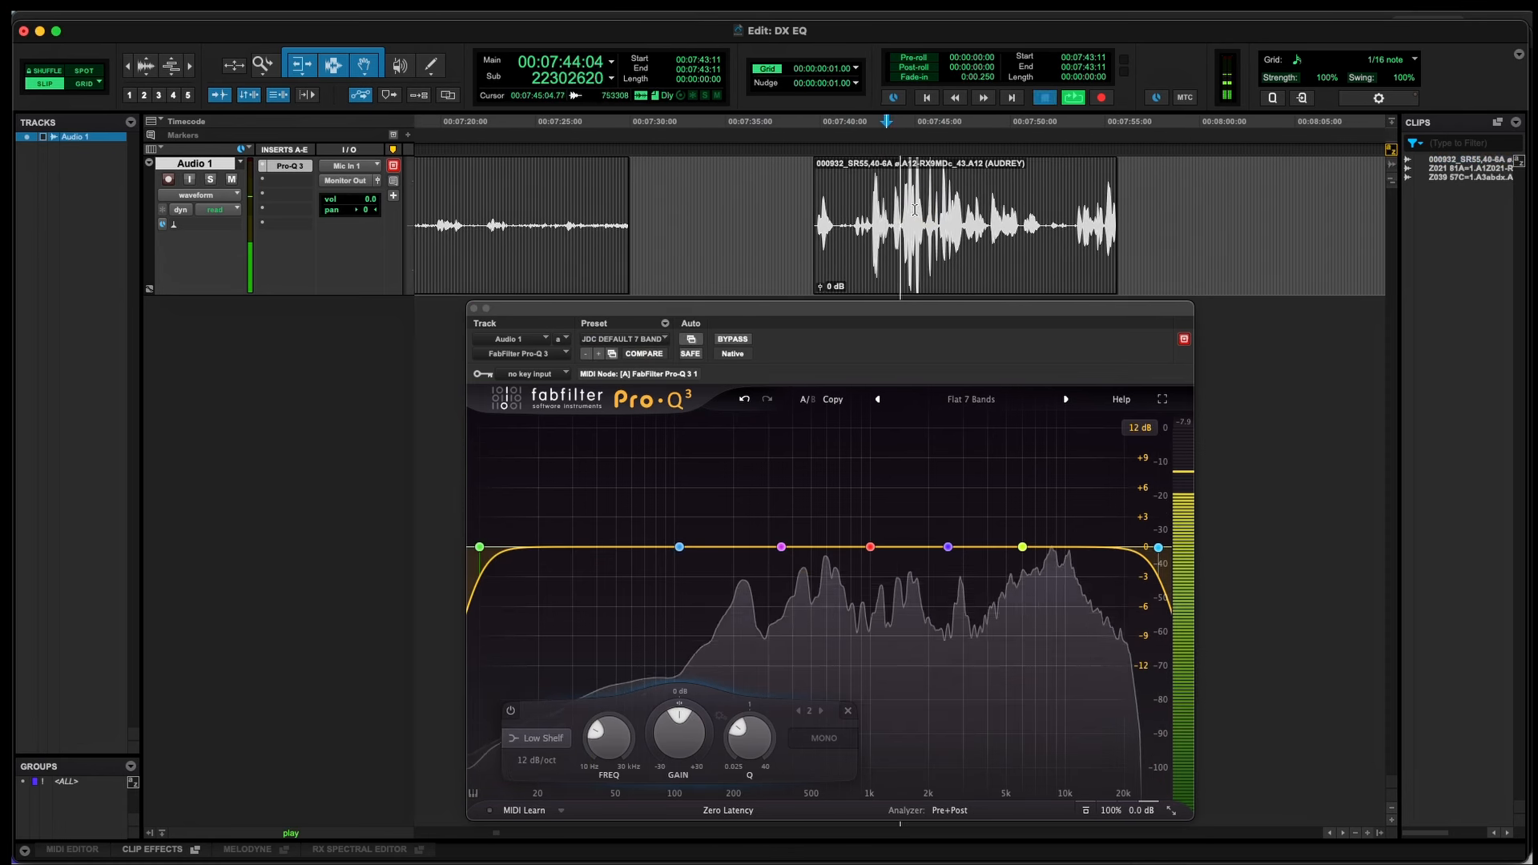
Step: Audition the 000932_SR55,40-6A clip from 00:07:42:14 and again from 00:07:46:11
{"action": "left_click", "coordinate": [873, 191]}
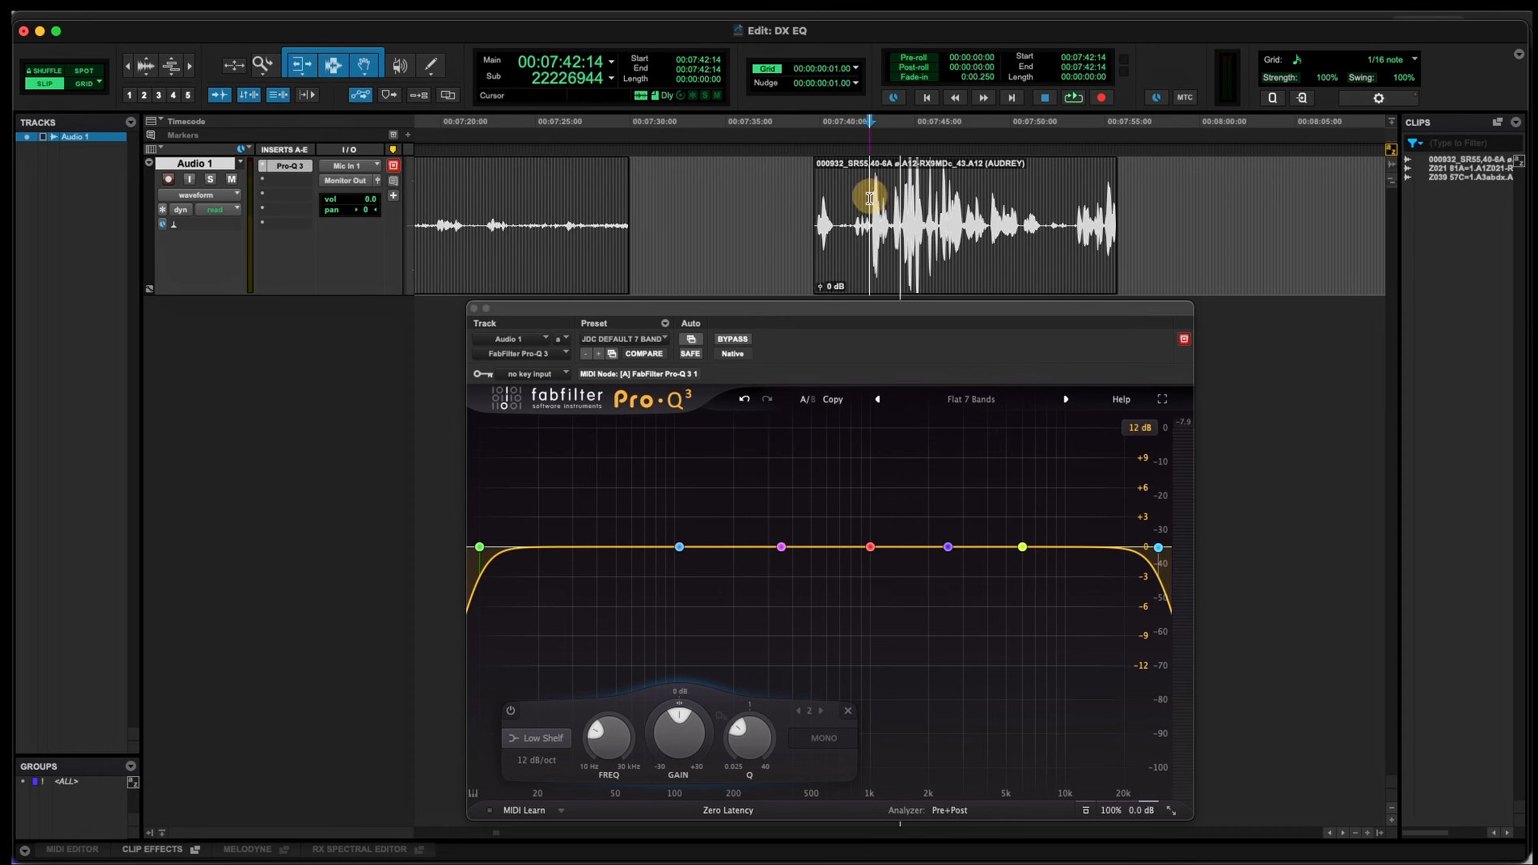
{"action": "key", "text": "space"}
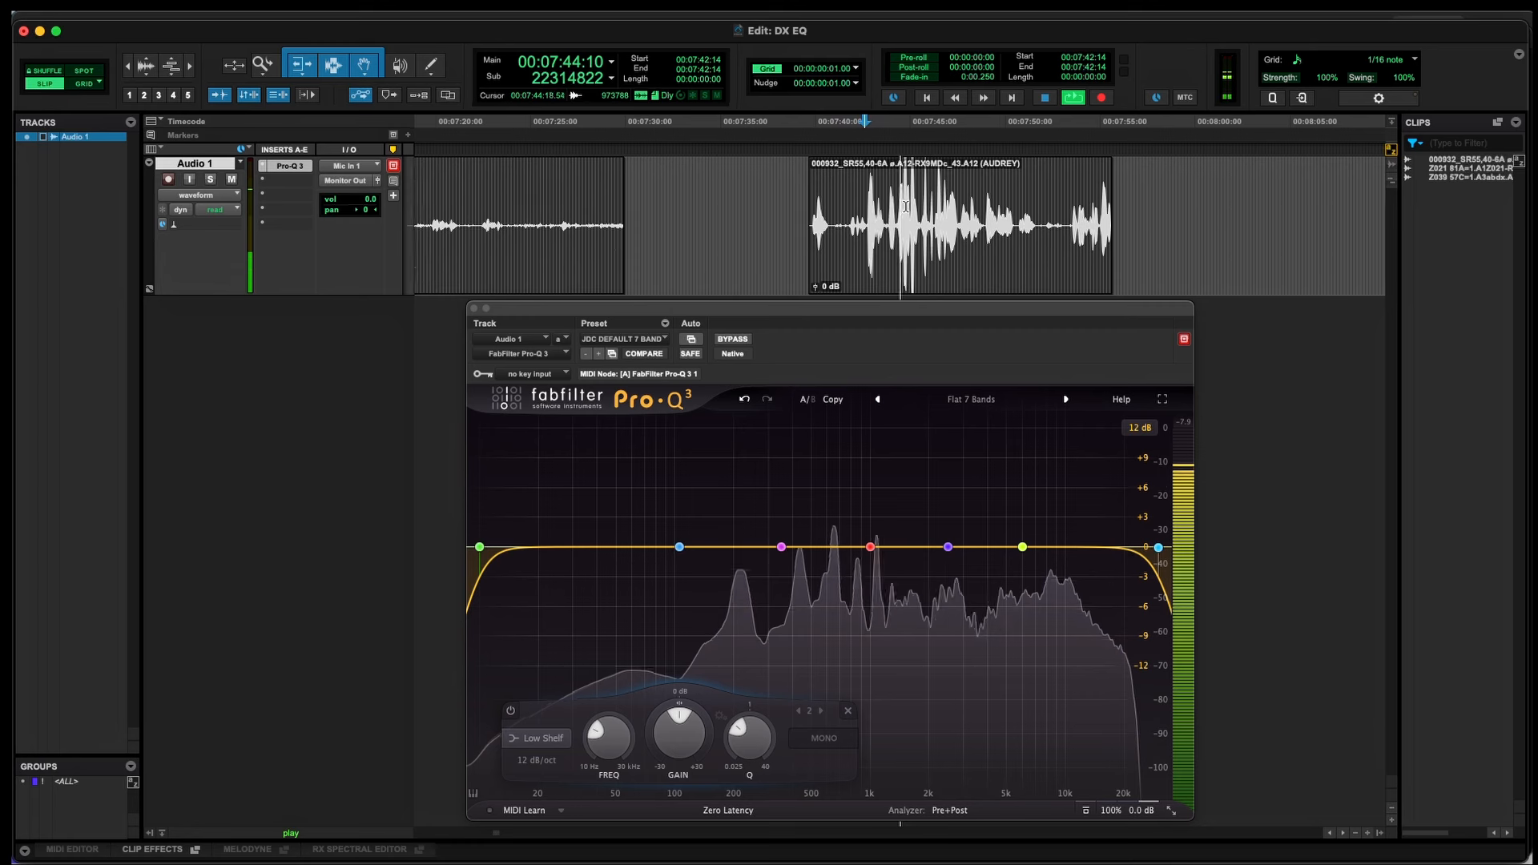
{"action": "key", "text": "t"}
{"action": "left_click", "coordinate": [924, 200]}
{"action": "key", "text": "t"}
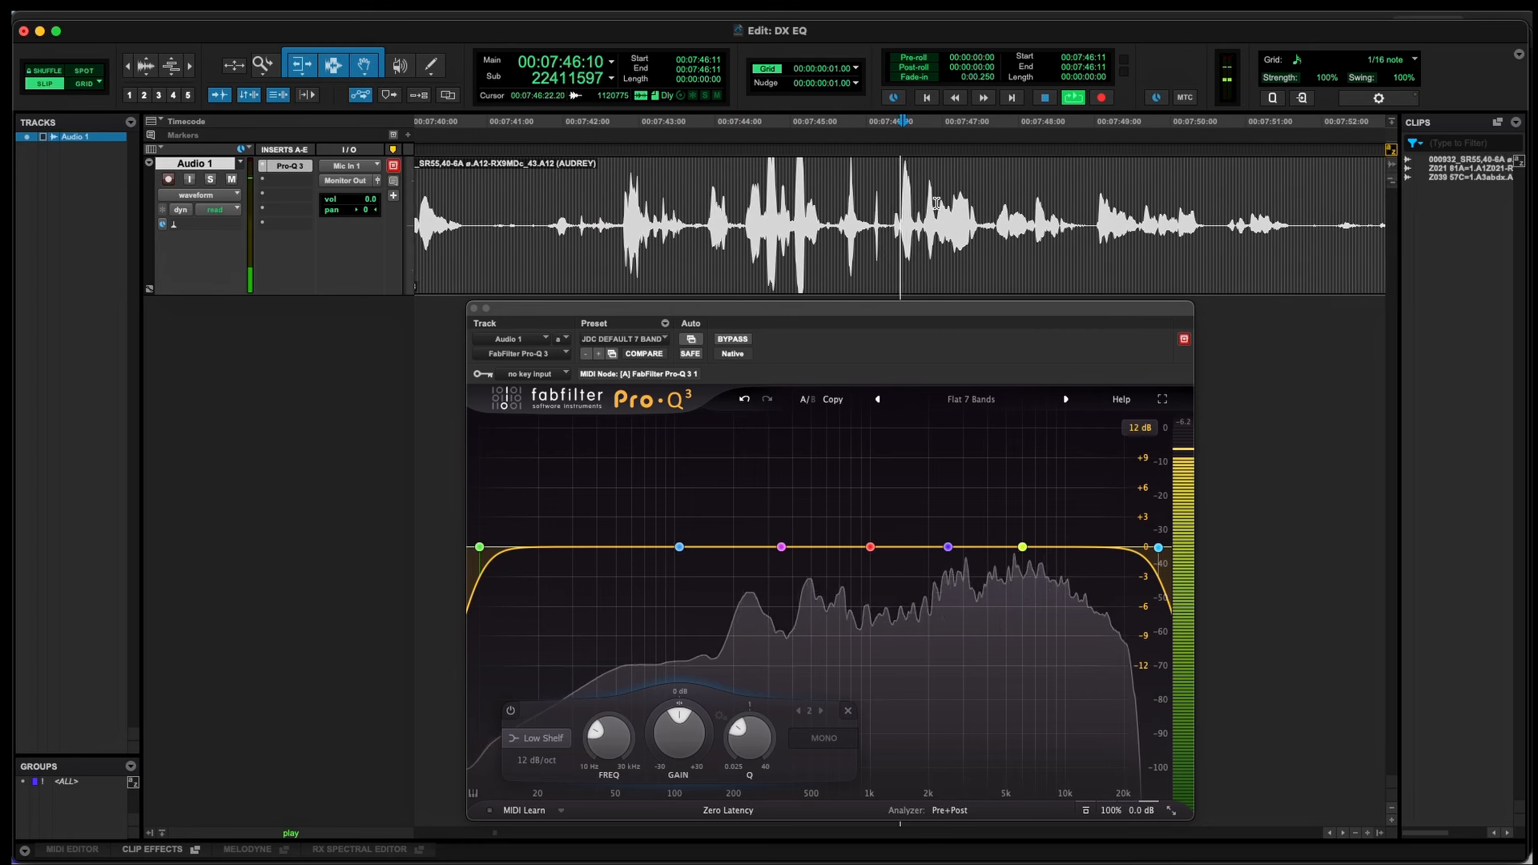
{"action": "key", "text": "r"}
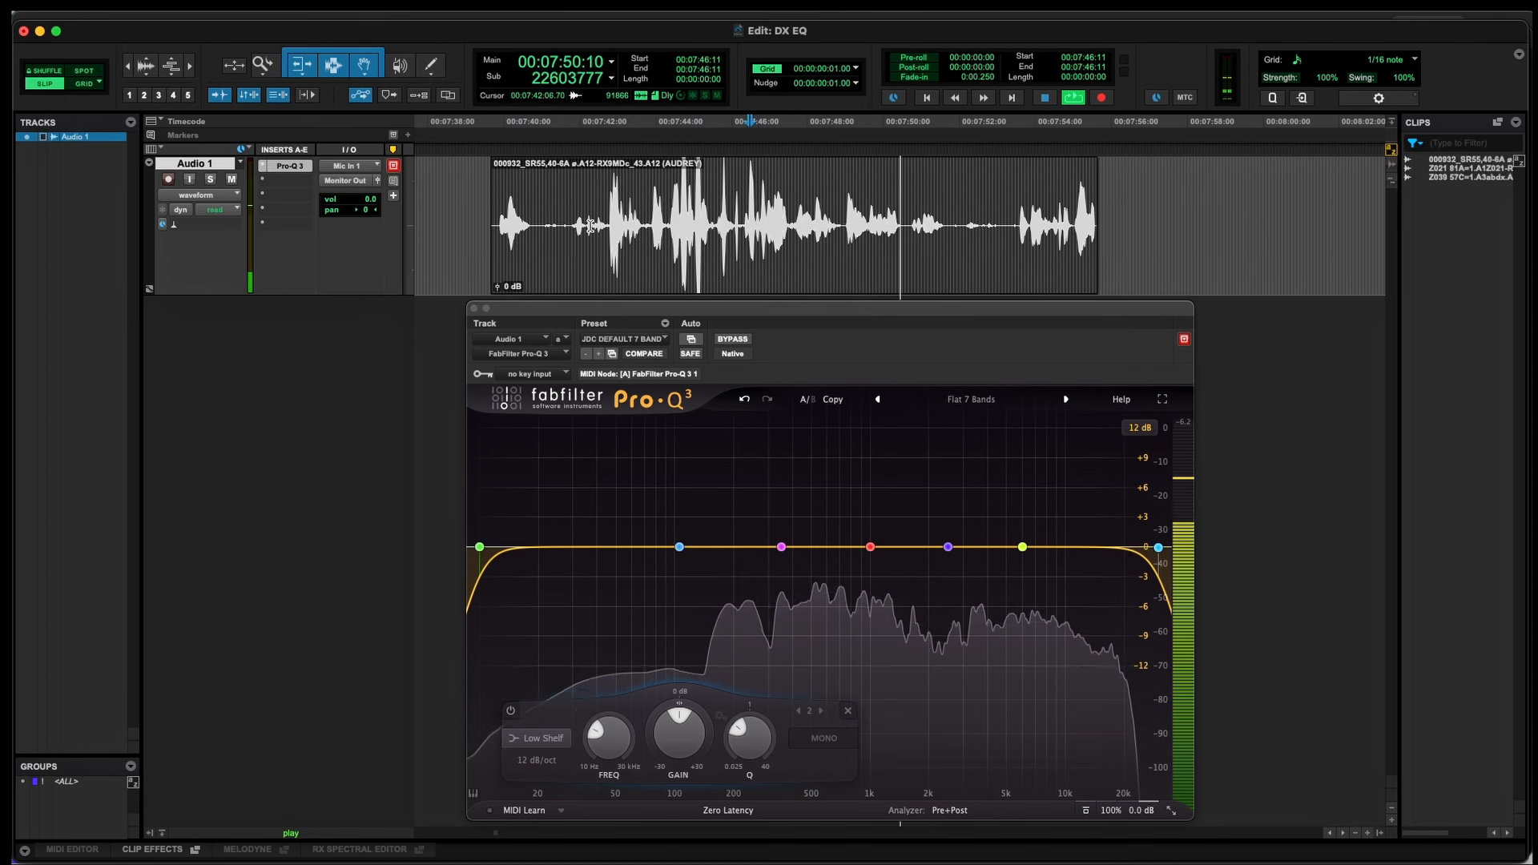
{"action": "key", "text": "space"}
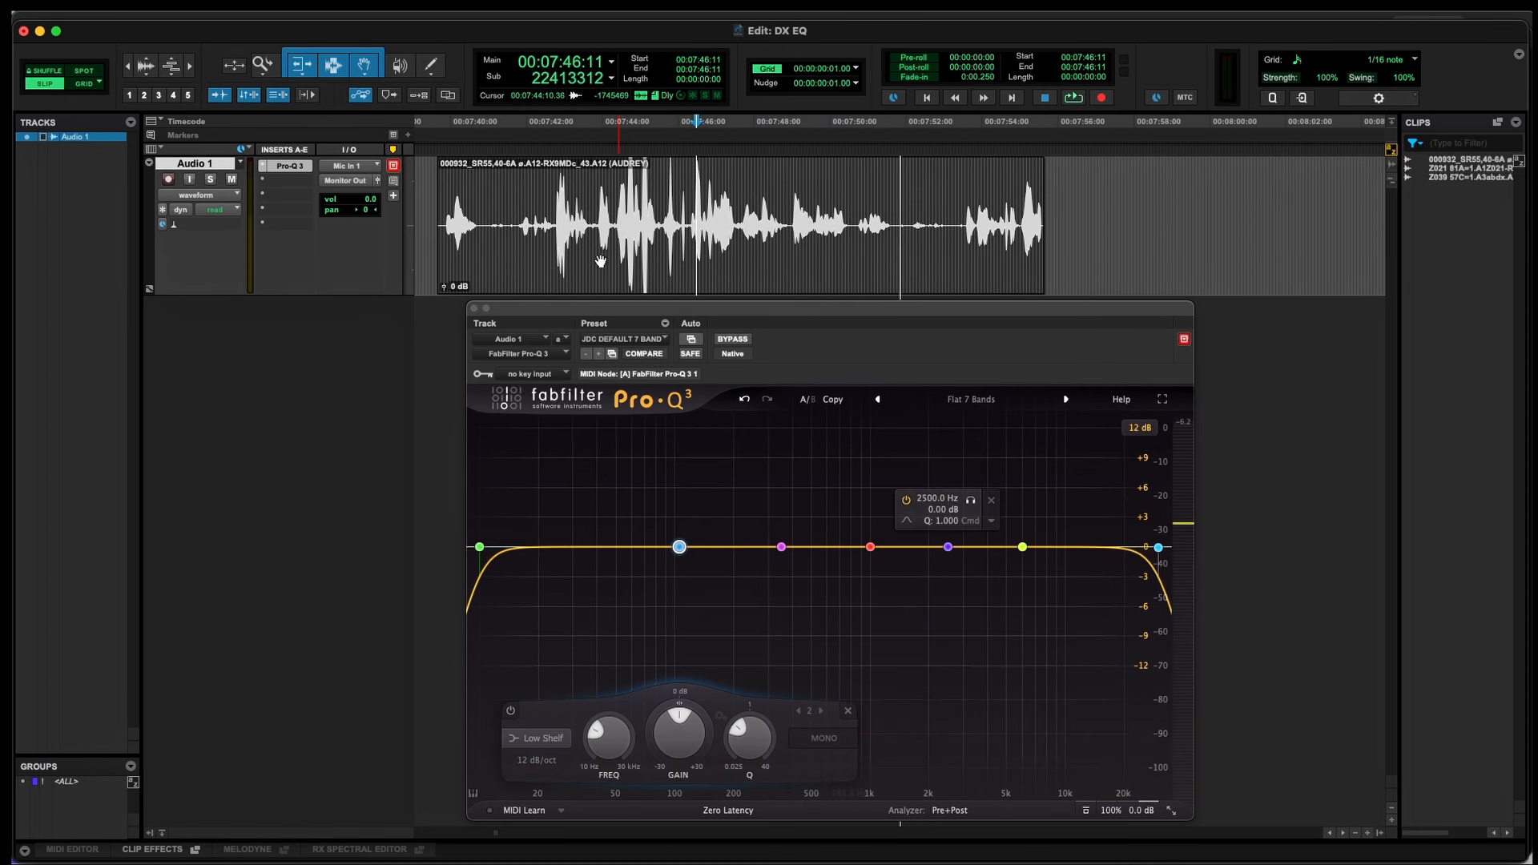
Step: Select the dialogue from 00:07:42:14 to 00:07:52:04 and play it repeatedly to examine its frequency peaks in the EQ analyzer
{"action": "left_click_drag", "start_coordinate": [548, 196], "coordinate": [867, 227]}
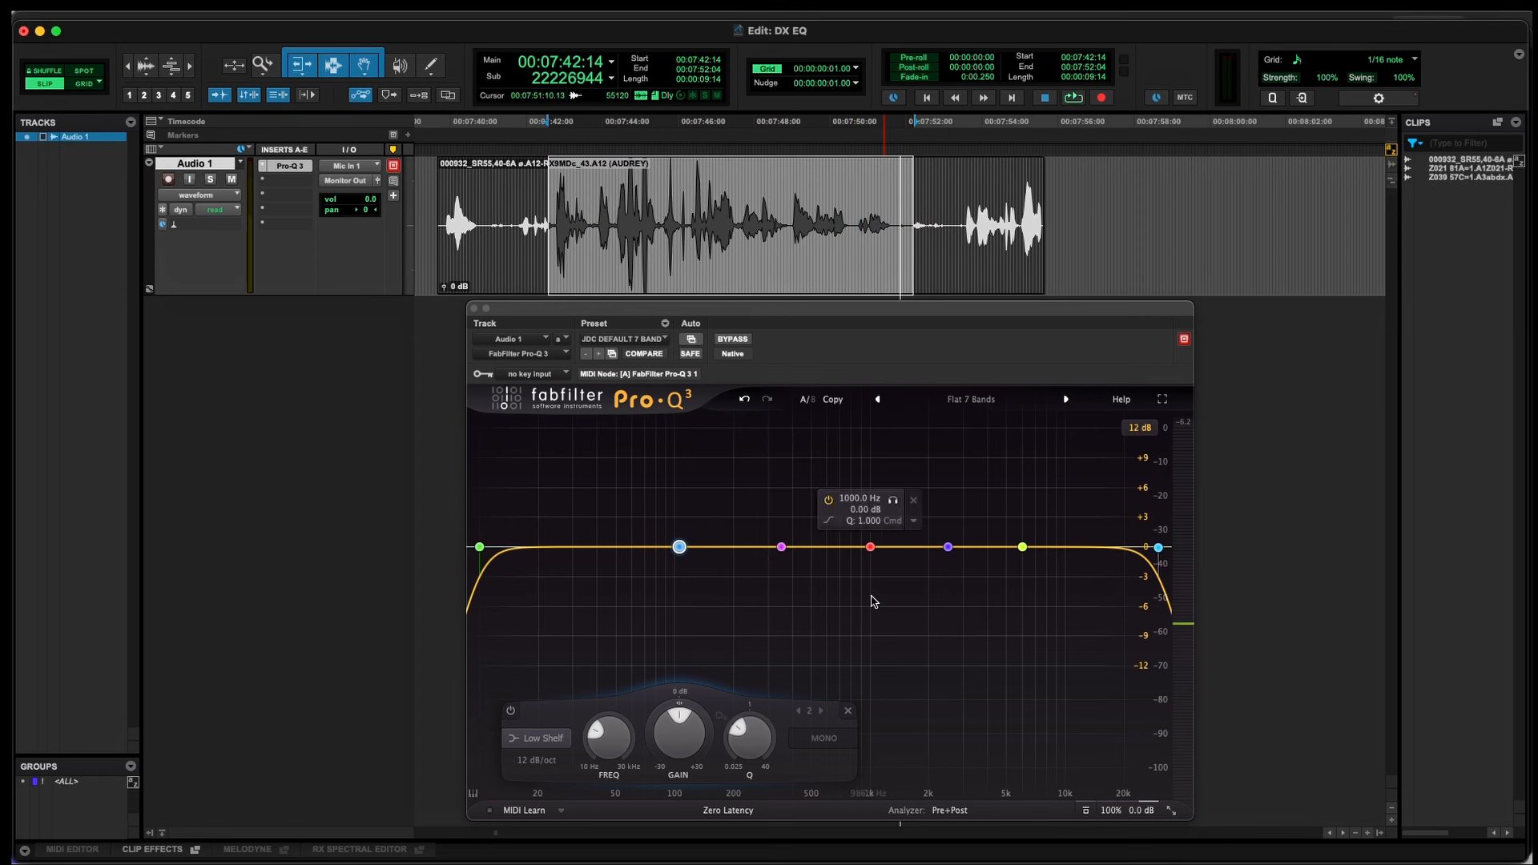
{"action": "key", "text": "space"}
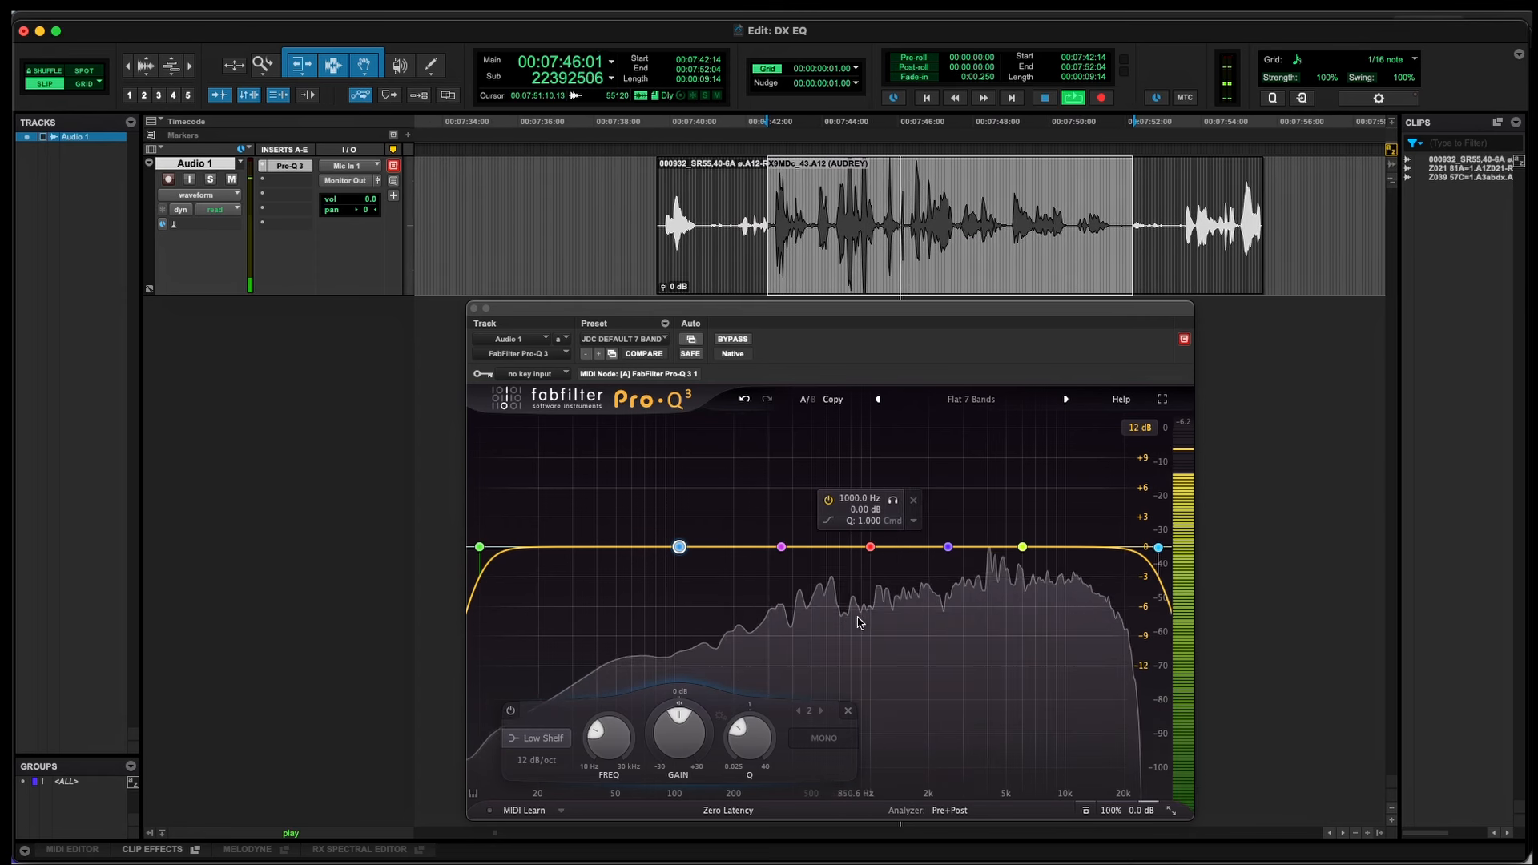
{"action": "key", "text": "space"}
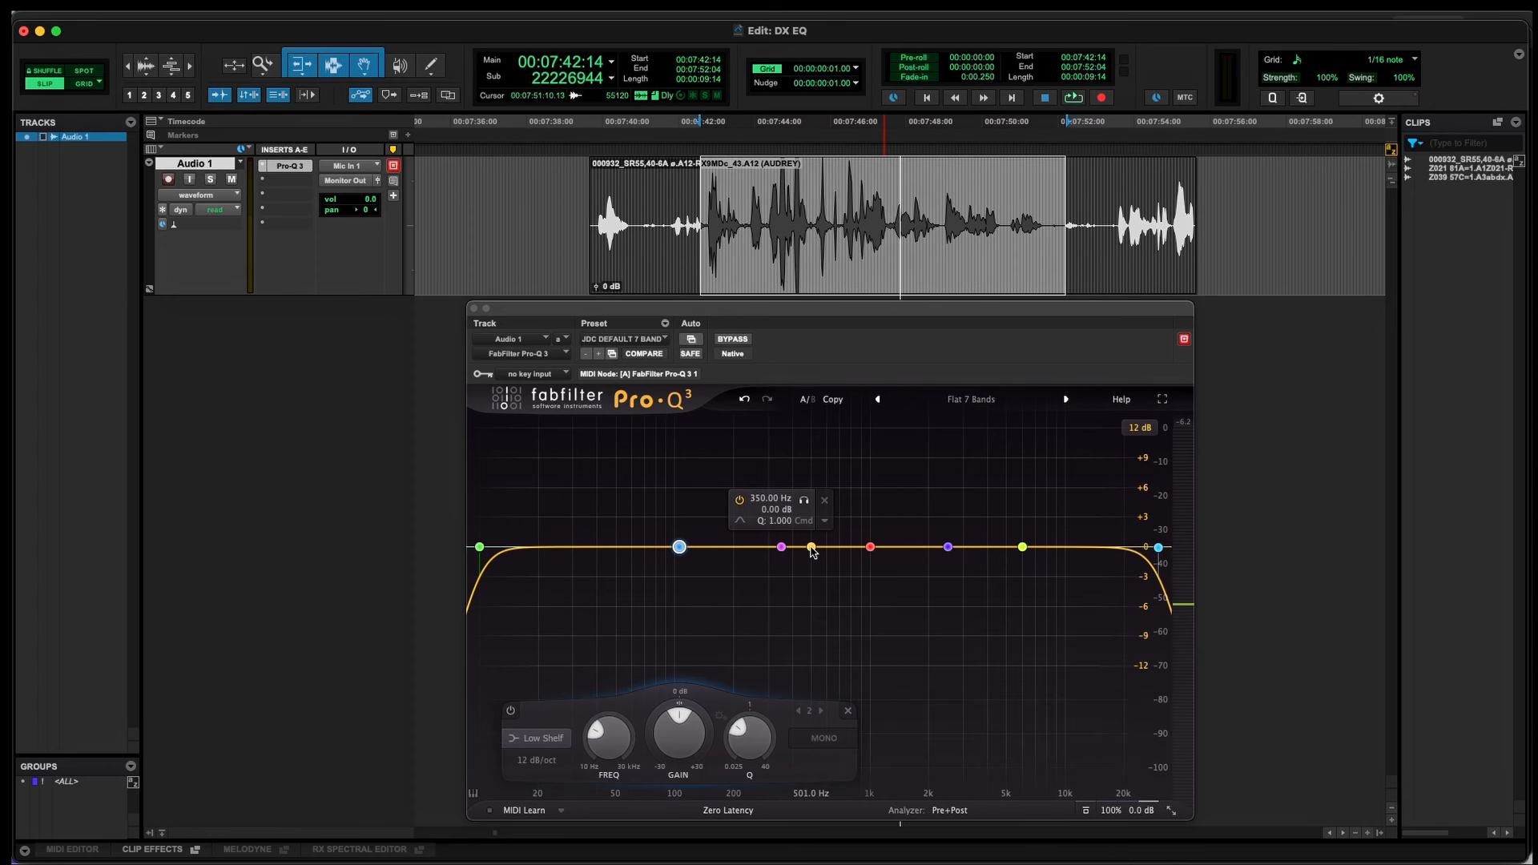
{"action": "key", "text": "space"}
{"action": "key", "text": "space"}
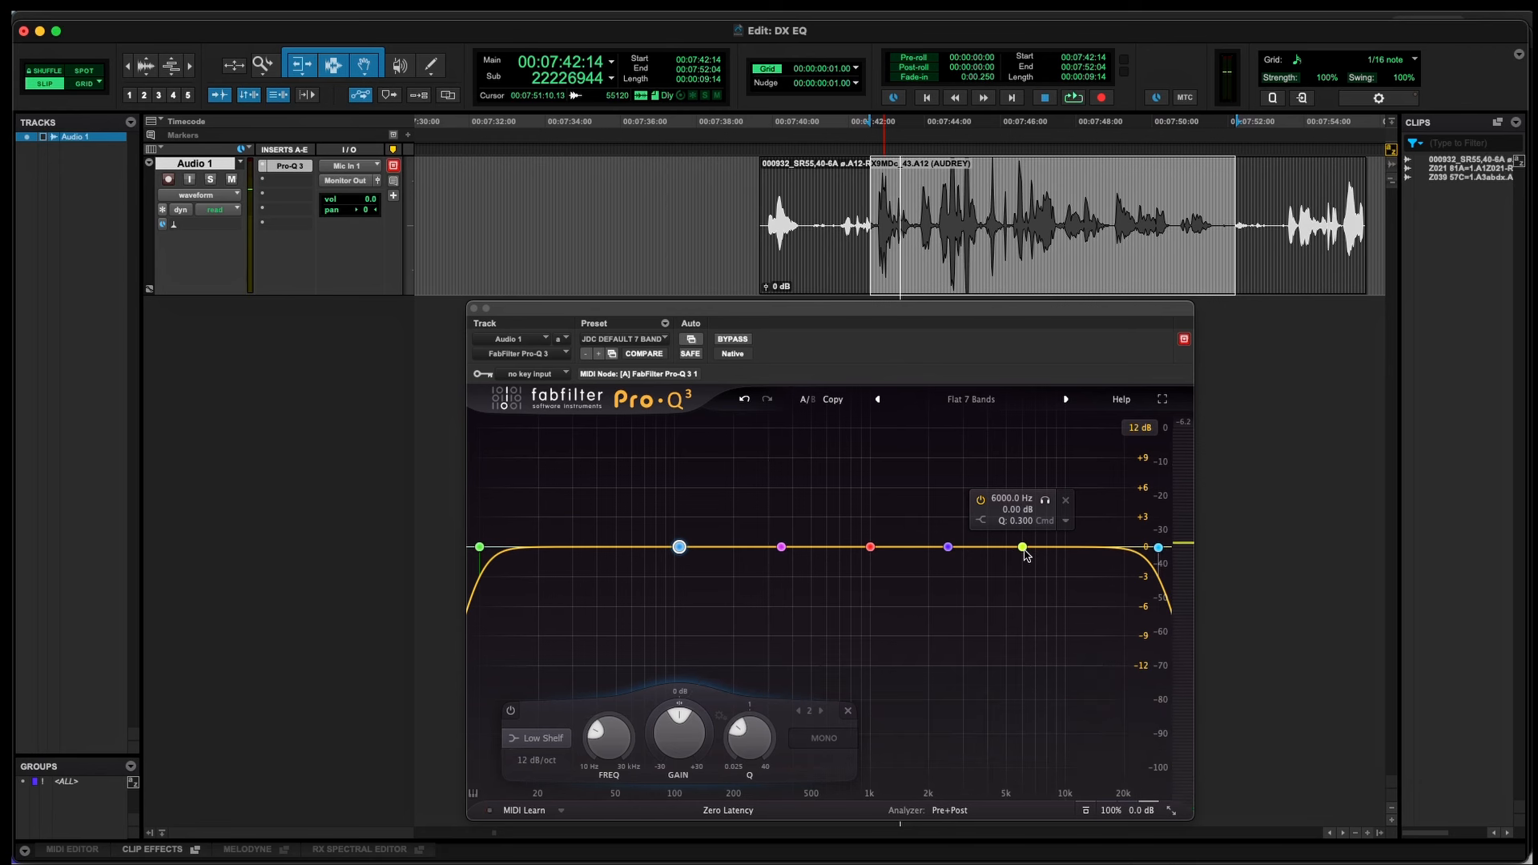
{"action": "key", "text": "space"}
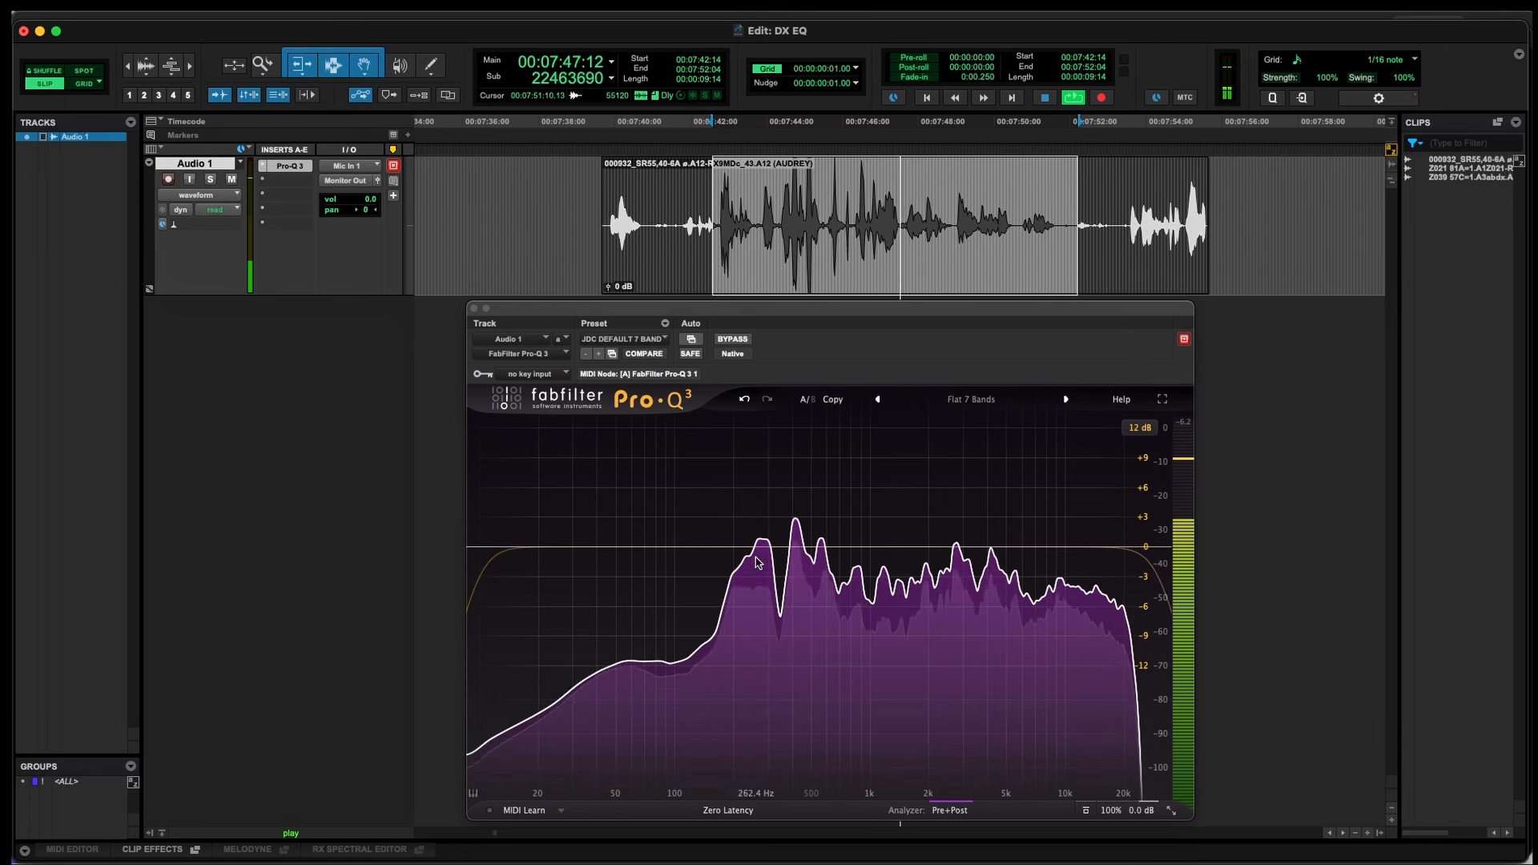
{"action": "key", "text": "space"}
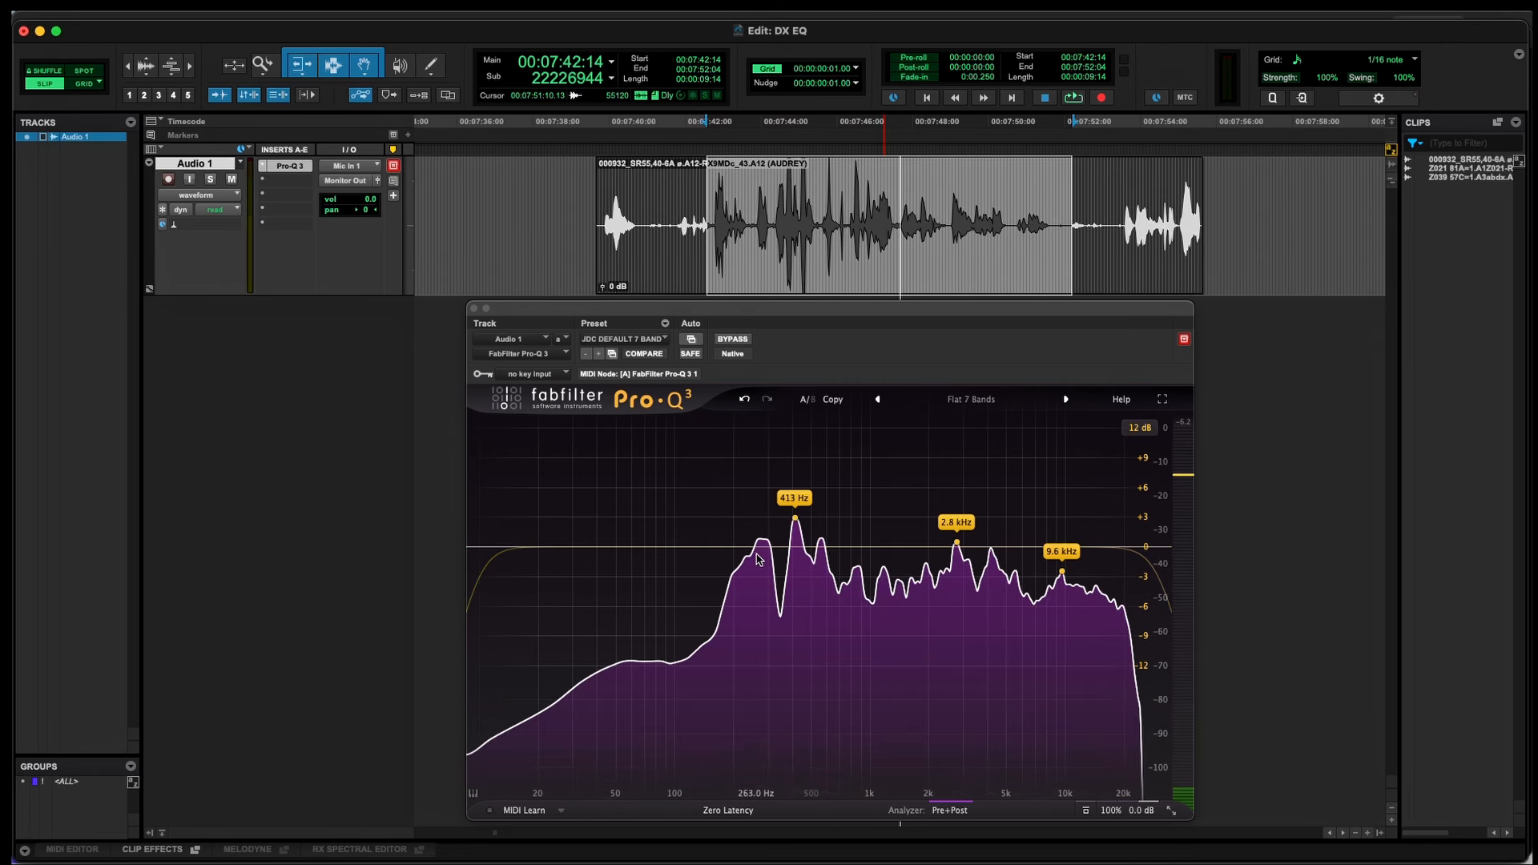
Step: Try the low cut at about 147 Hz while auditioning the selected dialogue
{"action": "left_click", "coordinate": [481, 547]}
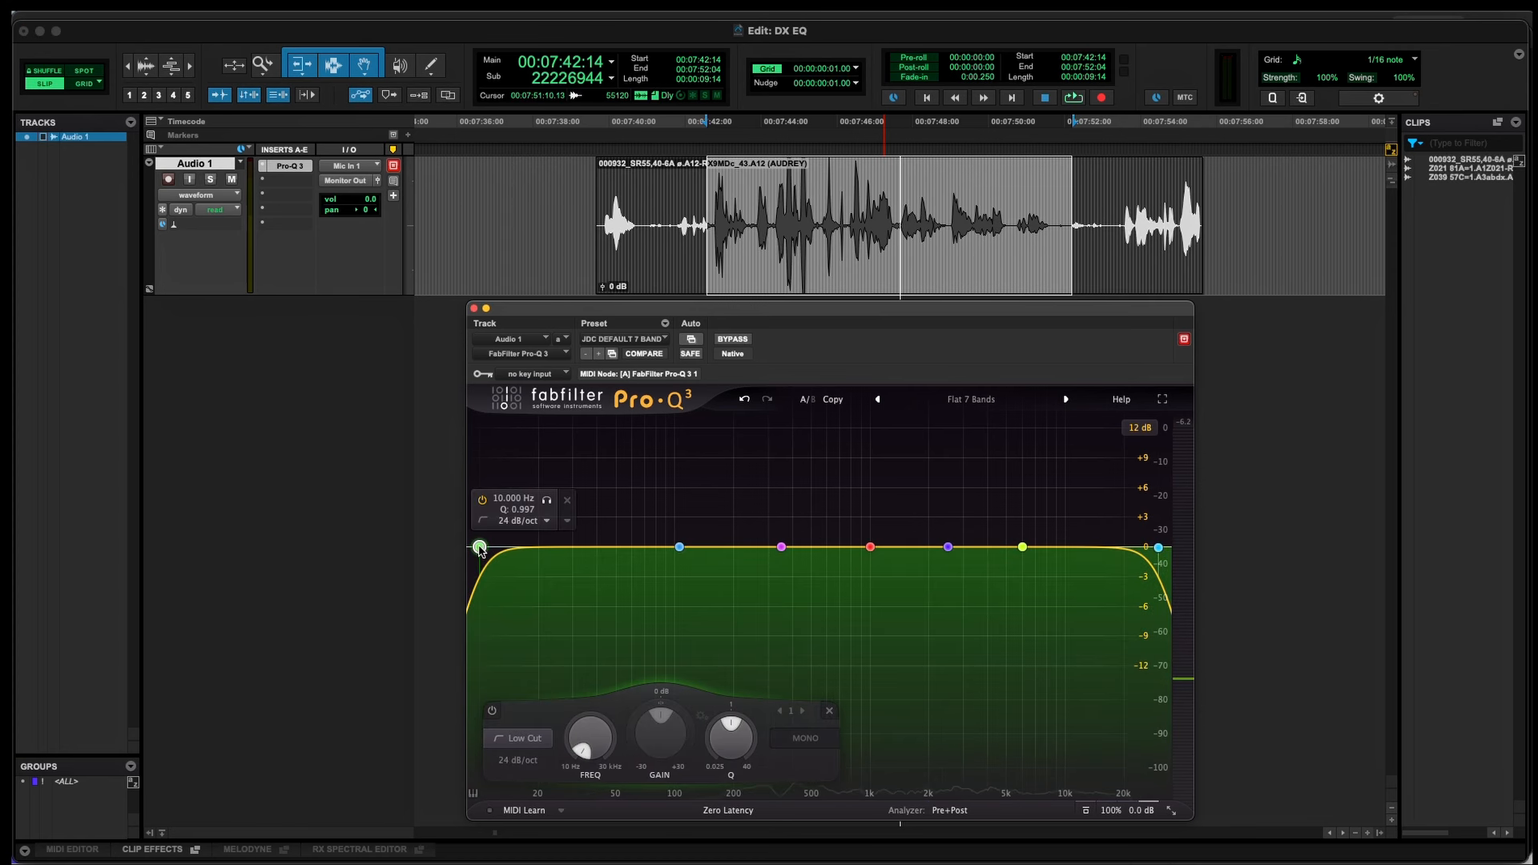
{"action": "left_click_drag", "start_coordinate": [482, 551], "coordinate": [711, 561]}
{"action": "key", "text": "space"}
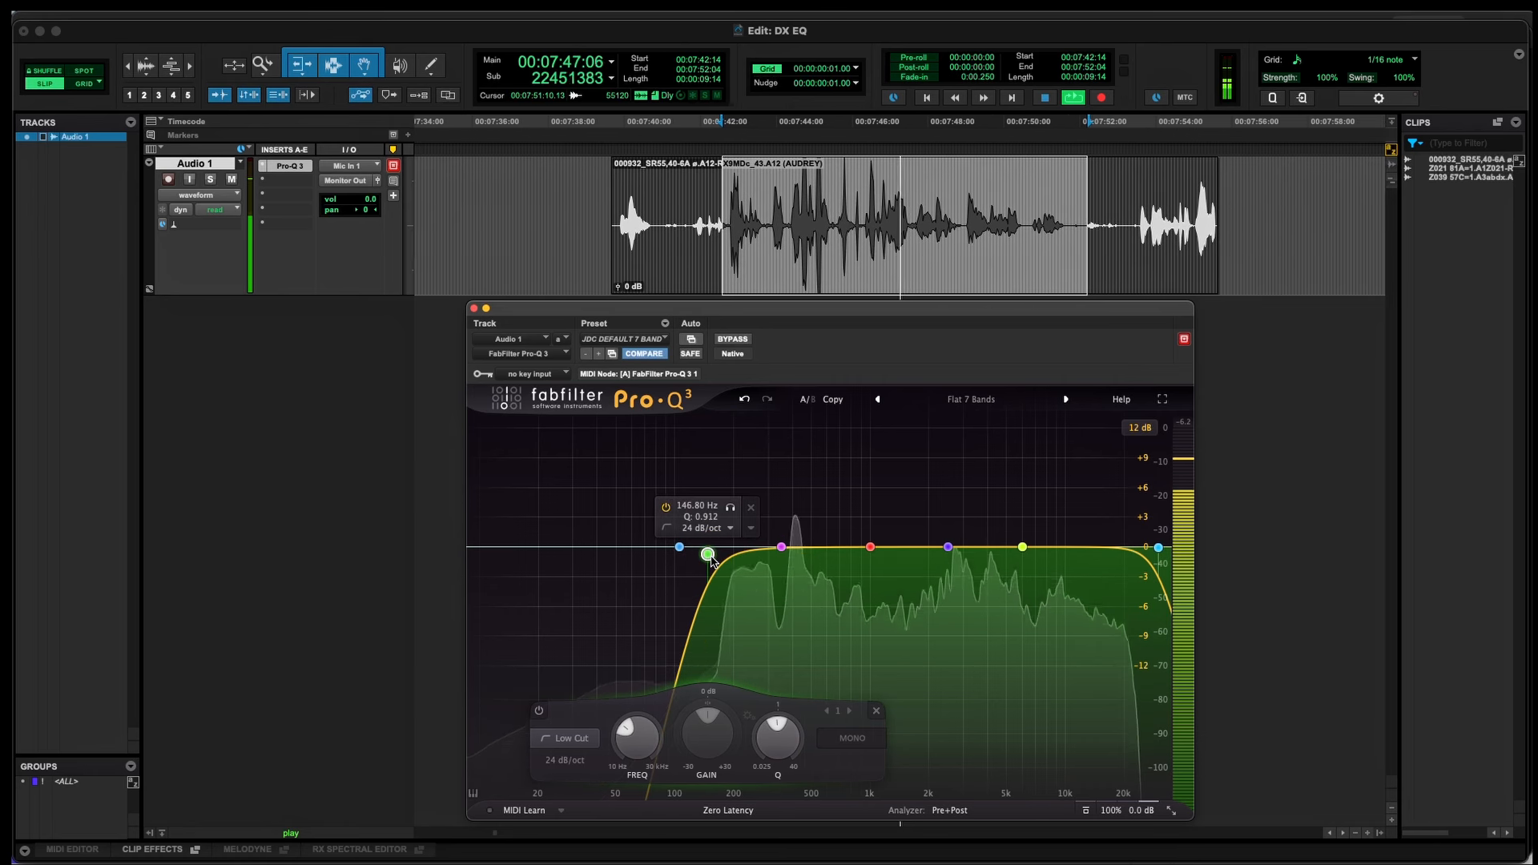
{"action": "key", "text": "space"}
{"action": "key", "text": "space"}
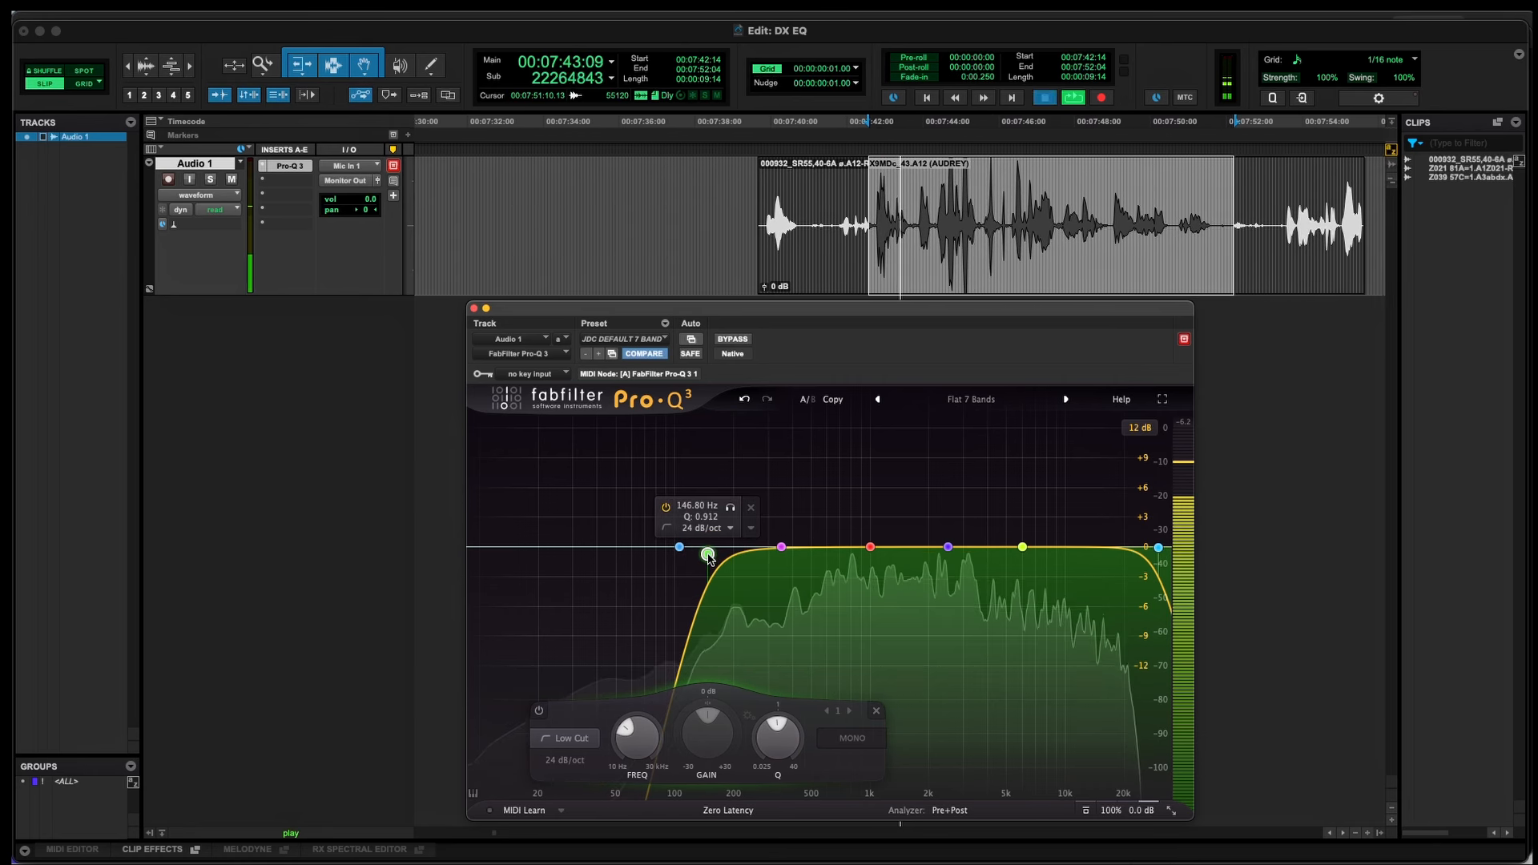
{"action": "key", "text": "space"}
Step: Set the low cut to about 86 Hz with a Q of about 0.98 and audition the selected dialogue
{"action": "left_click_drag", "start_coordinate": [708, 557], "coordinate": [662, 558]}
{"action": "key", "text": "space"}
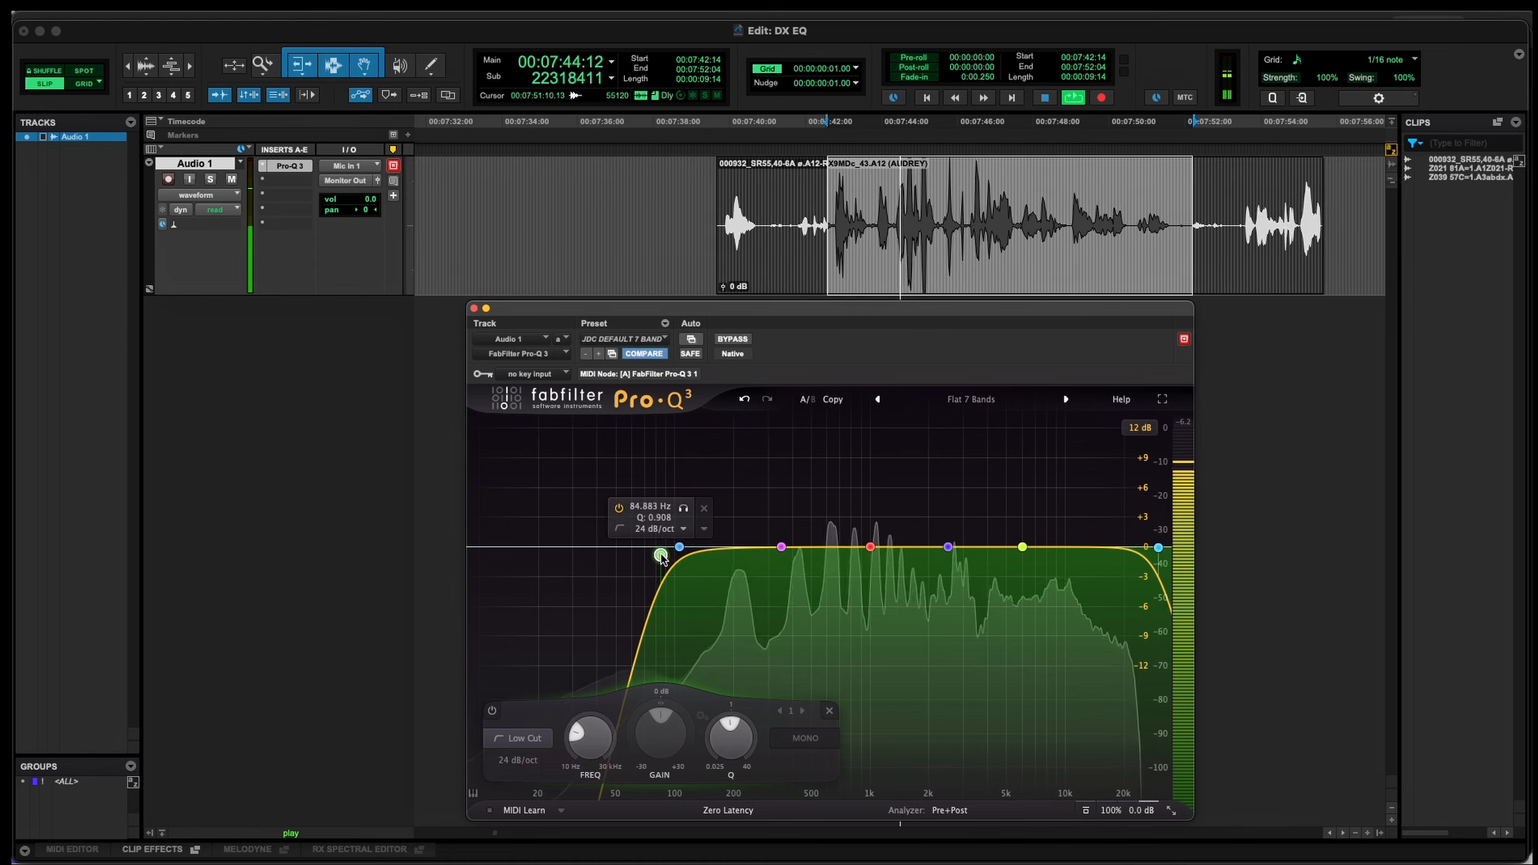
{"action": "key", "text": "space"}
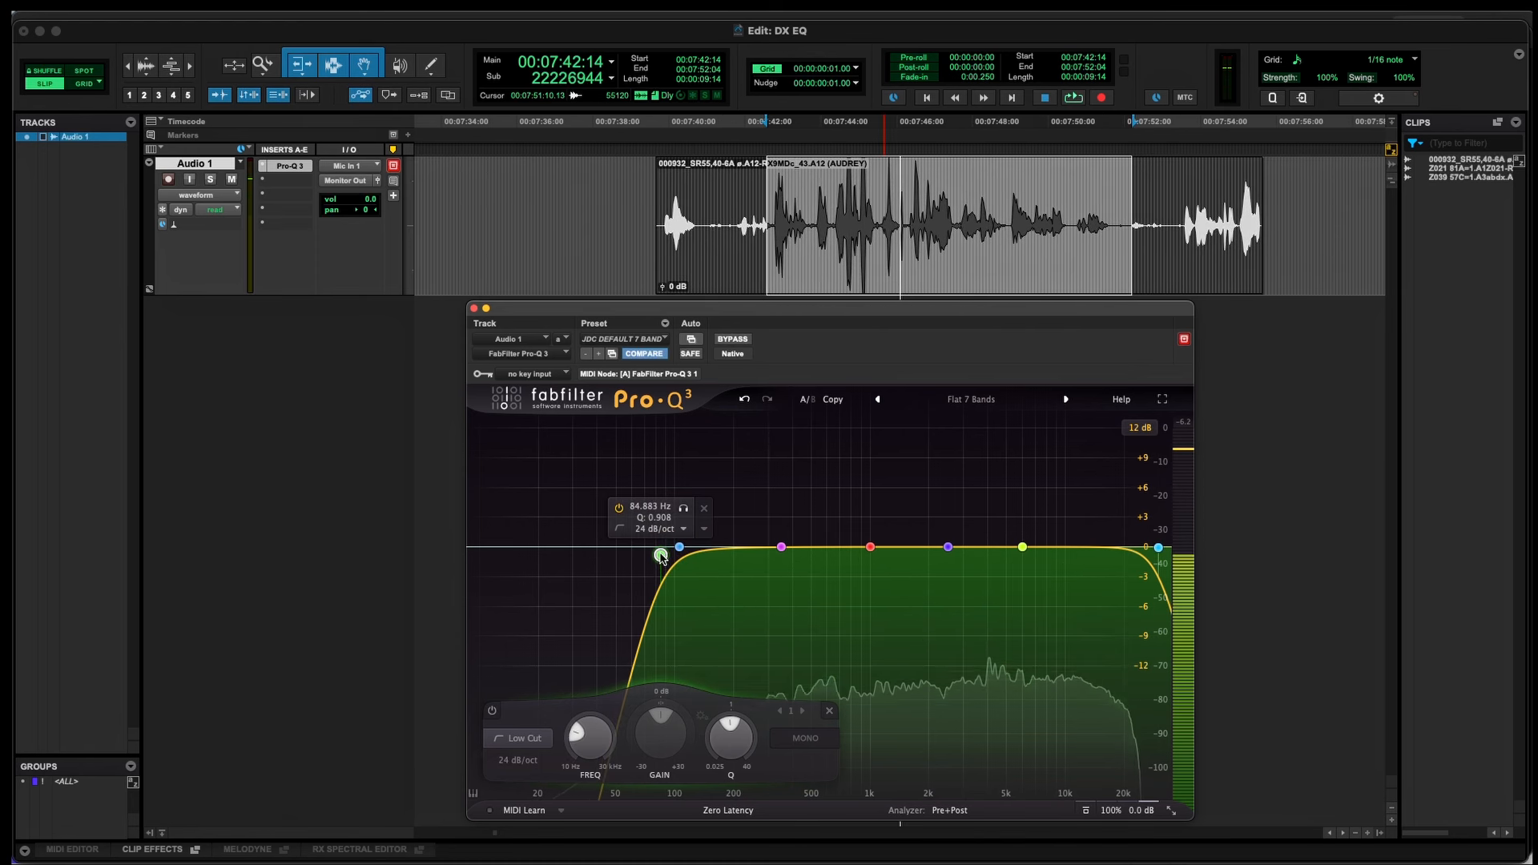
{"action": "mouse_move", "coordinate": [661, 556]}
{"action": "left_mouse_down"}
{"action": "mouse_move", "coordinate": [677, 555]}
{"action": "mouse_move", "coordinate": [633, 549]}
{"action": "mouse_move", "coordinate": [663, 552]}
{"action": "left_mouse_up"}
{"action": "key", "text": "space"}
{"action": "key", "text": "space"}
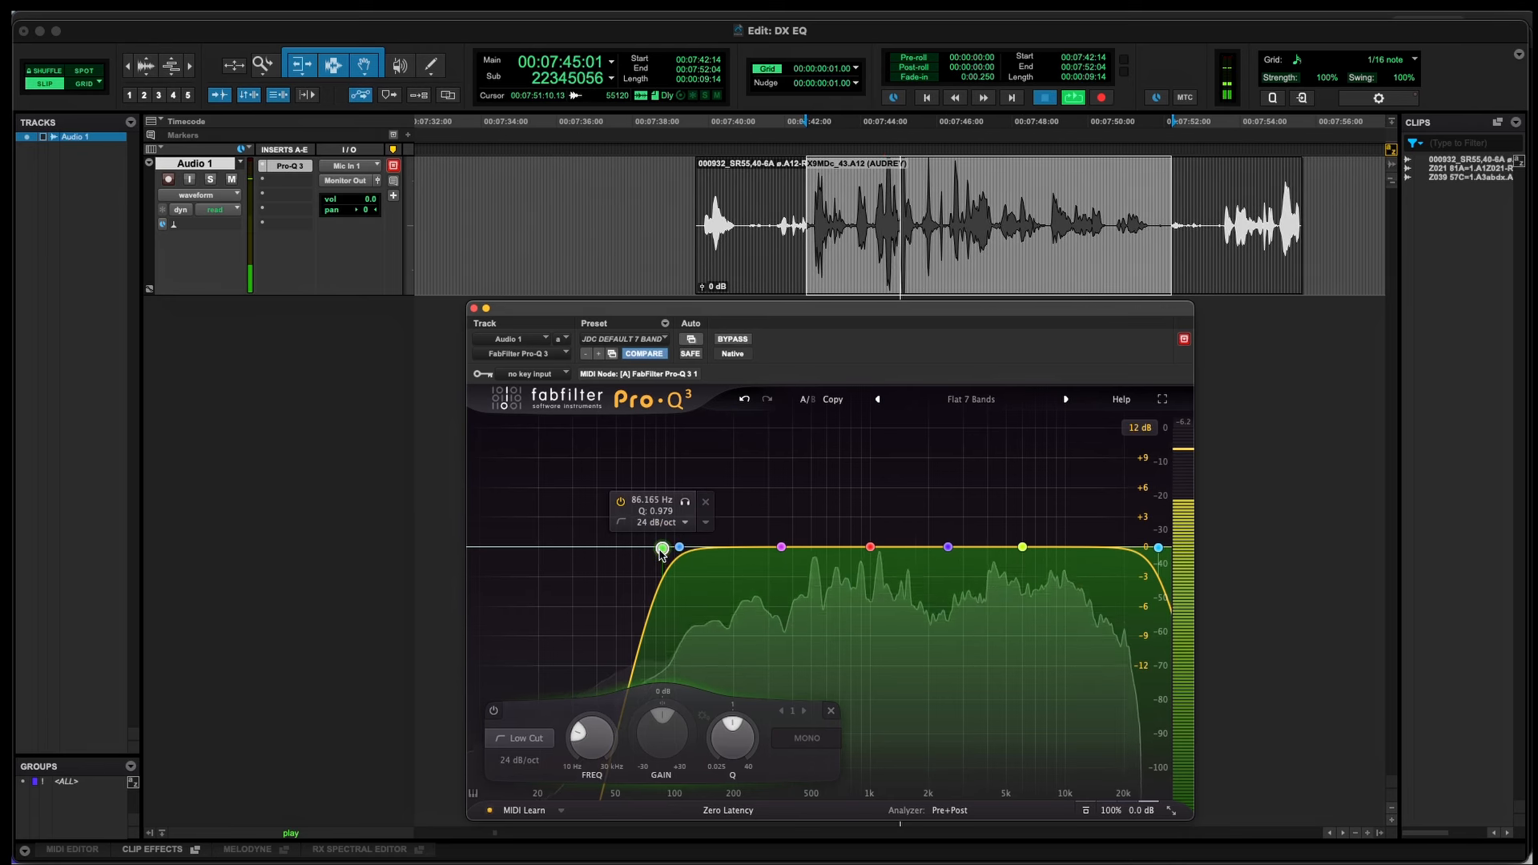
{"action": "key", "text": "space"}
{"action": "key", "text": "space"}
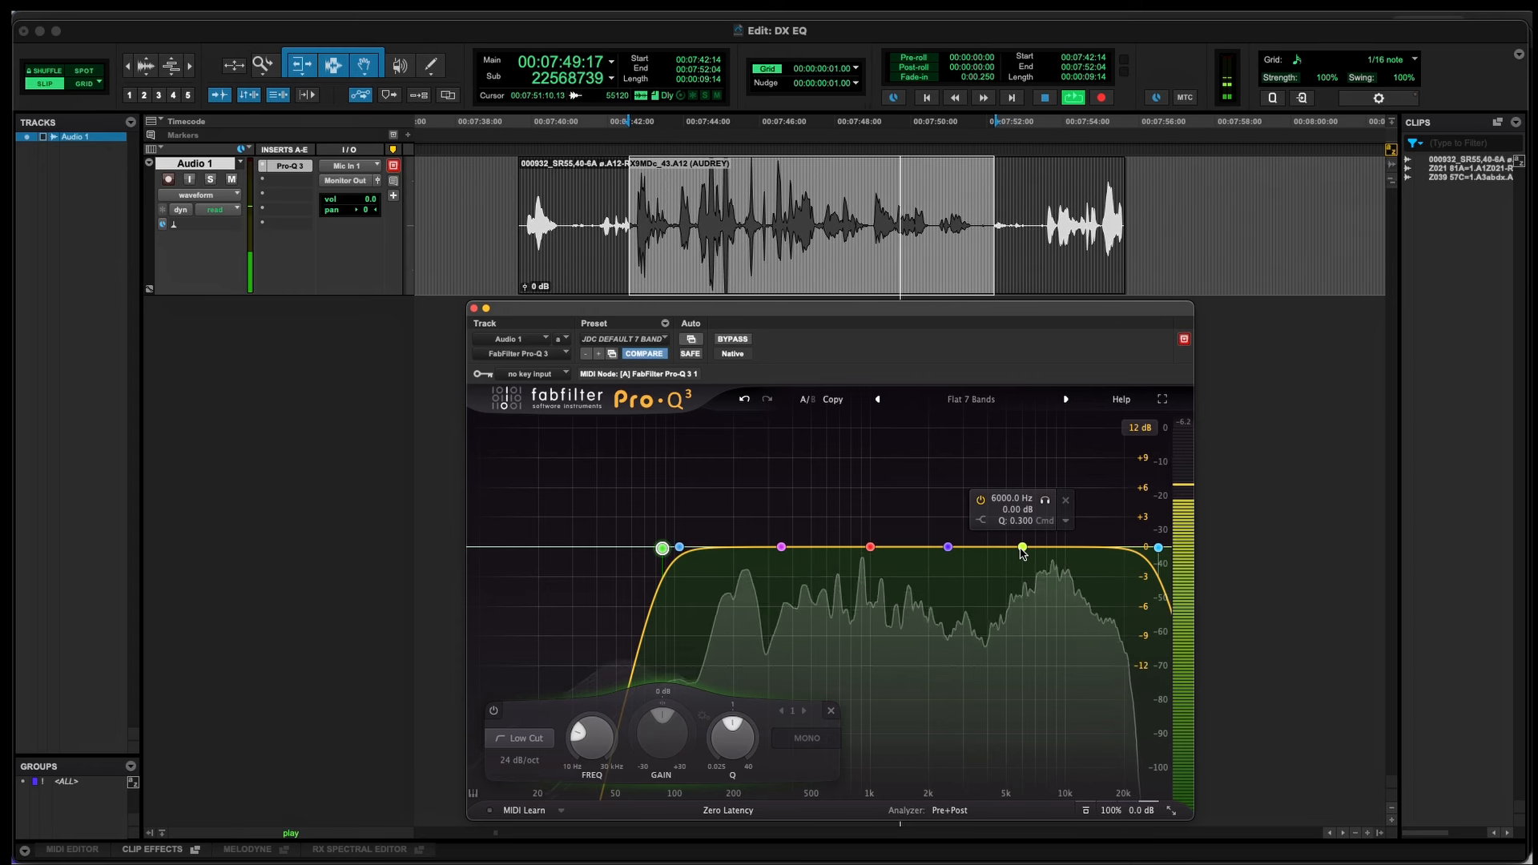
{"action": "key", "text": "space"}
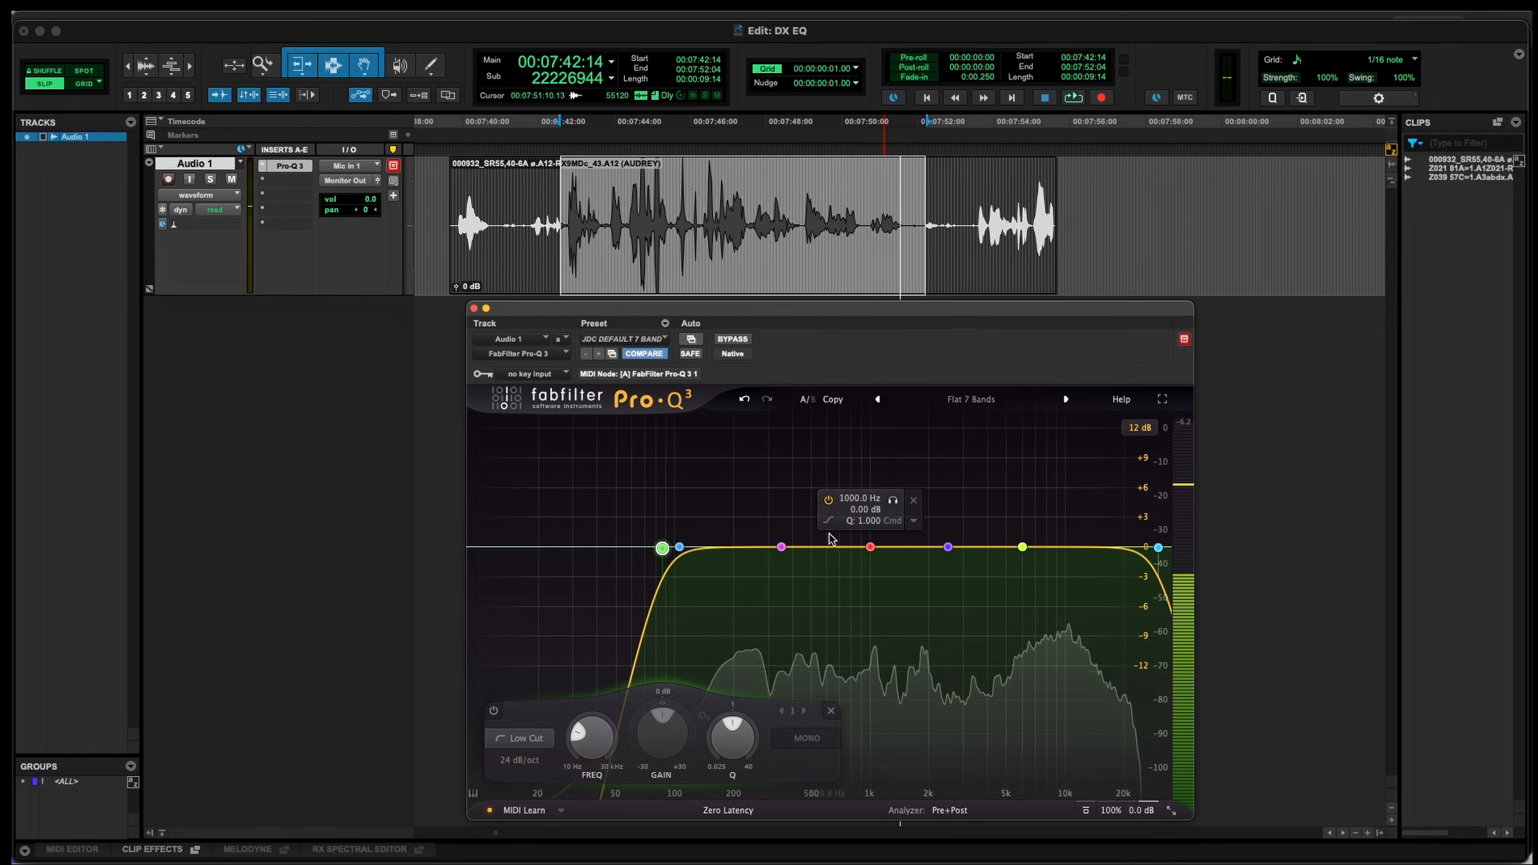
Step: Change the 6 kHz high shelf to a narrower bell cutting about 1.5 dB near 8 kHz, and audition it
{"action": "left_click", "coordinate": [1022, 547]}
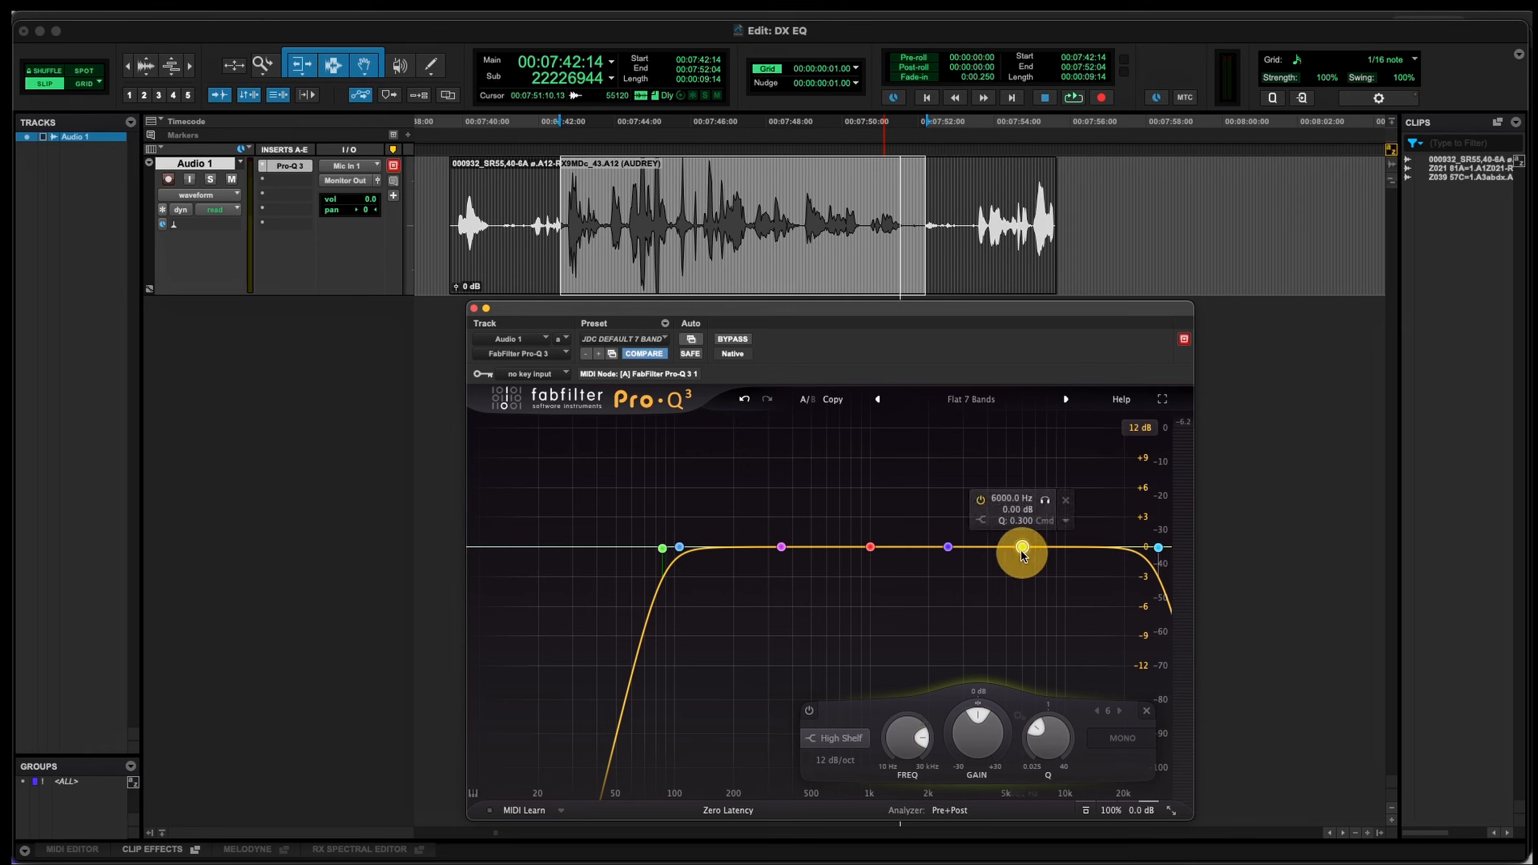
{"action": "left_click", "coordinate": [836, 738]}
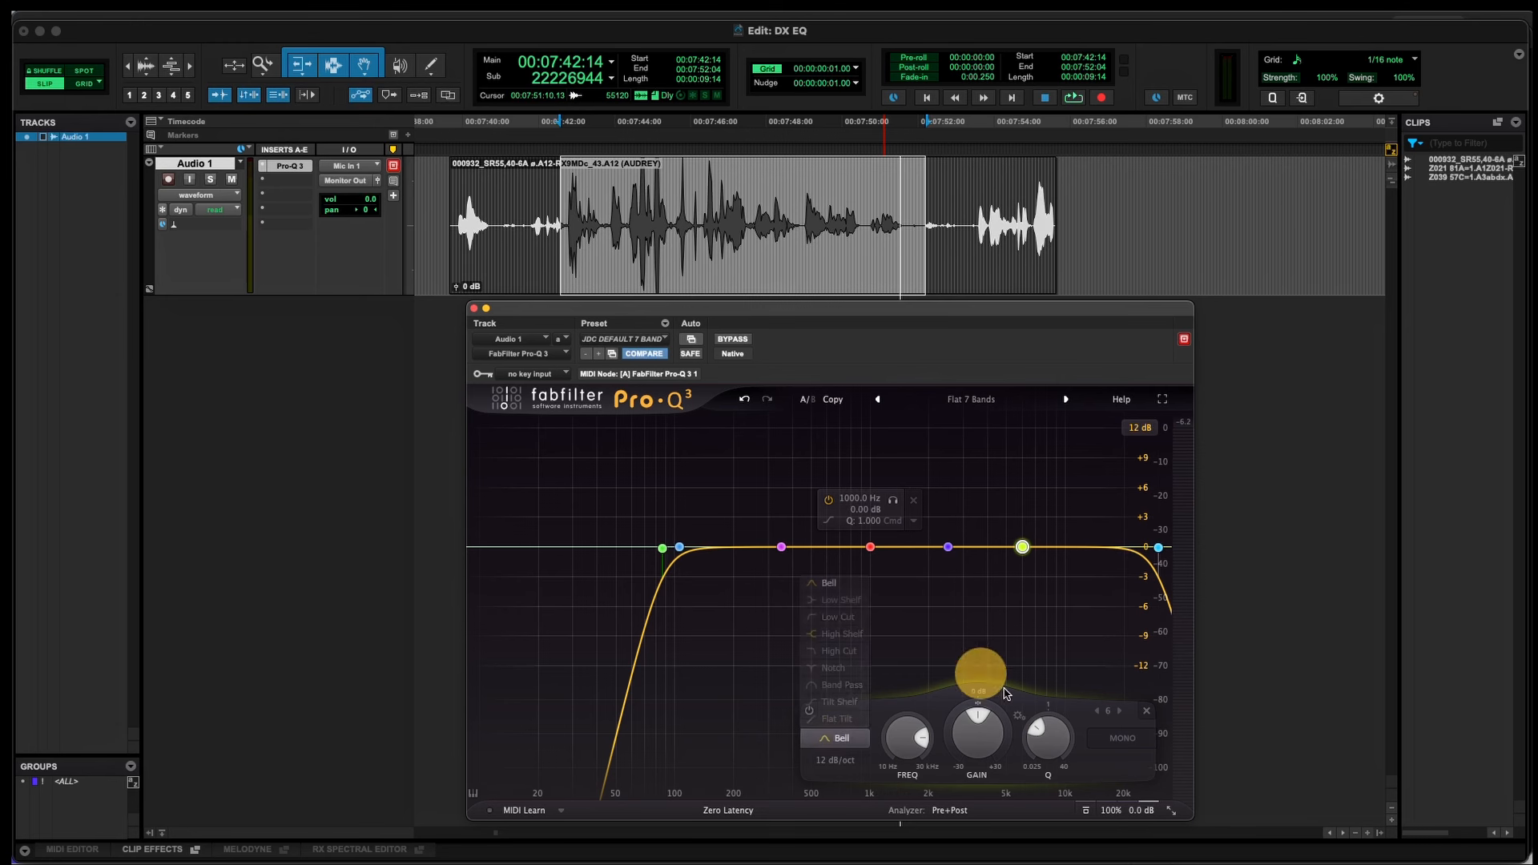
{"action": "left_click", "coordinate": [837, 594]}
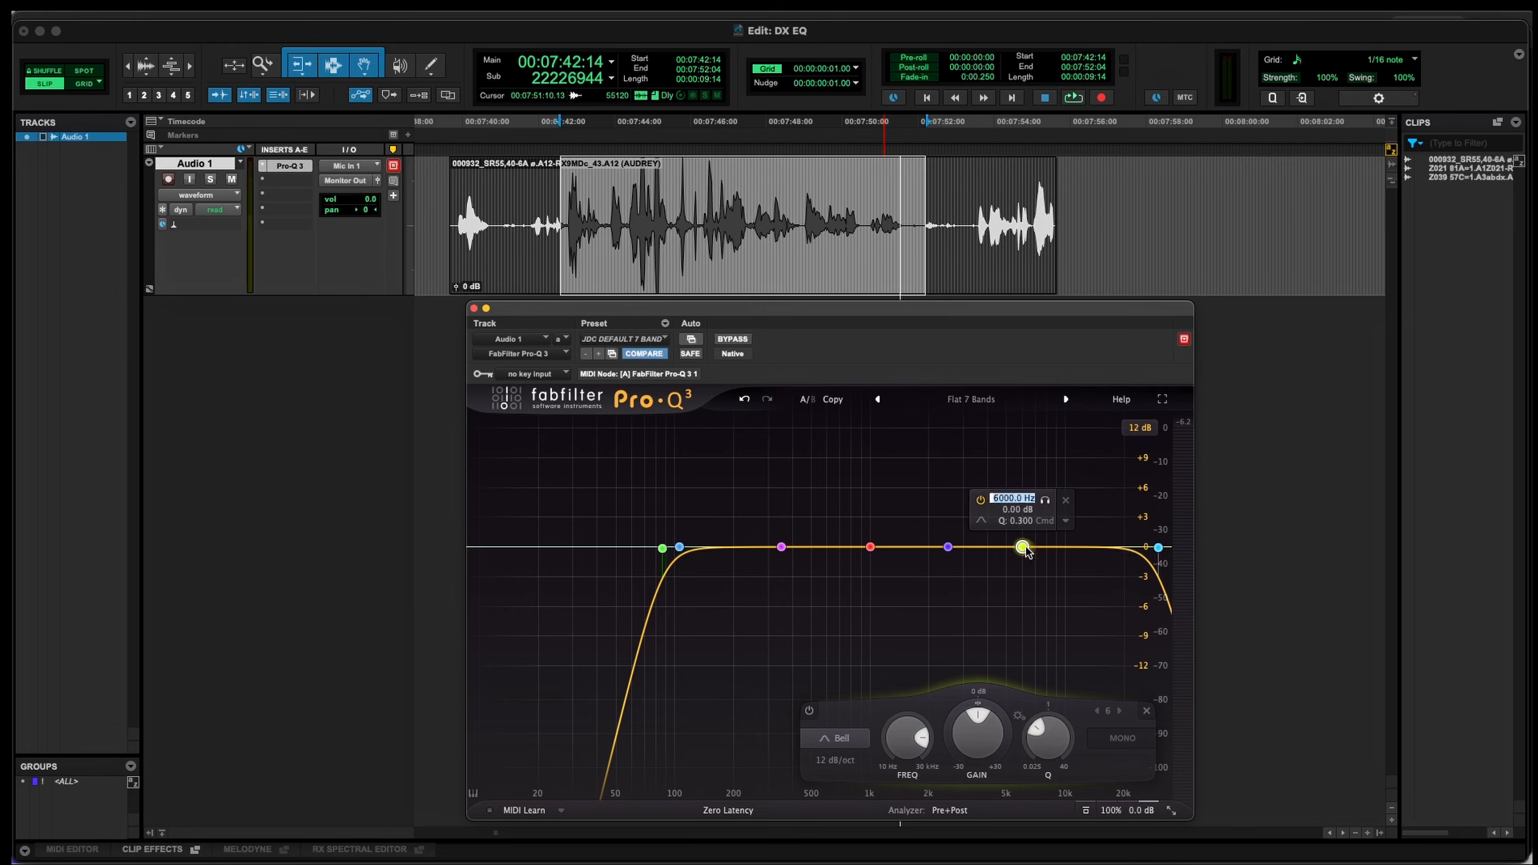
{"action": "left_click_drag", "start_coordinate": [1024, 550], "coordinate": [1023, 561]}
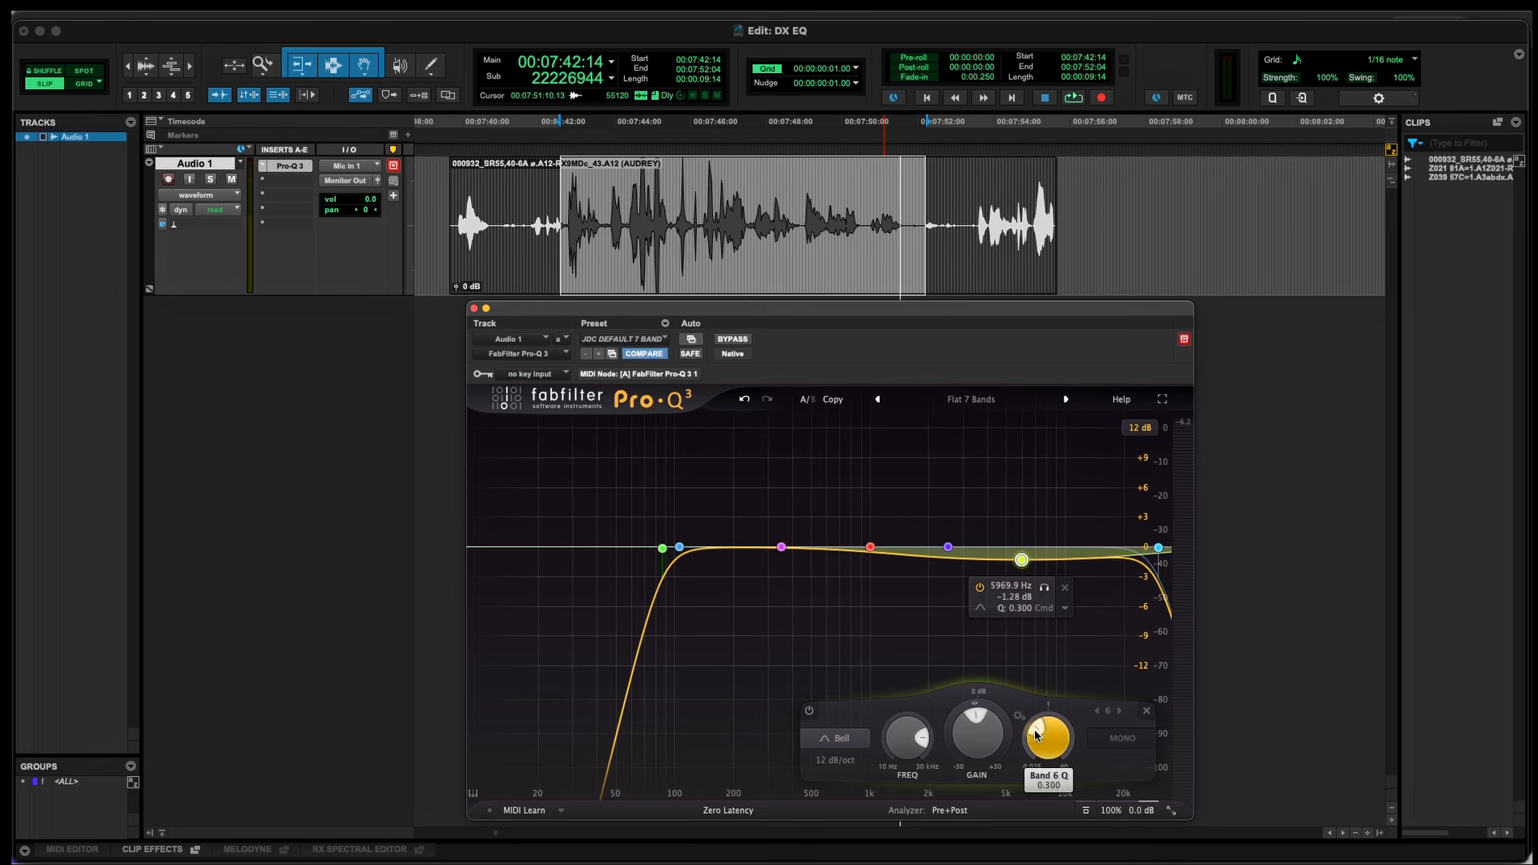
{"action": "left_click_drag", "start_coordinate": [1038, 736], "coordinate": [1023, 574]}
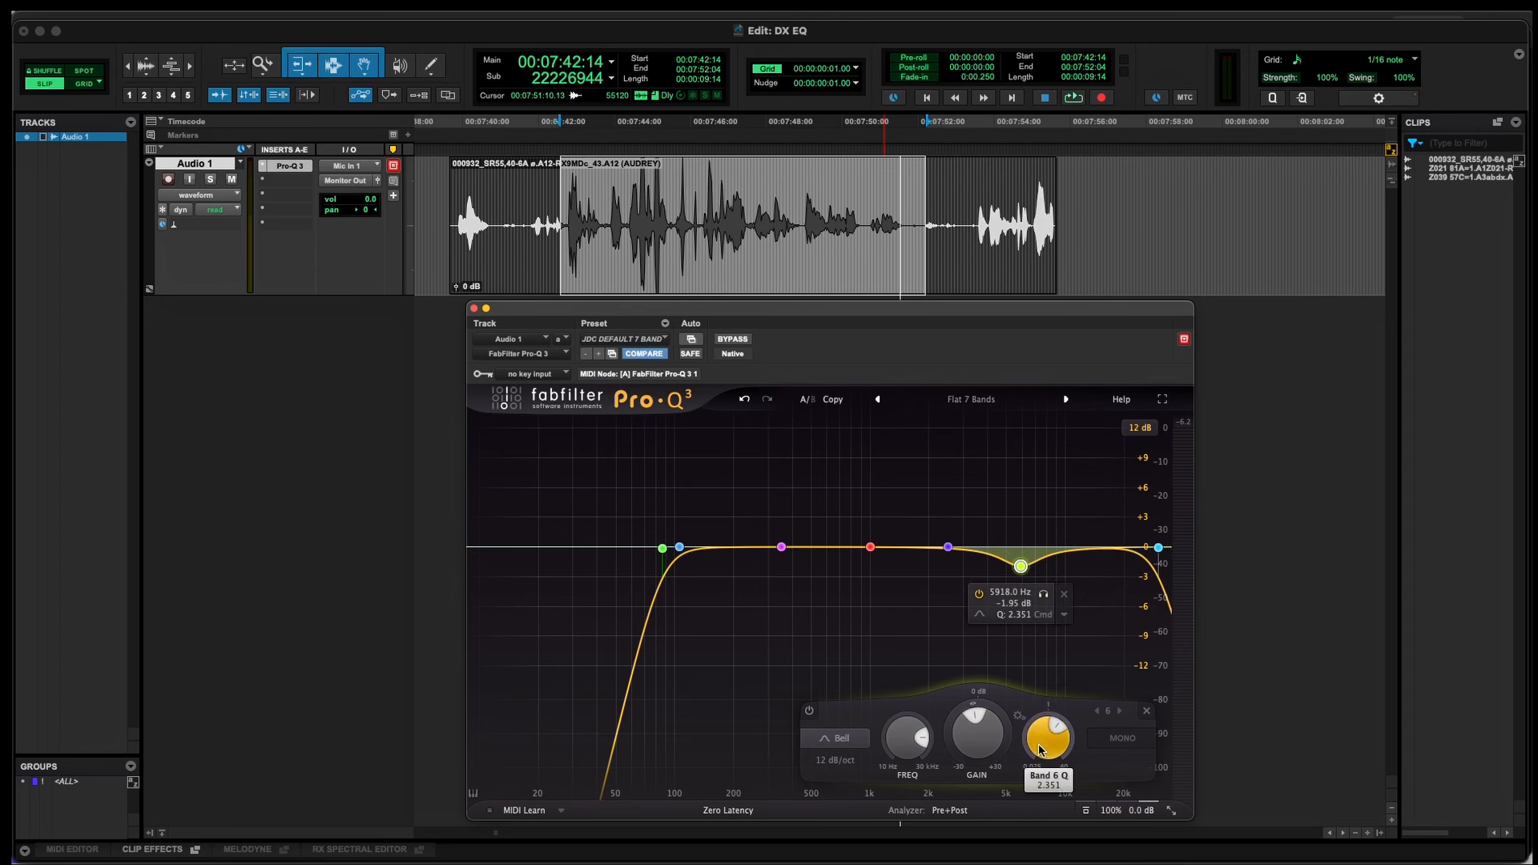
{"action": "left_click_drag", "start_coordinate": [1027, 735], "coordinate": [1048, 571]}
{"action": "key", "text": "space"}
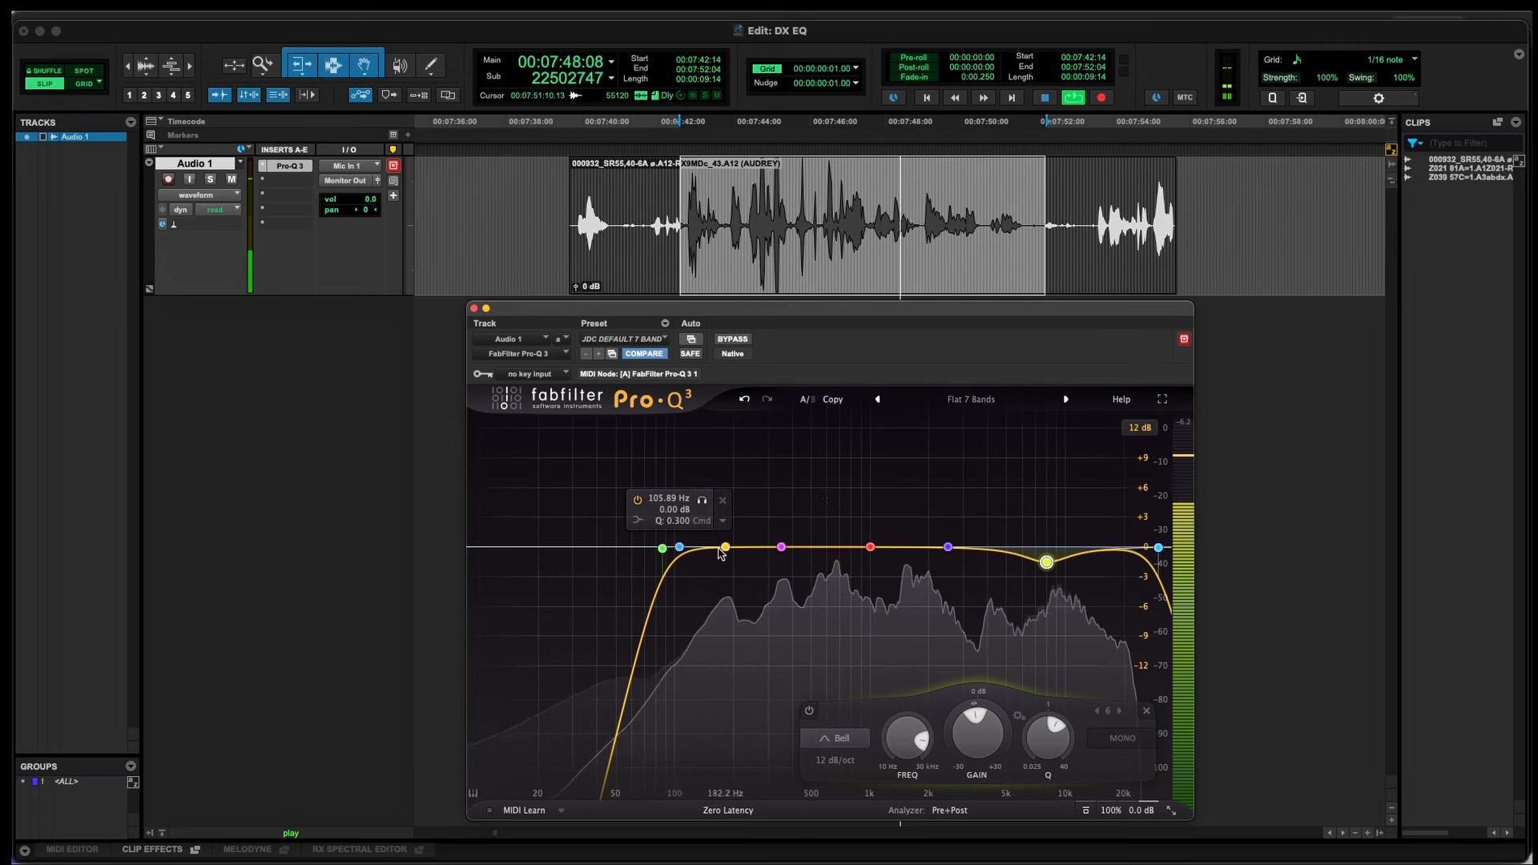
Step: Change the 1 kHz tilt shelf band to a bell cutting about 0.8 dB at 989 Hz, with a Q of about 1.56
{"action": "left_click", "coordinate": [870, 548]}
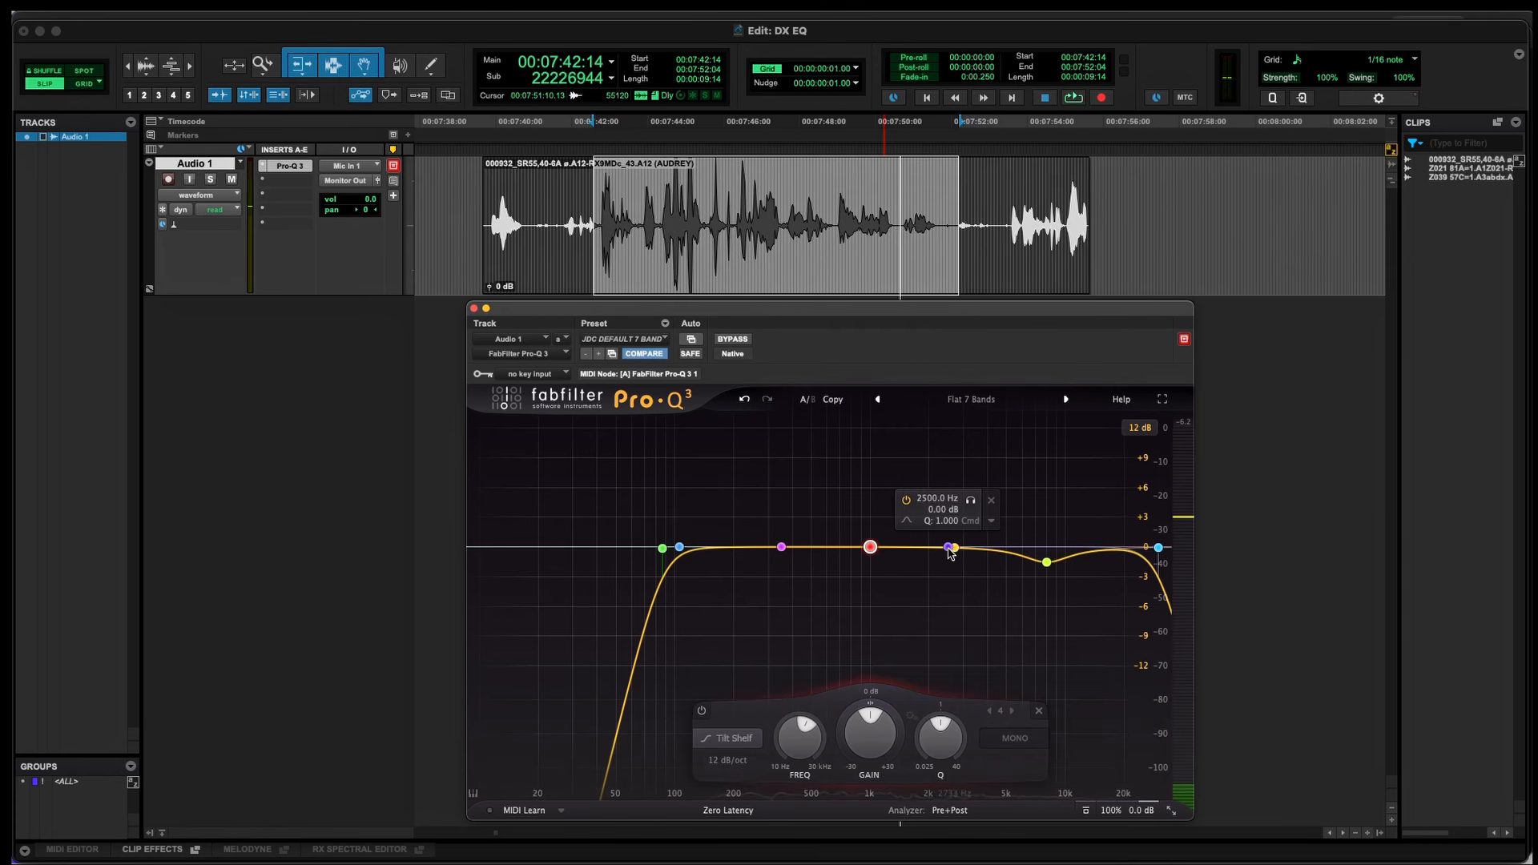
{"action": "left_click_drag", "start_coordinate": [871, 548], "coordinate": [872, 556]}
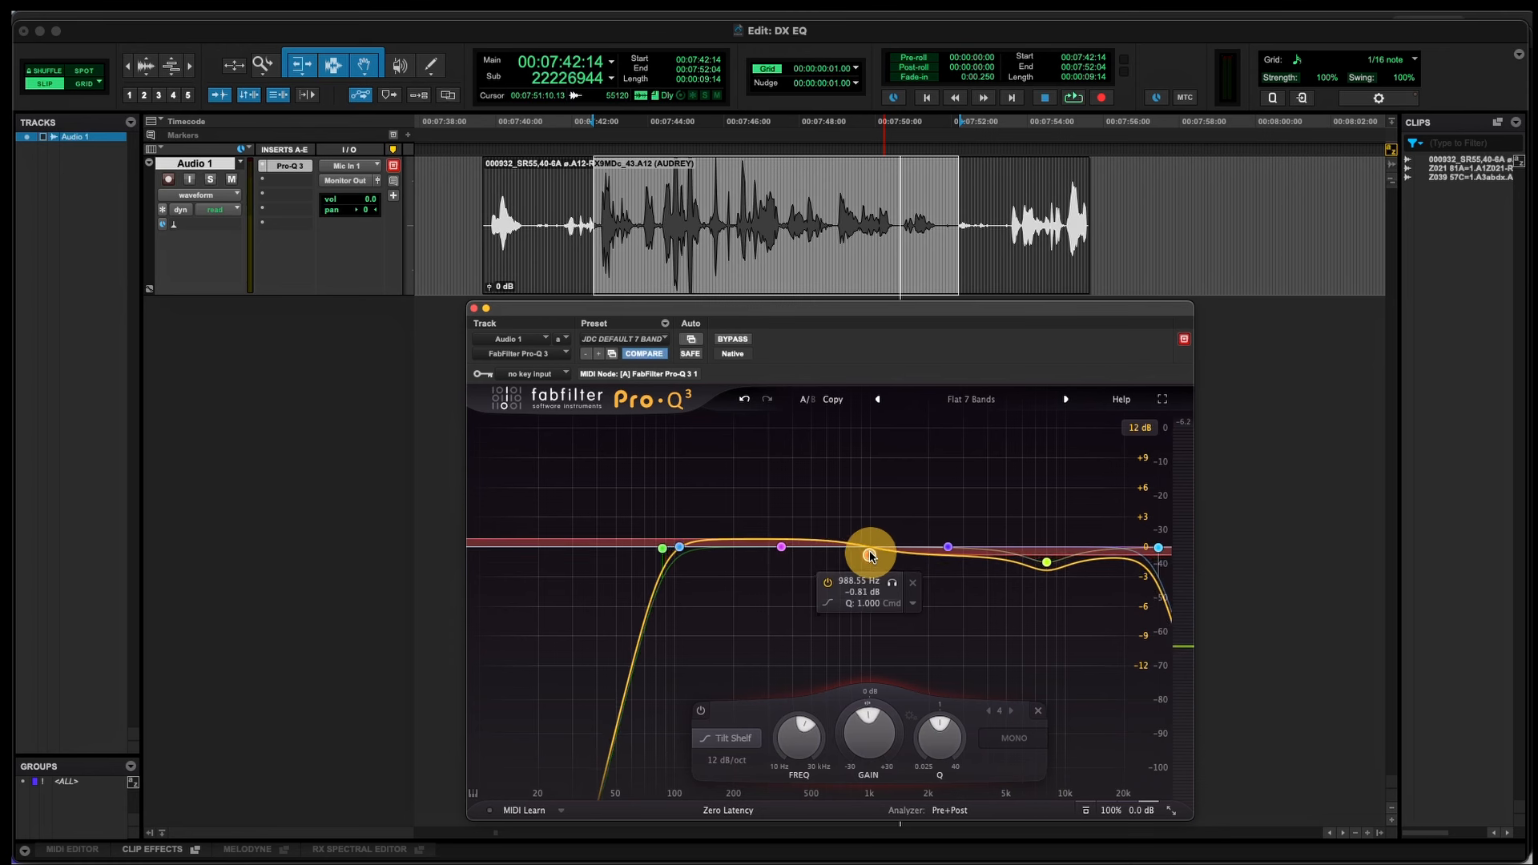
{"action": "left_click", "coordinate": [737, 739]}
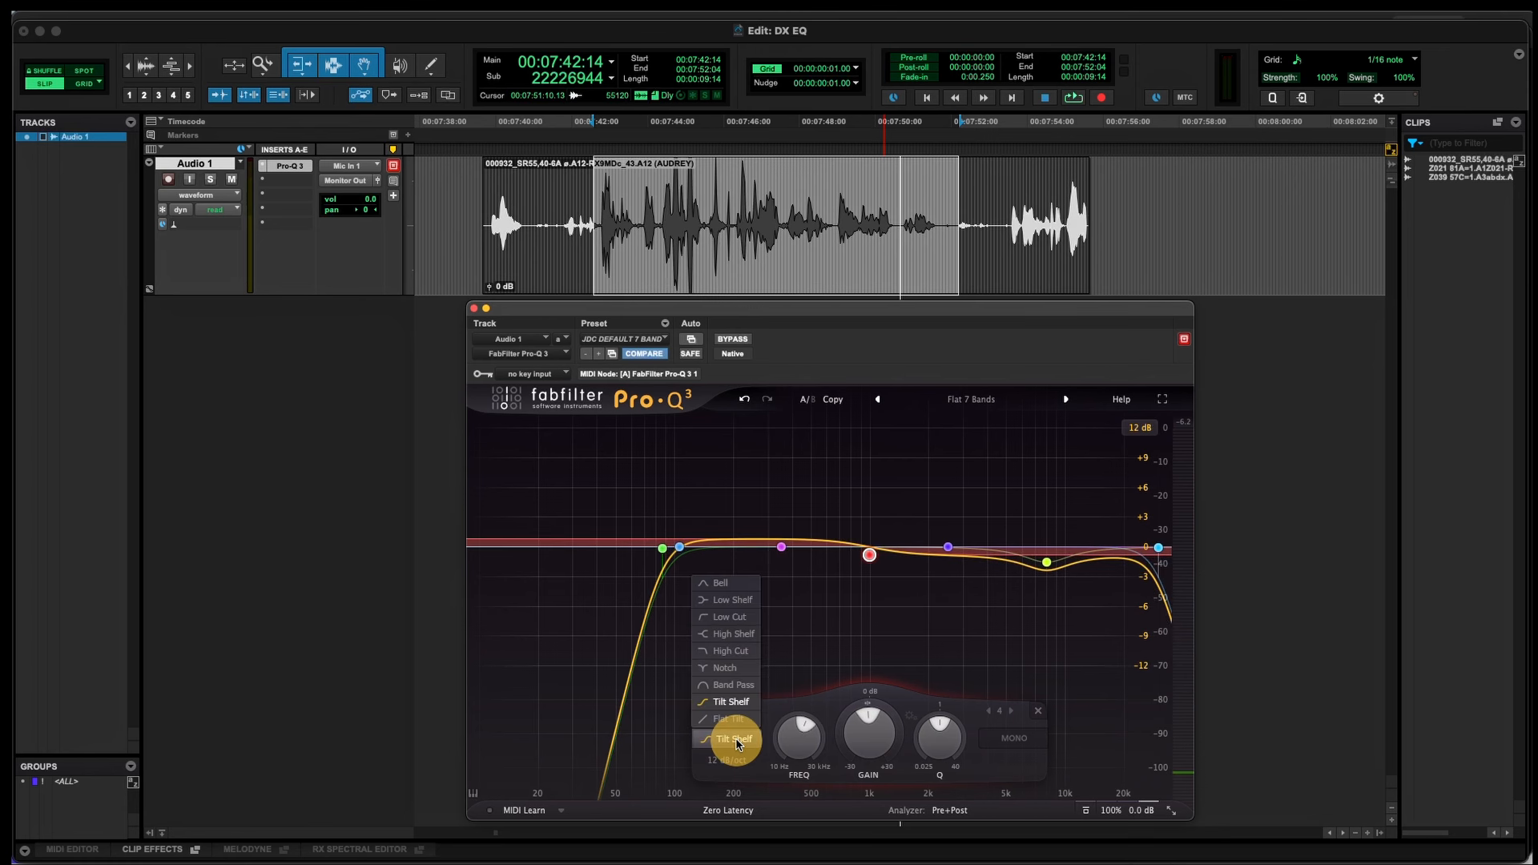
{"action": "left_click", "coordinate": [727, 588]}
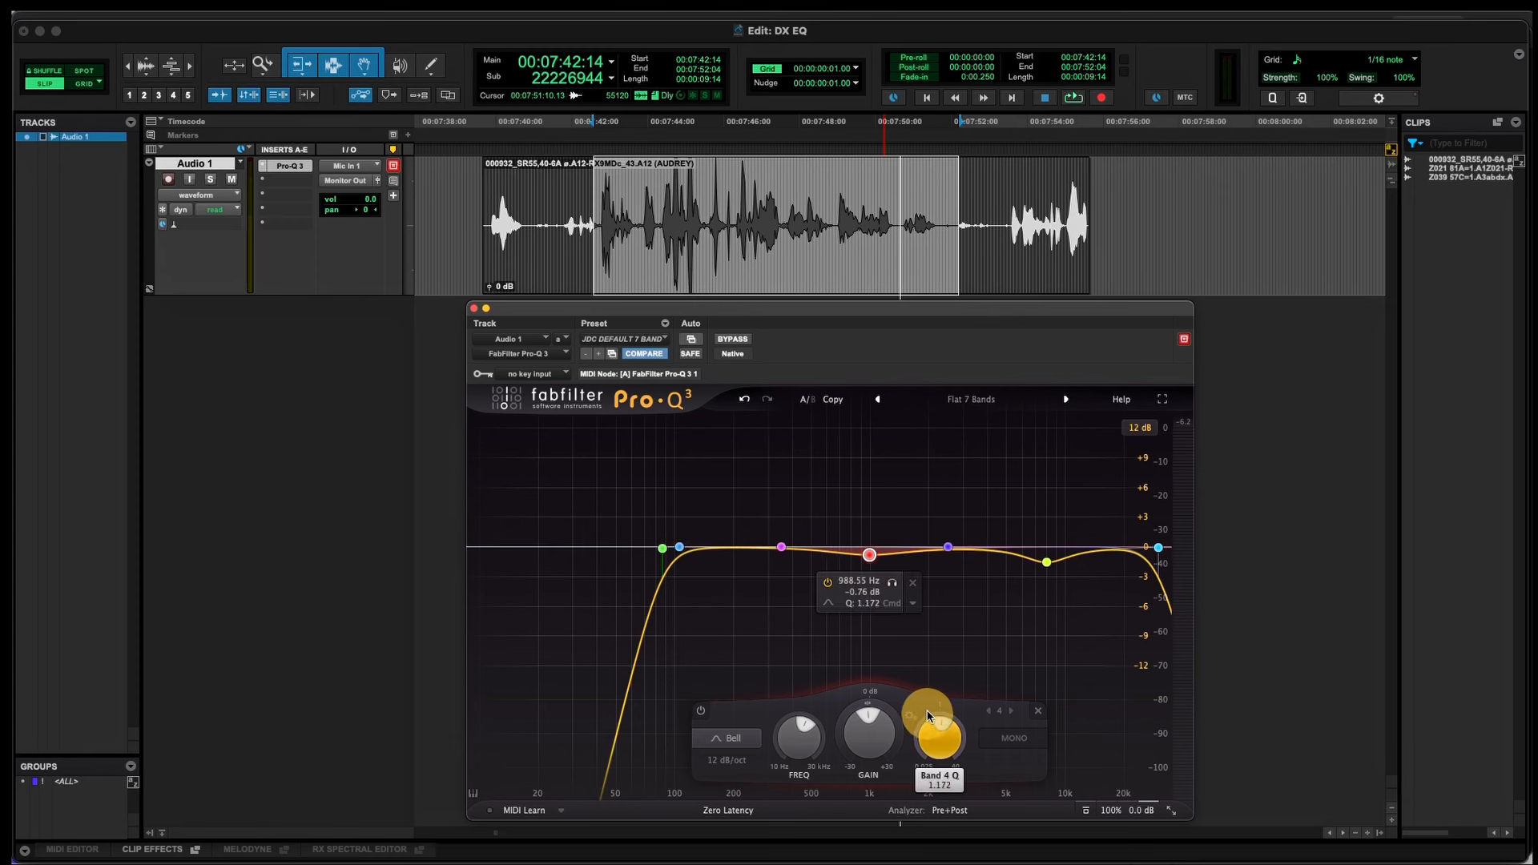
{"action": "left_click_drag", "start_coordinate": [927, 716], "coordinate": [929, 703]}
Step: During playback, retune the midrange bell to about 1.3 kHz with a cut of about 2.5 dB and a Q of about 1.47
{"action": "key", "text": "space"}
{"action": "mouse_move", "coordinate": [869, 554]}
{"action": "left_mouse_down"}
{"action": "mouse_move", "coordinate": [892, 553]}
{"action": "mouse_move", "coordinate": [891, 568]}
{"action": "left_mouse_up"}
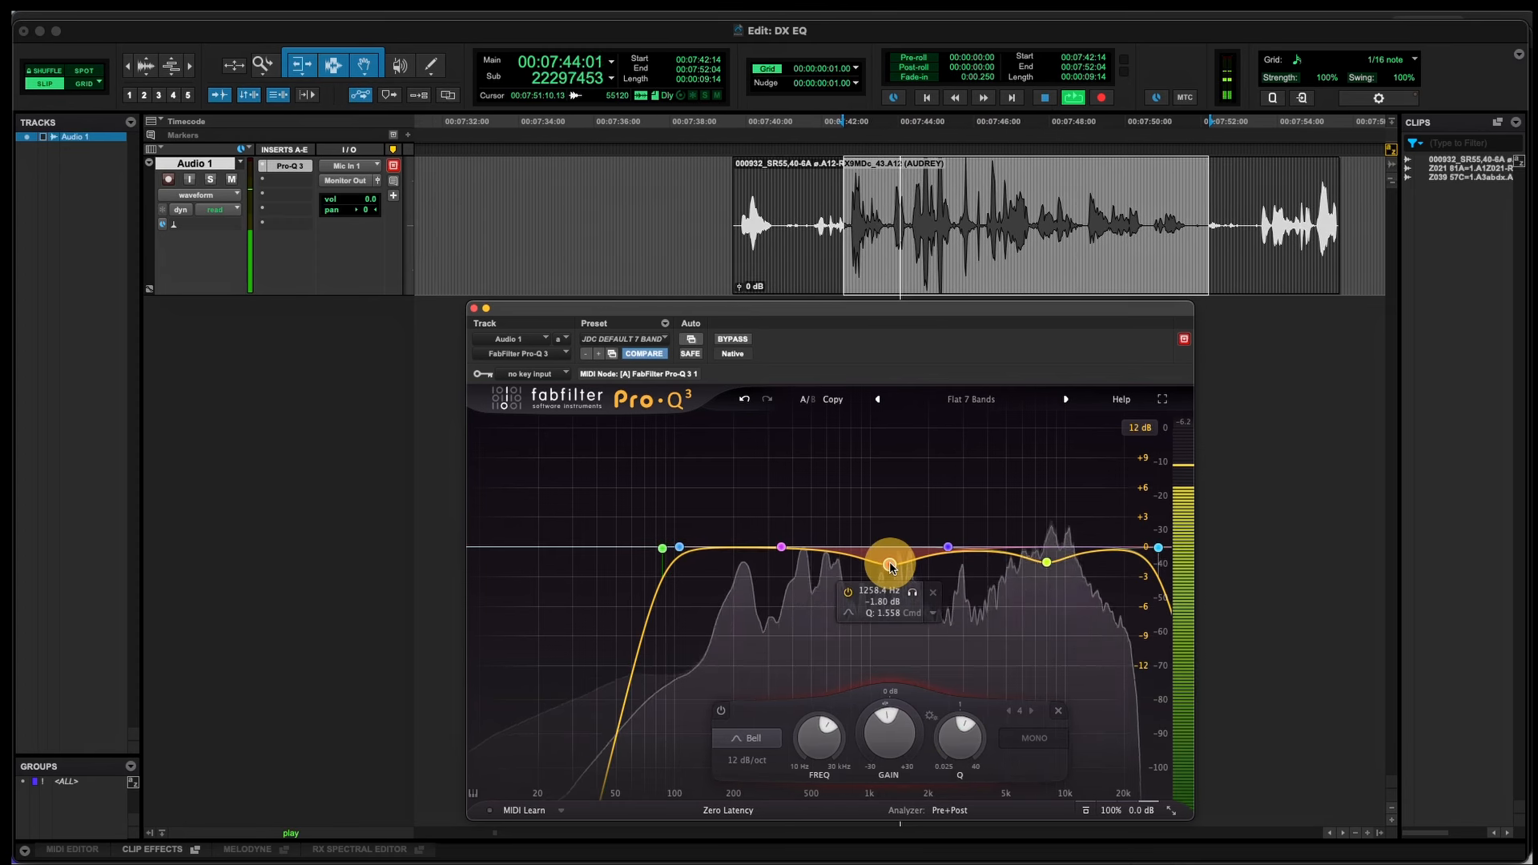
{"action": "left_click_drag", "start_coordinate": [953, 735], "coordinate": [908, 641]}
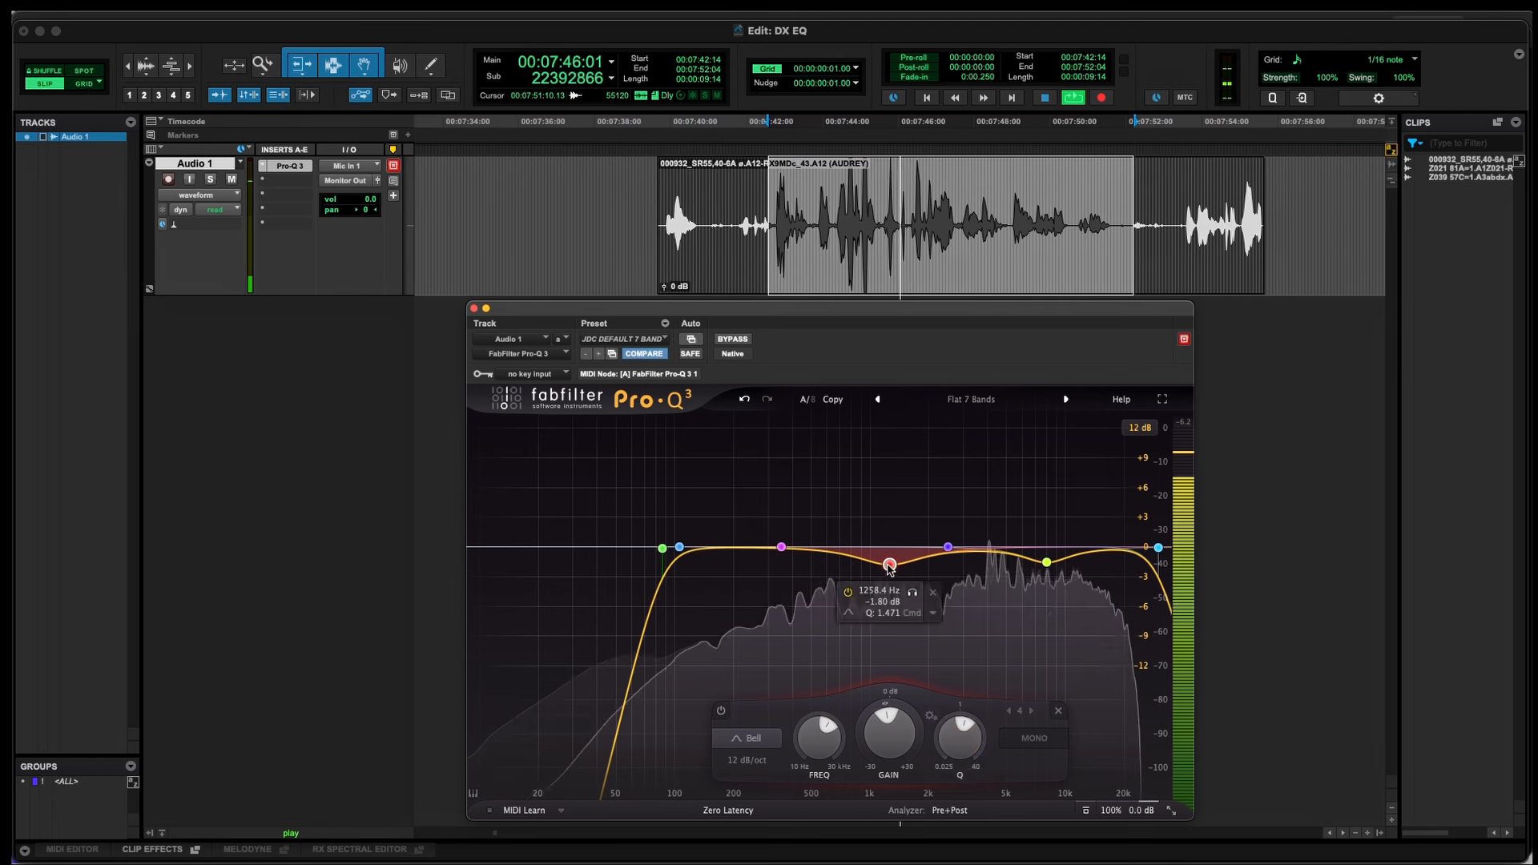
{"action": "left_click_drag", "start_coordinate": [888, 566], "coordinate": [891, 572]}
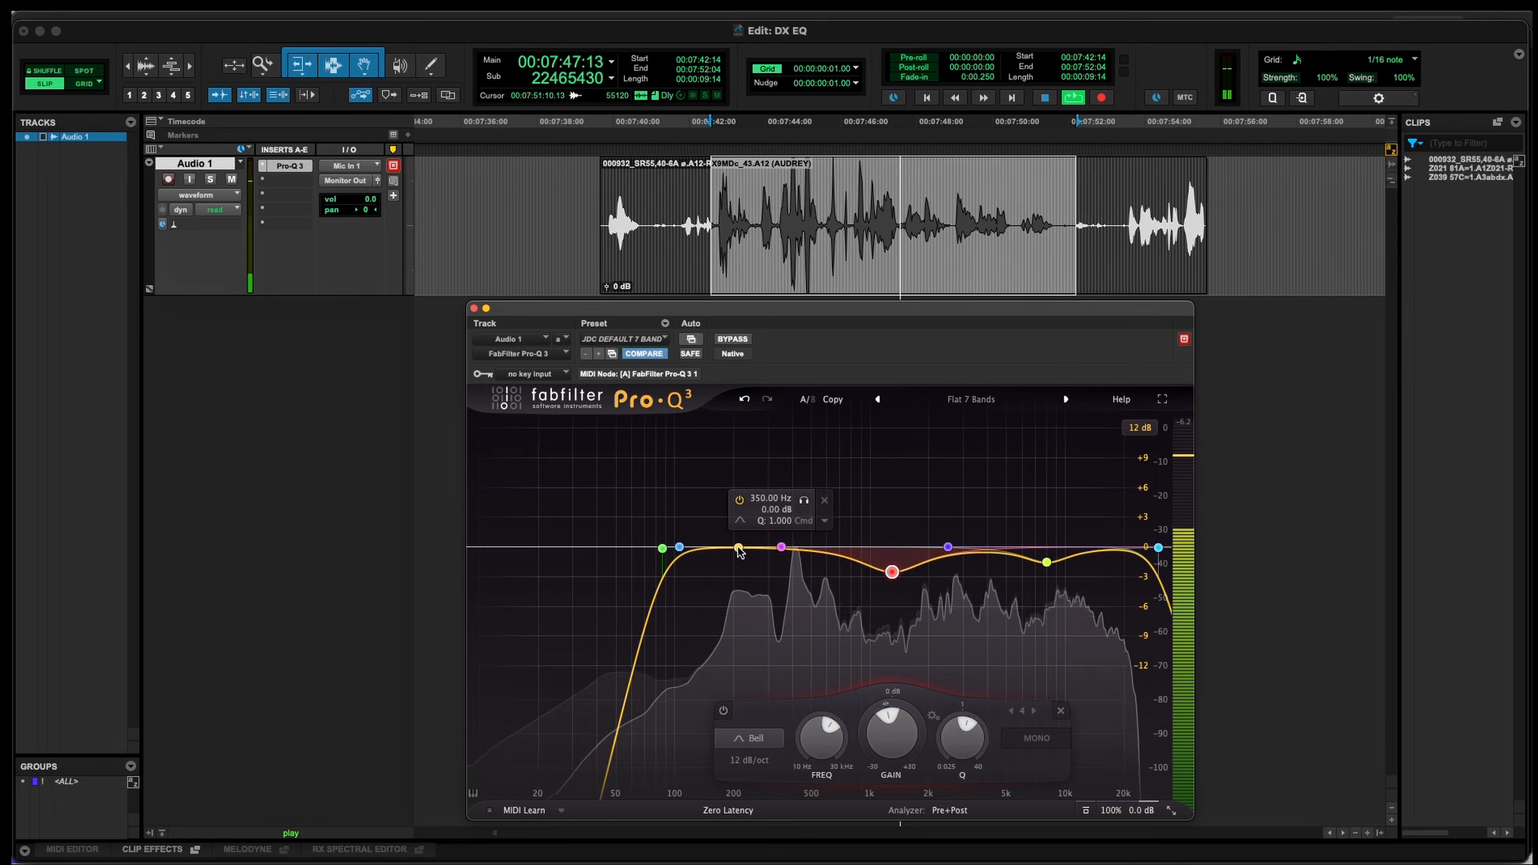
Step: Change the 106 Hz low shelf to a bell boosting about 0.8 dB at 124 Hz with Q 1.78, and audition it
{"action": "left_click", "coordinate": [680, 548]}
{"action": "key", "text": "space"}
{"action": "left_click", "coordinate": [560, 738]}
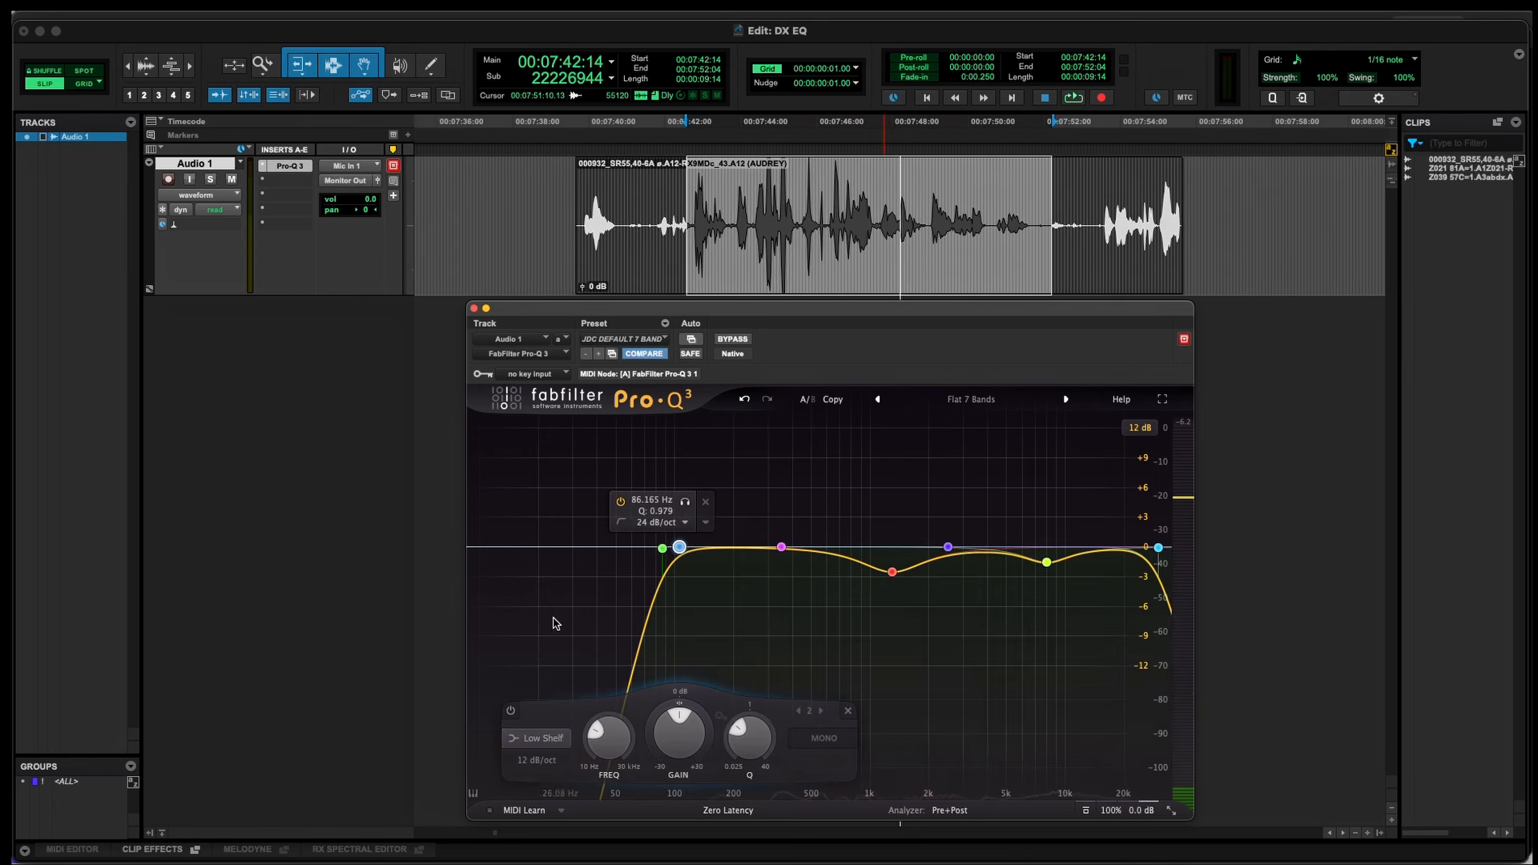
{"action": "left_click", "coordinate": [532, 494]}
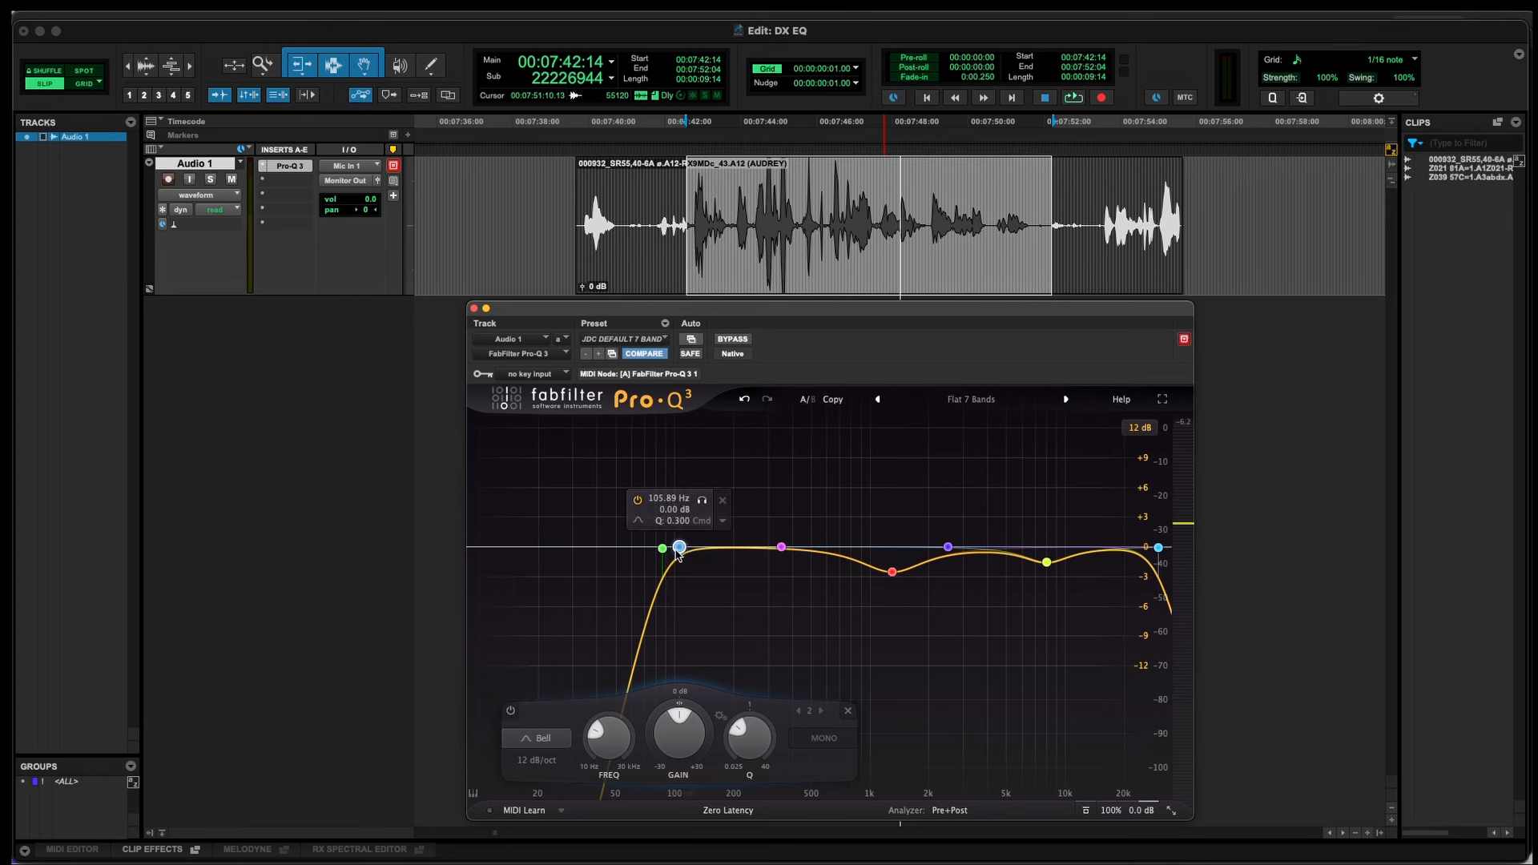
{"action": "left_click_drag", "start_coordinate": [766, 690], "coordinate": [766, 688]}
{"action": "key", "text": "space"}
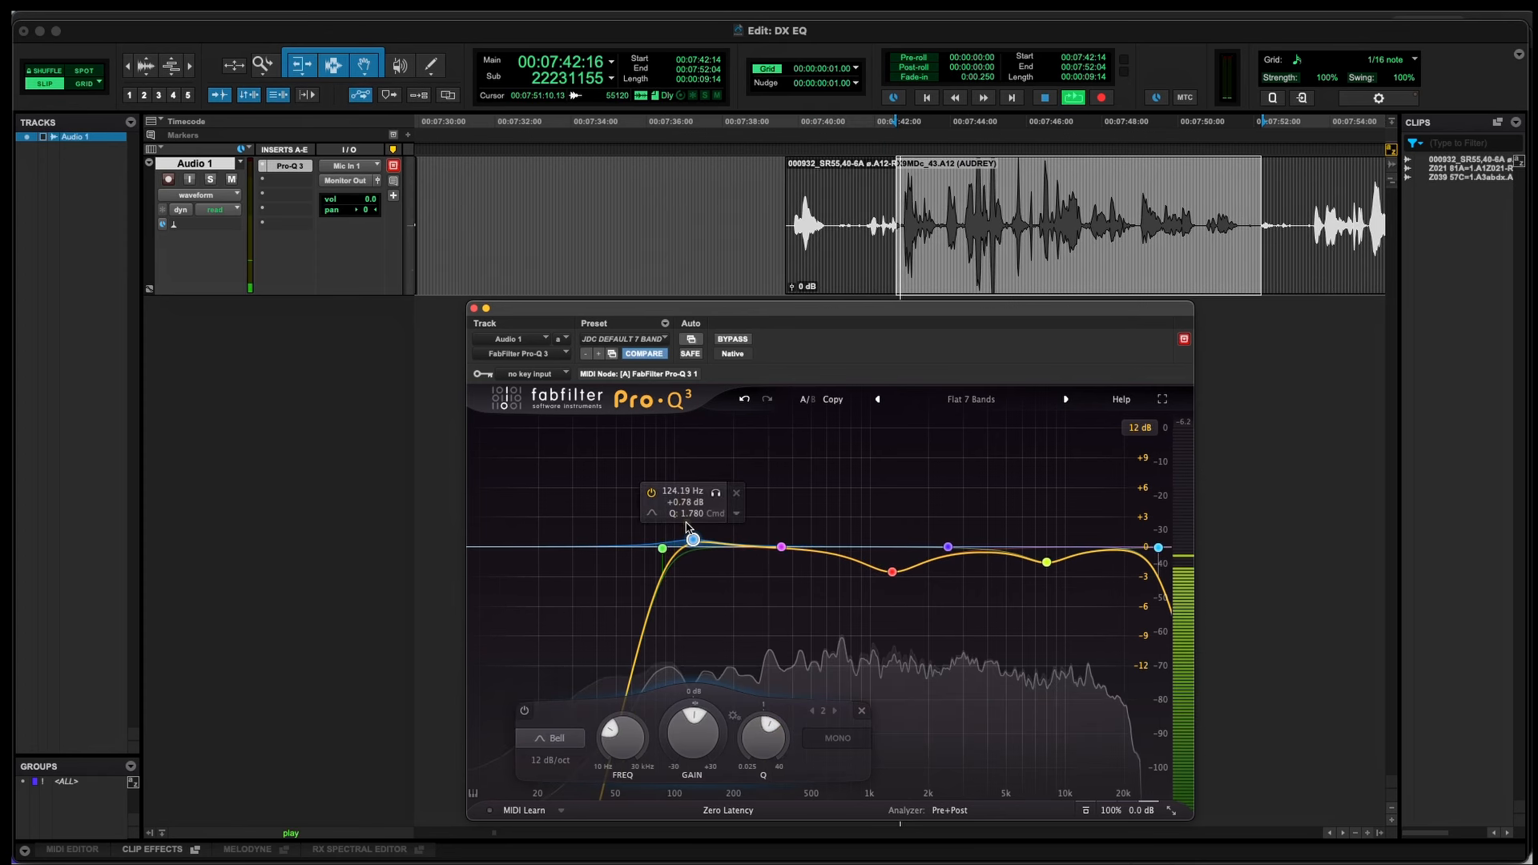
Step: During playback, retune the low bell to about 200 Hz with a boost of about 2 dB and adjust its Q
{"action": "left_click_drag", "start_coordinate": [689, 538], "coordinate": [726, 528]}
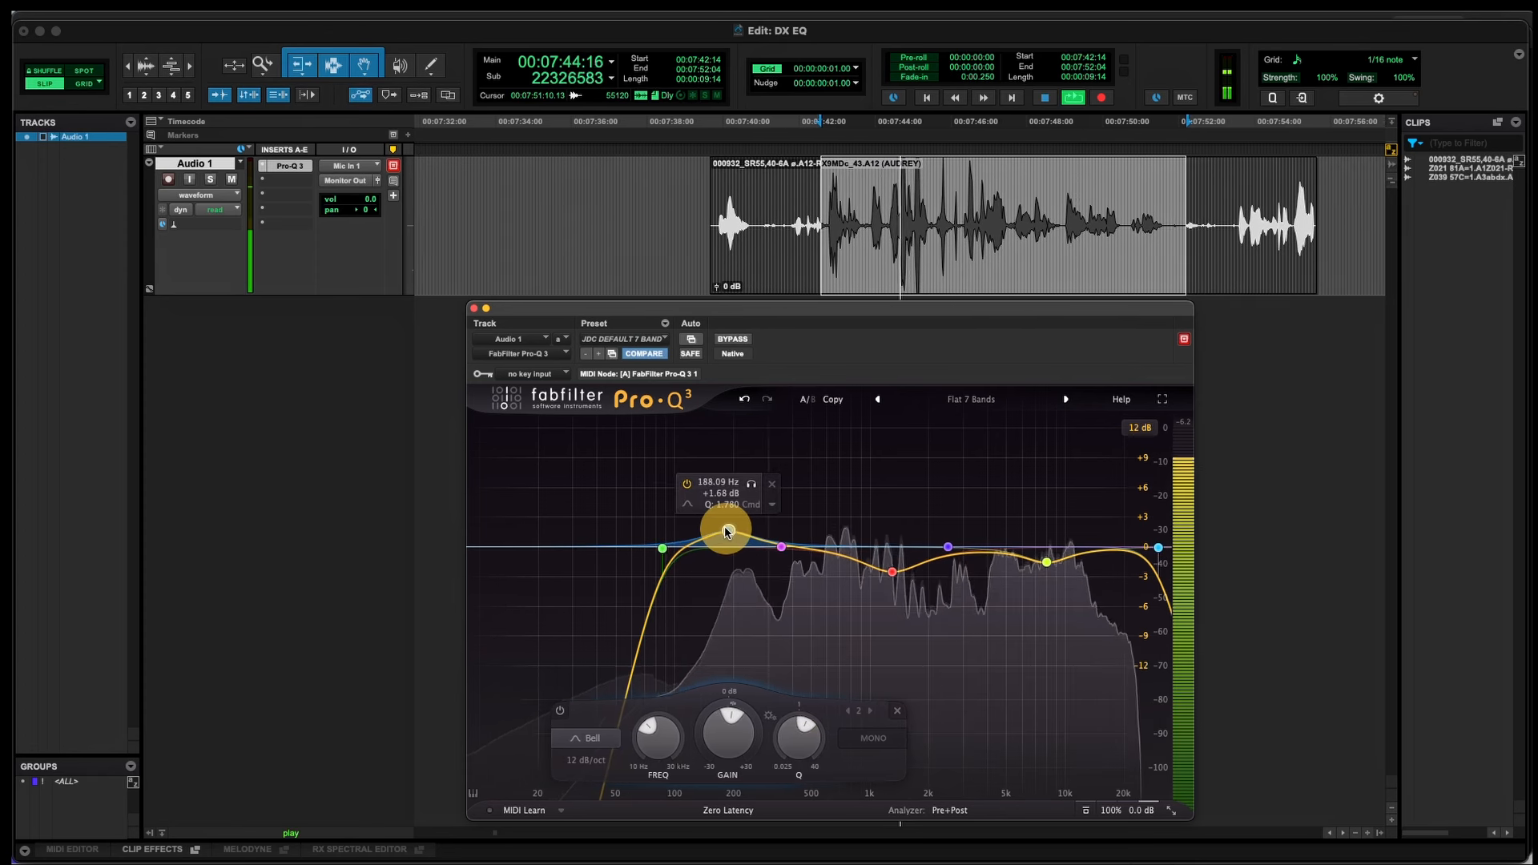
{"action": "left_click_drag", "start_coordinate": [796, 723], "coordinate": [797, 719]}
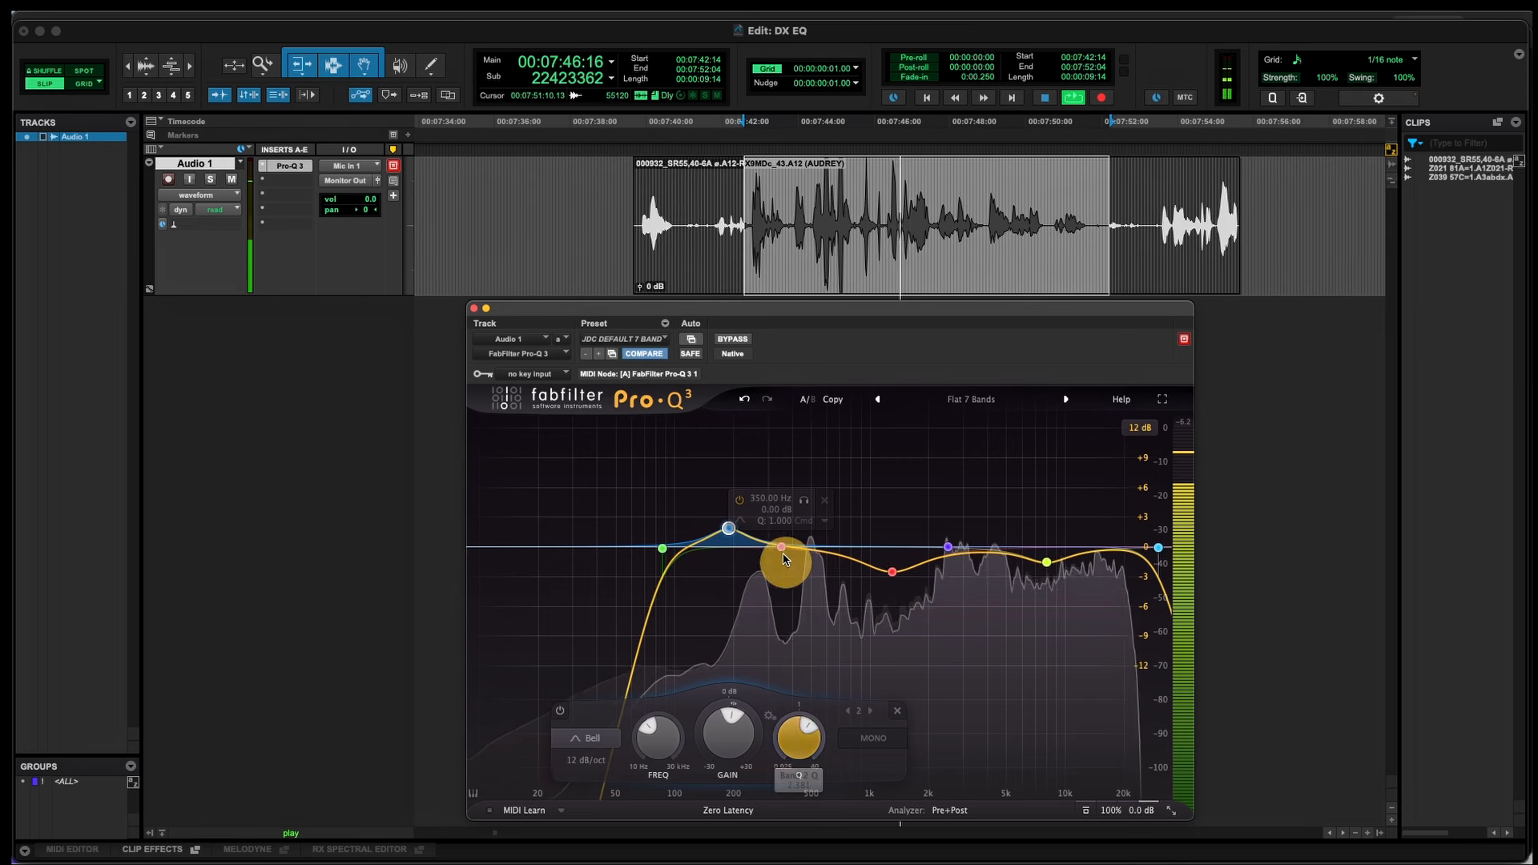
{"action": "left_click_drag", "start_coordinate": [728, 528], "coordinate": [738, 527]}
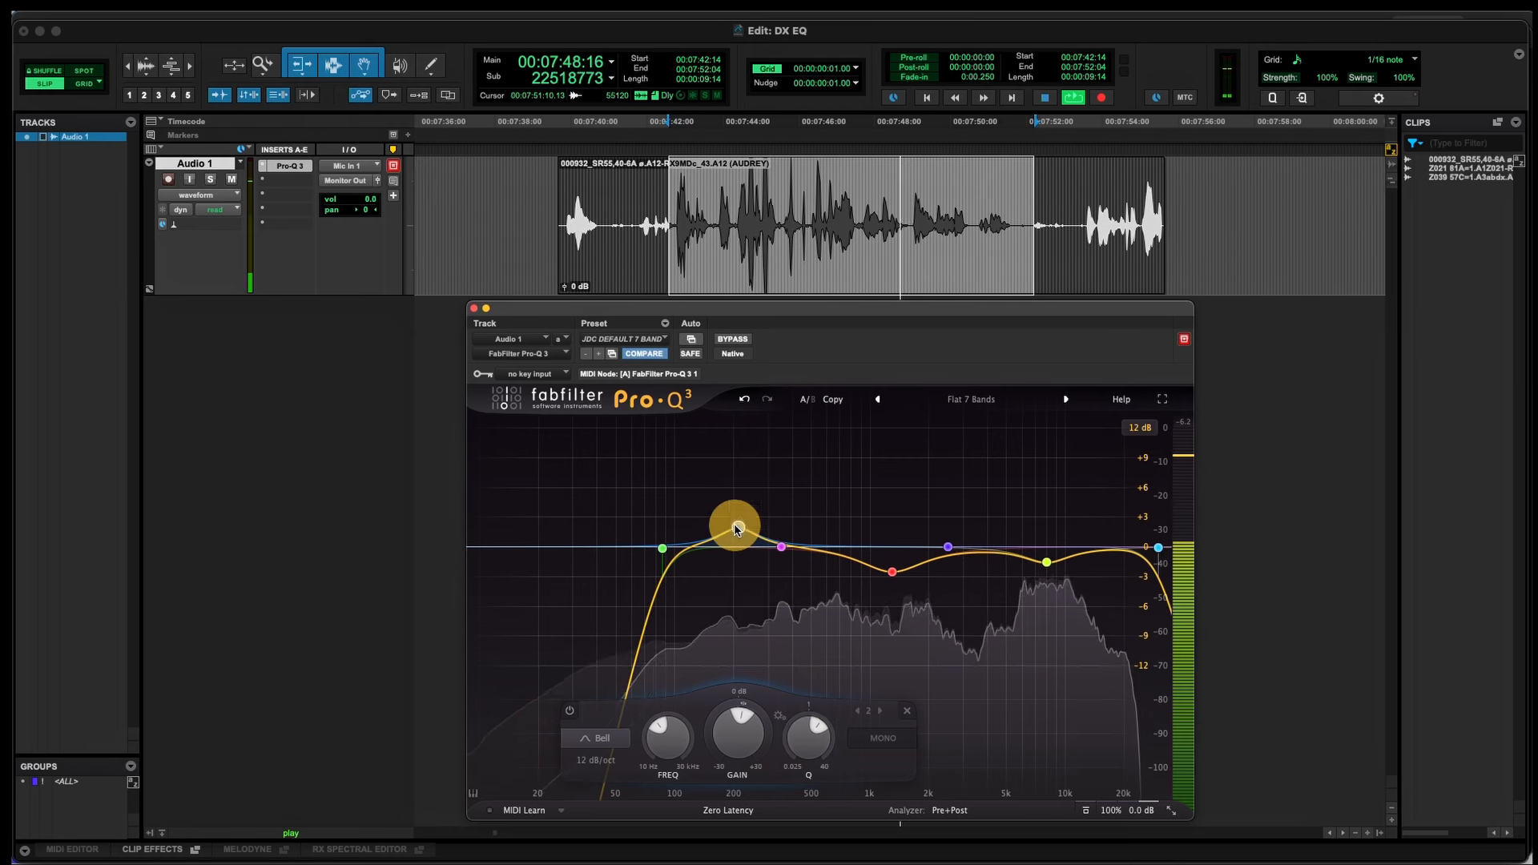
{"action": "left_click_drag", "start_coordinate": [810, 731], "coordinate": [822, 717]}
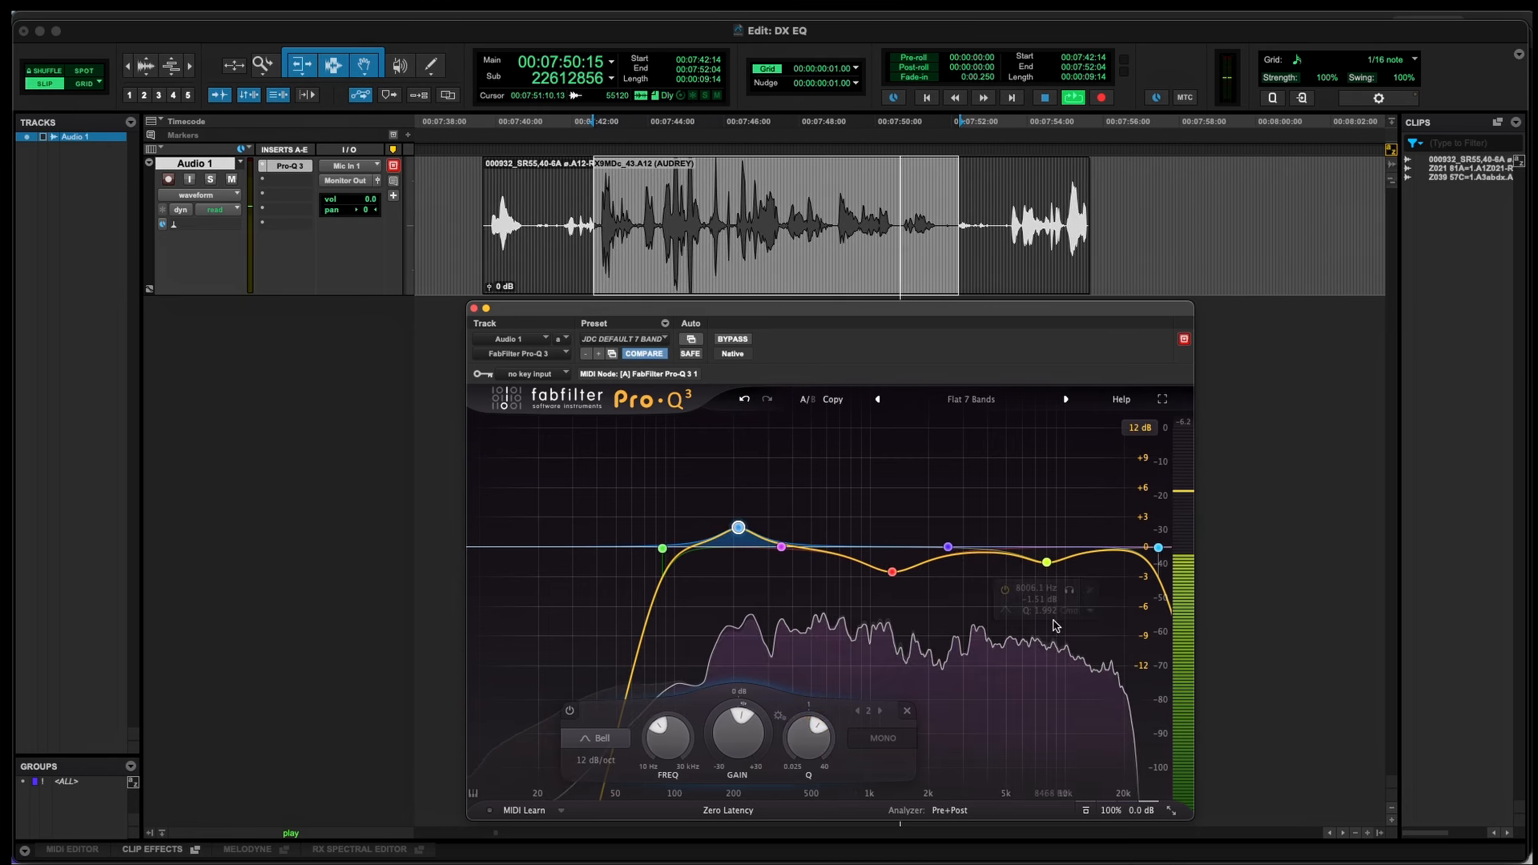
Step: Move the midrange bell to about 870 Hz with a 1.8 dB cut, and ease the 8 kHz bell to a 1.1 dB cut while auditioning
{"action": "left_click_drag", "start_coordinate": [892, 571], "coordinate": [857, 563]}
{"action": "mouse_move", "coordinate": [1046, 565]}
{"action": "left_click_drag", "start_coordinate": [1052, 572], "coordinate": [1052, 565]}
{"action": "mouse_move", "coordinate": [903, 723]}
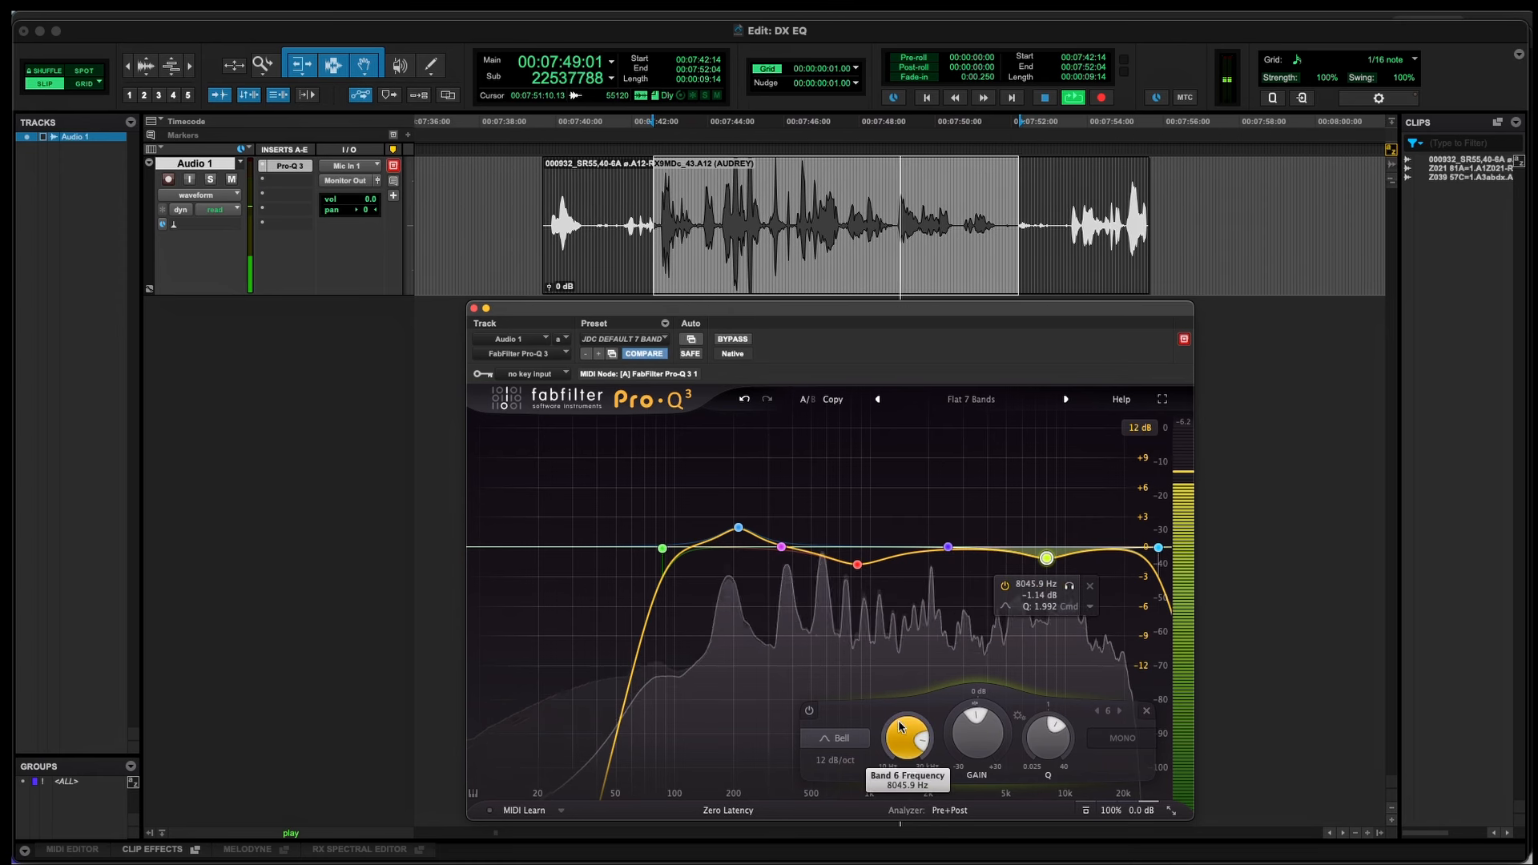
{"action": "key", "text": "space"}
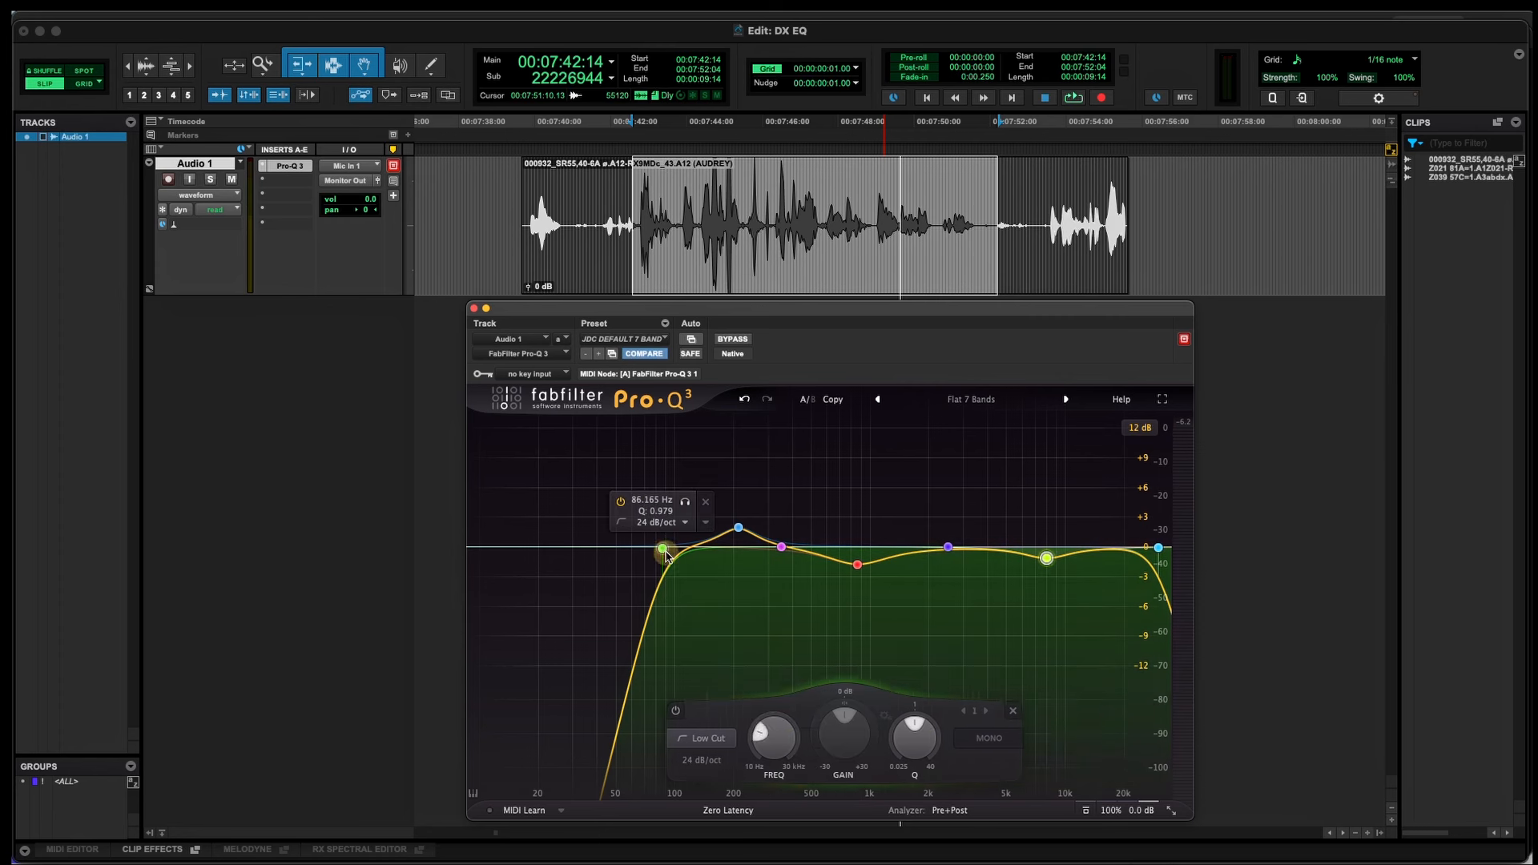
Step: Raise the low cut to about 265 Hz and audition the thinner dialogue
{"action": "left_click_drag", "start_coordinate": [666, 554], "coordinate": [761, 557]}
{"action": "key", "text": "space"}
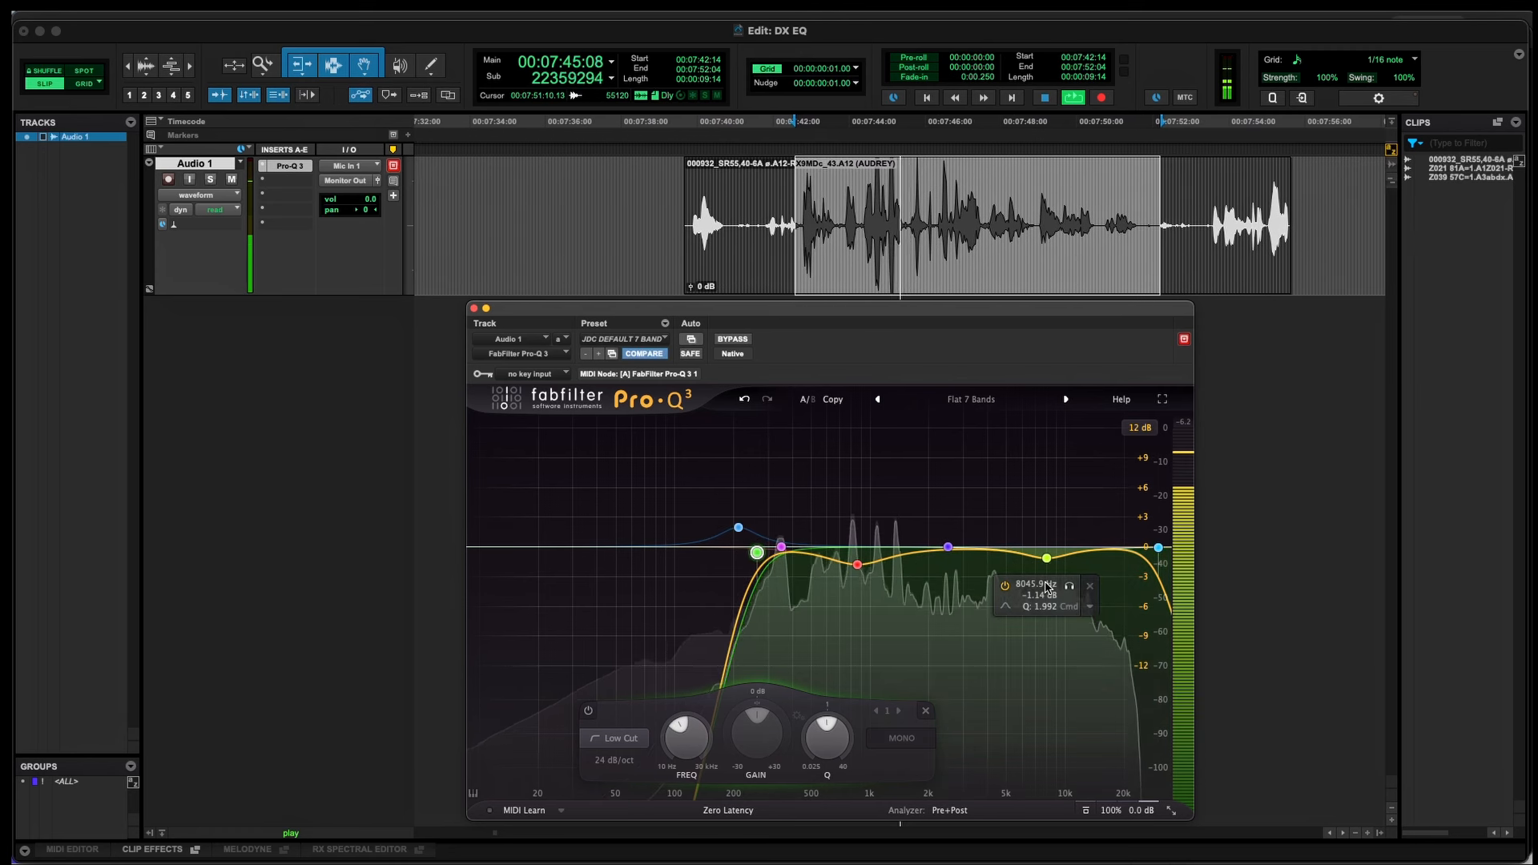
{"action": "key", "text": "space"}
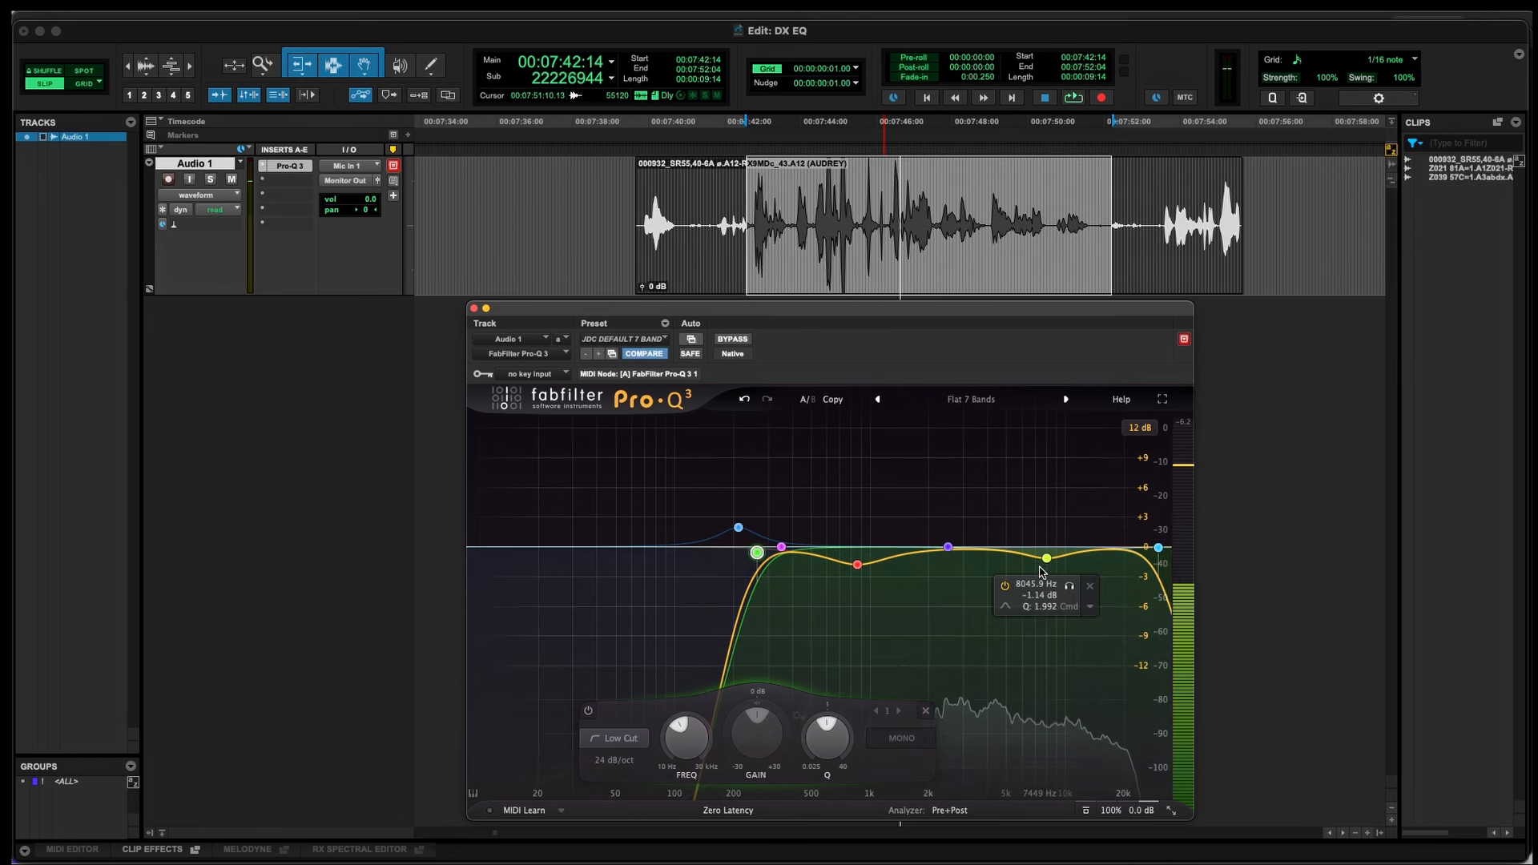
Step: Lower the high cut to about 4.9 kHz, raise the low cut to about 436 Hz, and audition the band-limited sound
{"action": "left_click_drag", "start_coordinate": [1158, 547], "coordinate": [1005, 577]}
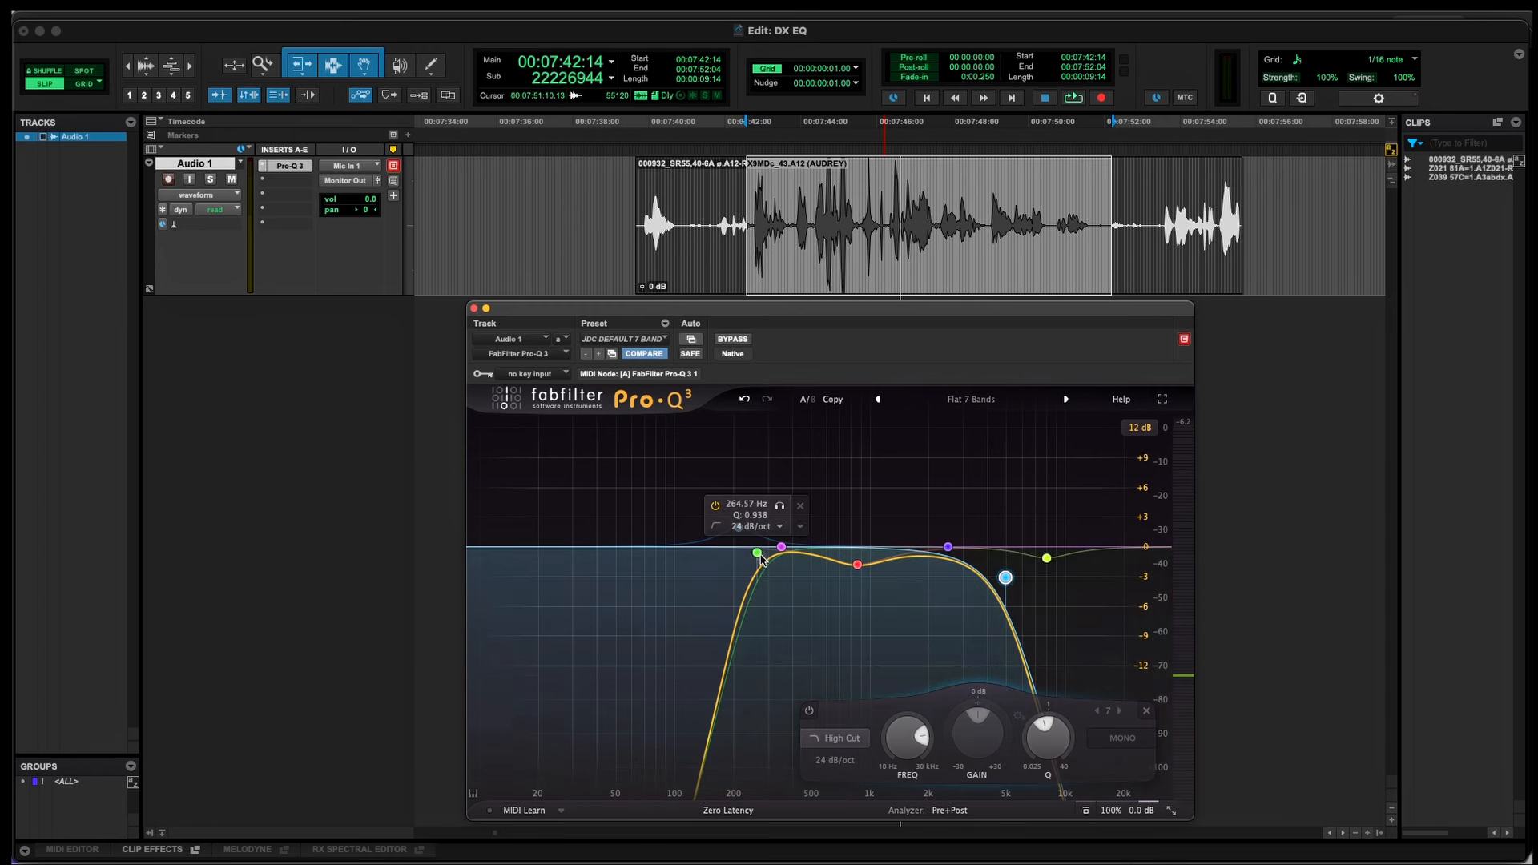
{"action": "left_click_drag", "start_coordinate": [761, 559], "coordinate": [811, 566]}
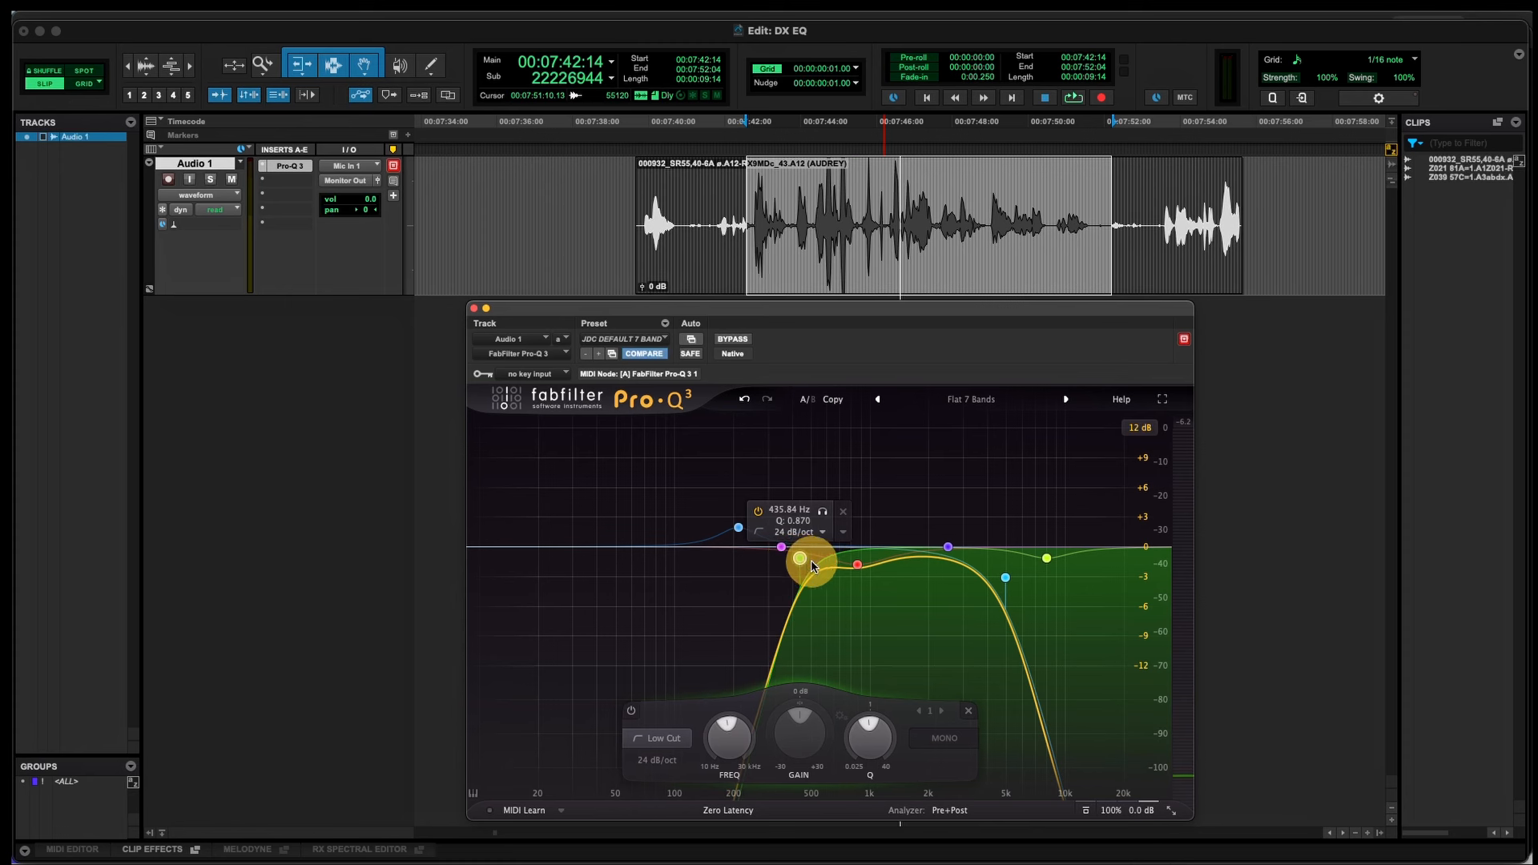
{"action": "key", "text": "space"}
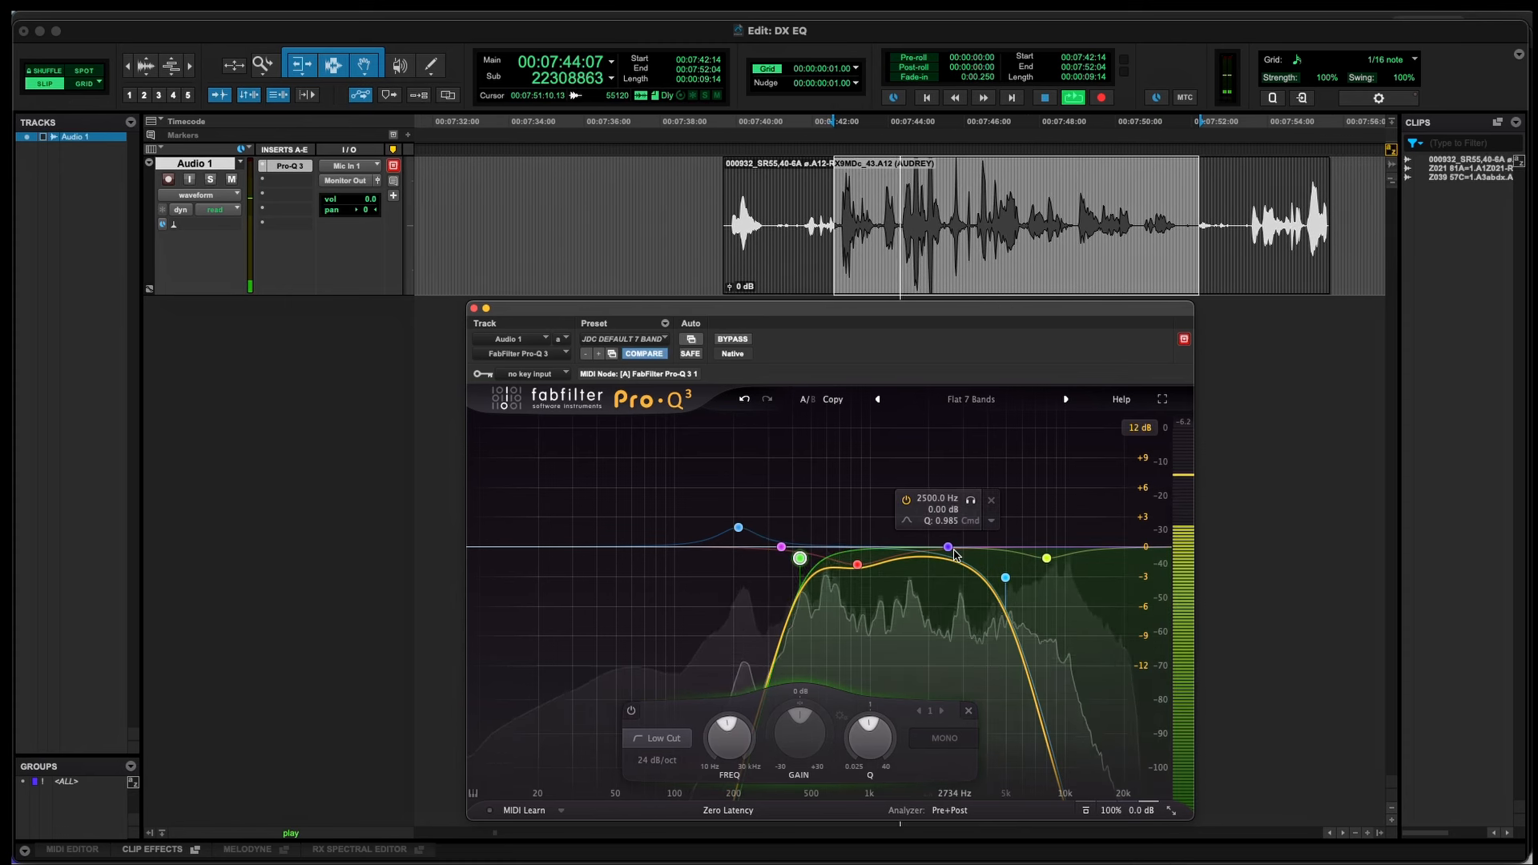
{"action": "key", "text": "space"}
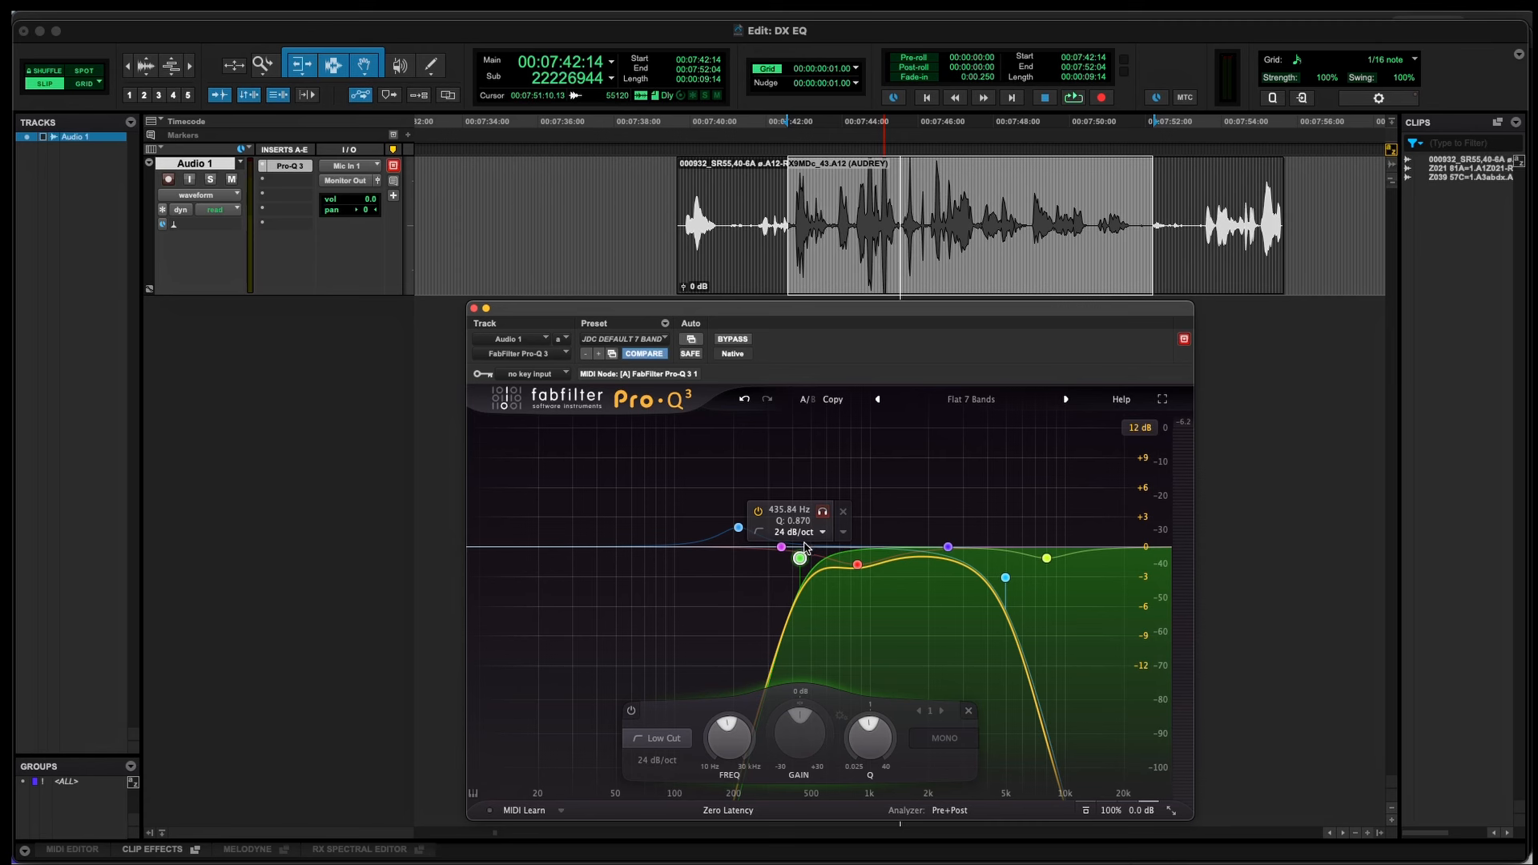
Step: Set the midrange bell to cut about 5 dB near 530 Hz, and boost a 2.2 kHz bell about 3.5 dB with Q about 4
{"action": "left_click_drag", "start_coordinate": [800, 557], "coordinate": [816, 599]}
{"action": "left_click_drag", "start_coordinate": [947, 547], "coordinate": [944, 535]}
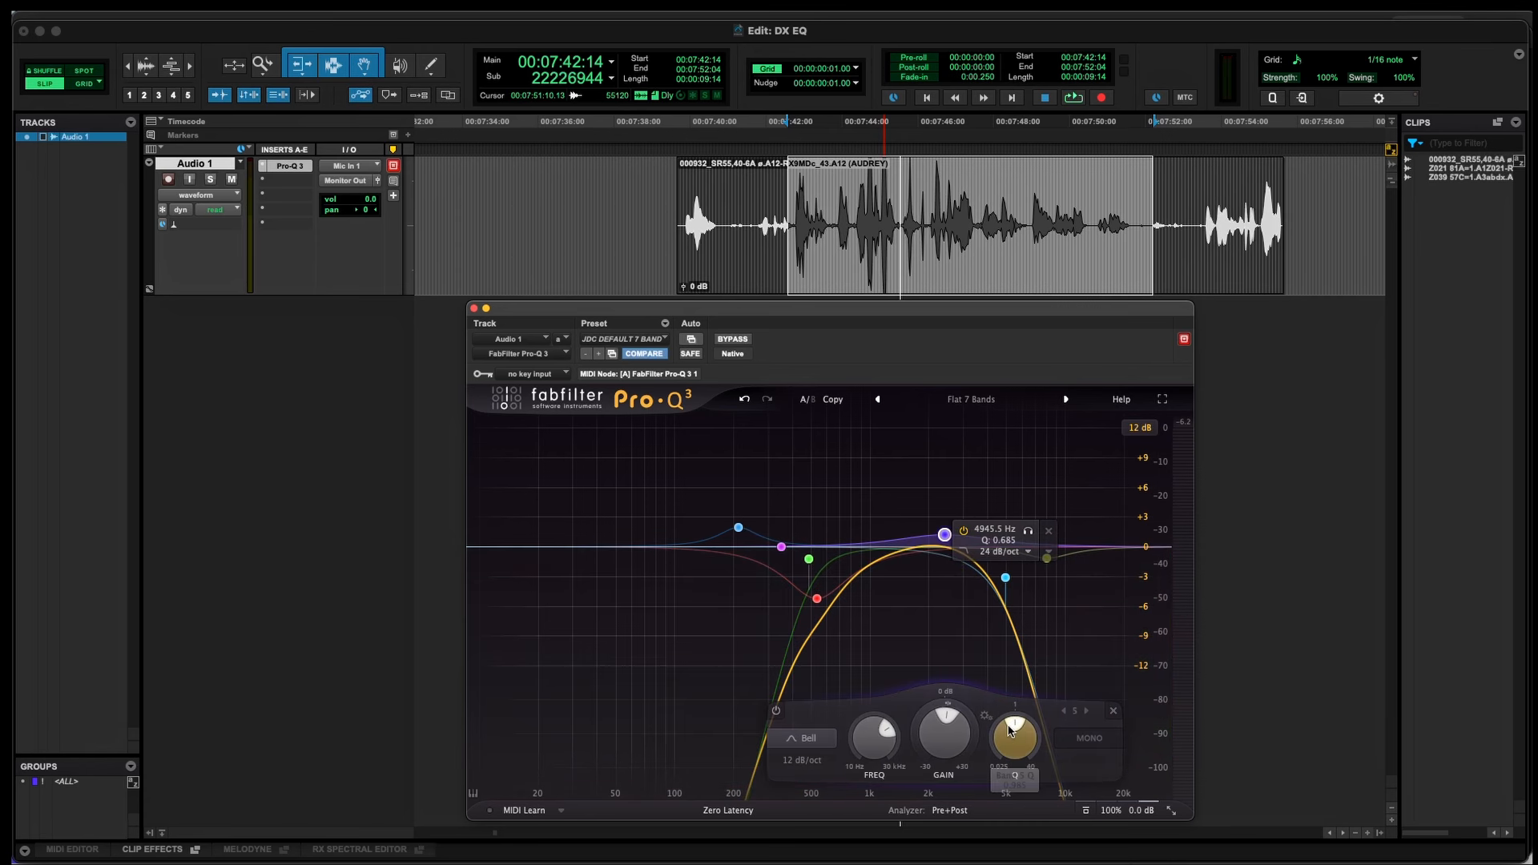
{"action": "left_click_drag", "start_coordinate": [1014, 735], "coordinate": [964, 607]}
{"action": "left_click_drag", "start_coordinate": [944, 730], "coordinate": [916, 662]}
{"action": "left_click_drag", "start_coordinate": [1013, 735], "coordinate": [971, 777]}
Step: Lower the high cut to about 3.2 kHz with a Q of about 0.8, and audition it
{"action": "left_click_drag", "start_coordinate": [1006, 577], "coordinate": [946, 590]}
{"action": "key", "text": "space"}
{"action": "mouse_move", "coordinate": [876, 733]}
{"action": "left_mouse_down"}
{"action": "mouse_move", "coordinate": [845, 748]}
{"action": "mouse_move", "coordinate": [873, 721]}
{"action": "left_mouse_up"}
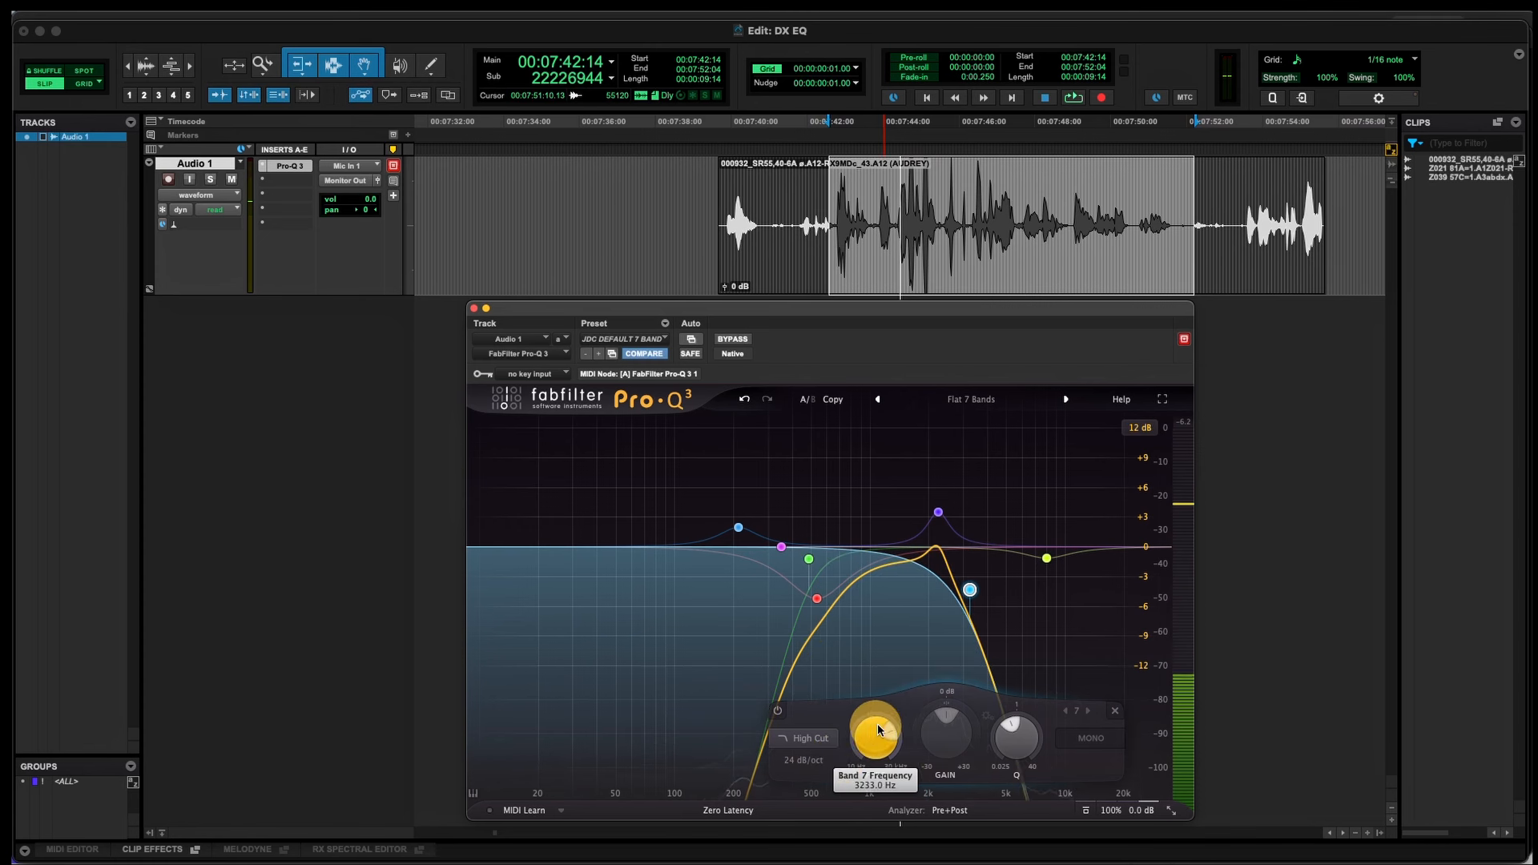
{"action": "left_click_drag", "start_coordinate": [997, 738], "coordinate": [997, 736]}
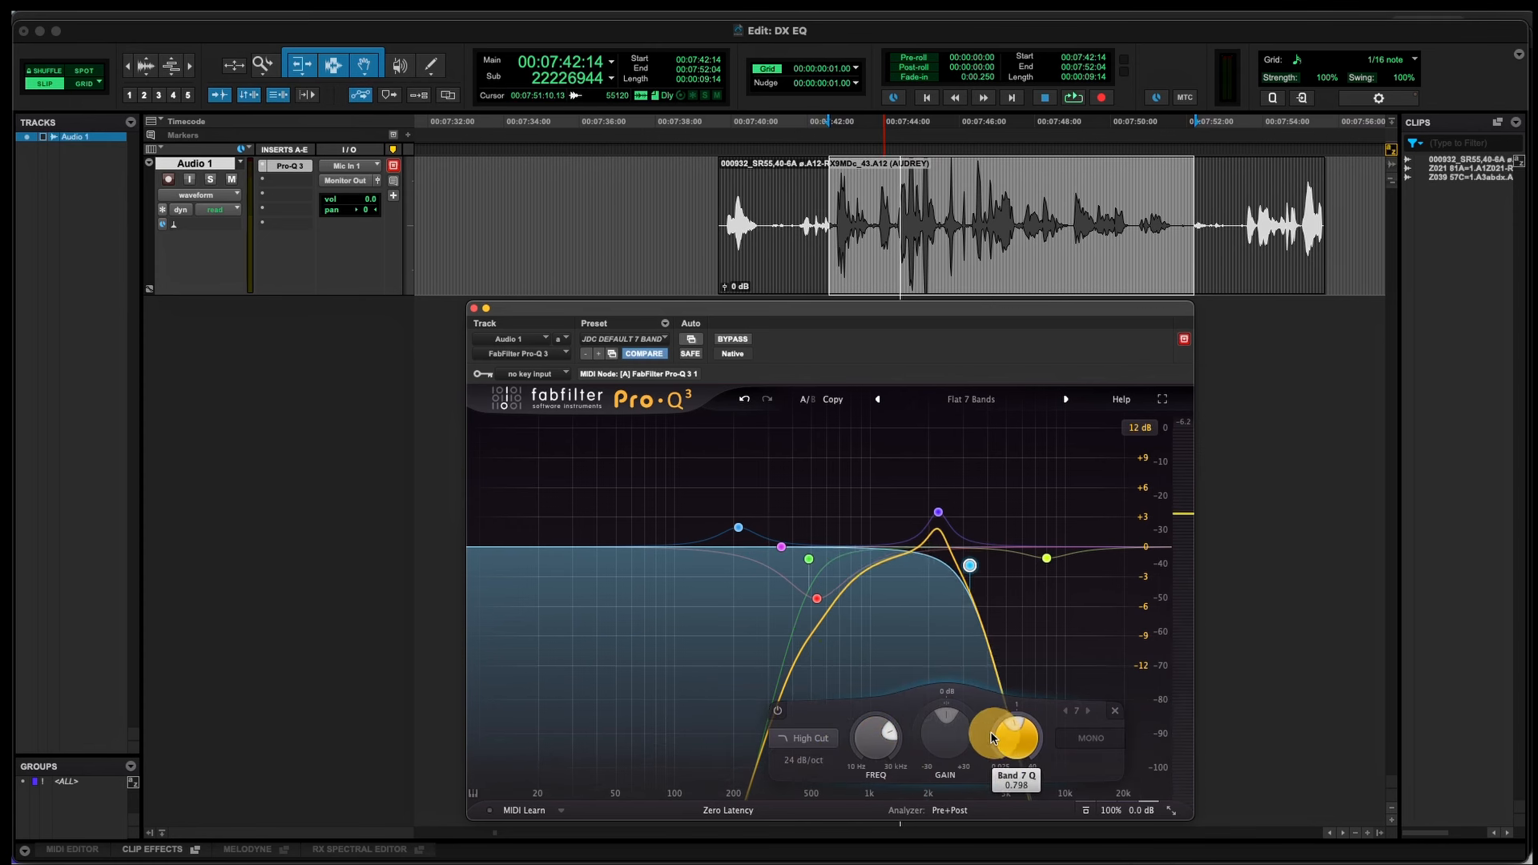
Step: Raise the low cut to about 600 Hz and adjust its Q while auditioning the dialogue
{"action": "left_click_drag", "start_coordinate": [809, 561], "coordinate": [822, 561]}
{"action": "left_click_drag", "start_coordinate": [891, 736], "coordinate": [880, 712]}
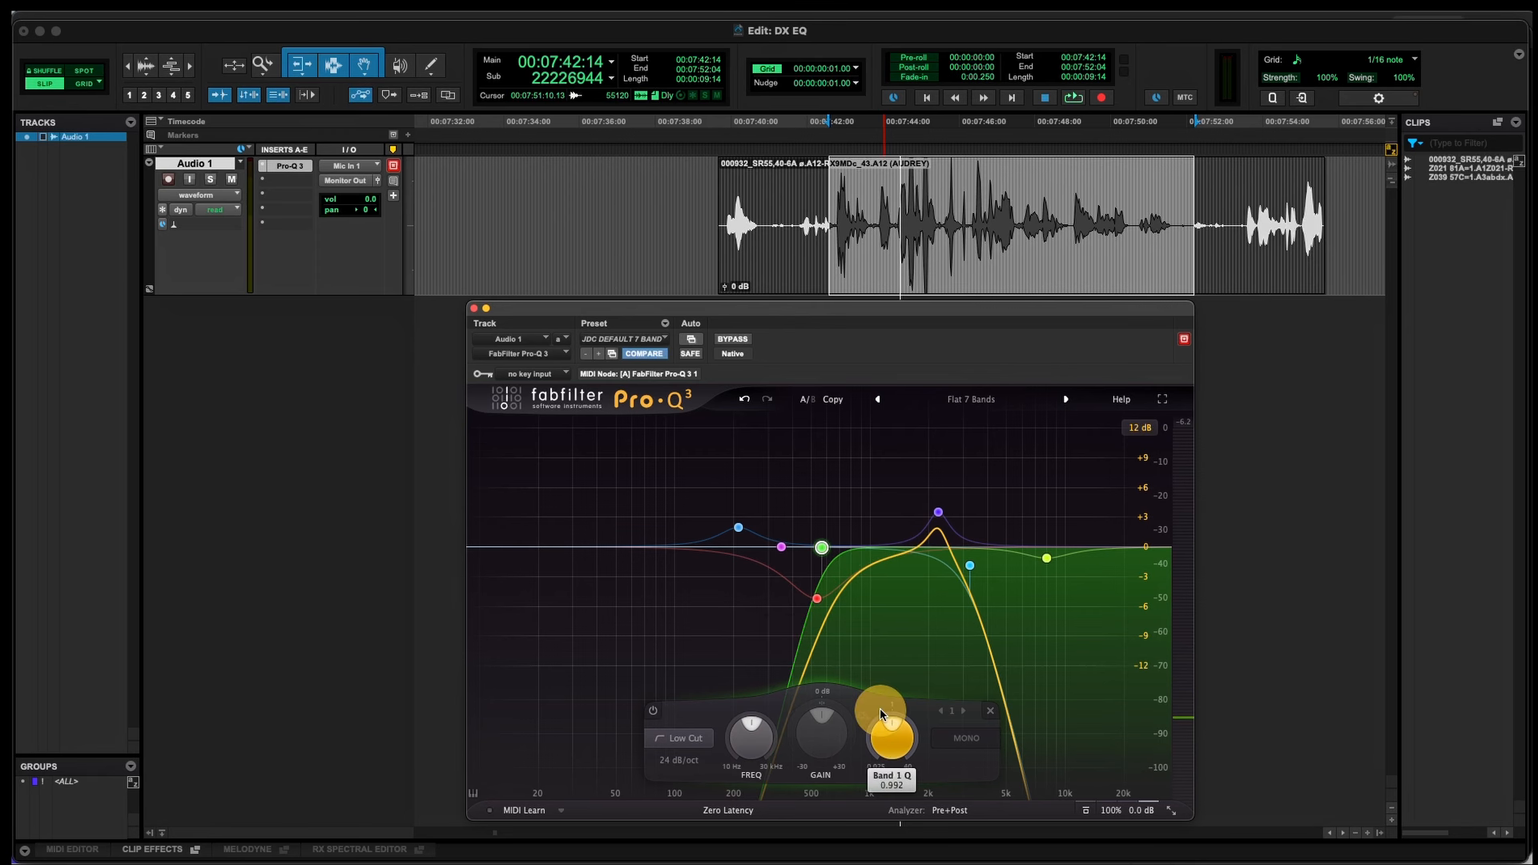
{"action": "key", "text": "space"}
{"action": "left_click_drag", "start_coordinate": [822, 574], "coordinate": [826, 577]}
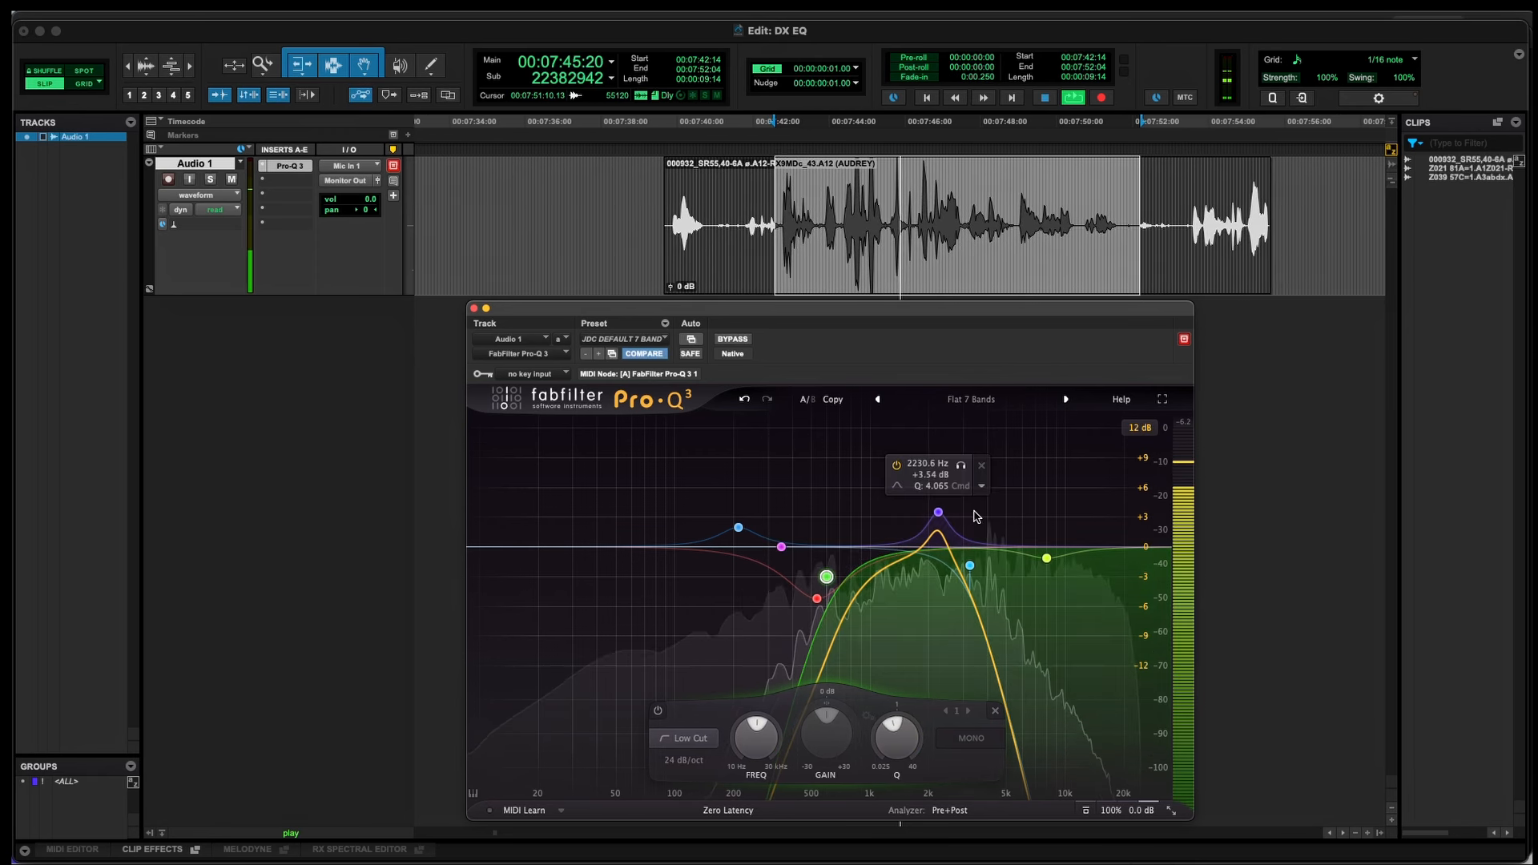
Step: During playback, set the 2.2 kHz bell to boost about 4.4 dB near 2 kHz, and the 8 kHz bell to cut about 4.2 dB near 3.5 kHz
{"action": "left_click_drag", "start_coordinate": [937, 513], "coordinate": [931, 525]}
{"action": "left_click_drag", "start_coordinate": [1046, 559], "coordinate": [975, 588]}
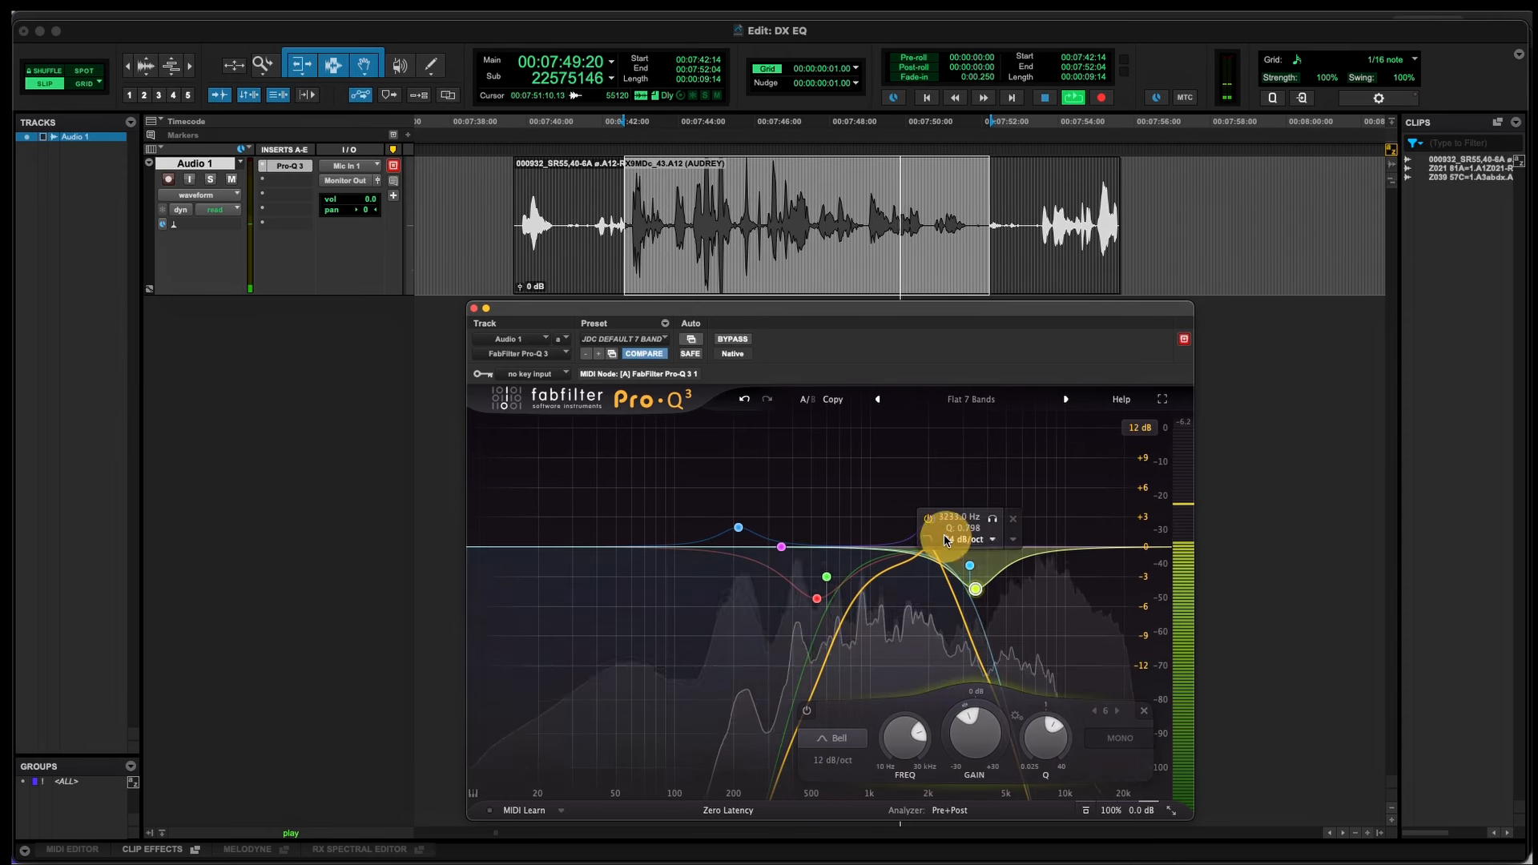
{"action": "left_click_drag", "start_coordinate": [931, 519], "coordinate": [928, 503]}
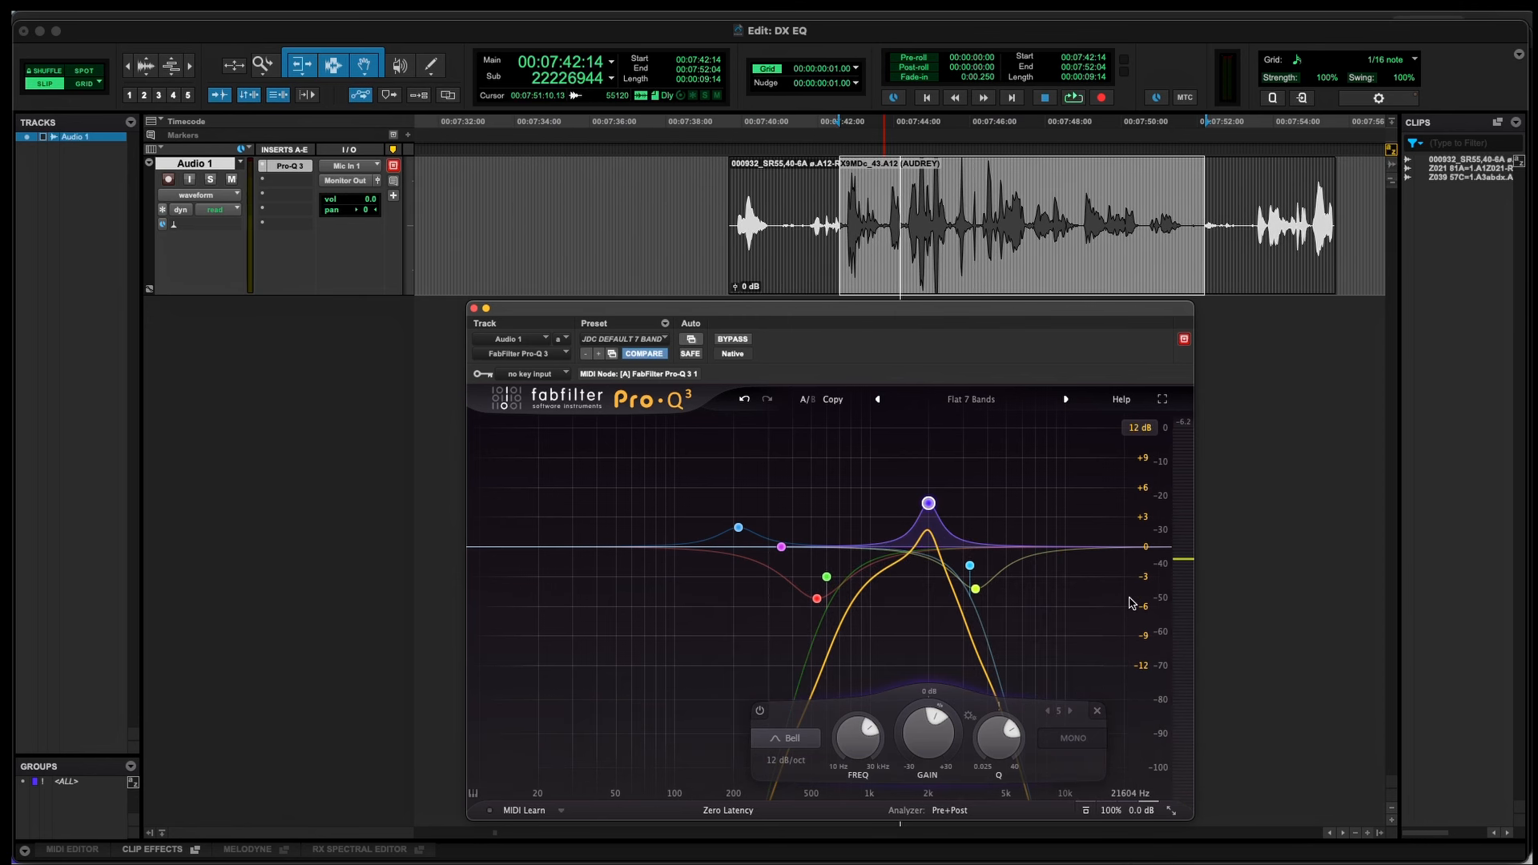
Step: Reset the equaliser to the factory default and load the Flat 7 Bands preset
{"action": "left_click", "coordinate": [655, 347]}
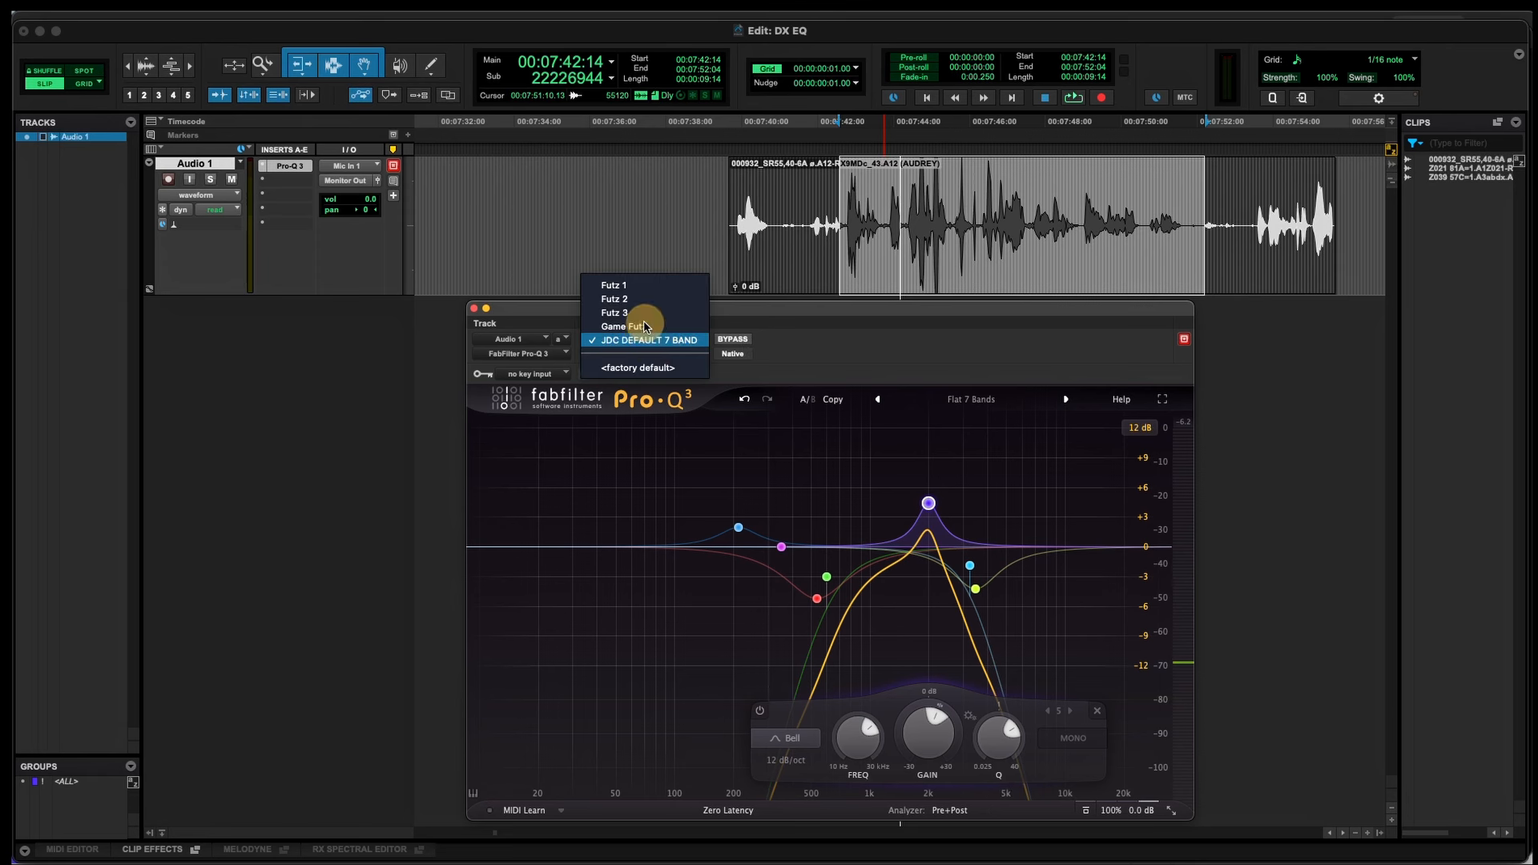
{"action": "left_click", "coordinate": [633, 367]}
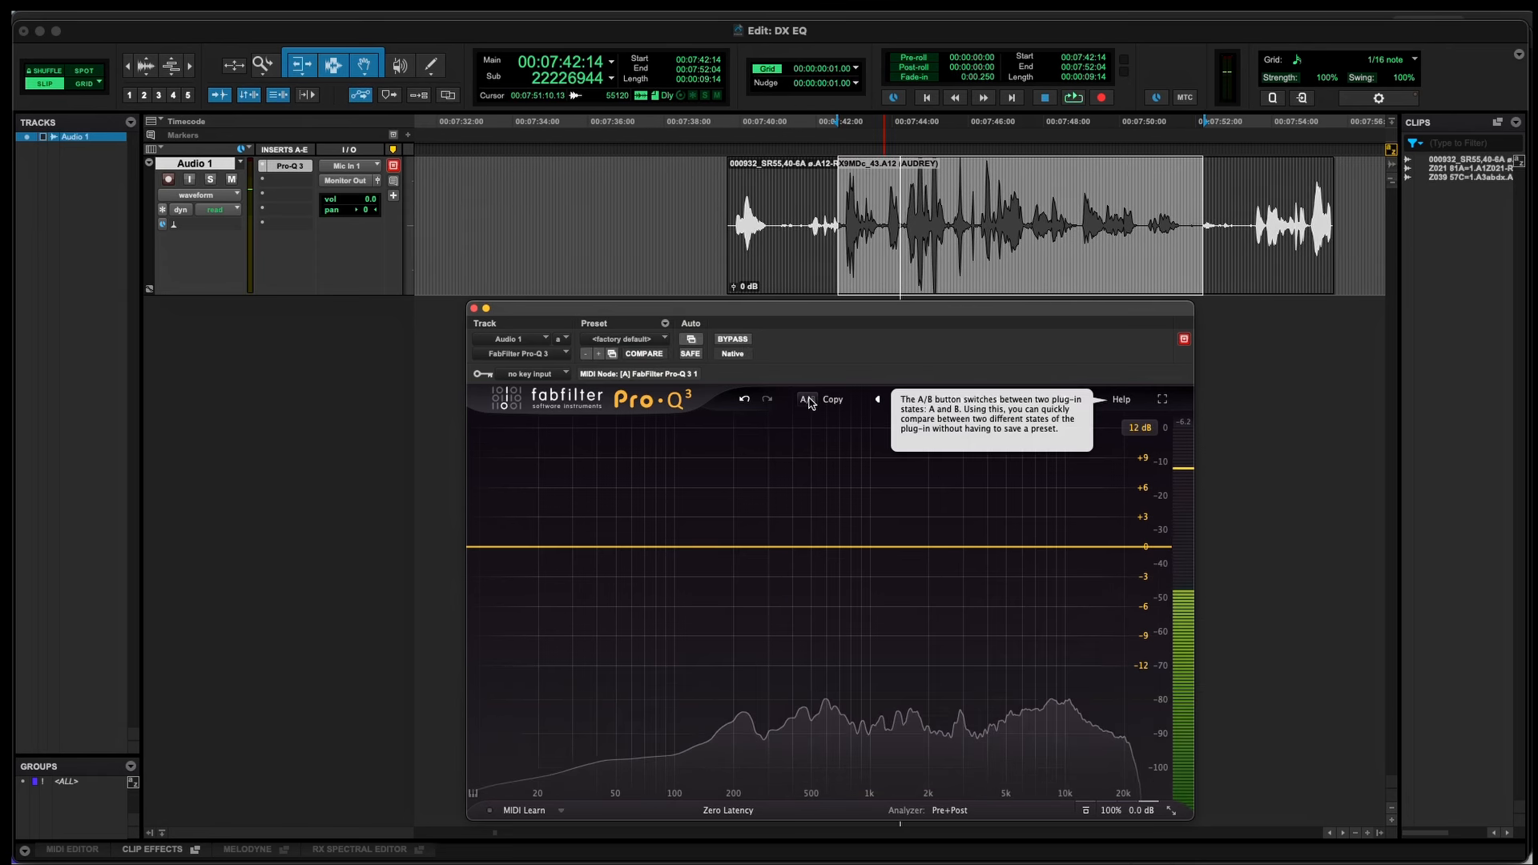
{"action": "left_click", "coordinate": [999, 400]}
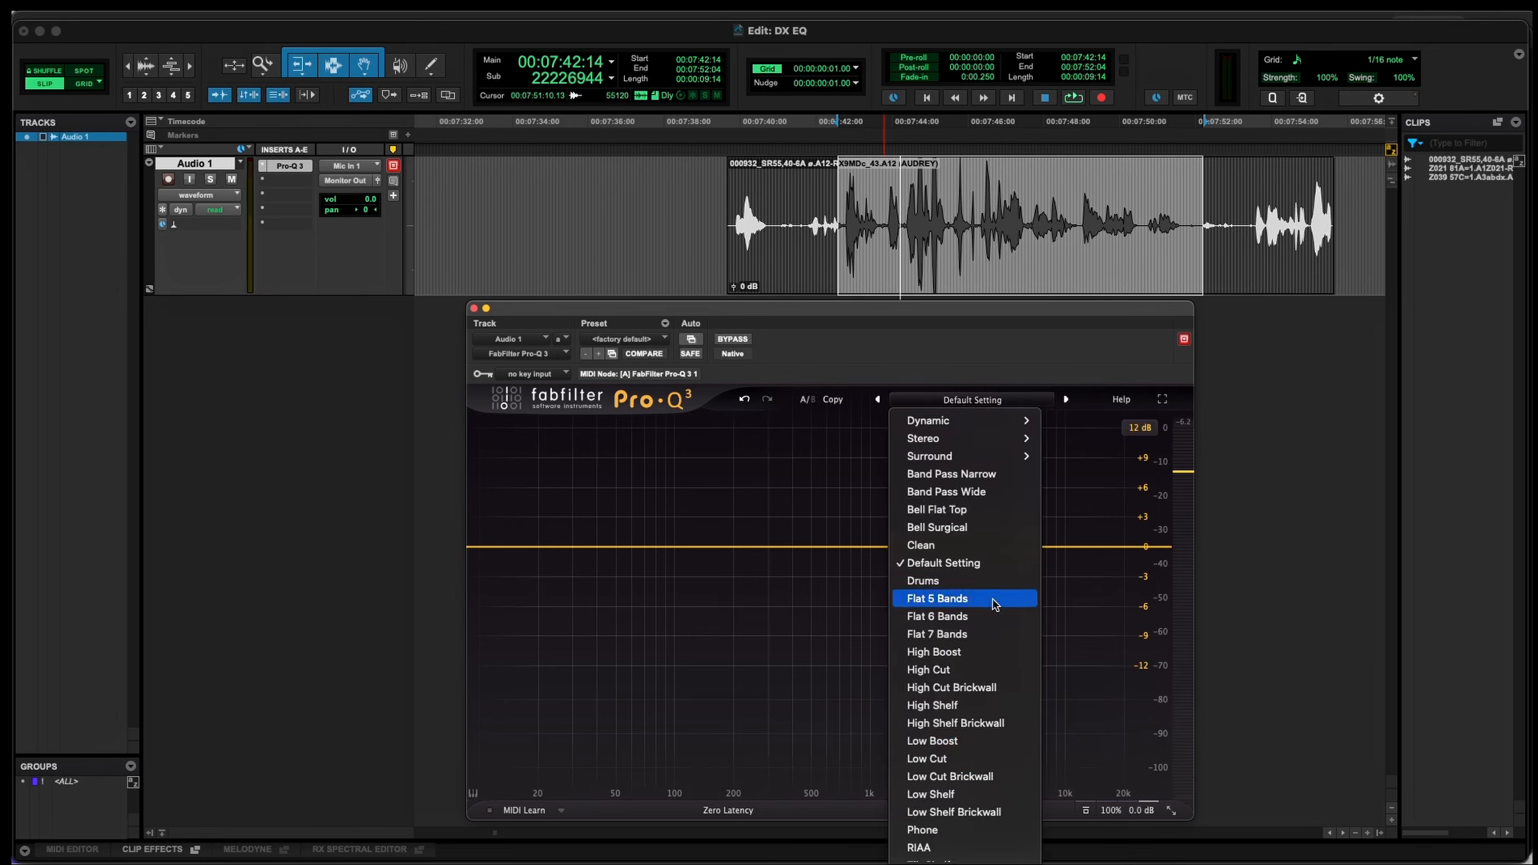
{"action": "left_click", "coordinate": [969, 633]}
Step: Enable the low cut at about 75 Hz and the high cut at about 13 kHz
{"action": "left_click", "coordinate": [544, 499]}
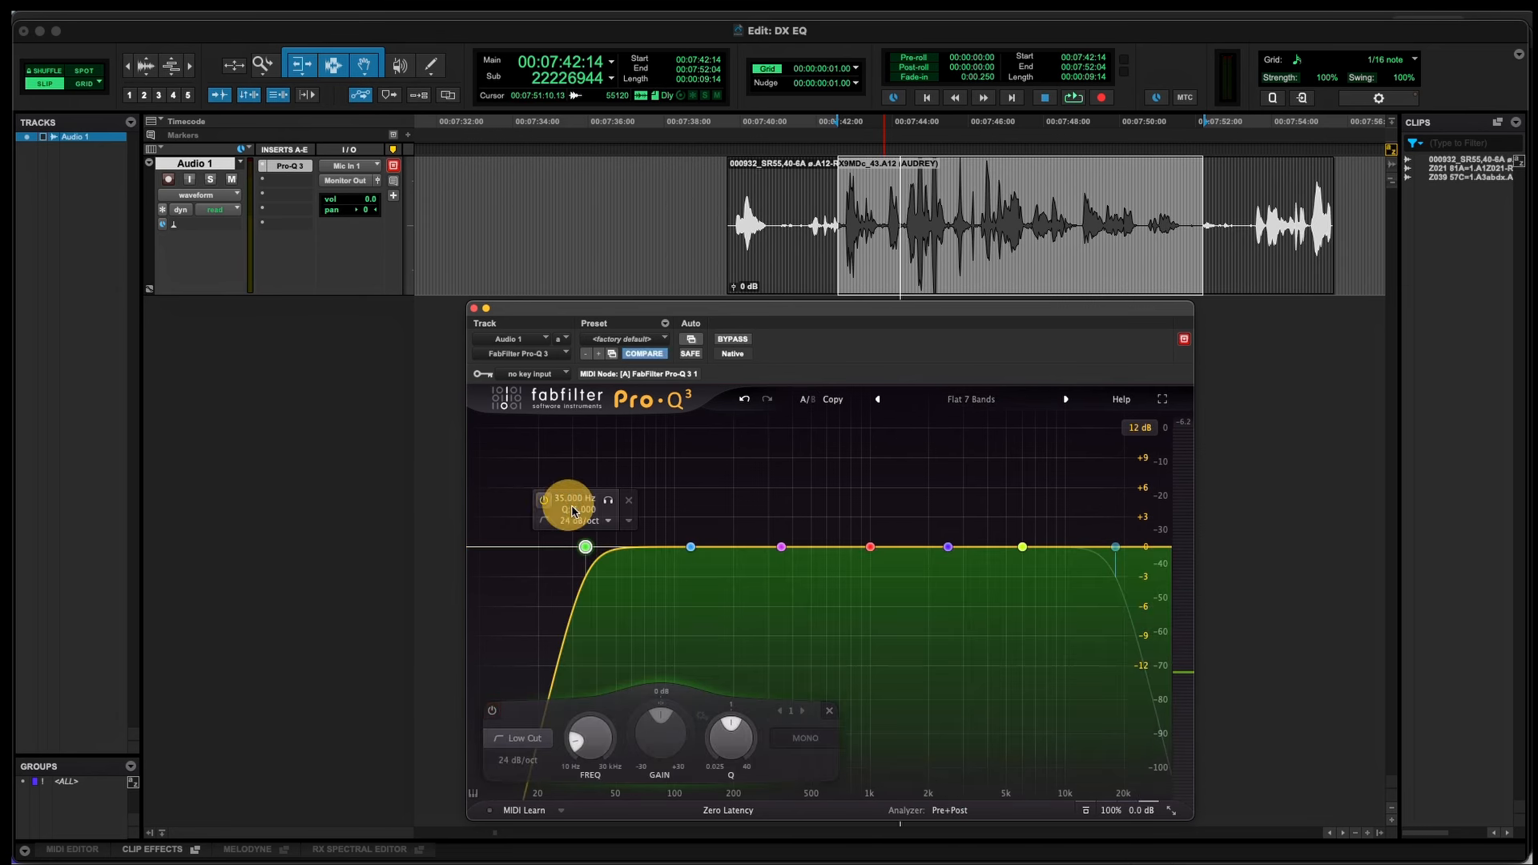
{"action": "left_click_drag", "start_coordinate": [585, 546], "coordinate": [652, 553]}
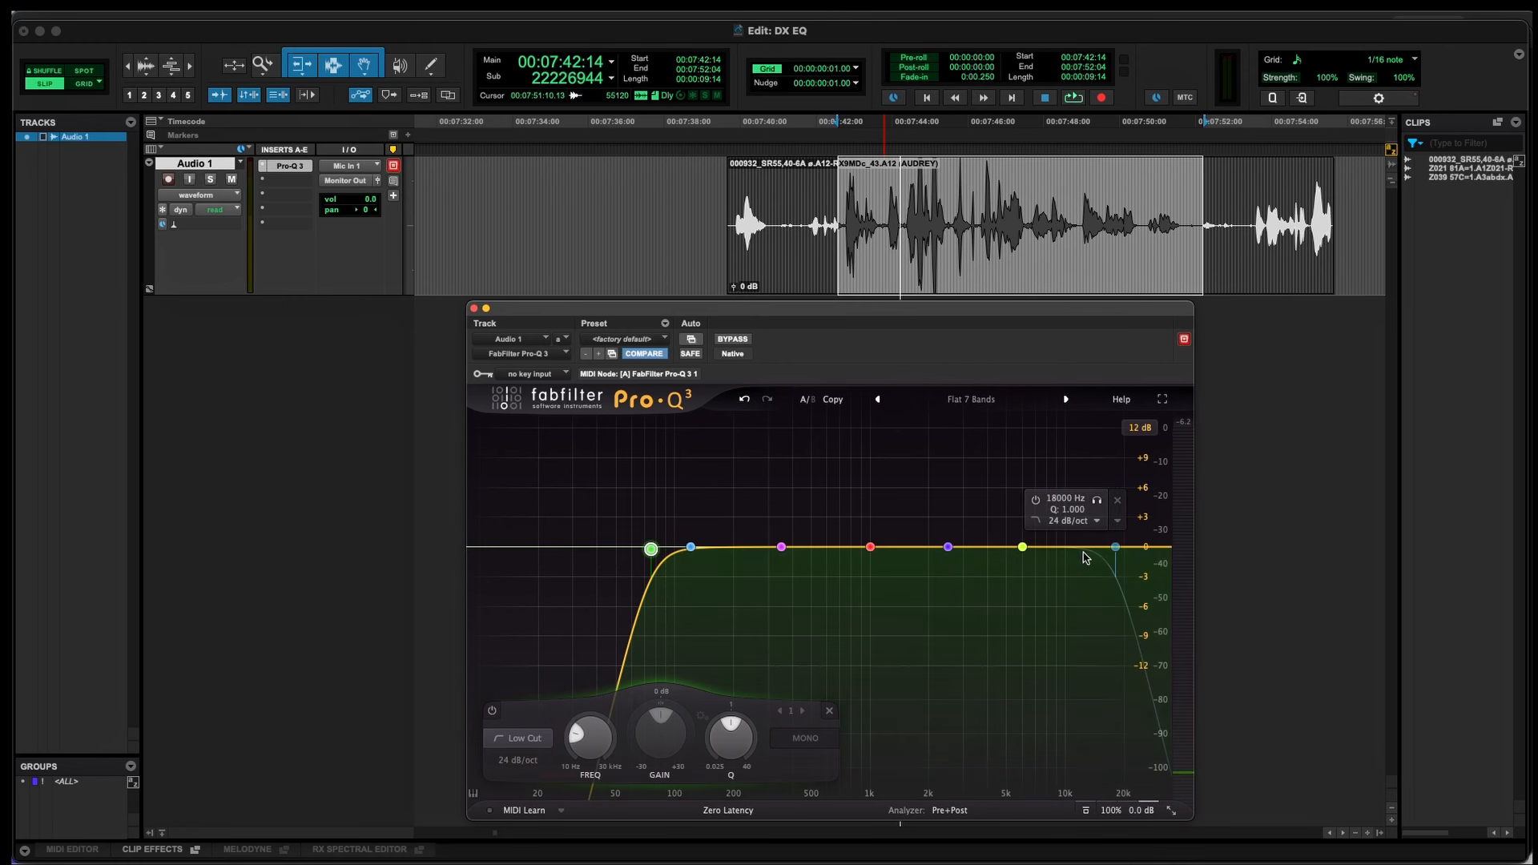
{"action": "left_click", "coordinate": [1115, 546]}
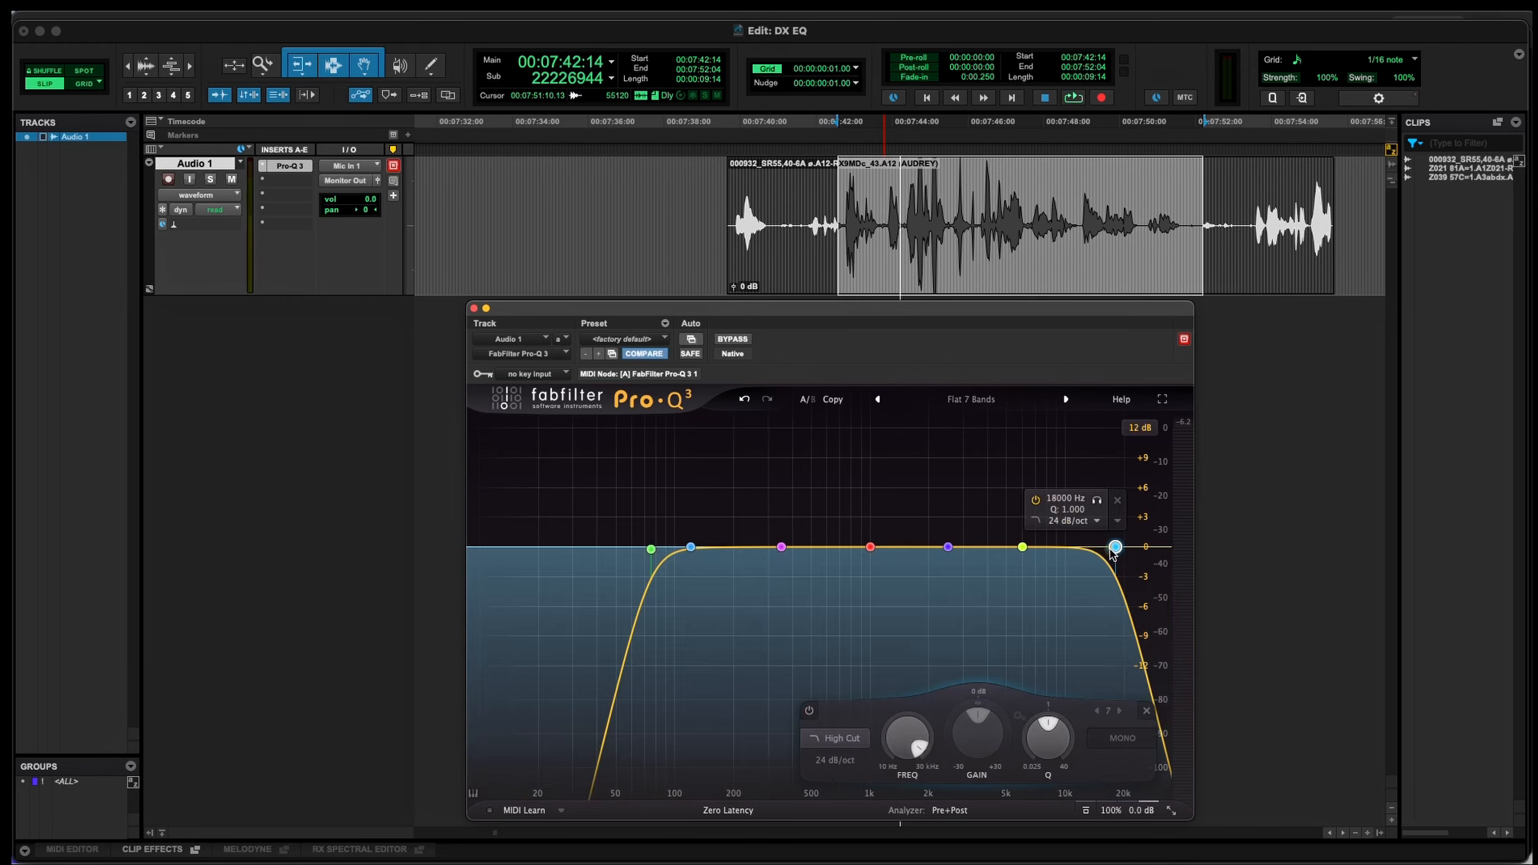
{"action": "left_click_drag", "start_coordinate": [1115, 546], "coordinate": [1086, 554]}
Step: Change the 6 kHz high shelf to a narrower bell cutting about 1.5 dB near 7 kHz
{"action": "left_click", "coordinate": [1021, 546]}
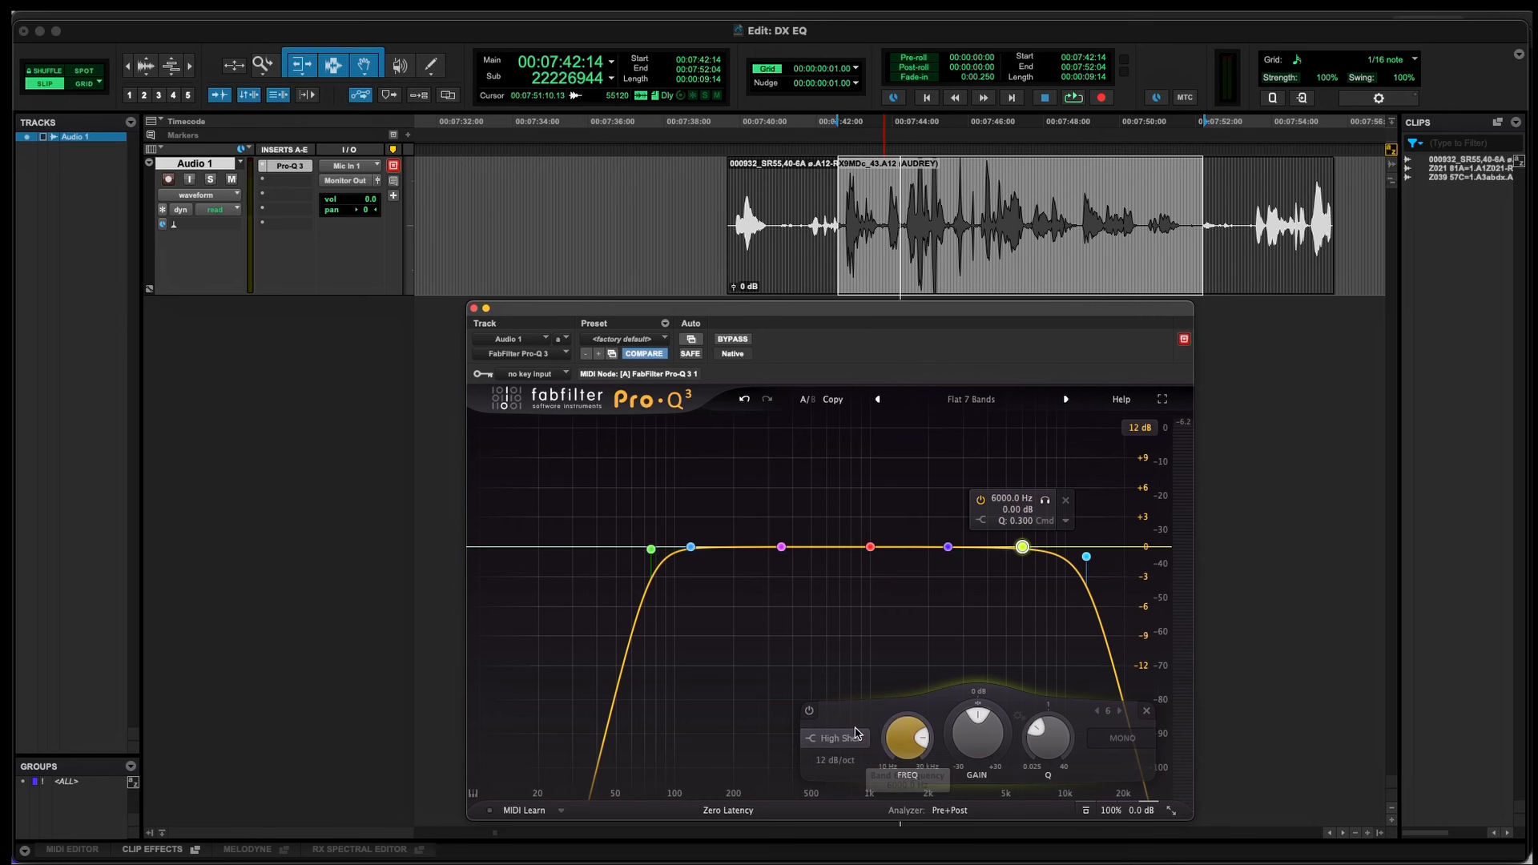
{"action": "left_click", "coordinate": [837, 738]}
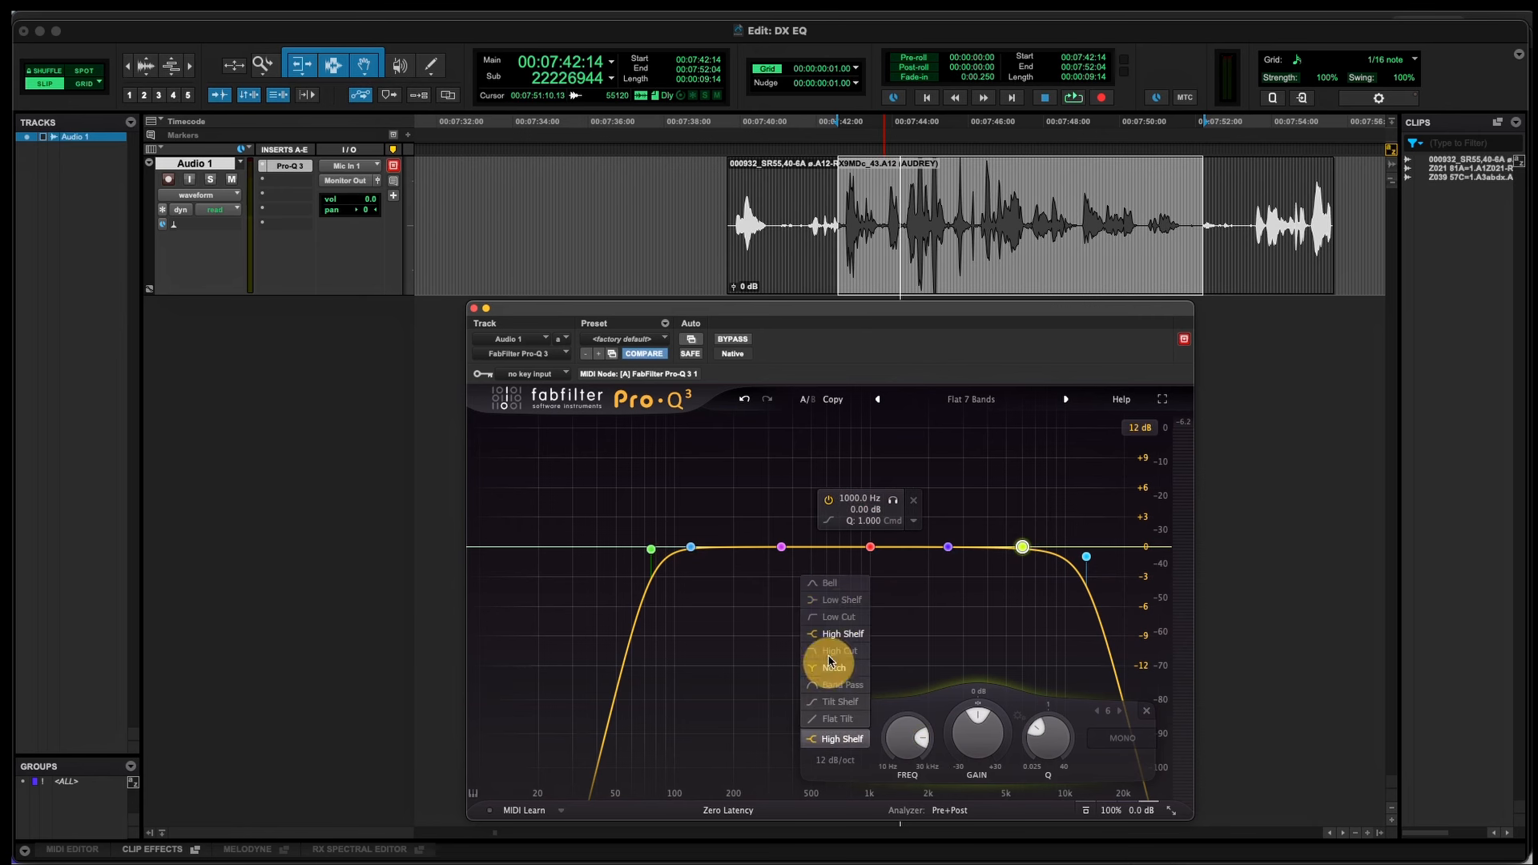
{"action": "left_click", "coordinate": [833, 583]}
{"action": "mouse_move", "coordinate": [1022, 547]}
{"action": "left_mouse_down"}
{"action": "mouse_move", "coordinate": [1033, 580]}
{"action": "mouse_move", "coordinate": [1040, 567]}
{"action": "left_mouse_up"}
{"action": "scroll", "coordinate": [1027, 574], "scroll_direction": "up", "scroll_amount": 5}
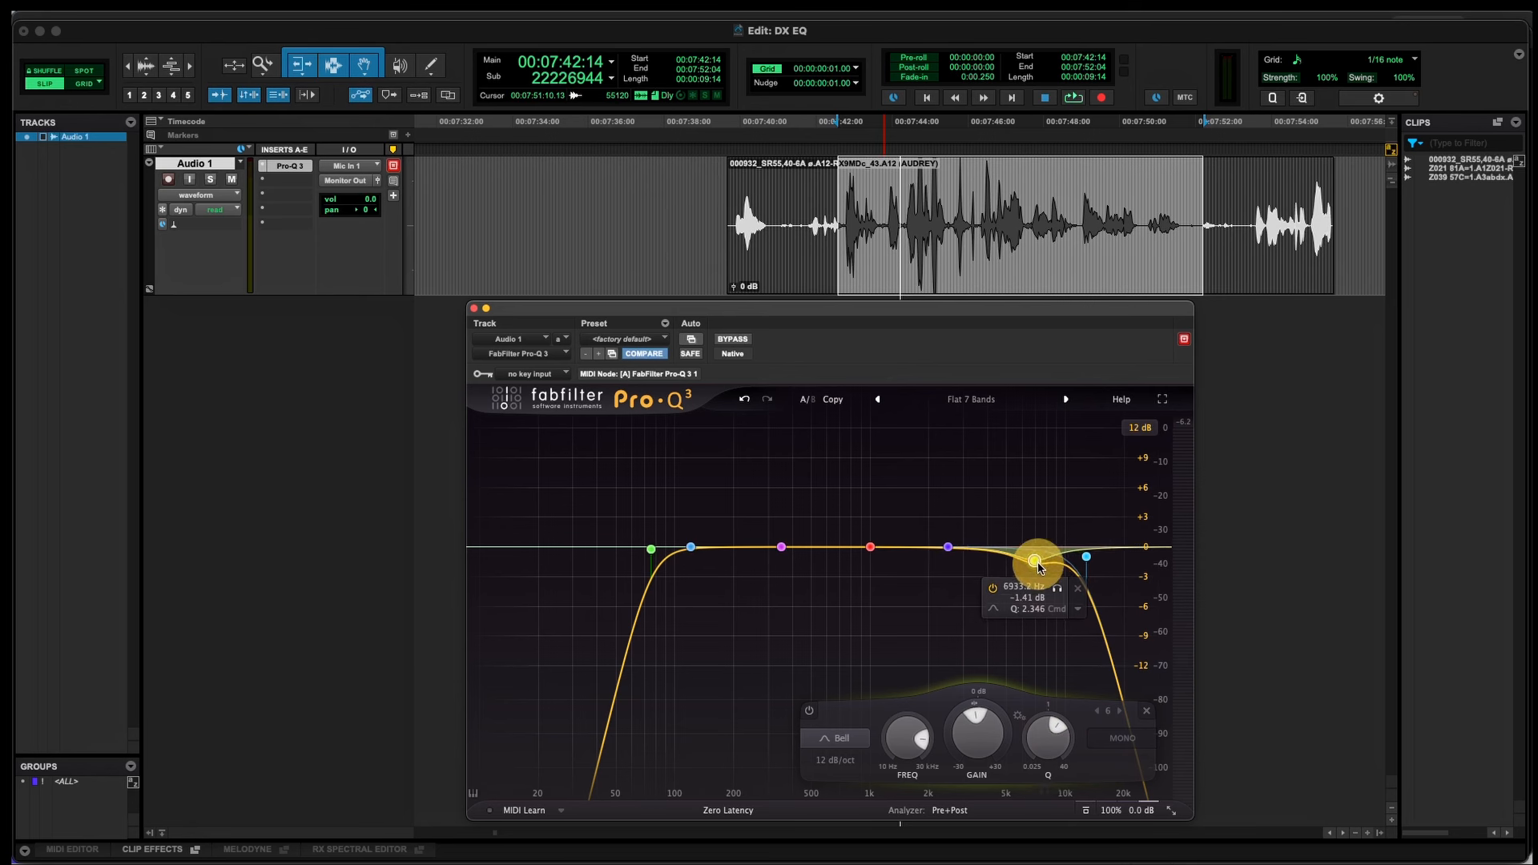
Step: Change the 1 kHz tilt shelf to a bell cutting about 2 dB at 931 Hz with a Q of about 2.13
{"action": "left_click", "coordinate": [871, 549]}
{"action": "left_click_drag", "start_coordinate": [725, 739], "coordinate": [727, 584]}
{"action": "left_click_drag", "start_coordinate": [869, 546], "coordinate": [864, 564]}
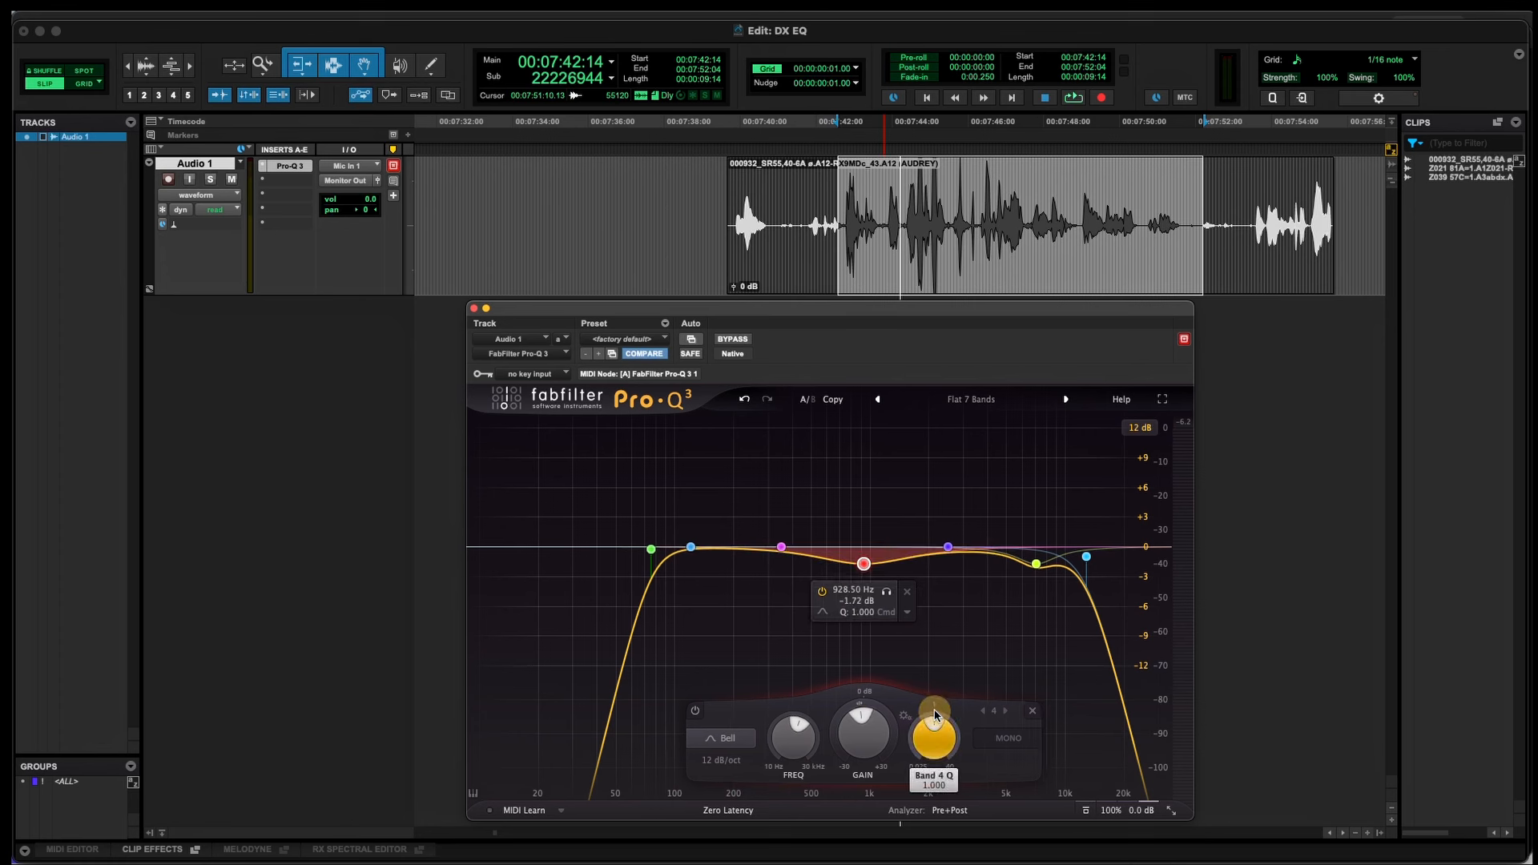
{"action": "left_click_drag", "start_coordinate": [935, 715], "coordinate": [927, 676]}
{"action": "left_click_drag", "start_coordinate": [864, 564], "coordinate": [859, 566]}
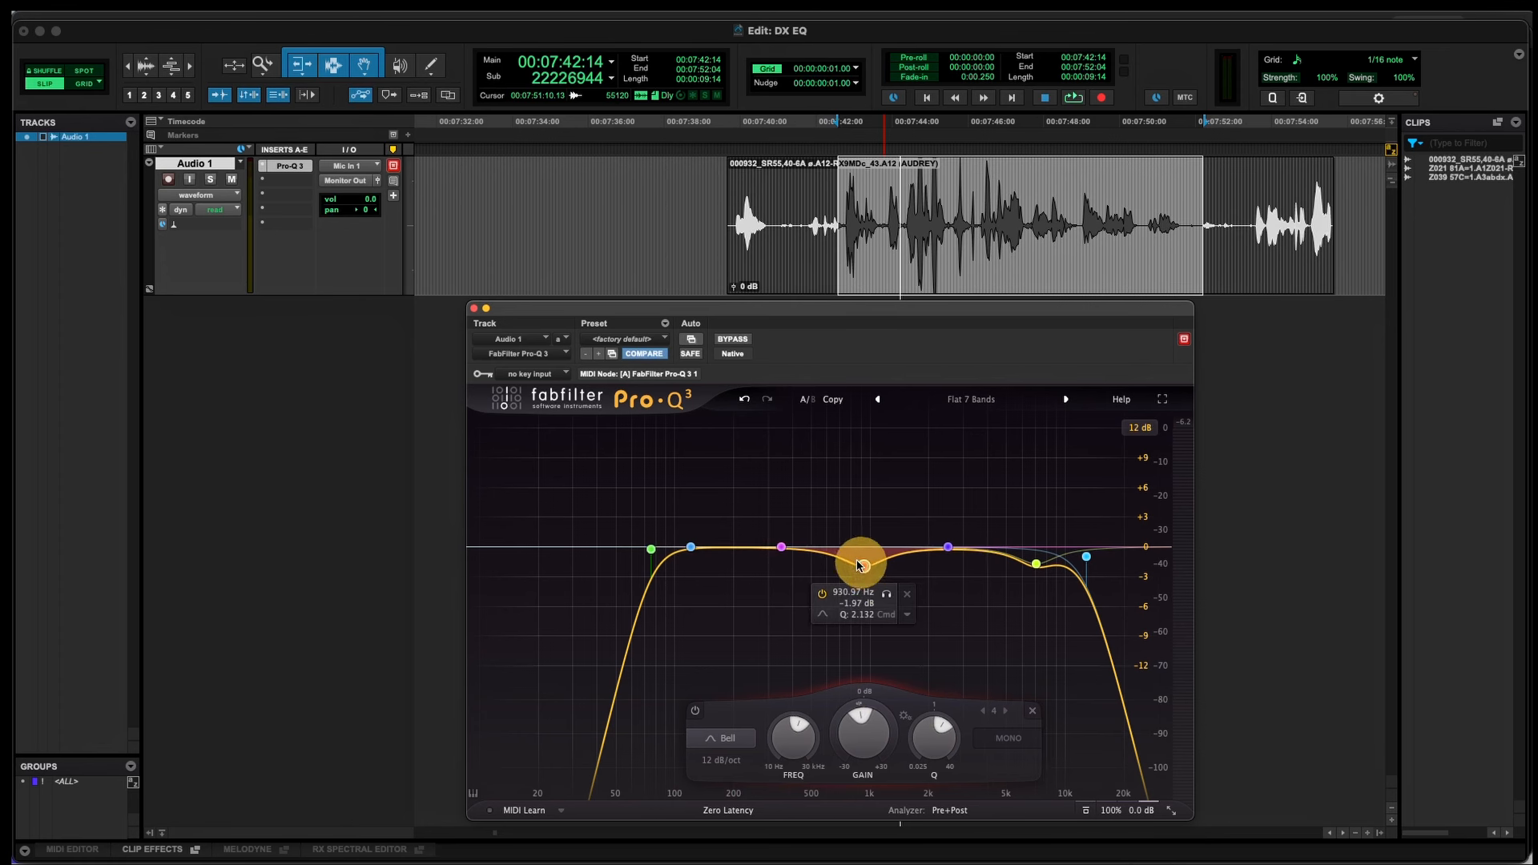
Step: Change the low shelf to a bell boosting about 3 dB near 155 Hz, and raise the low cut to about 86 Hz
{"action": "left_click_drag", "start_coordinate": [691, 547], "coordinate": [707, 548]}
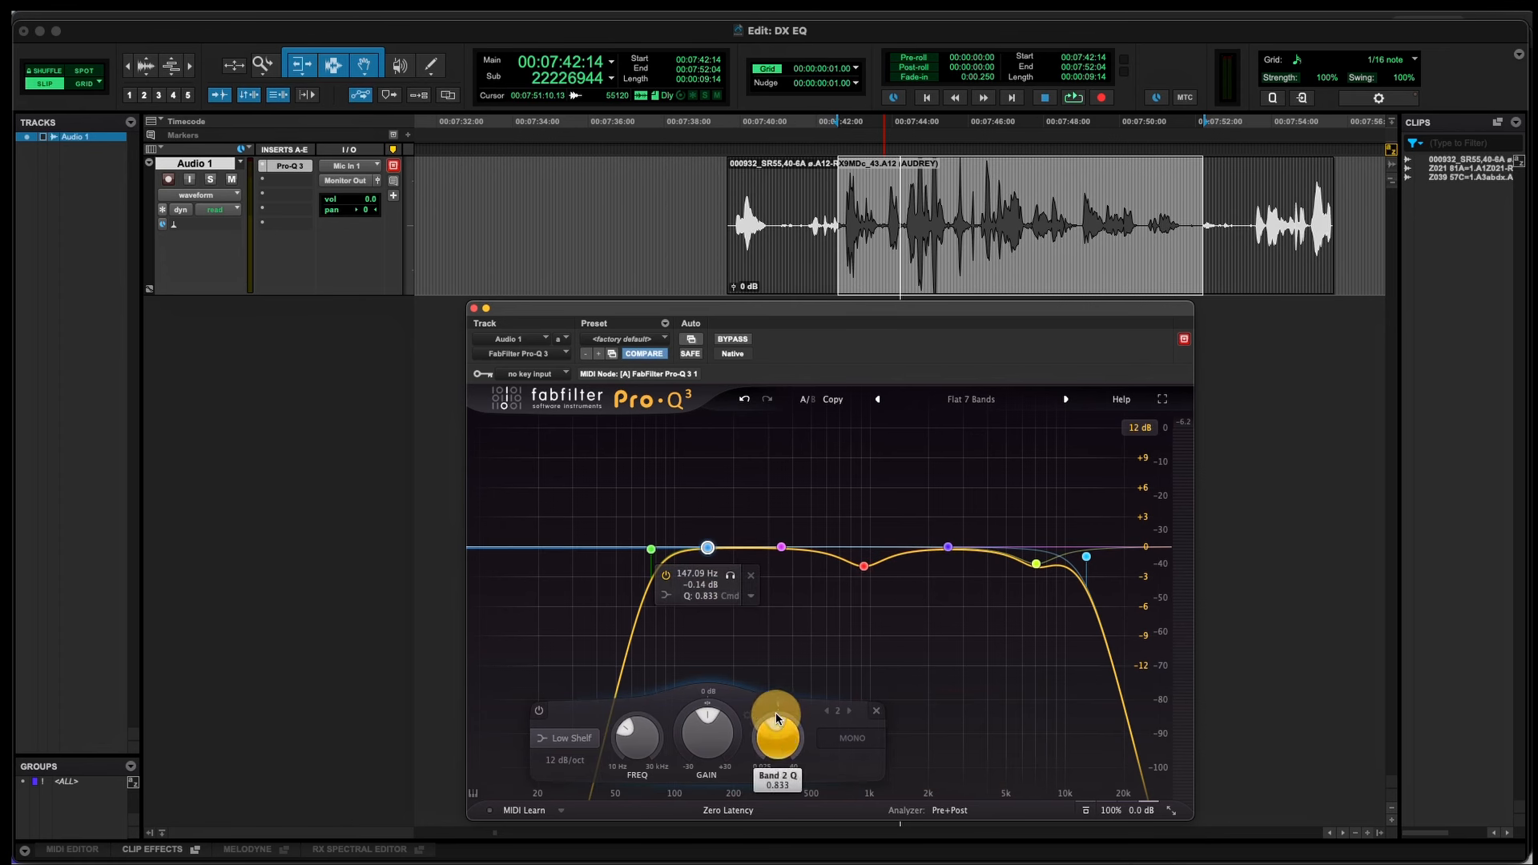
{"action": "left_click", "coordinate": [564, 738]}
{"action": "left_click", "coordinate": [569, 599]}
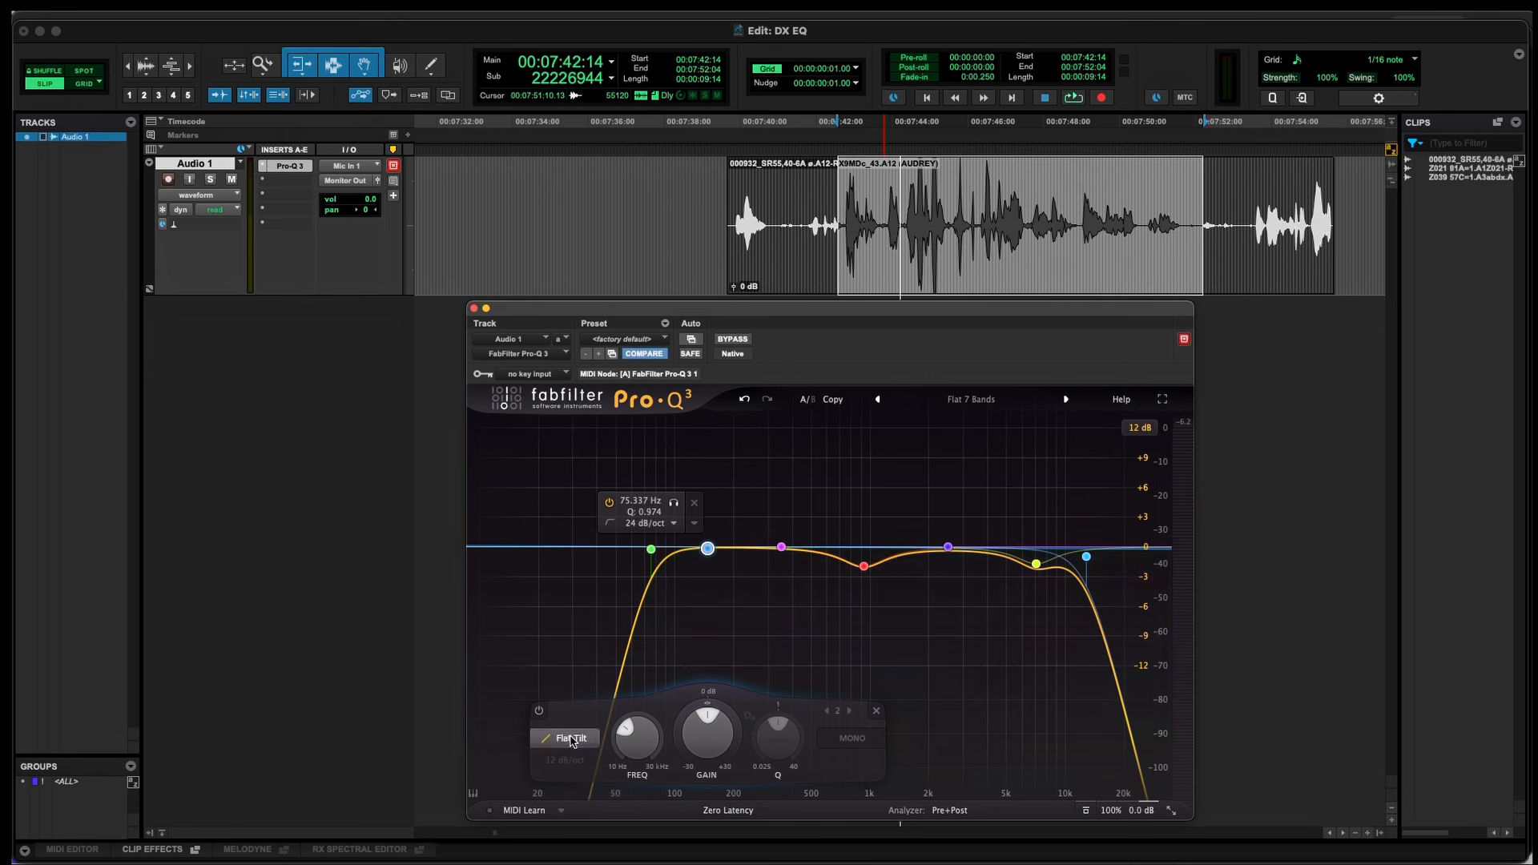
{"action": "left_click", "coordinate": [572, 741]}
{"action": "left_click", "coordinate": [569, 597]}
{"action": "left_click_drag", "start_coordinate": [707, 548], "coordinate": [664, 552]}
{"action": "scroll", "coordinate": [707, 532], "scroll_direction": "up", "scroll_amount": 3}
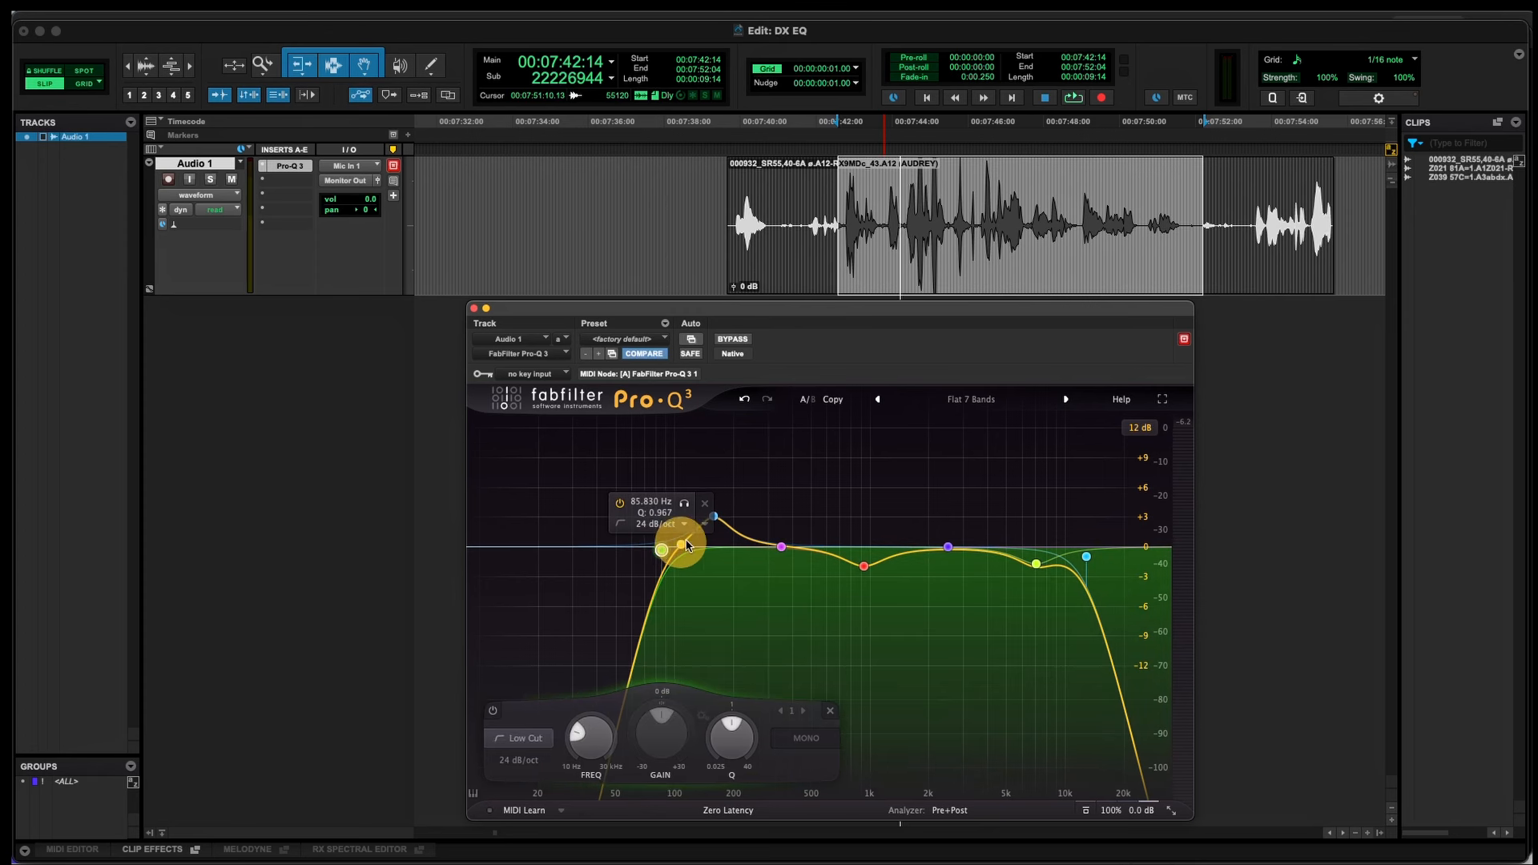
Step: During playback, retune the low bell to about 175 Hz at +2.3 dB and the midrange bell to about 950 Hz at −2.3 dB
{"action": "key", "text": "space"}
{"action": "mouse_move", "coordinate": [713, 522]}
{"action": "left_mouse_down"}
{"action": "mouse_move", "coordinate": [671, 553]}
{"action": "mouse_move", "coordinate": [724, 524]}
{"action": "left_mouse_up"}
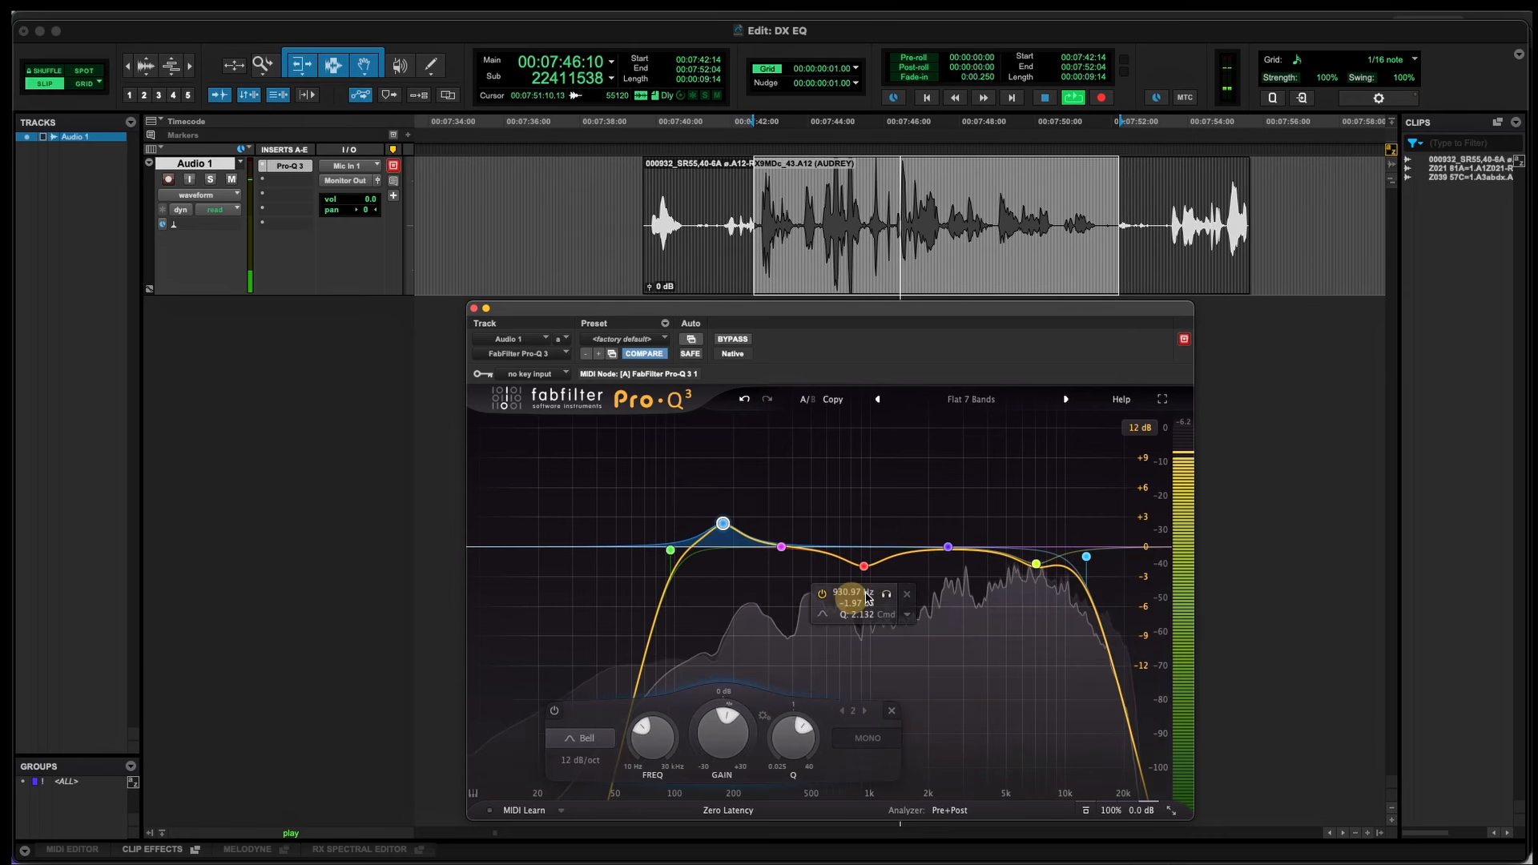
{"action": "left_click_drag", "start_coordinate": [863, 565], "coordinate": [865, 577]}
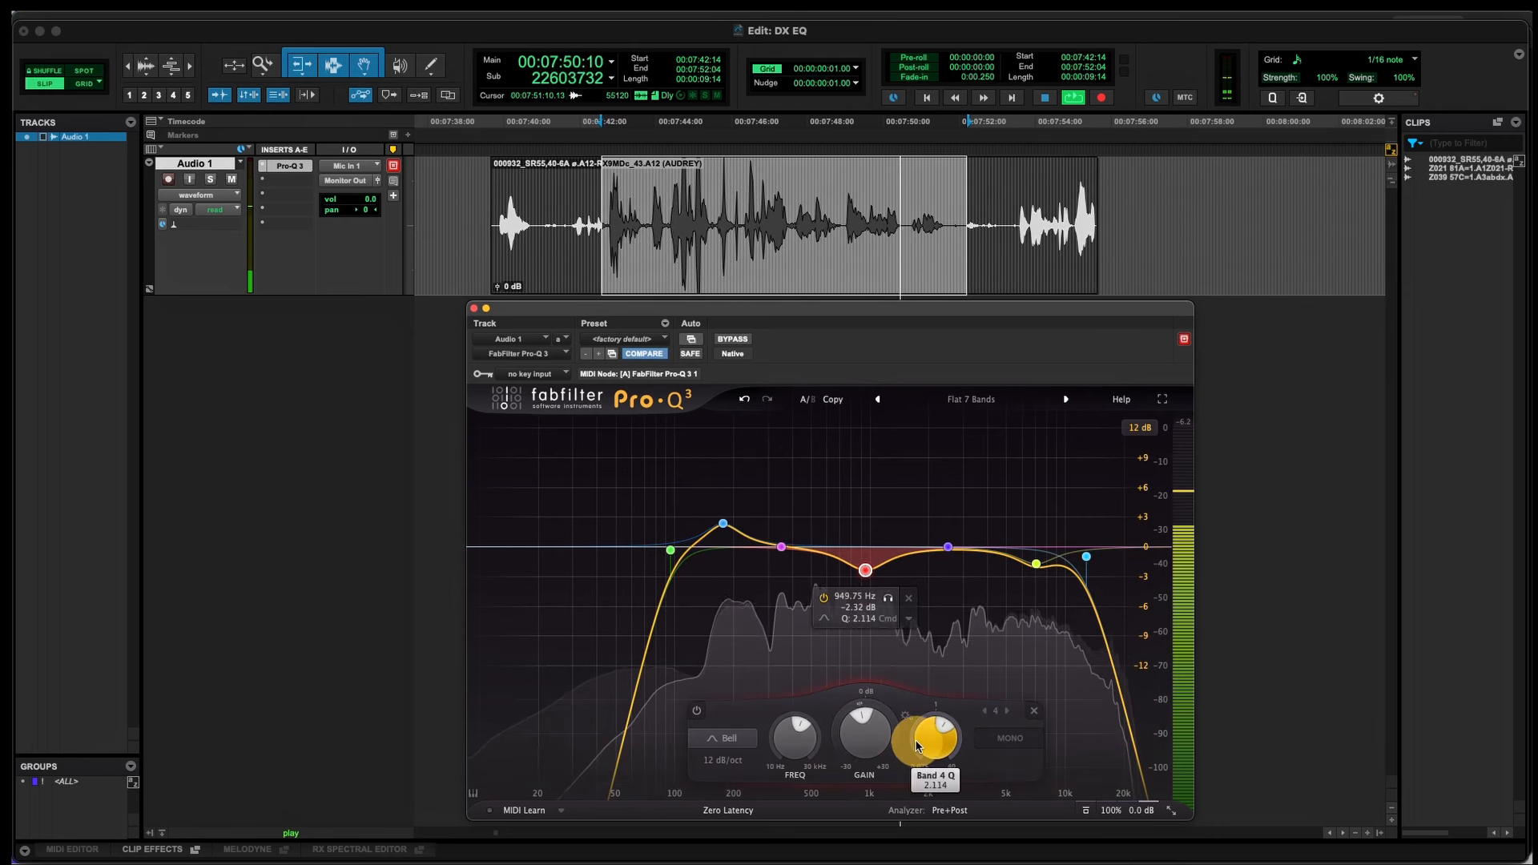
Step: Lower the Q of the midrange bell near 950 Hz to about 1.89 and stop playback
{"action": "left_click_drag", "start_coordinate": [917, 742], "coordinate": [918, 746]}
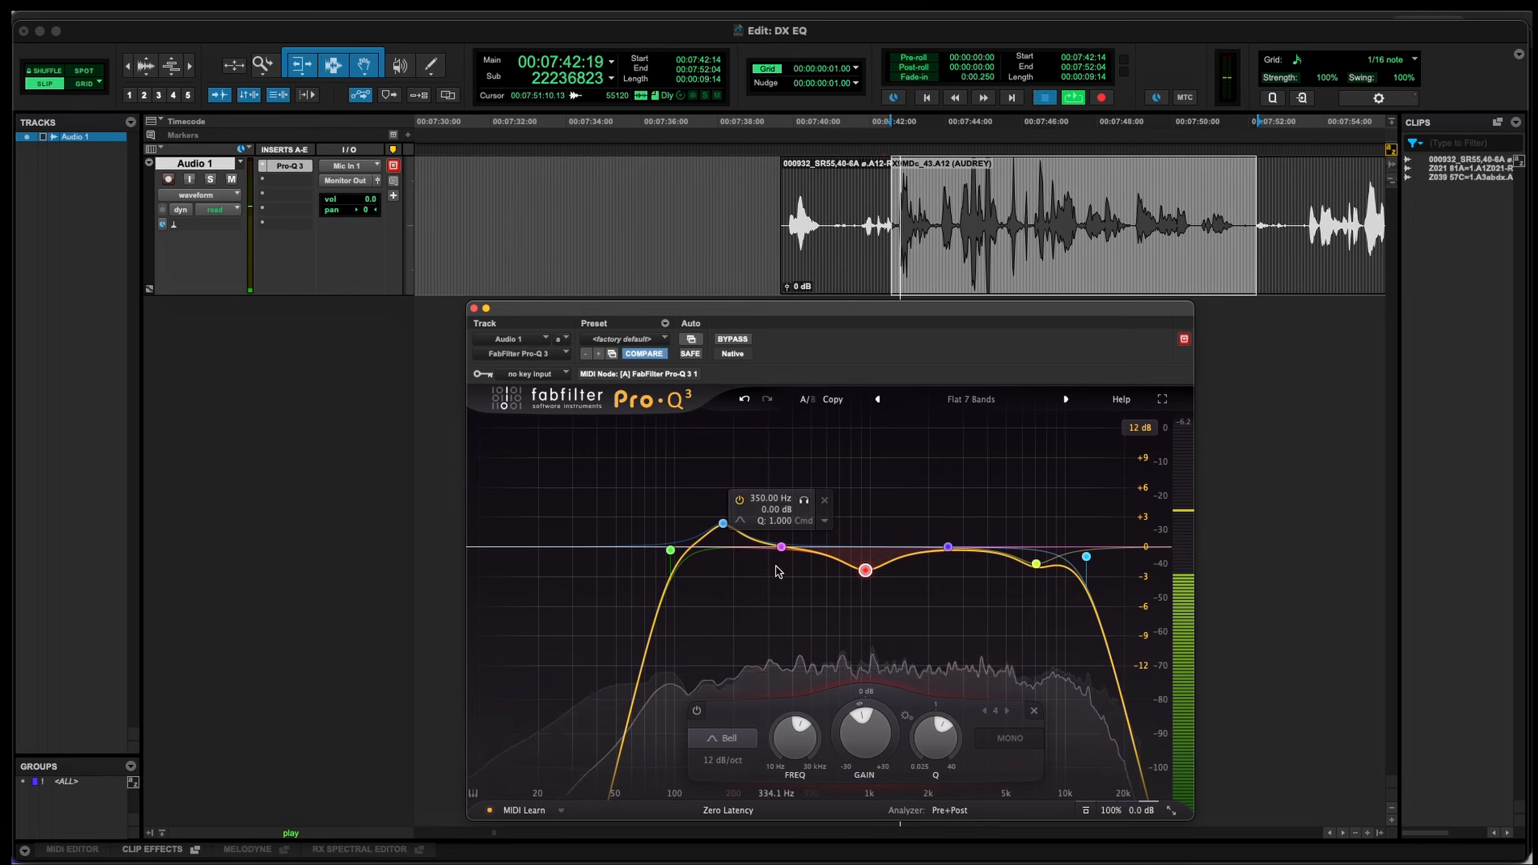
{"action": "key", "text": "space"}
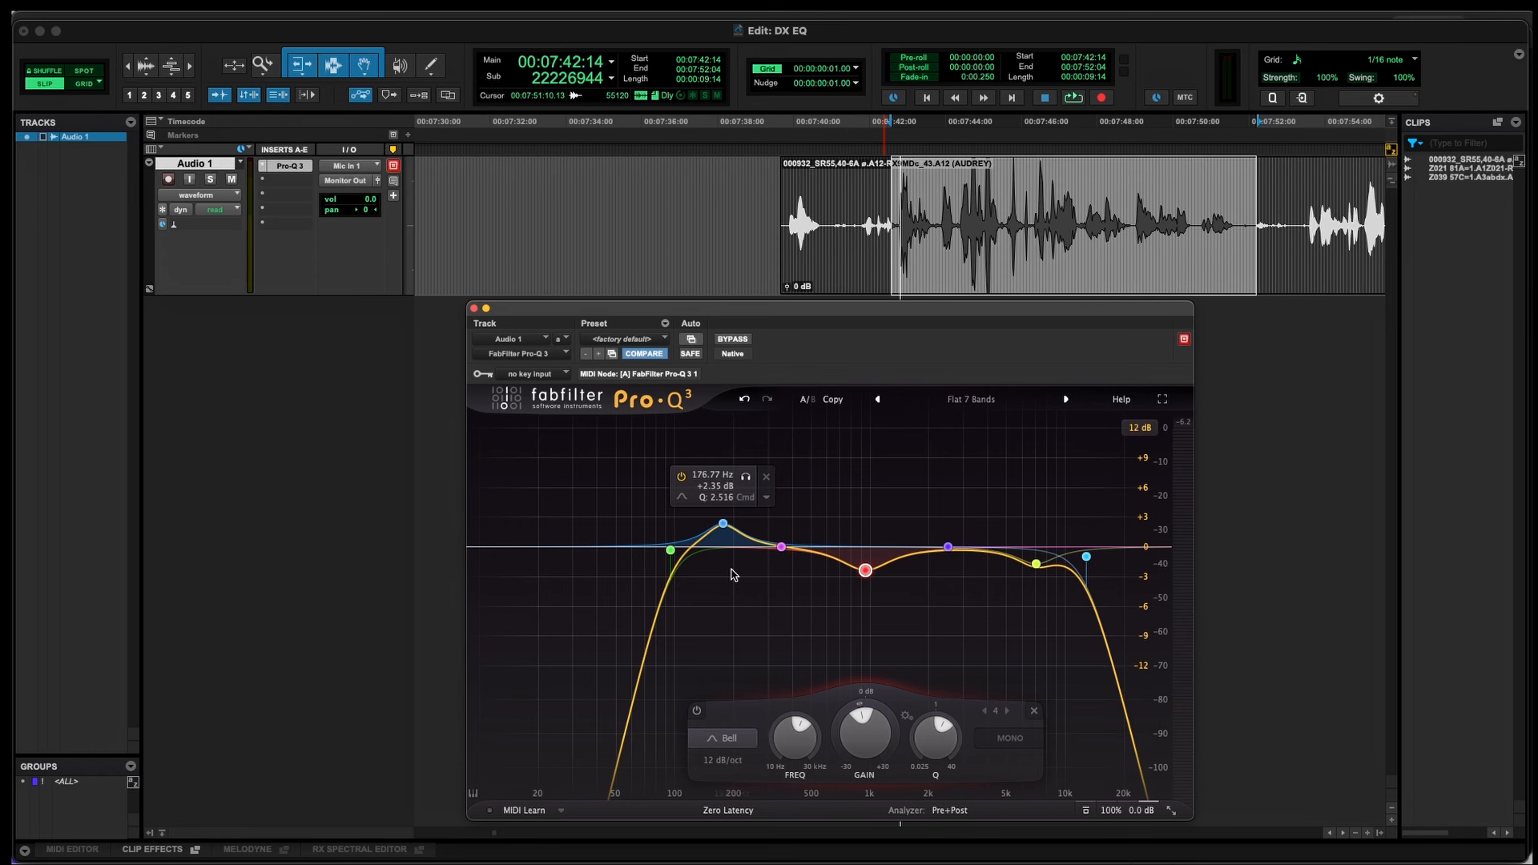
Step: Locate the Boom 1 clip near the start of the session and place the cursor at about 00:00:15:08
{"action": "key", "text": "r"}
{"action": "key", "text": "r"}
{"action": "key", "text": "r"}
{"action": "key", "text": "r"}
{"action": "key", "text": "r"}
{"action": "key", "text": "r"}
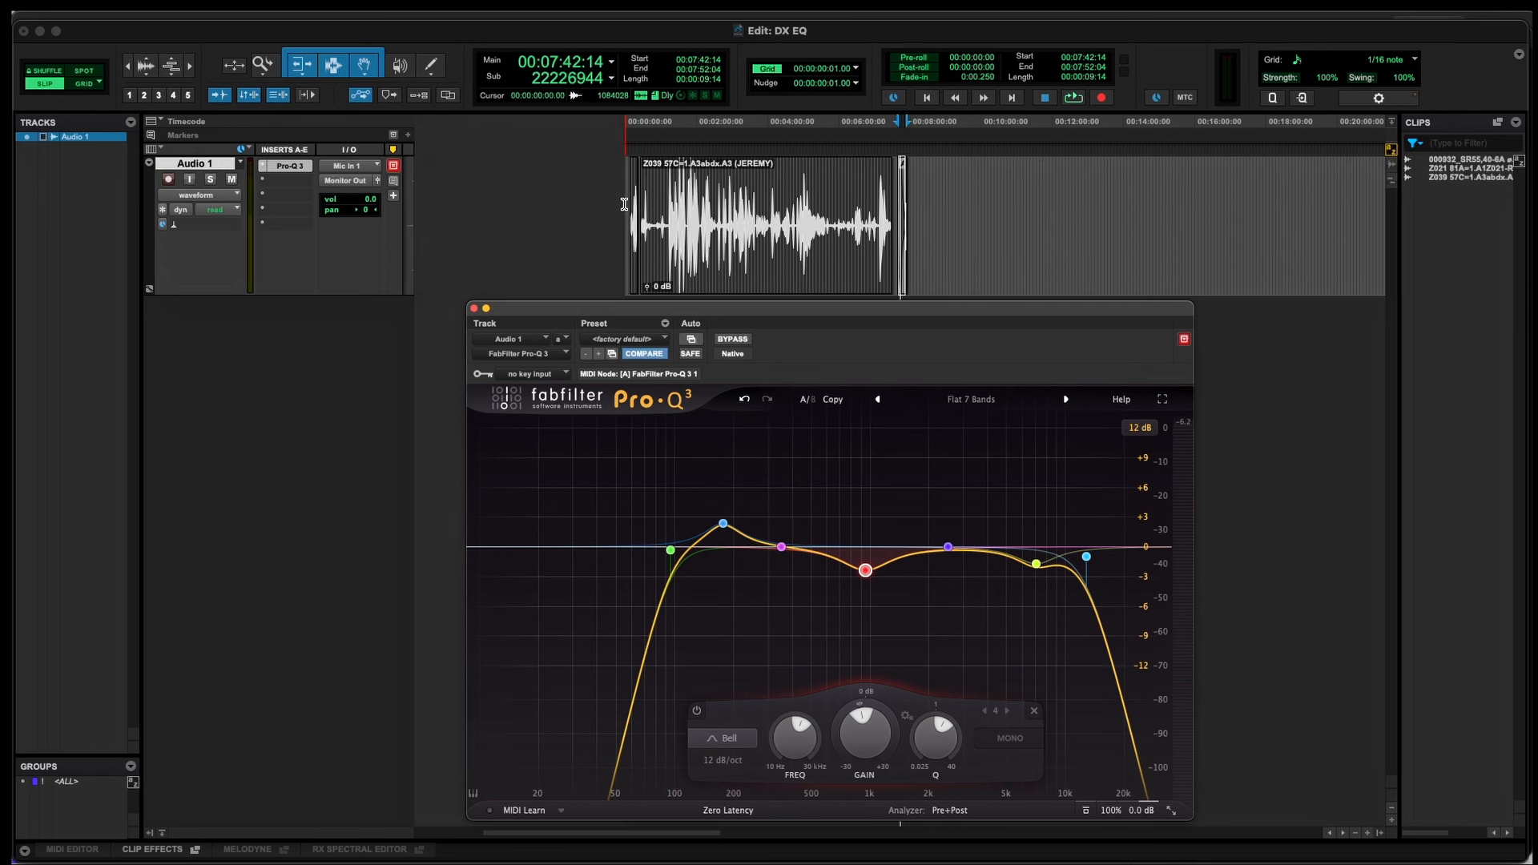
{"action": "left_click", "coordinate": [678, 202]}
{"action": "key", "text": "t"}
{"action": "key", "text": "t"}
{"action": "key", "text": "t"}
{"action": "left_click", "coordinate": [546, 201]}
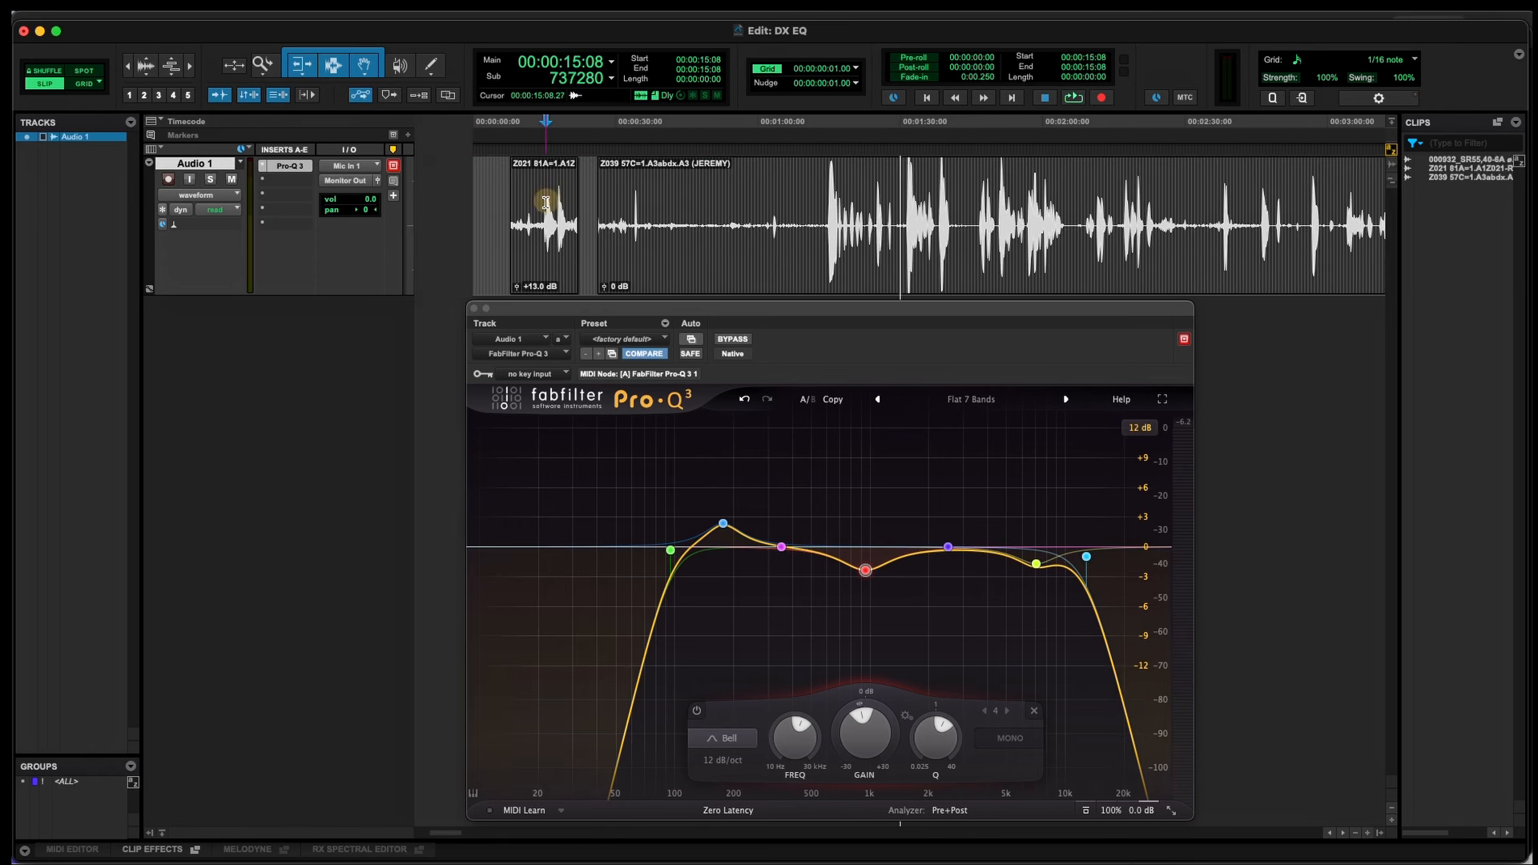
Step: Select the Boom 1 phrase from about 00:00:15:10 to 00:00:18:20 and audition it through the current EQ
{"action": "key", "text": "t"}
{"action": "key", "text": "t"}
{"action": "key", "text": "t"}
{"action": "left_click_drag", "start_coordinate": [903, 207], "coordinate": [1027, 210]}
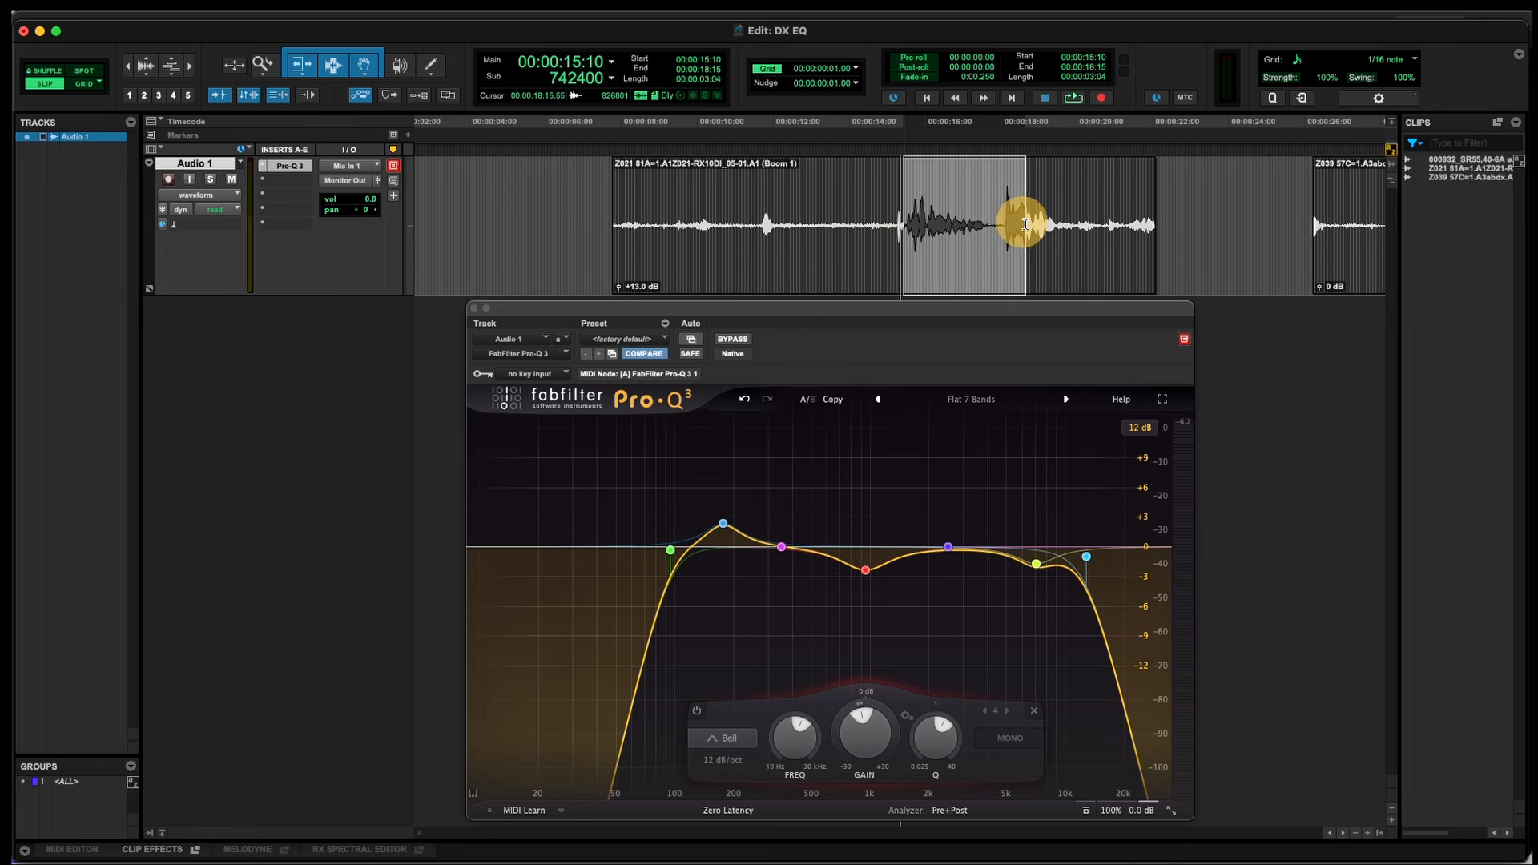
{"action": "key", "text": "space"}
{"action": "key", "text": "t"}
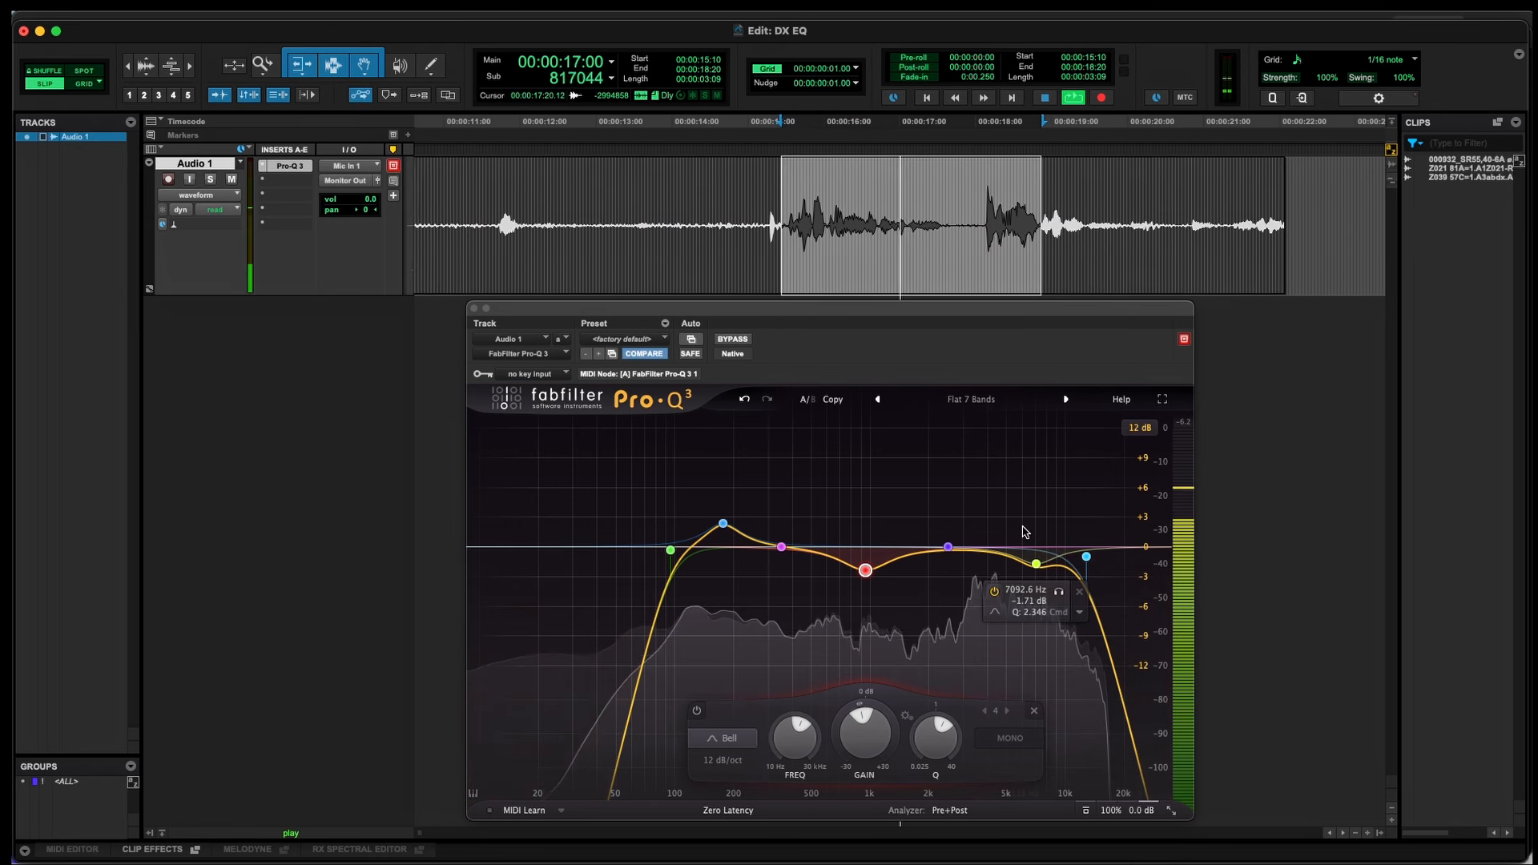
{"action": "key", "text": "space"}
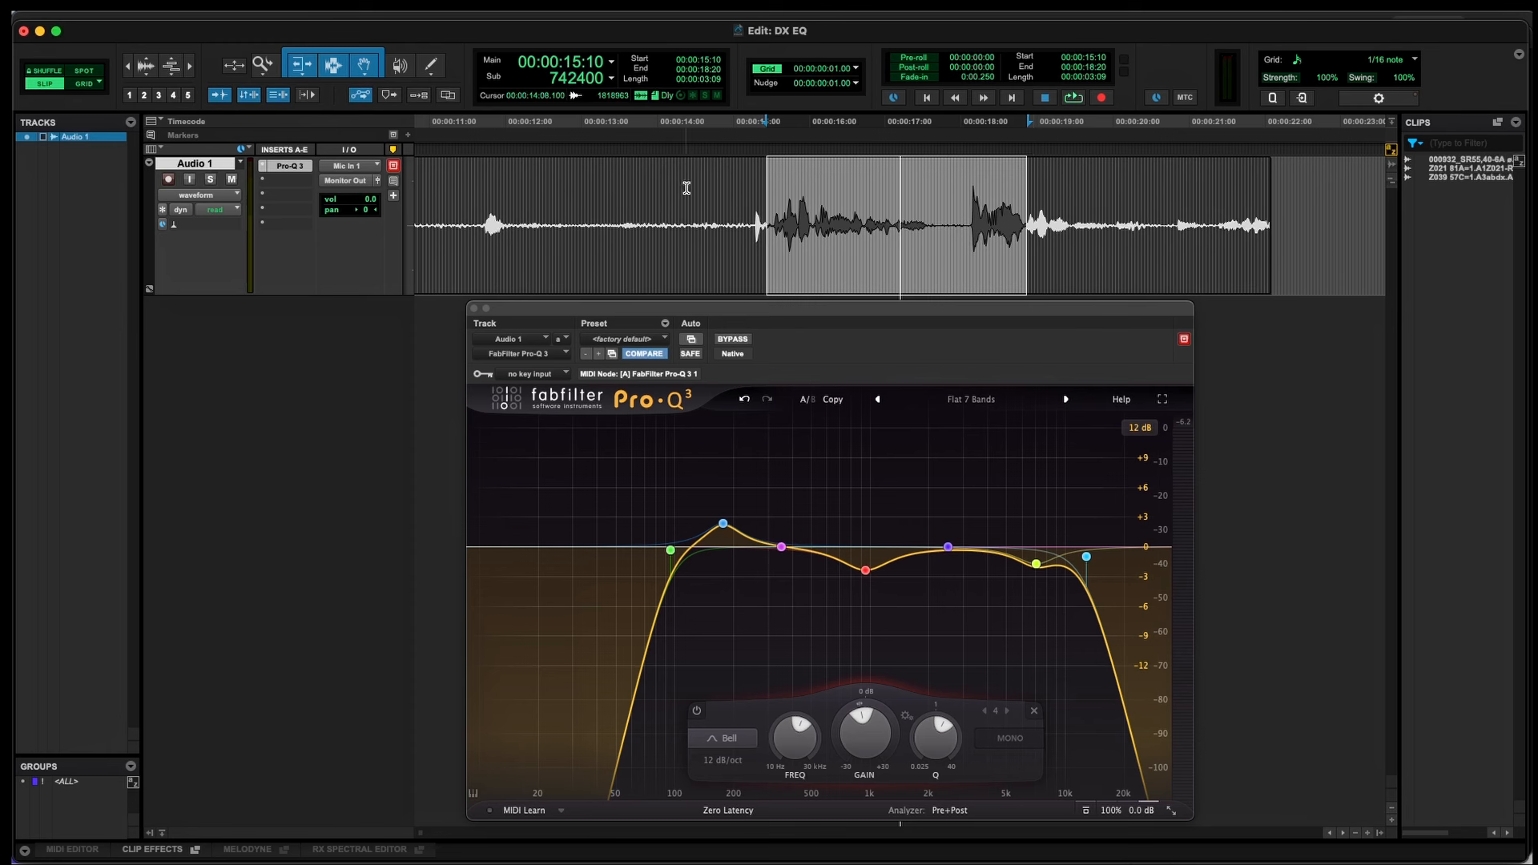
Step: During playback, lower the low cut to just above 50 Hz and move the low bell to about 82 Hz at +2.4 dB
{"action": "mouse_move", "coordinate": [671, 552]}
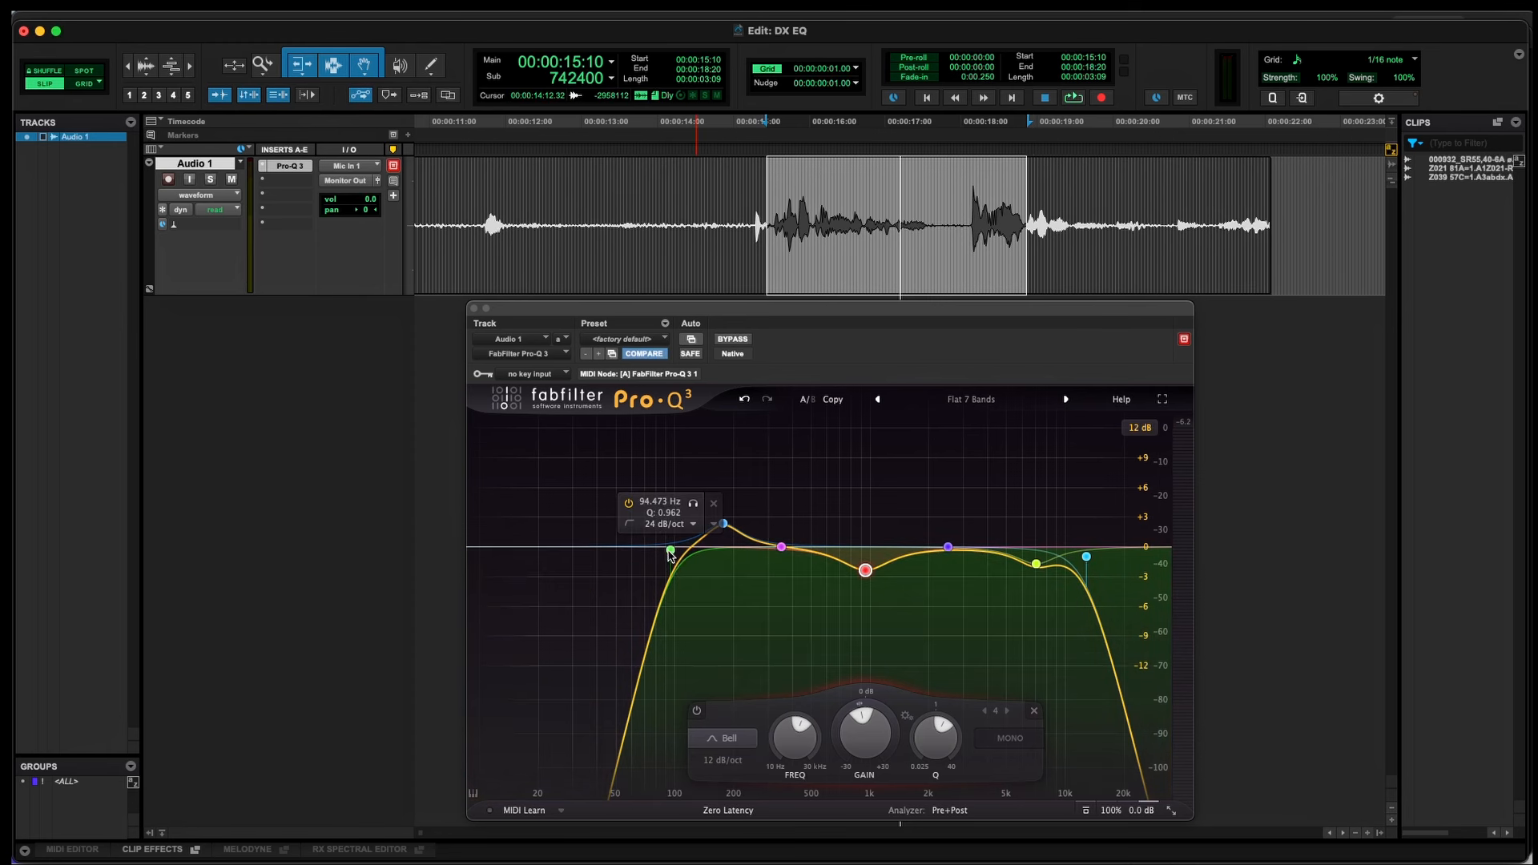
{"action": "key", "text": "space"}
{"action": "left_click_drag", "start_coordinate": [670, 552], "coordinate": [627, 556]}
{"action": "mouse_move", "coordinate": [717, 529]}
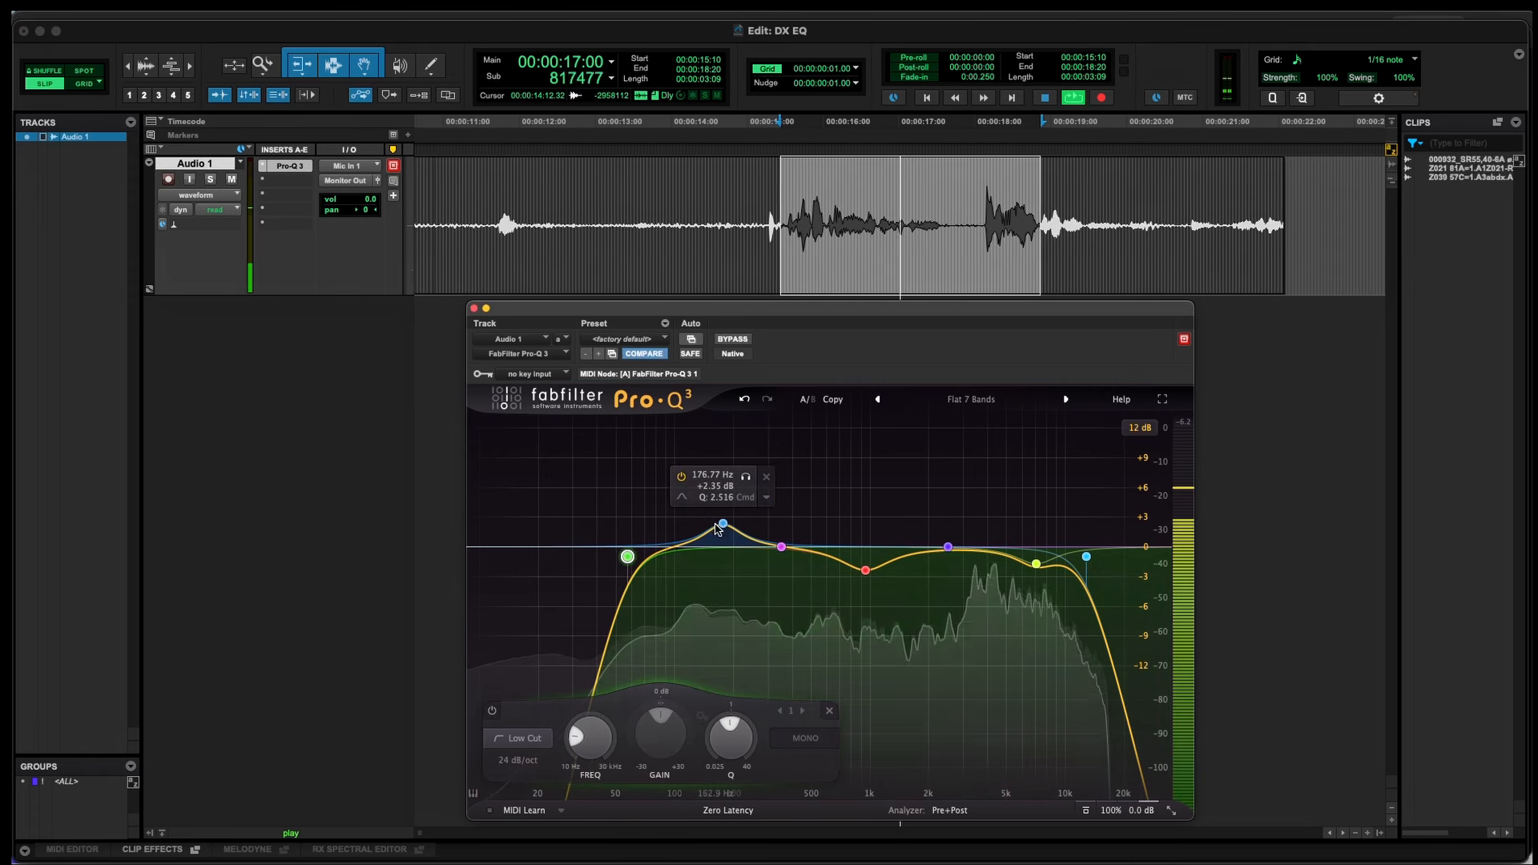
{"action": "left_click_drag", "start_coordinate": [717, 529], "coordinate": [660, 525]}
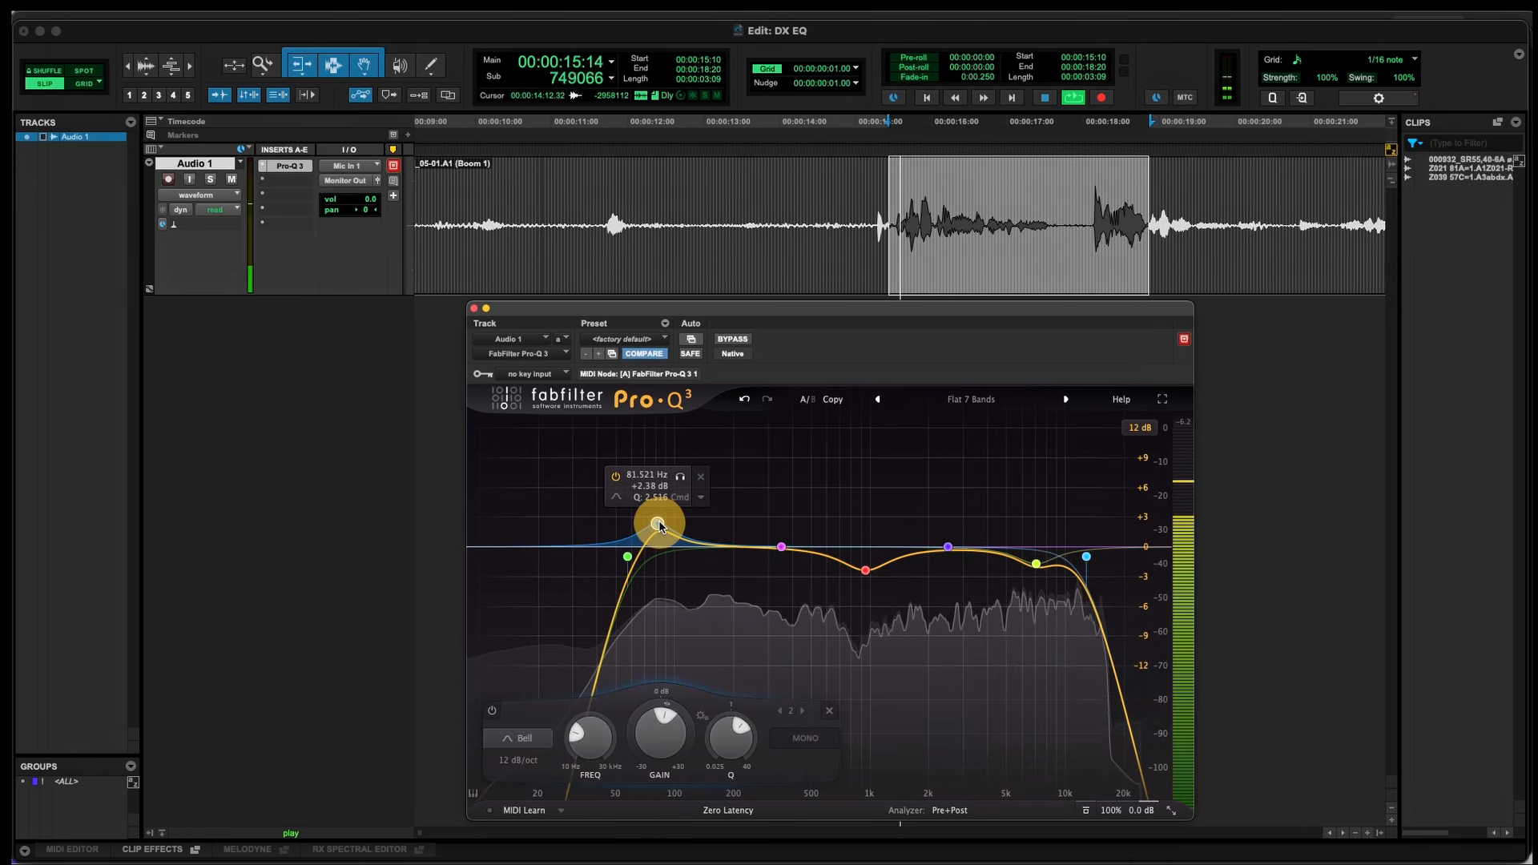
Step: Move the high bell to about 5.8 kHz at +0.2 dB and adjust the high cut to about 12.4 kHz
{"action": "mouse_move", "coordinate": [1036, 564]}
{"action": "left_mouse_down"}
{"action": "mouse_move", "coordinate": [1017, 550]}
{"action": "mouse_move", "coordinate": [1039, 550]}
{"action": "left_mouse_up"}
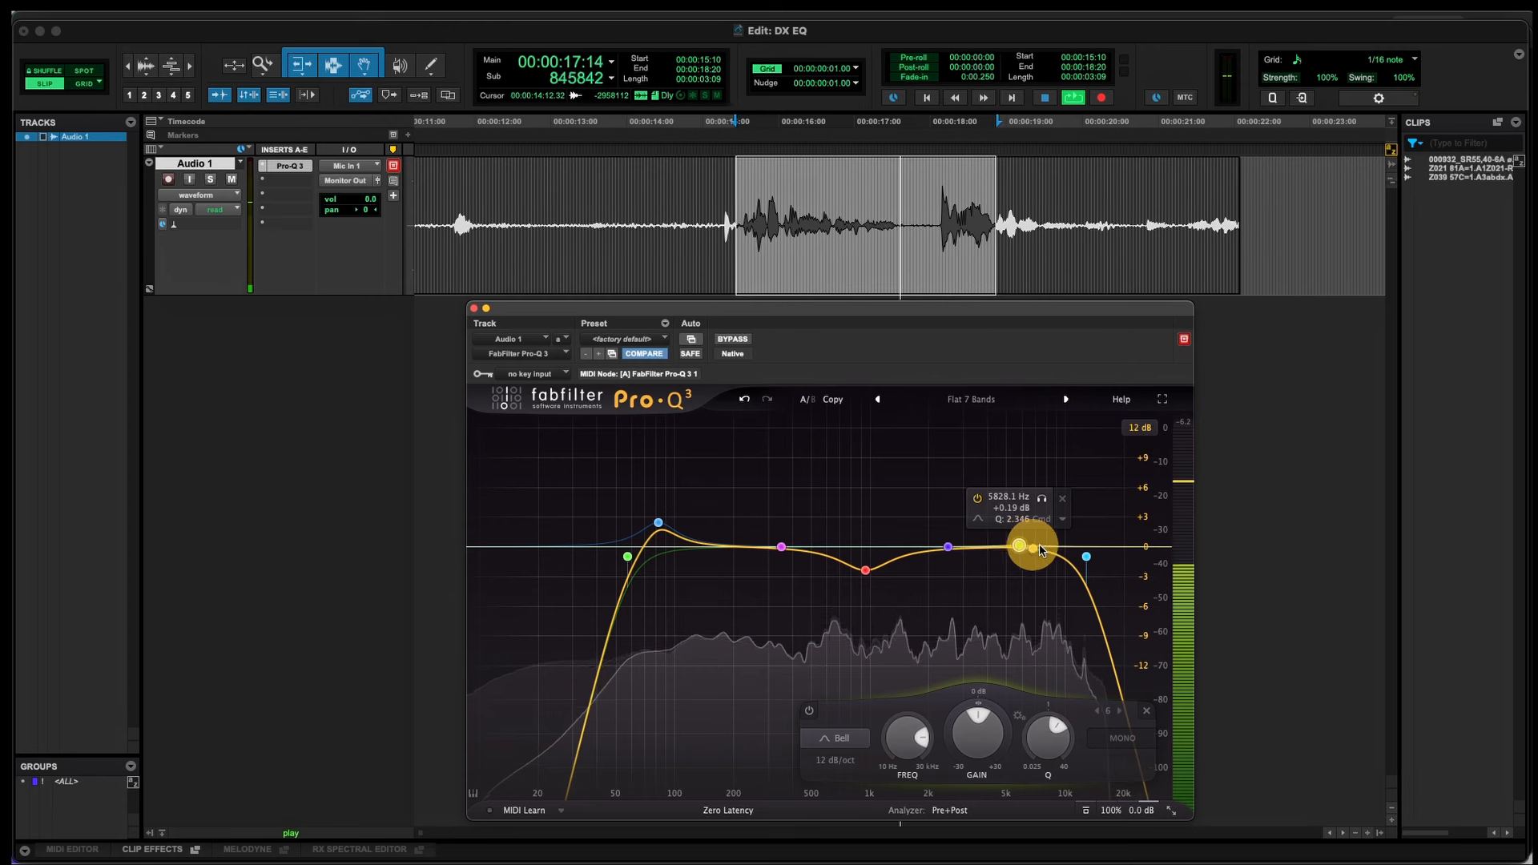
{"action": "left_click", "coordinate": [1086, 556]}
Step: Retune the midrange bell to about 570 Hz at −2.4 dB with a Q of about 1.58
{"action": "mouse_move", "coordinate": [873, 580]}
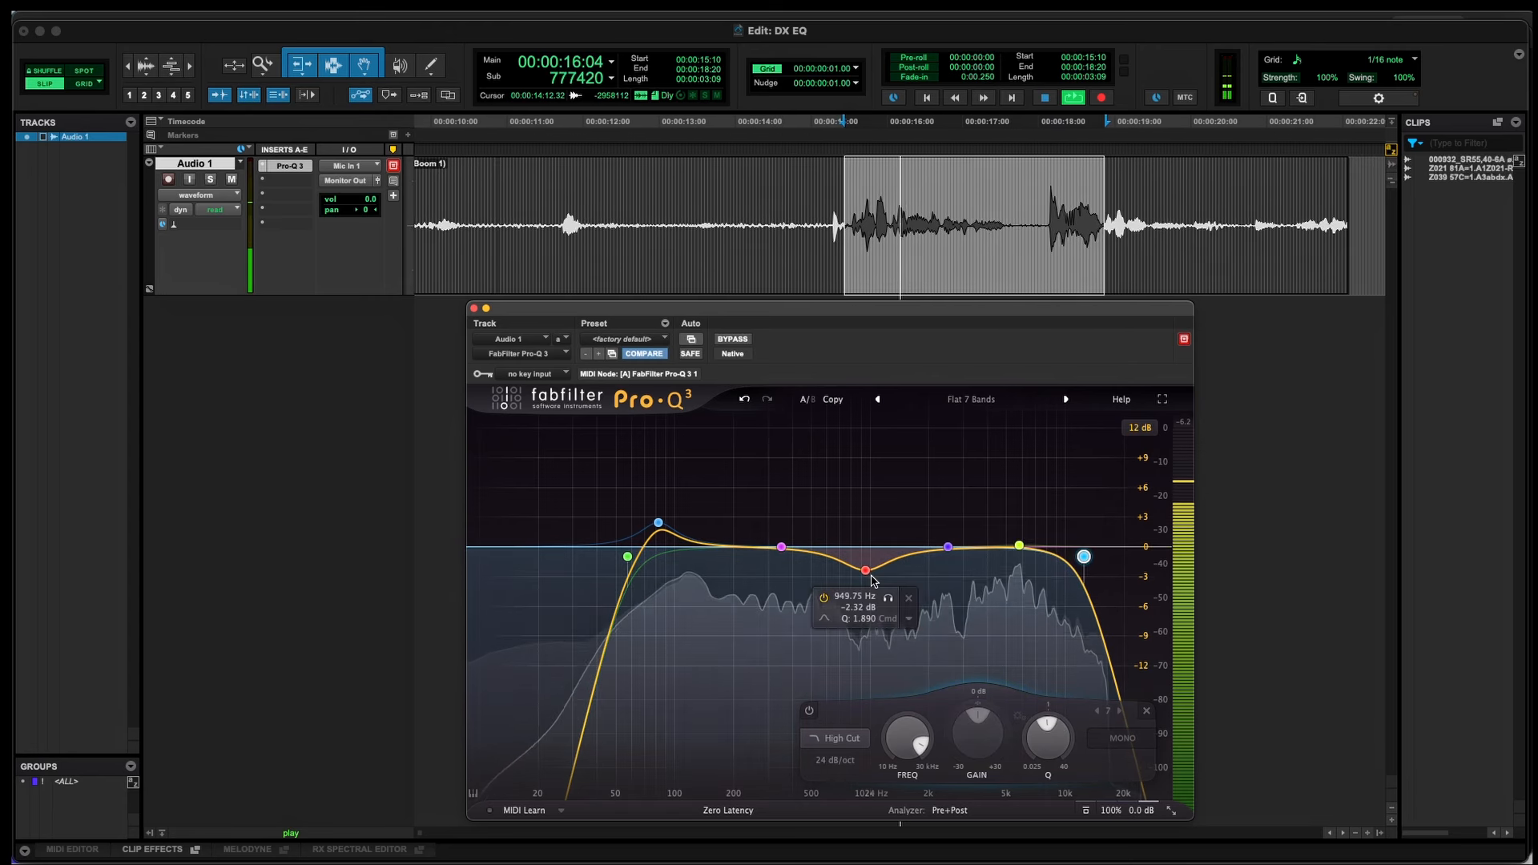
{"action": "left_click_drag", "start_coordinate": [870, 575], "coordinate": [818, 574]}
{"action": "mouse_move", "coordinate": [875, 728]}
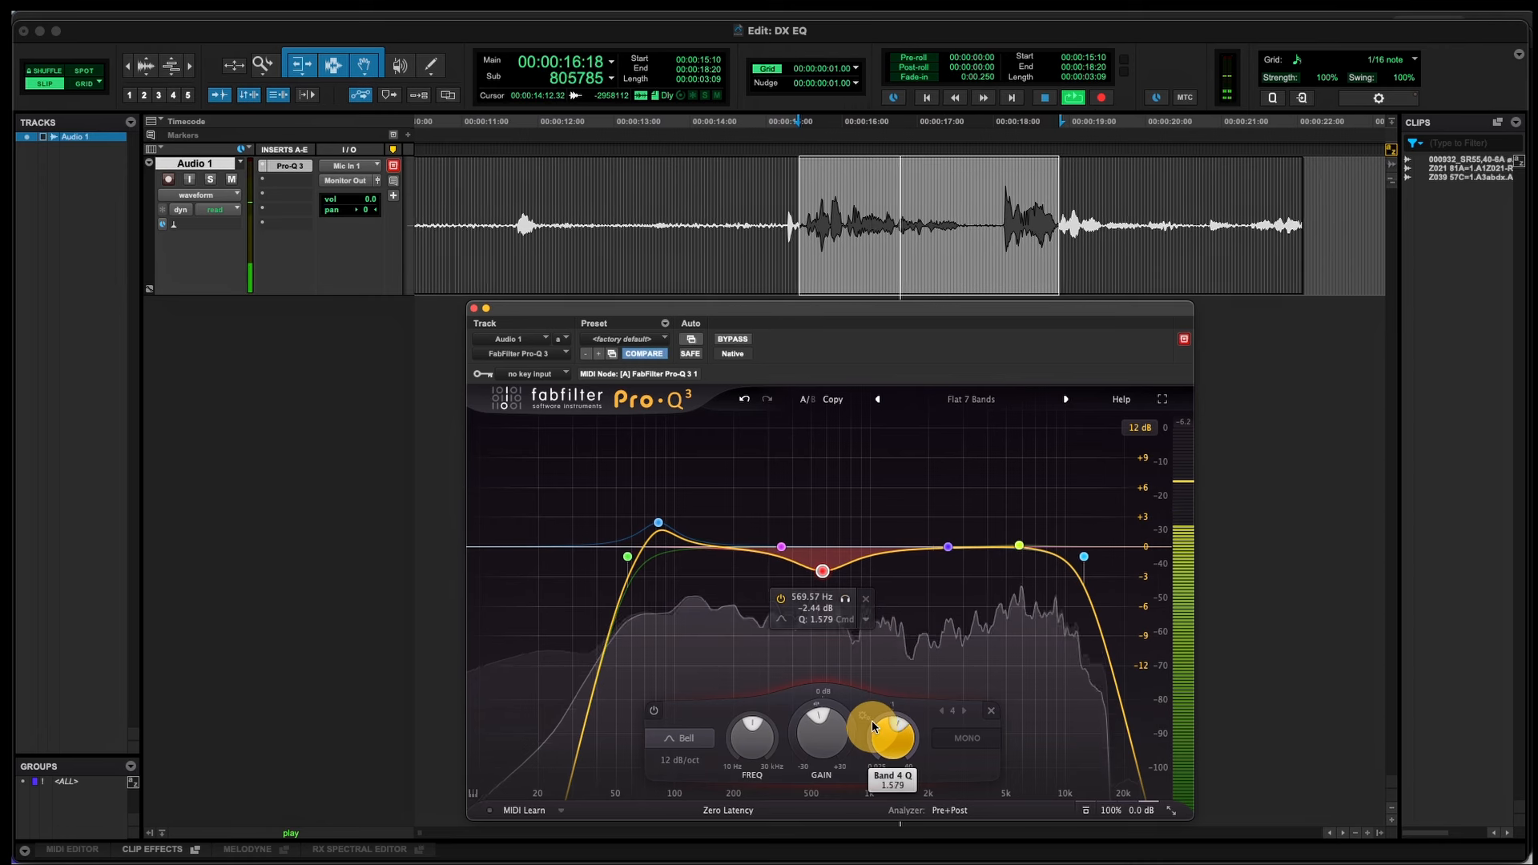
Step: Lower the low cut to about 45 Hz and ease the midrange bell to about 523 Hz at −1.5 dB
{"action": "left_click_drag", "start_coordinate": [658, 522], "coordinate": [607, 557]}
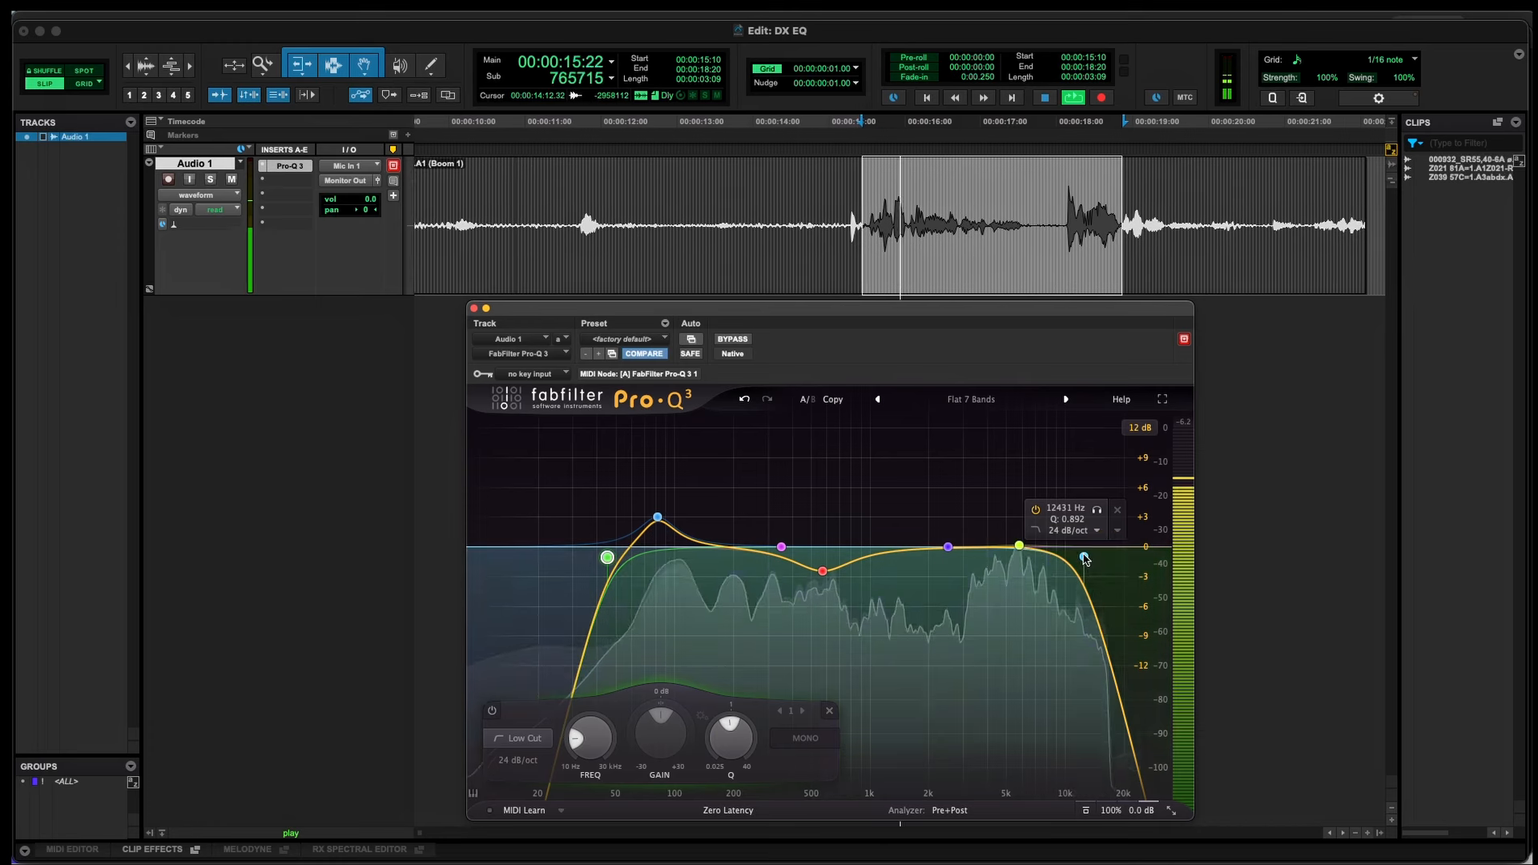
{"action": "left_click", "coordinate": [1084, 558]}
{"action": "left_click_drag", "start_coordinate": [825, 576], "coordinate": [816, 566]}
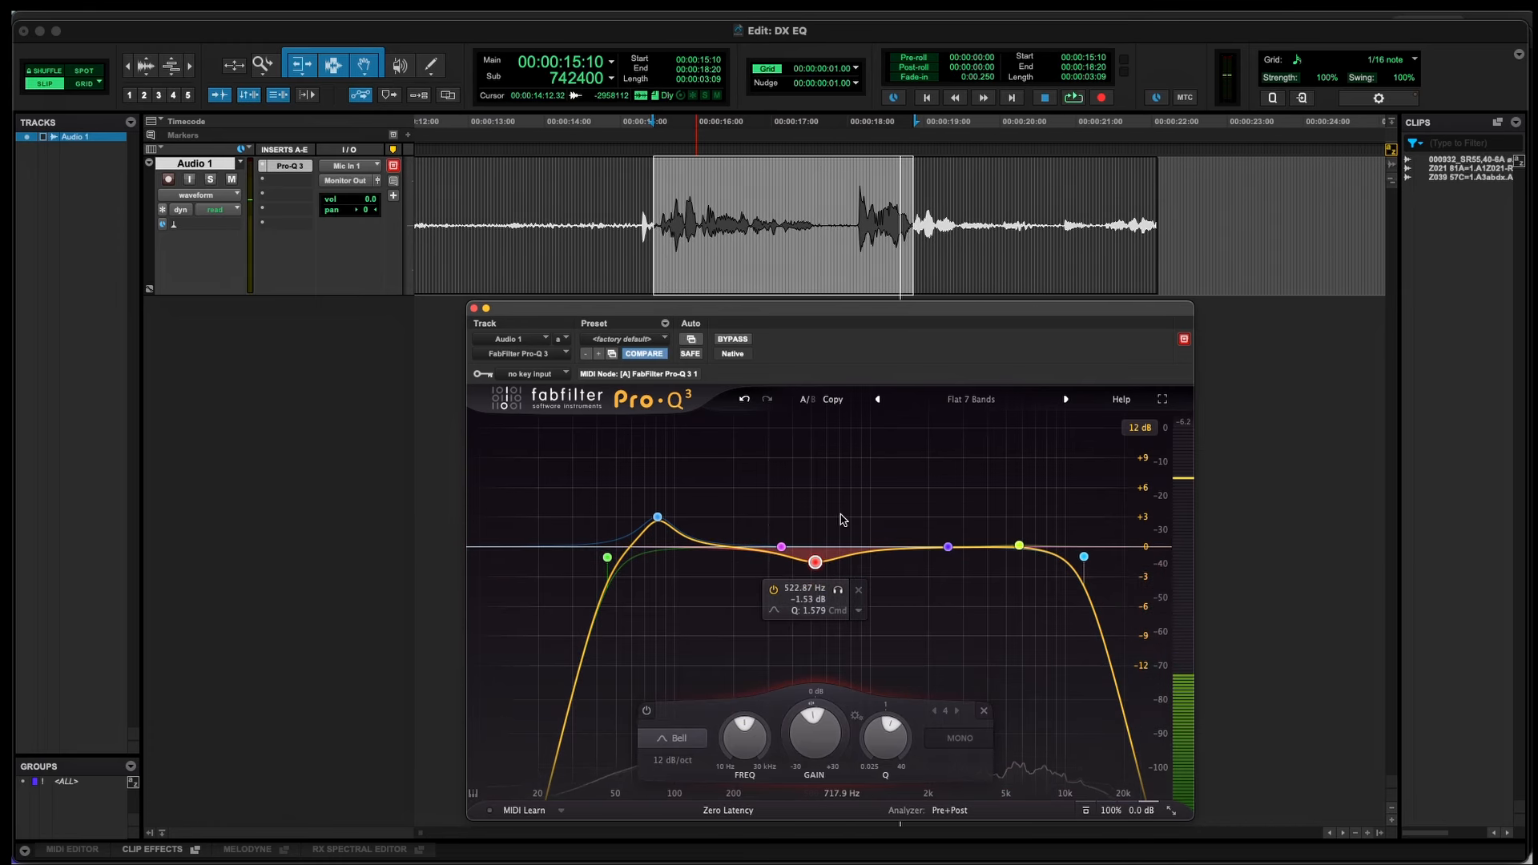
Step: Locate the dialogue burst at about 00:01:14:21 in the long Z039 clip and play it
{"action": "key", "text": "r"}
{"action": "key", "text": "r"}
{"action": "key", "text": "r"}
{"action": "key", "text": "r"}
{"action": "key", "text": "r"}
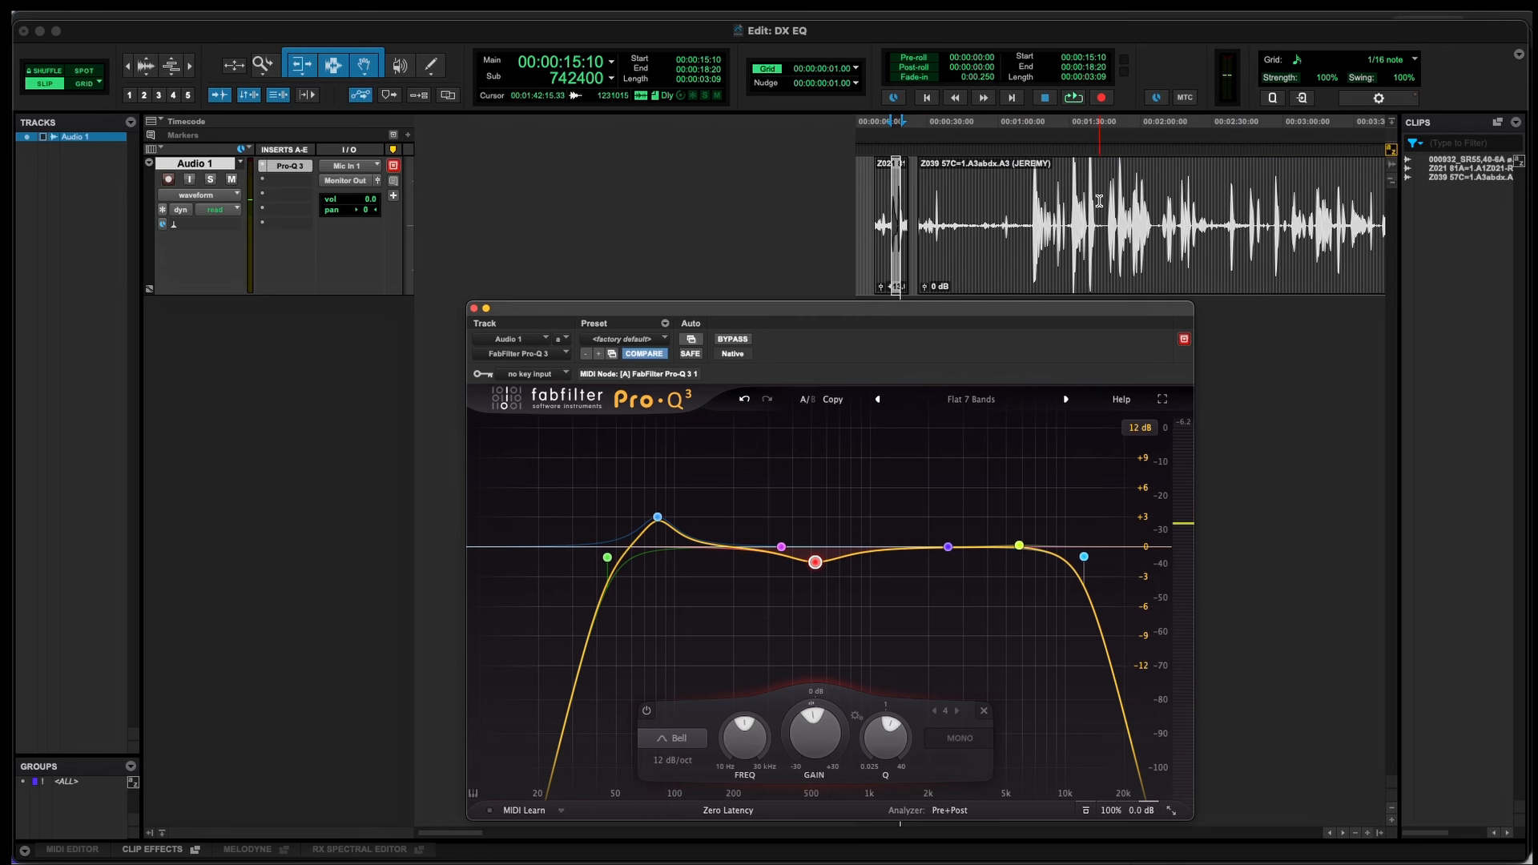
{"action": "left_click", "coordinate": [1042, 205]}
{"action": "key", "text": "t"}
{"action": "key", "text": "t"}
{"action": "key", "text": "t"}
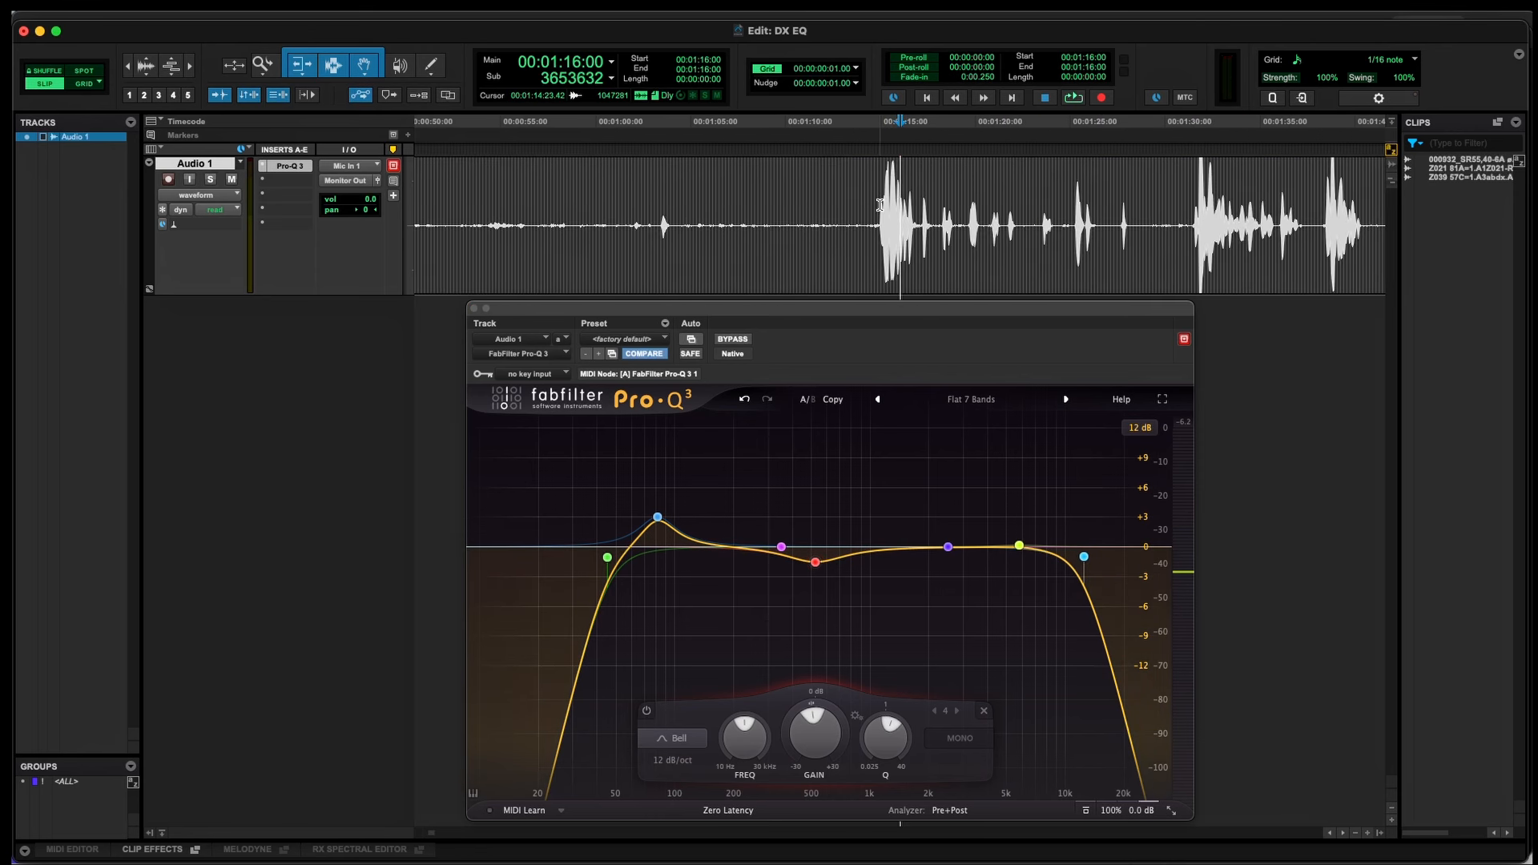
{"action": "key", "text": "space"}
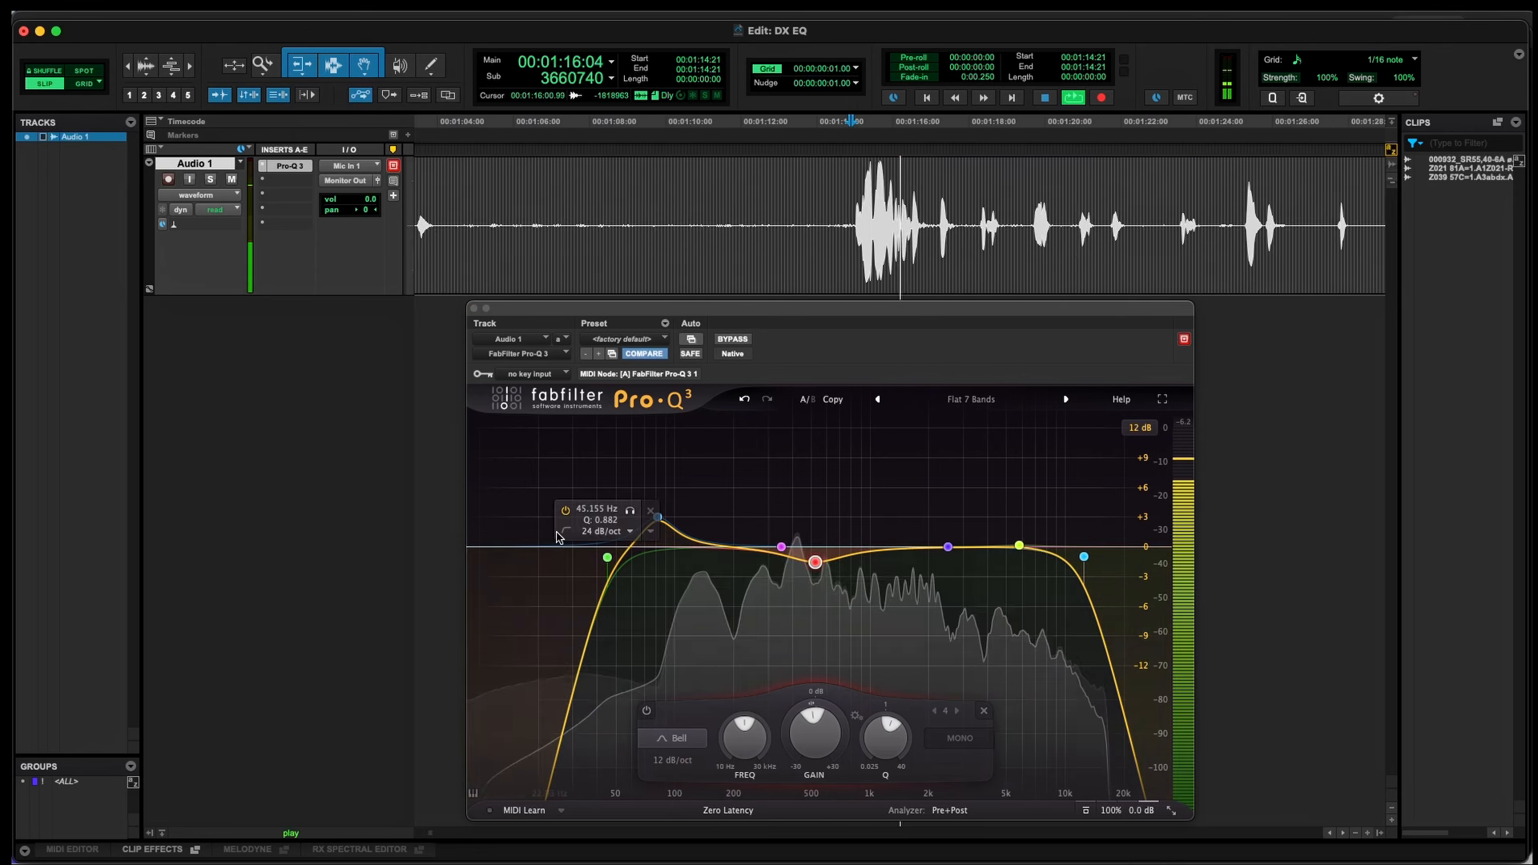
Step: Raise the low cut and move the low bell to about 129 Hz at +2.7 dB while replaying the passage
{"action": "left_click_drag", "start_coordinate": [604, 559], "coordinate": [696, 520]}
{"action": "key", "text": "space"}
{"action": "key", "text": "space"}
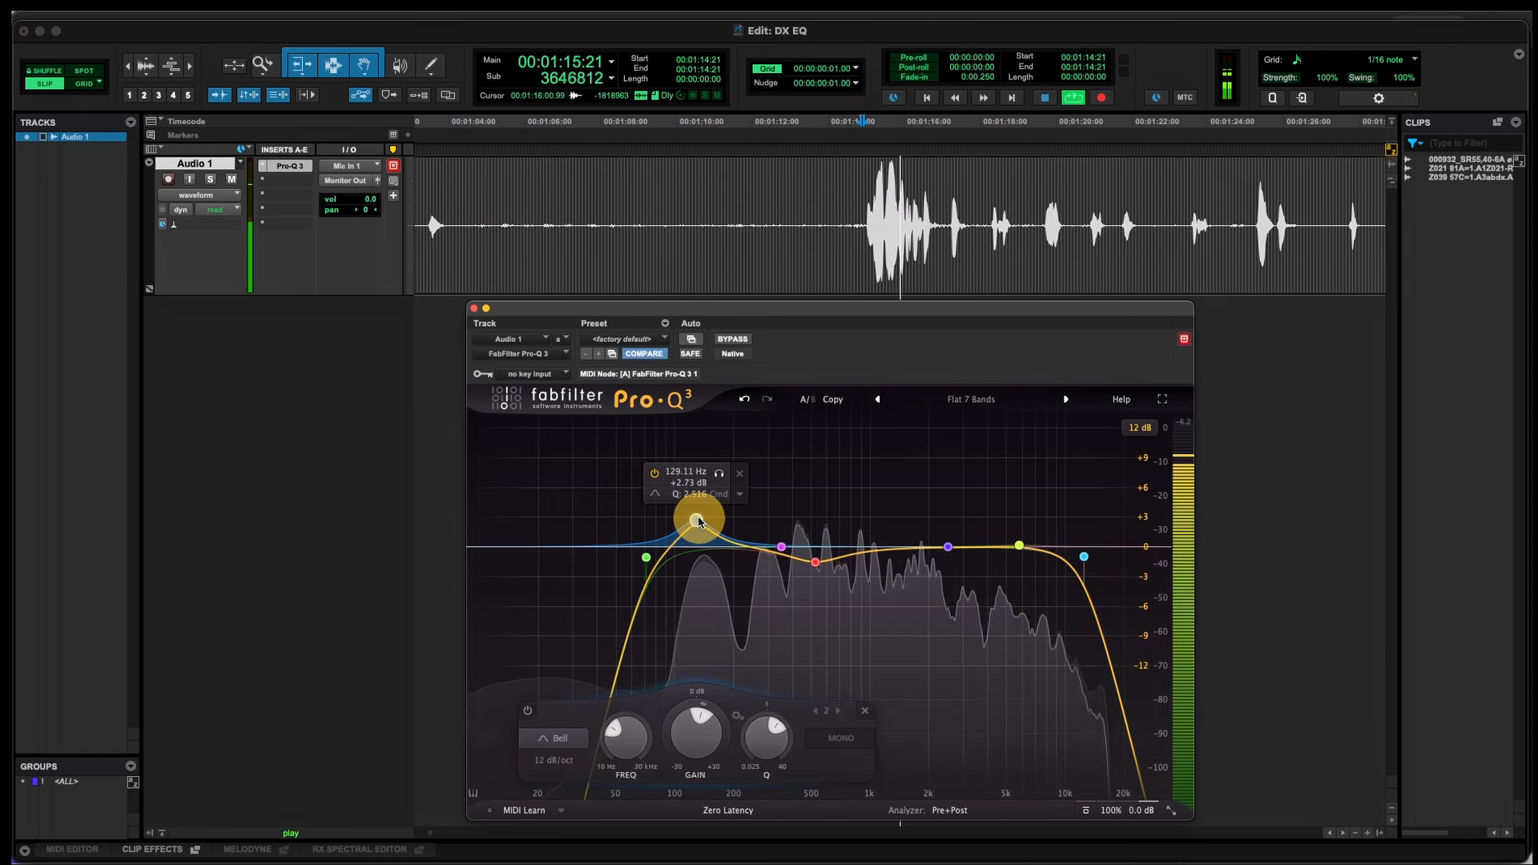
{"action": "key", "text": "space"}
Step: Shift the midrange bell to about 650 Hz, raise the high bell to about +1 dB, and replay the passage
{"action": "left_click_drag", "start_coordinate": [815, 562], "coordinate": [833, 560]}
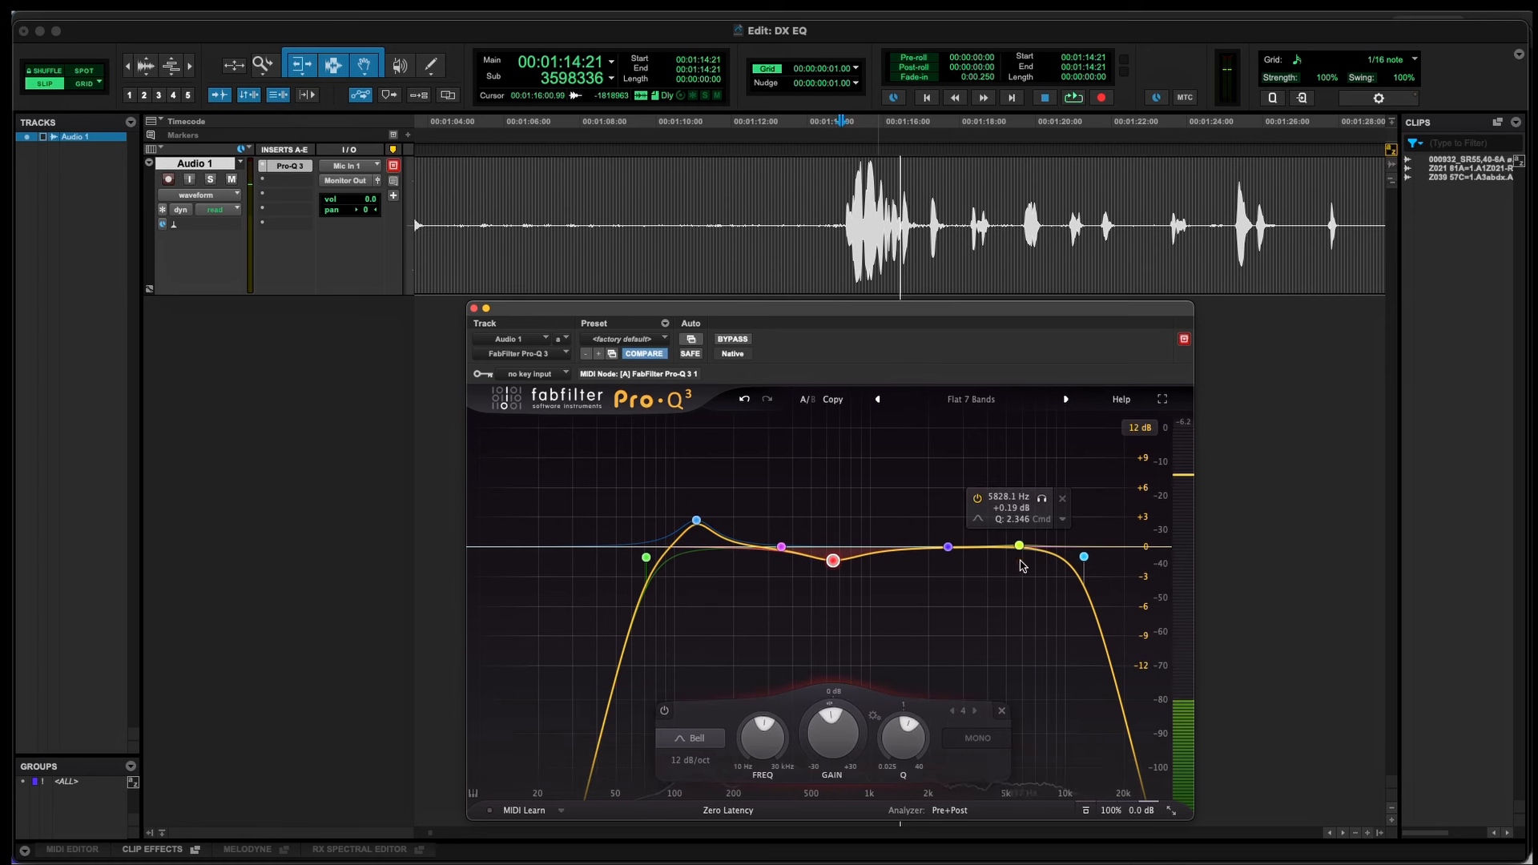
{"action": "left_click_drag", "start_coordinate": [1023, 550], "coordinate": [1026, 537]}
{"action": "key", "text": "space"}
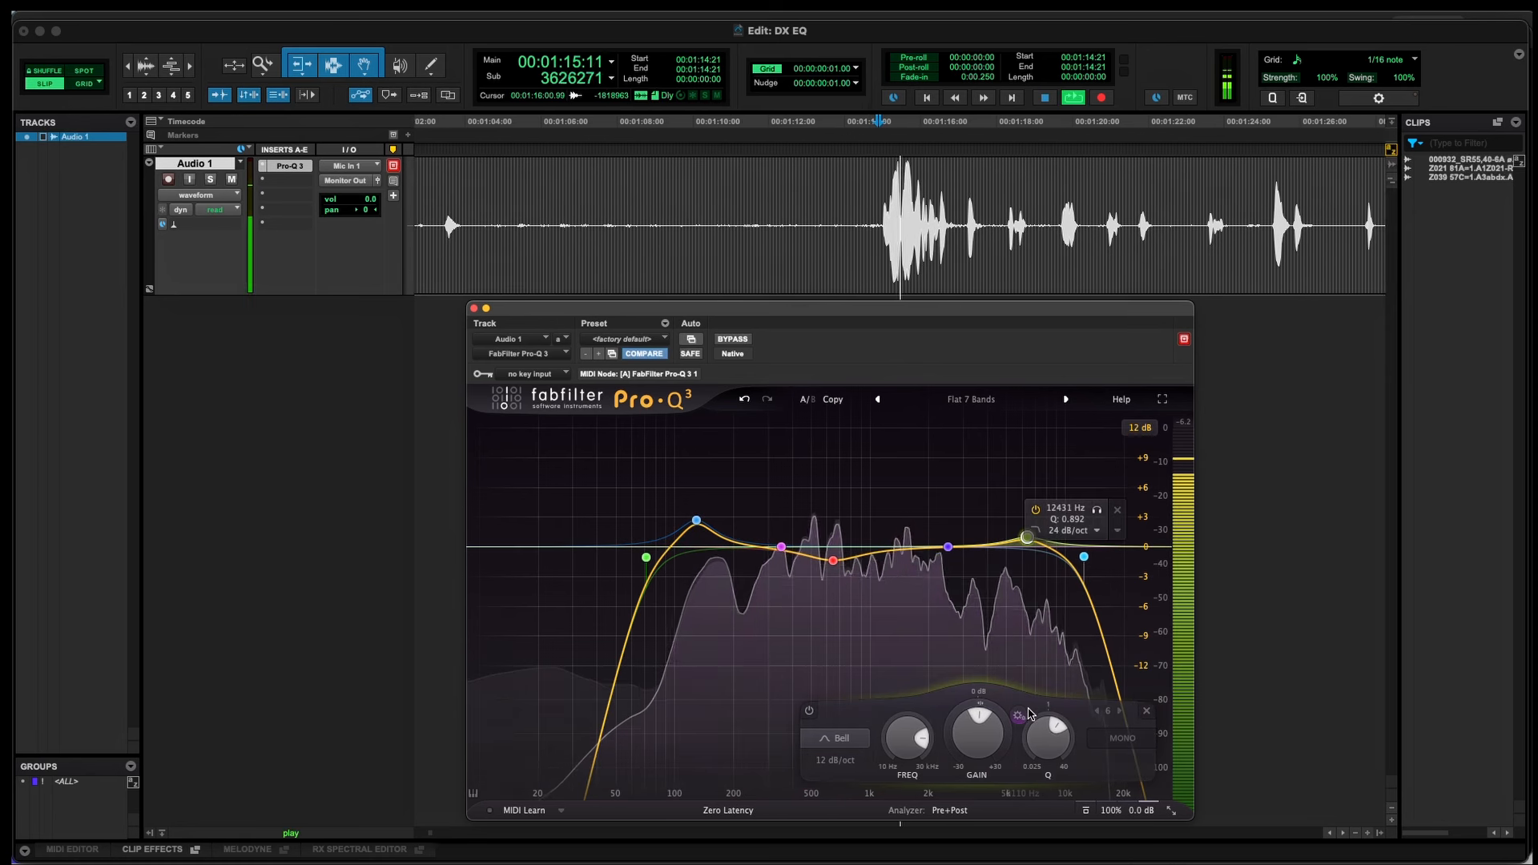
Step: Boost the high bell about 2.4 dB near 6.5 kHz, raising the low cut to about 80 Hz and the high cut slightly
{"action": "left_click_drag", "start_coordinate": [646, 558], "coordinate": [657, 556]}
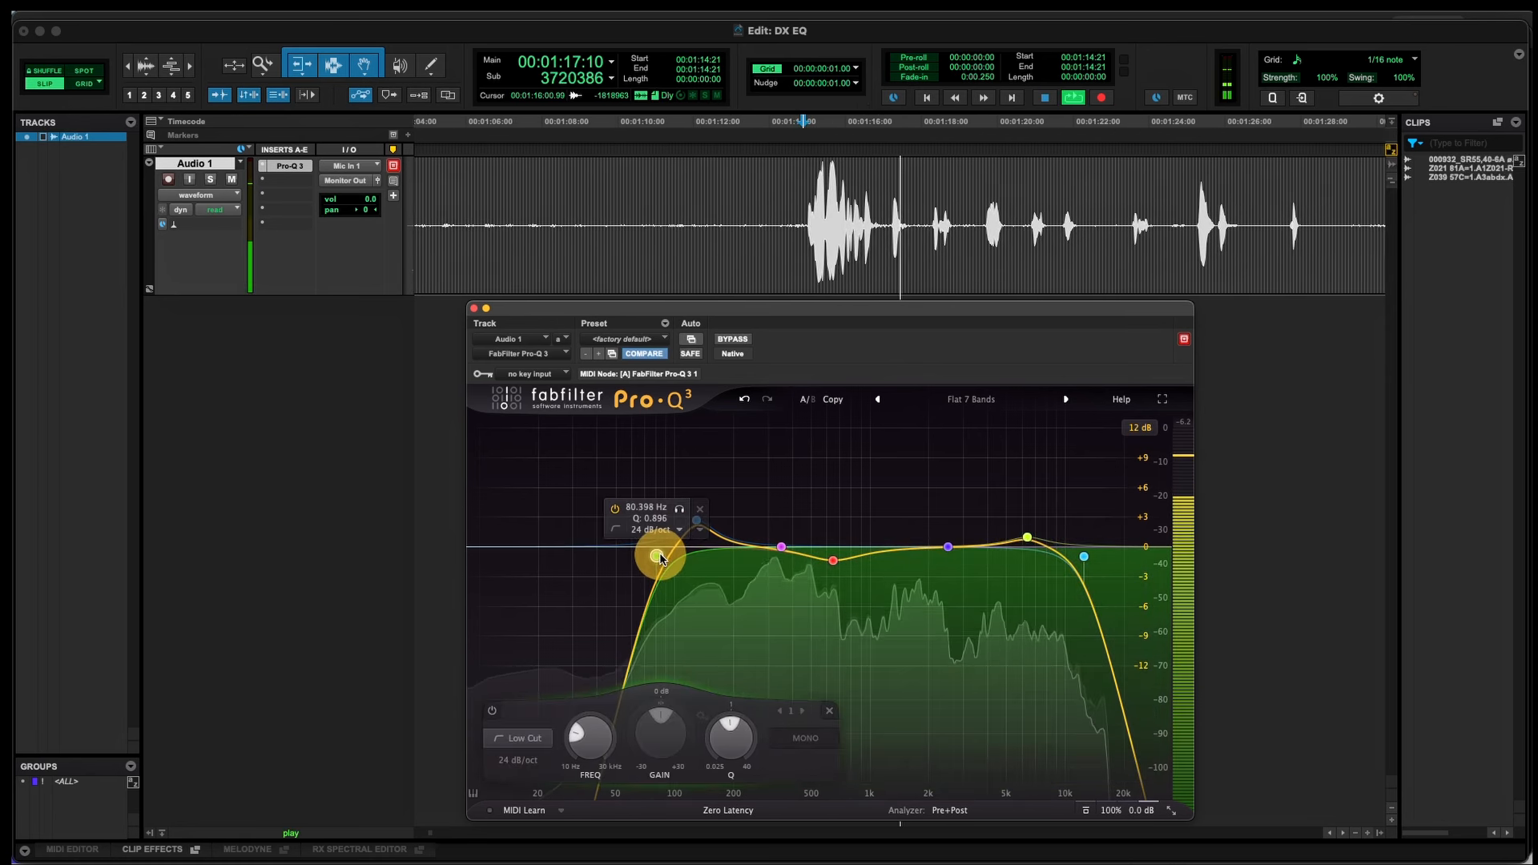
{"action": "left_click", "coordinate": [1029, 539]}
{"action": "left_click_drag", "start_coordinate": [1031, 543], "coordinate": [1102, 558]}
{"action": "left_click", "coordinate": [1084, 555]}
Step: Move the low bell to about 138 Hz with the low cut near 90 Hz, and reduce the midrange bell's cut
{"action": "left_click", "coordinate": [697, 521]}
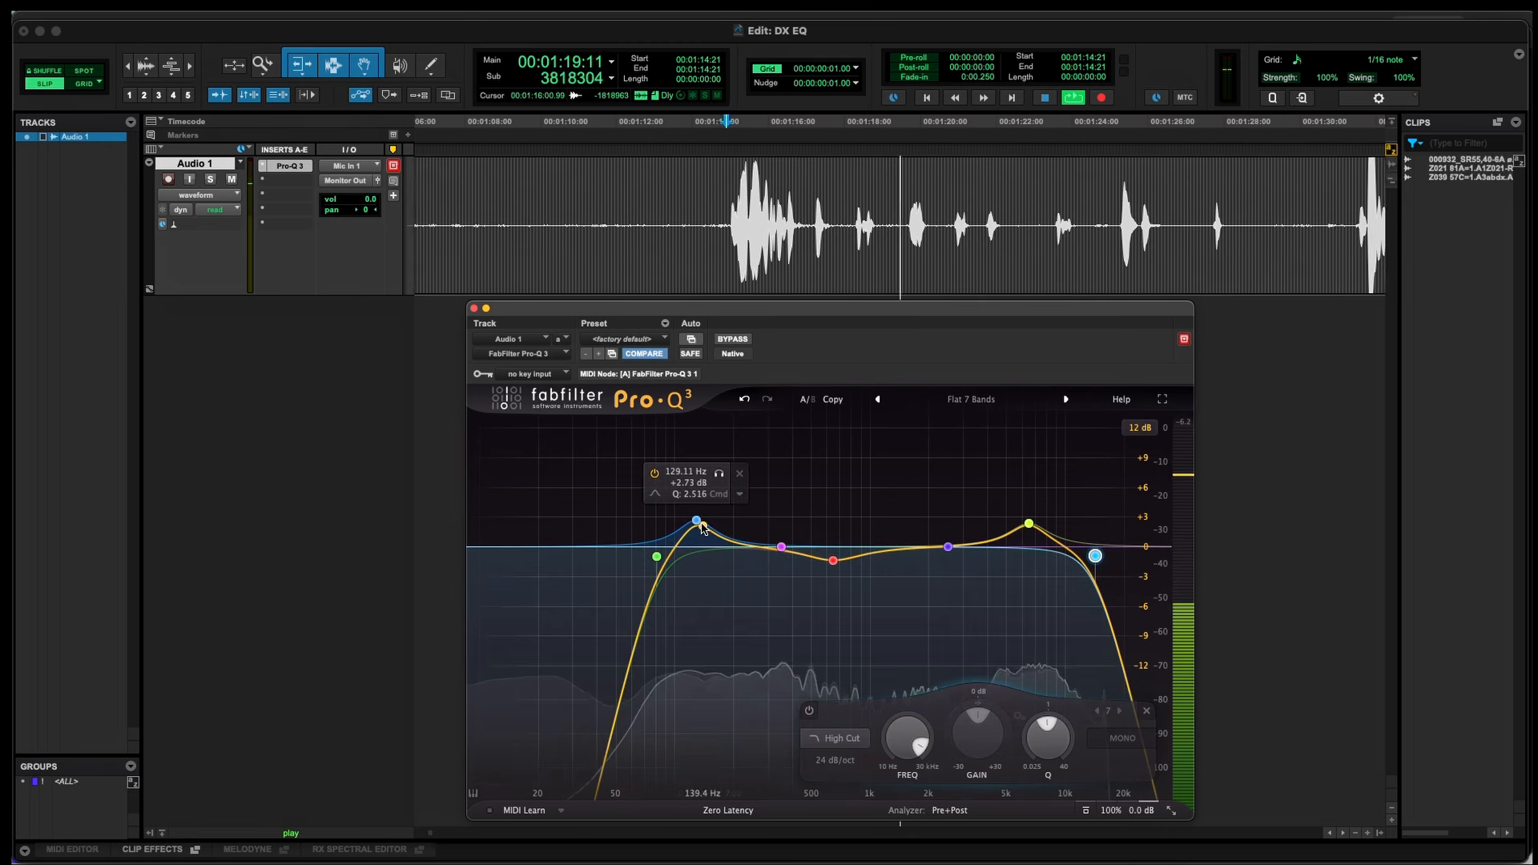
{"action": "left_click_drag", "start_coordinate": [656, 556], "coordinate": [667, 558]}
{"action": "left_click_drag", "start_coordinate": [833, 560], "coordinate": [831, 552]}
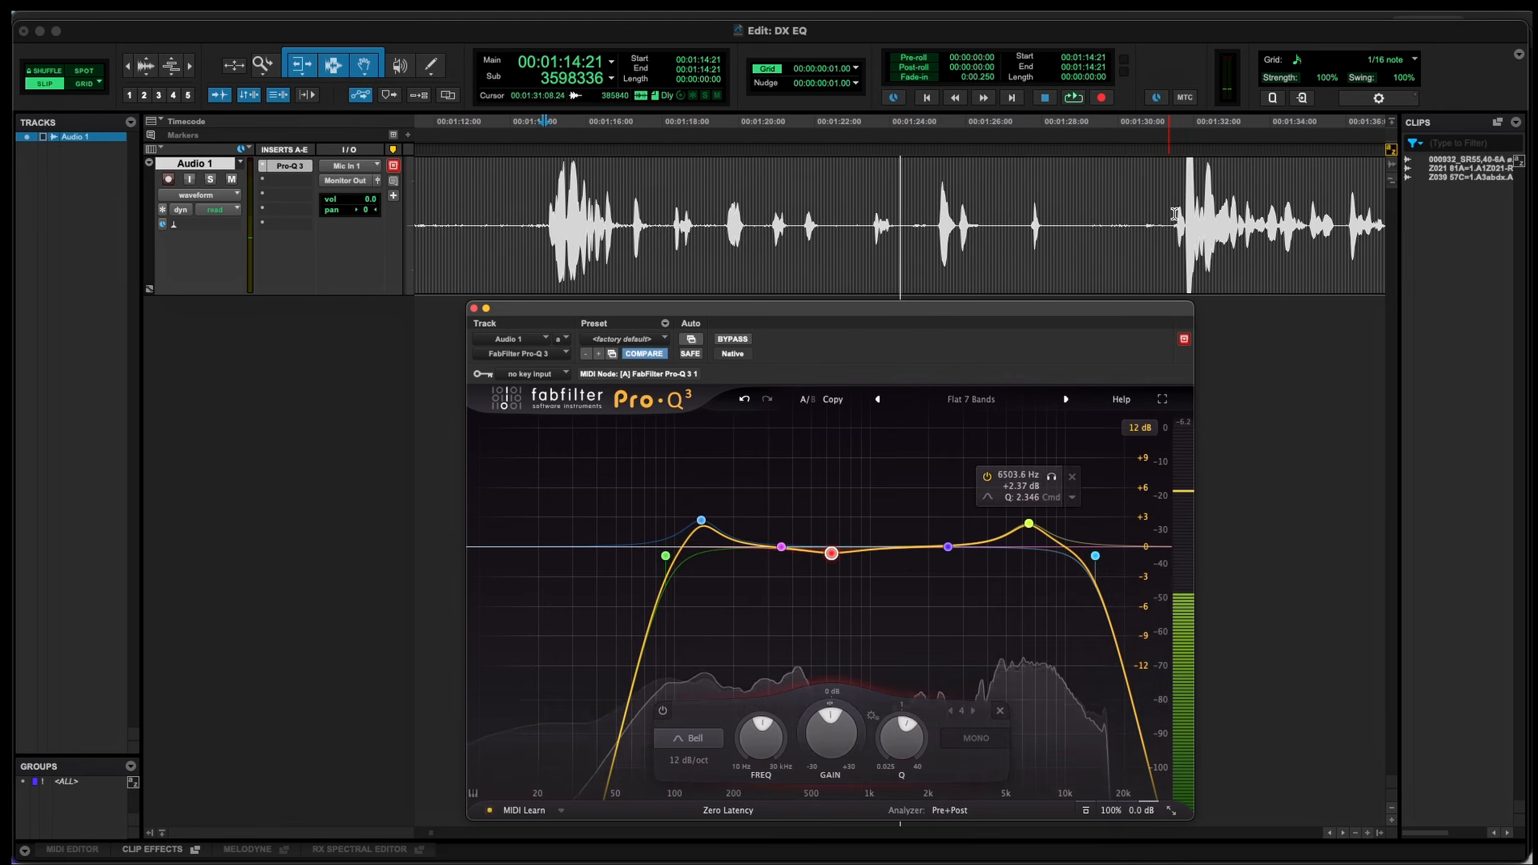
Step: Audition the louder dialogue passage from 00:01:31:14 through the adjusted EQ
{"action": "key", "text": "space"}
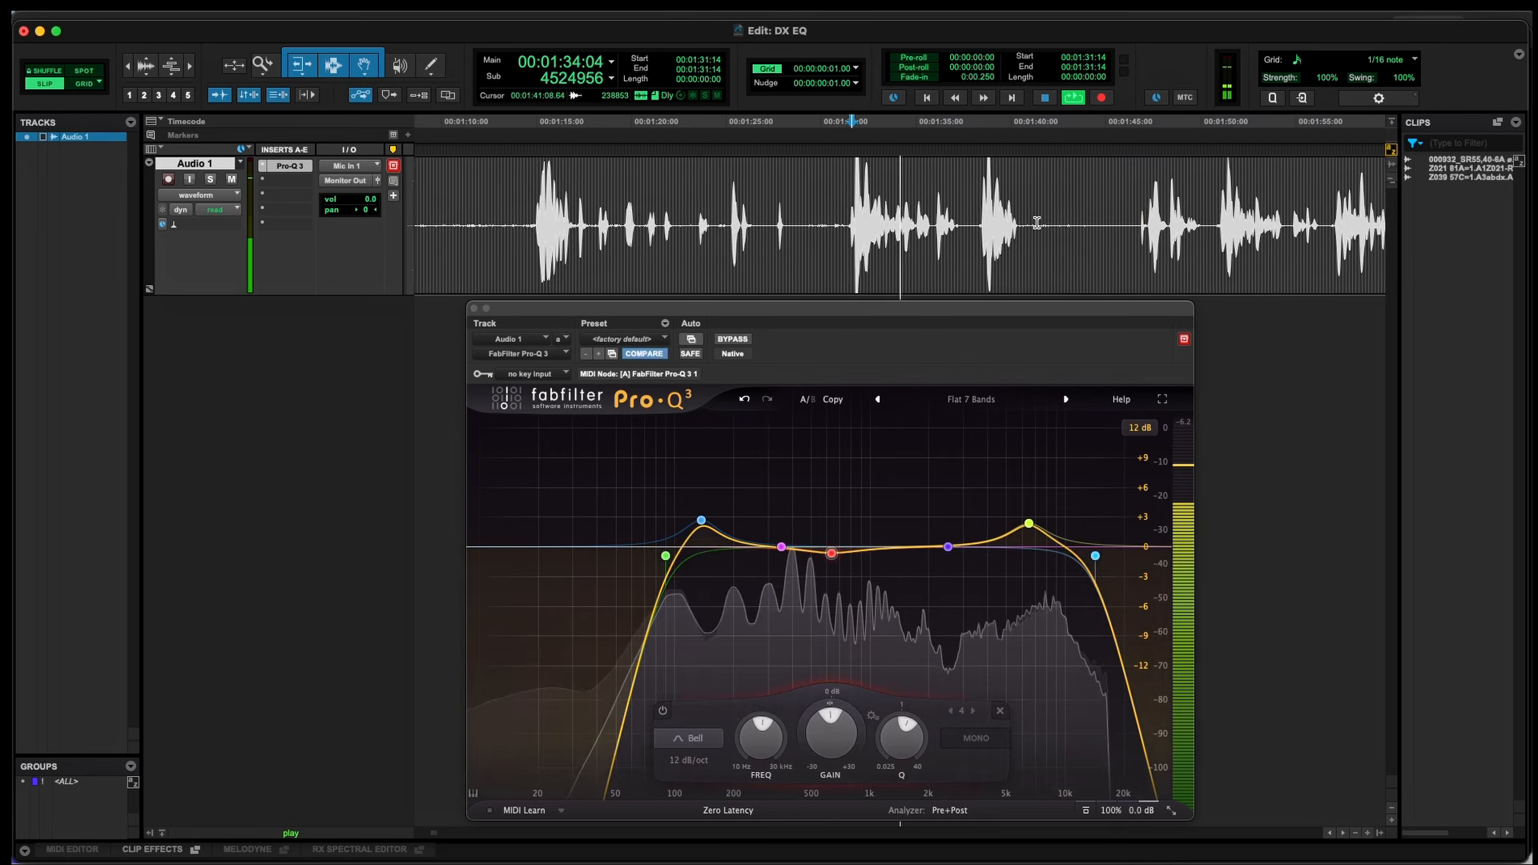
{"action": "key", "text": "space"}
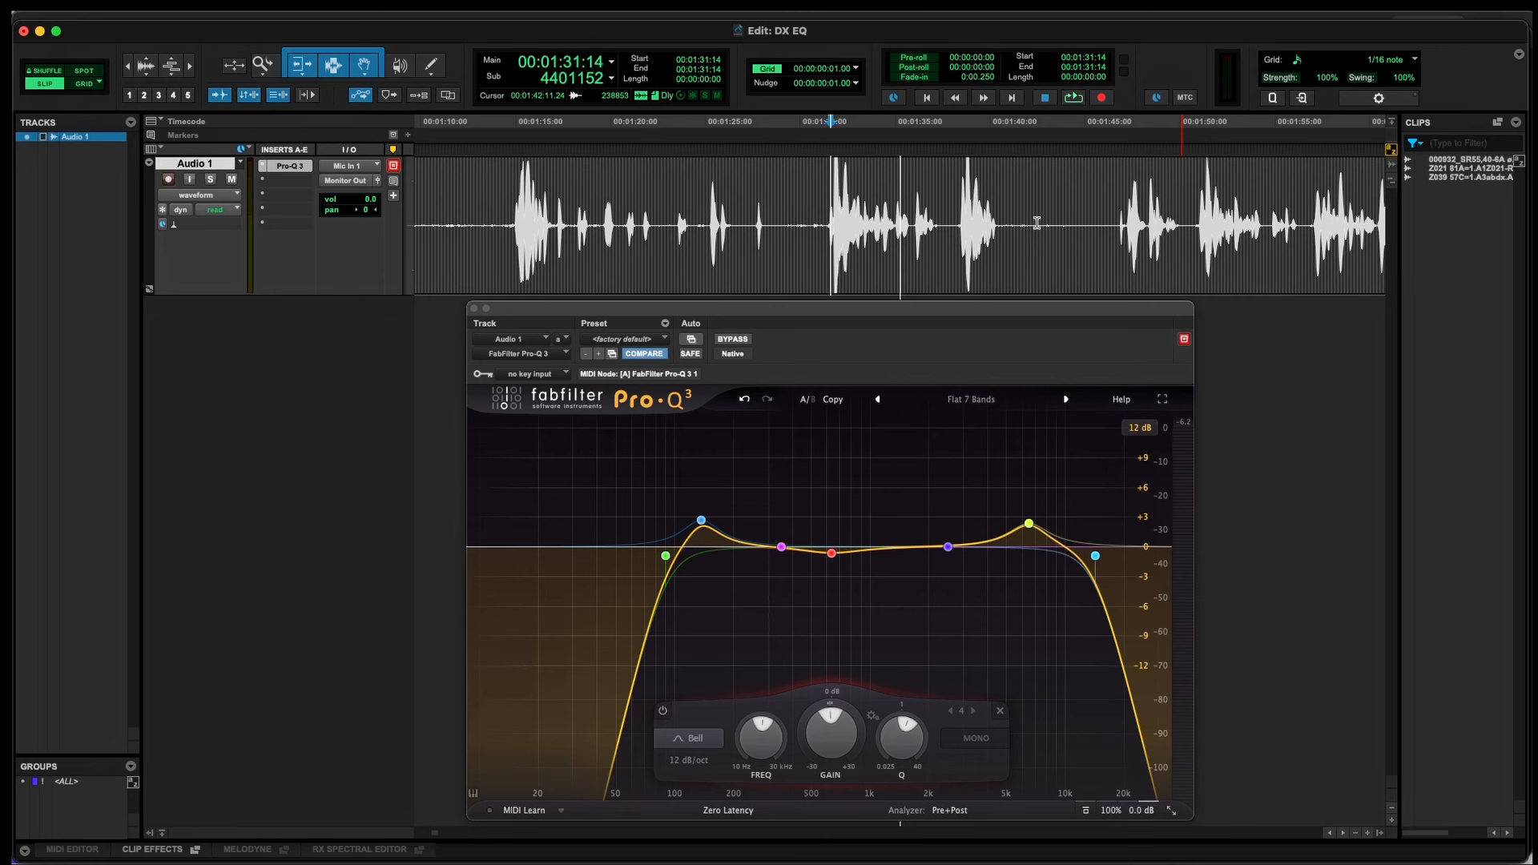
{"action": "key", "text": "space"}
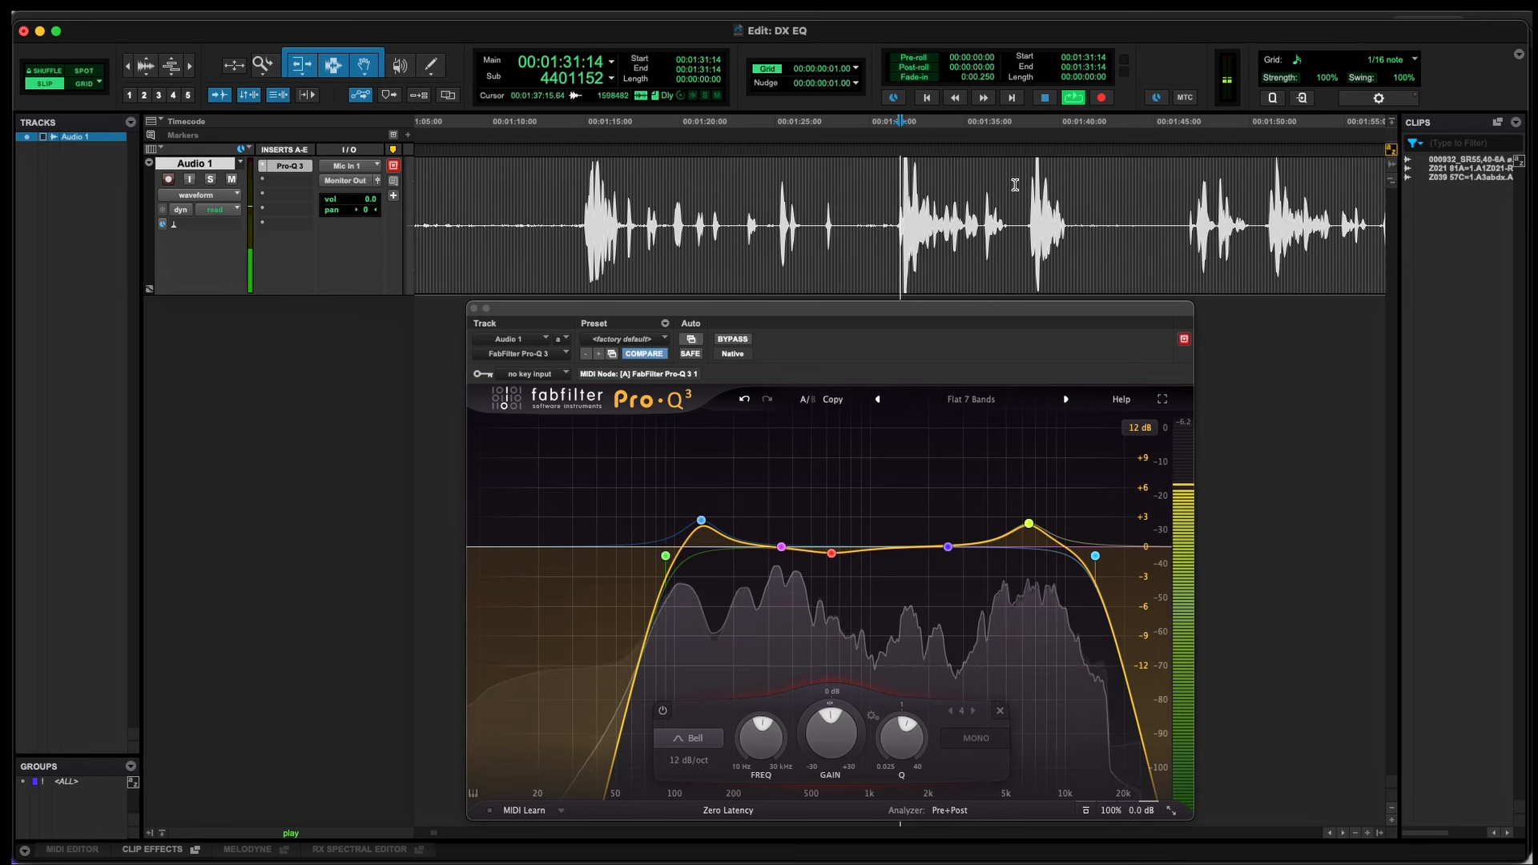
{"action": "key", "text": "space"}
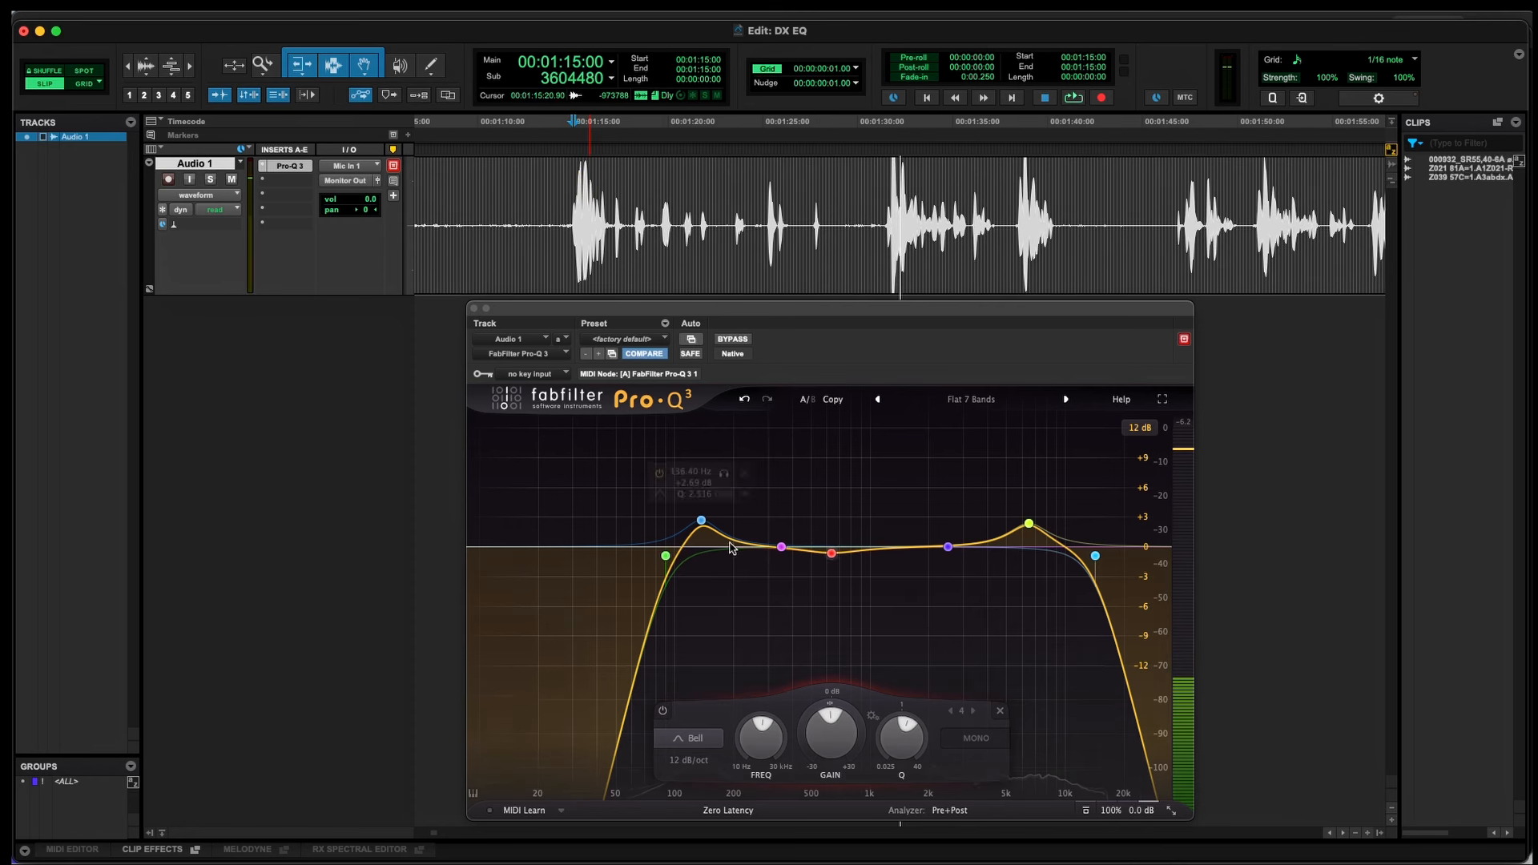
Step: Raise the low cut to about 177 Hz, flatten the low bell, and cut about 2.2 dB near 309 Hz while playing from 00:01:15:00
{"action": "left_click_drag", "start_coordinate": [665, 555], "coordinate": [731, 565]}
{"action": "double_click", "coordinate": [701, 520]}
{"action": "key", "text": "space"}
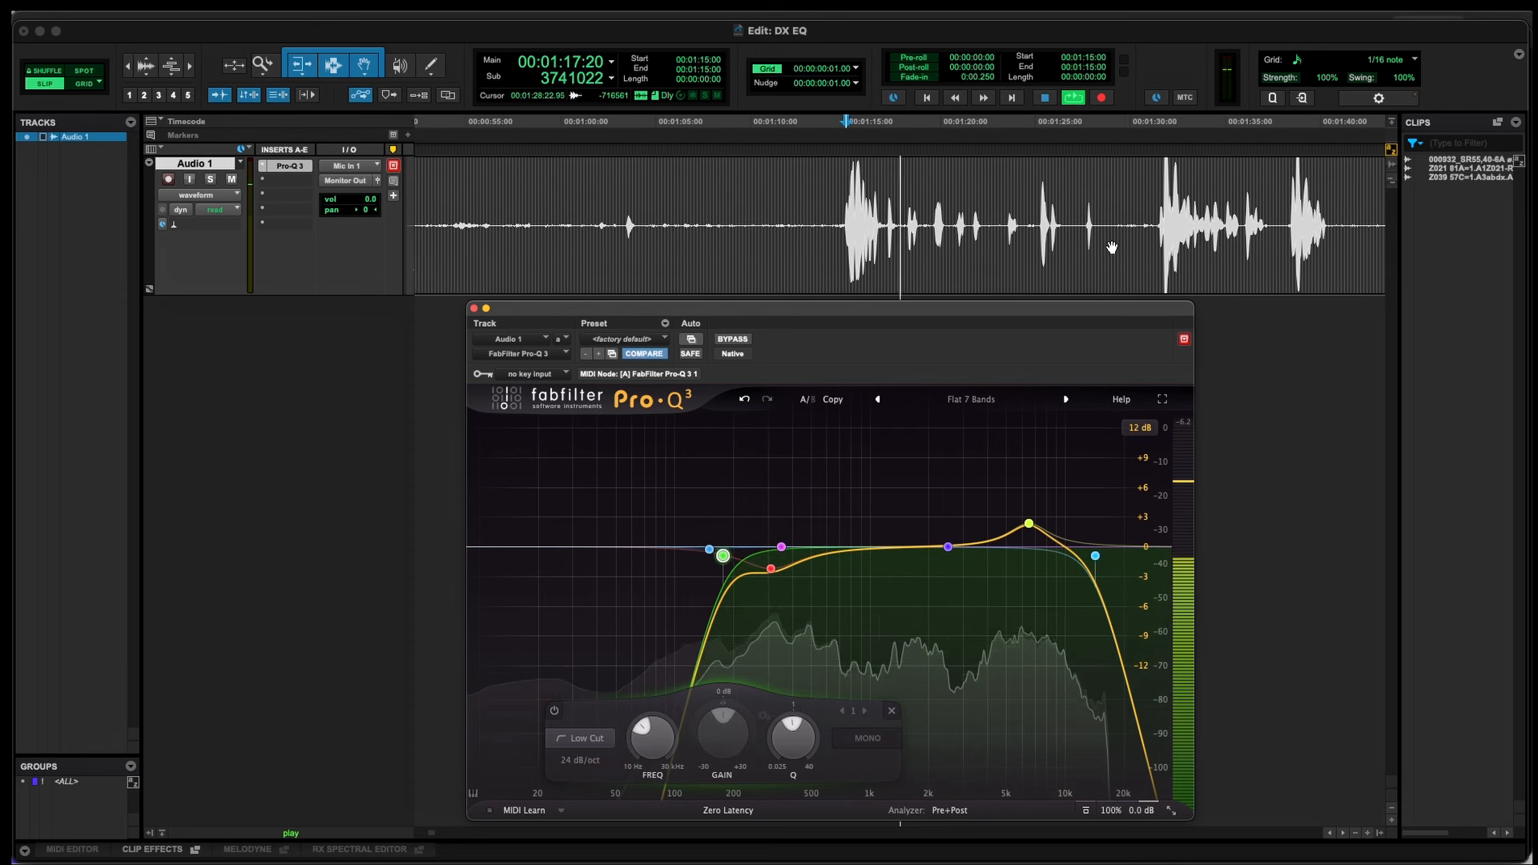
{"action": "key", "text": "space"}
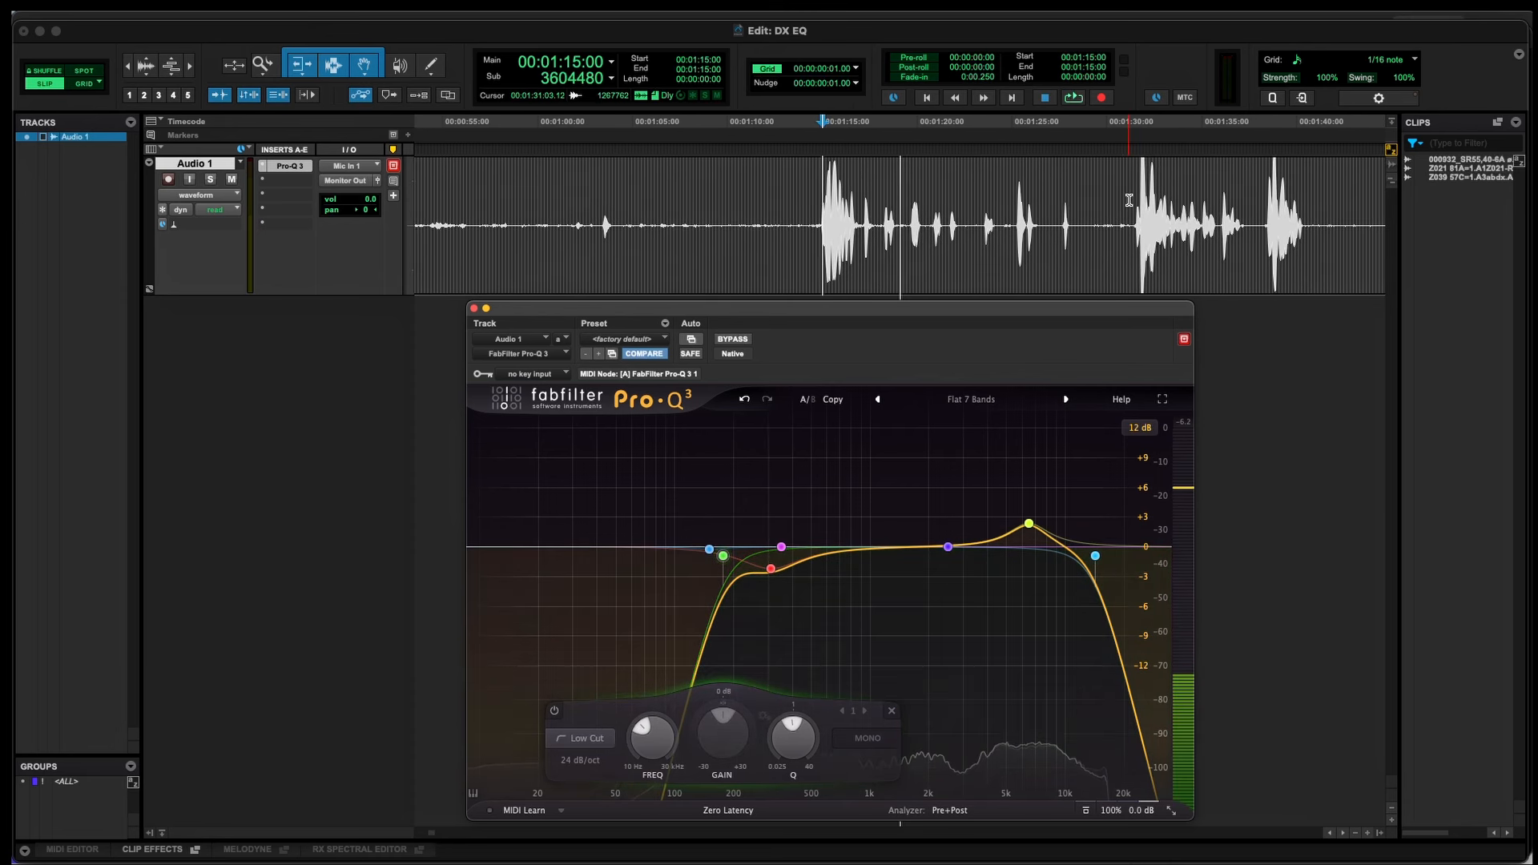
Step: Play the louder passage from 00:01:31:04 through the thinned-out EQ
{"action": "left_click", "coordinate": [1133, 206]}
{"action": "key", "text": "space"}
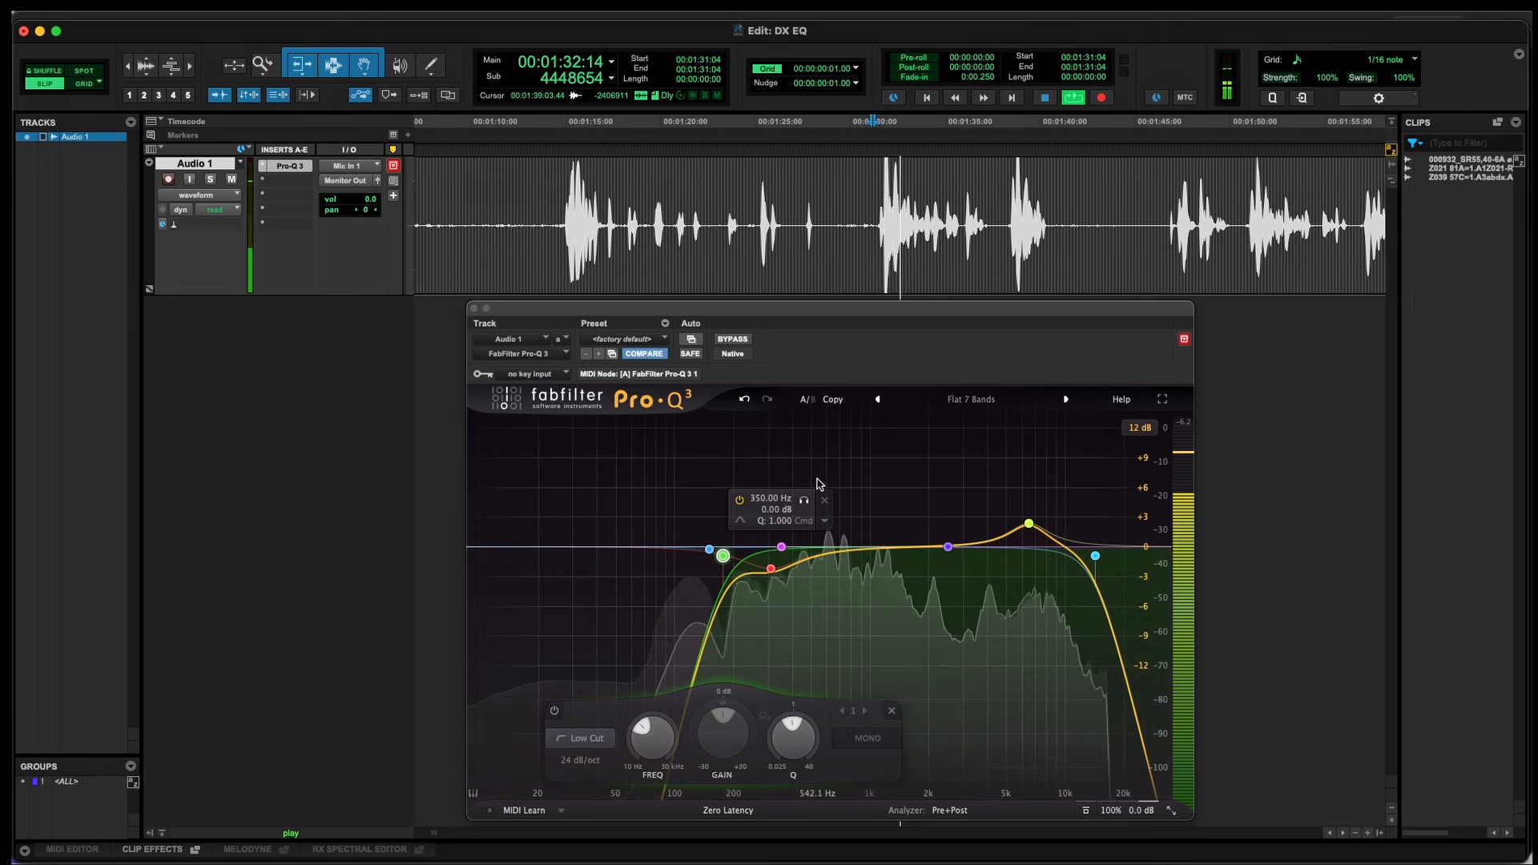
{"action": "key", "text": "space"}
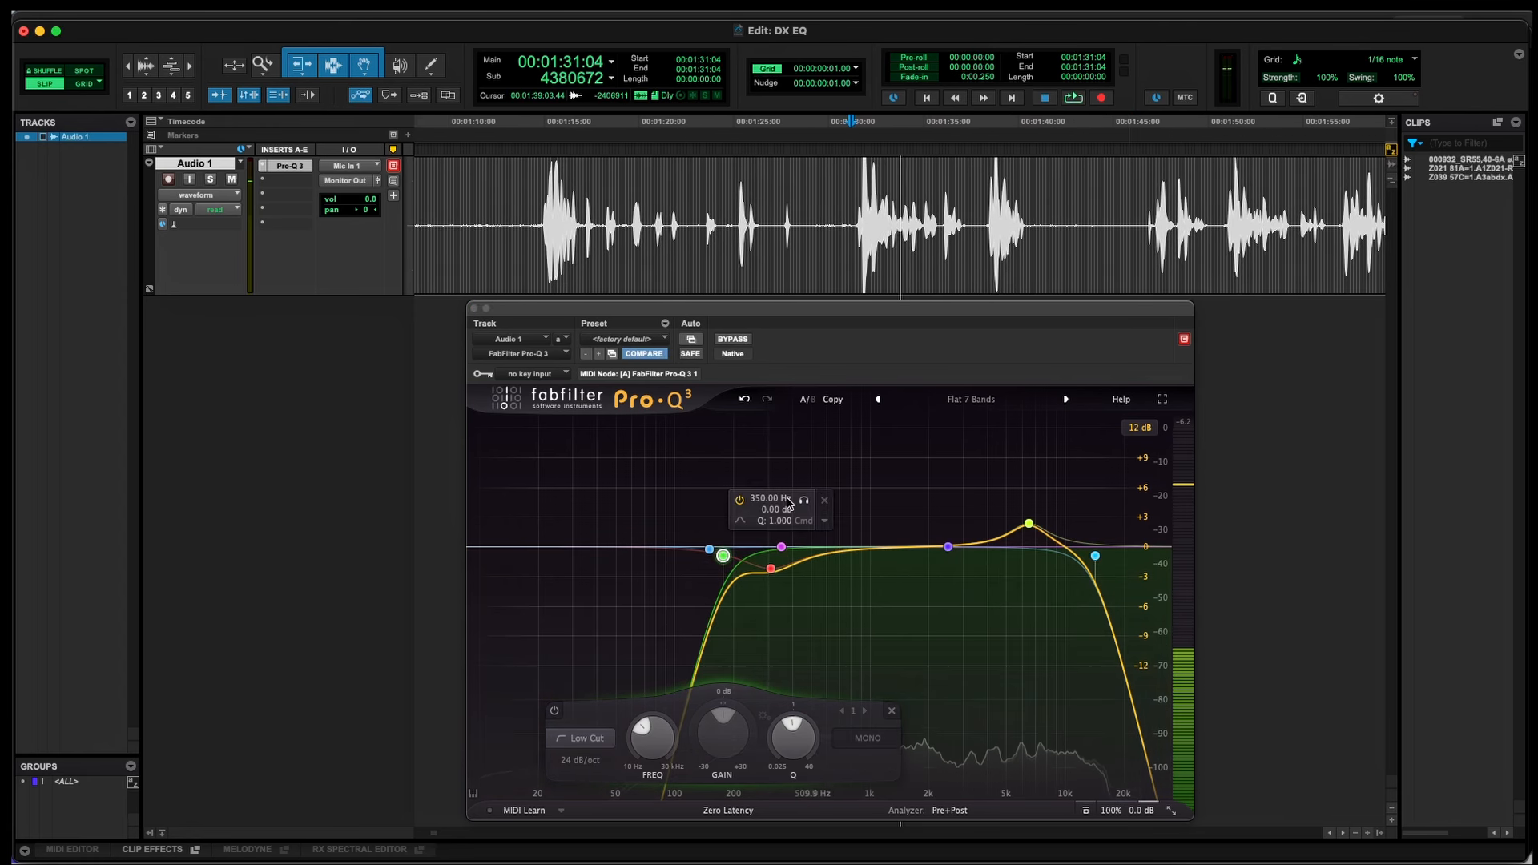
{"action": "left_click", "coordinate": [770, 569]}
{"action": "key", "text": "space"}
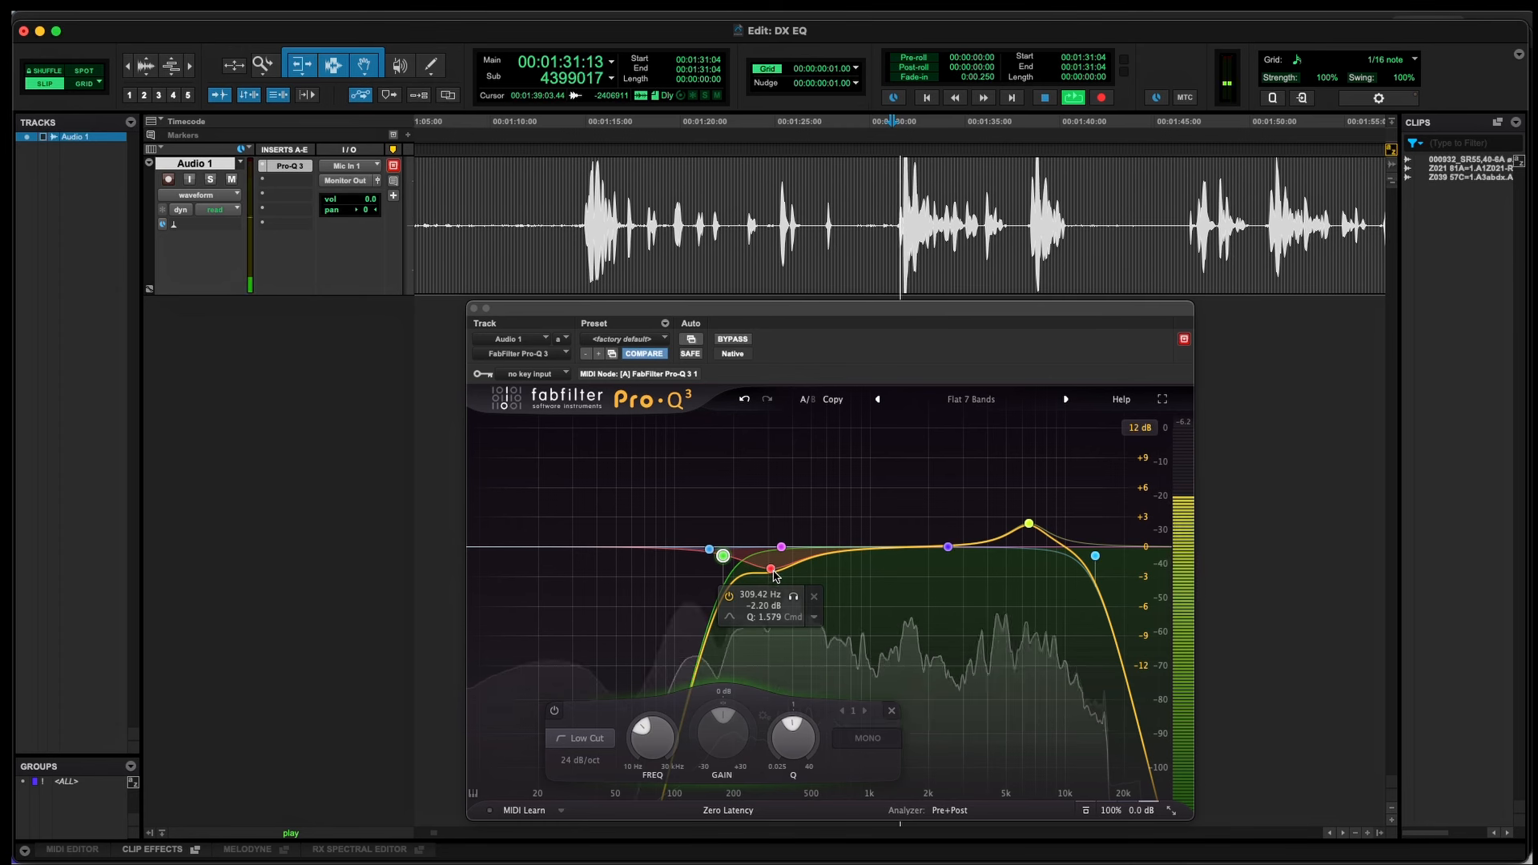
Step: Return the low cut to about 90 Hz, with a low bell near +2 dB at 120 Hz and a gentler midrange cut near 360 Hz
{"action": "left_click_drag", "start_coordinate": [769, 568], "coordinate": [692, 529]}
{"action": "key", "text": "space"}
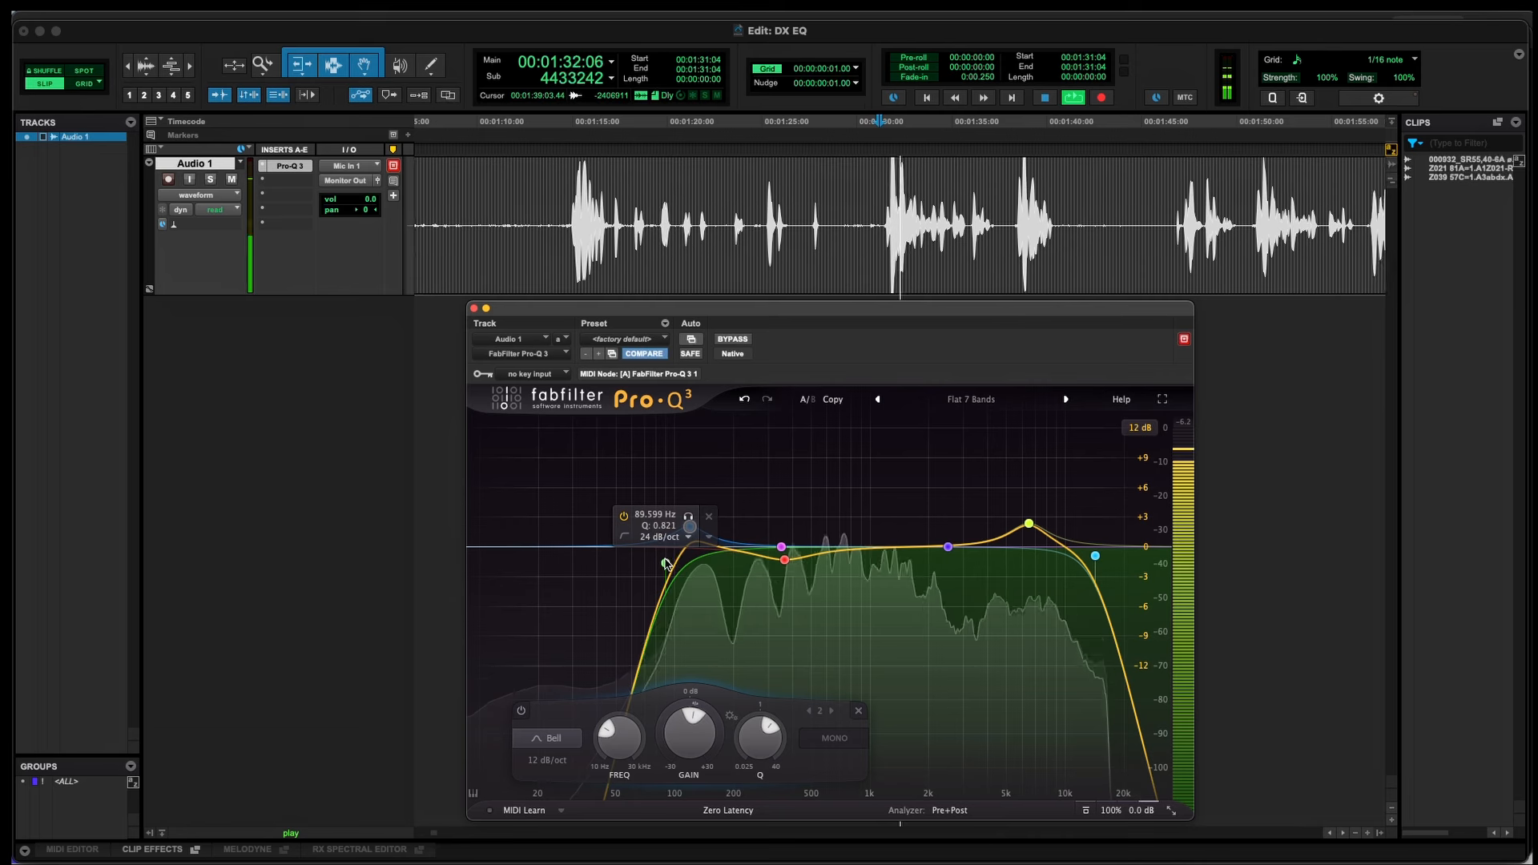
Step: Ease the high bell boost to about 1.5 dB near 7.1 kHz, and shift the low bell and low cut down, with the cut near 80 Hz
{"action": "left_click_drag", "start_coordinate": [1038, 527], "coordinate": [1041, 535]}
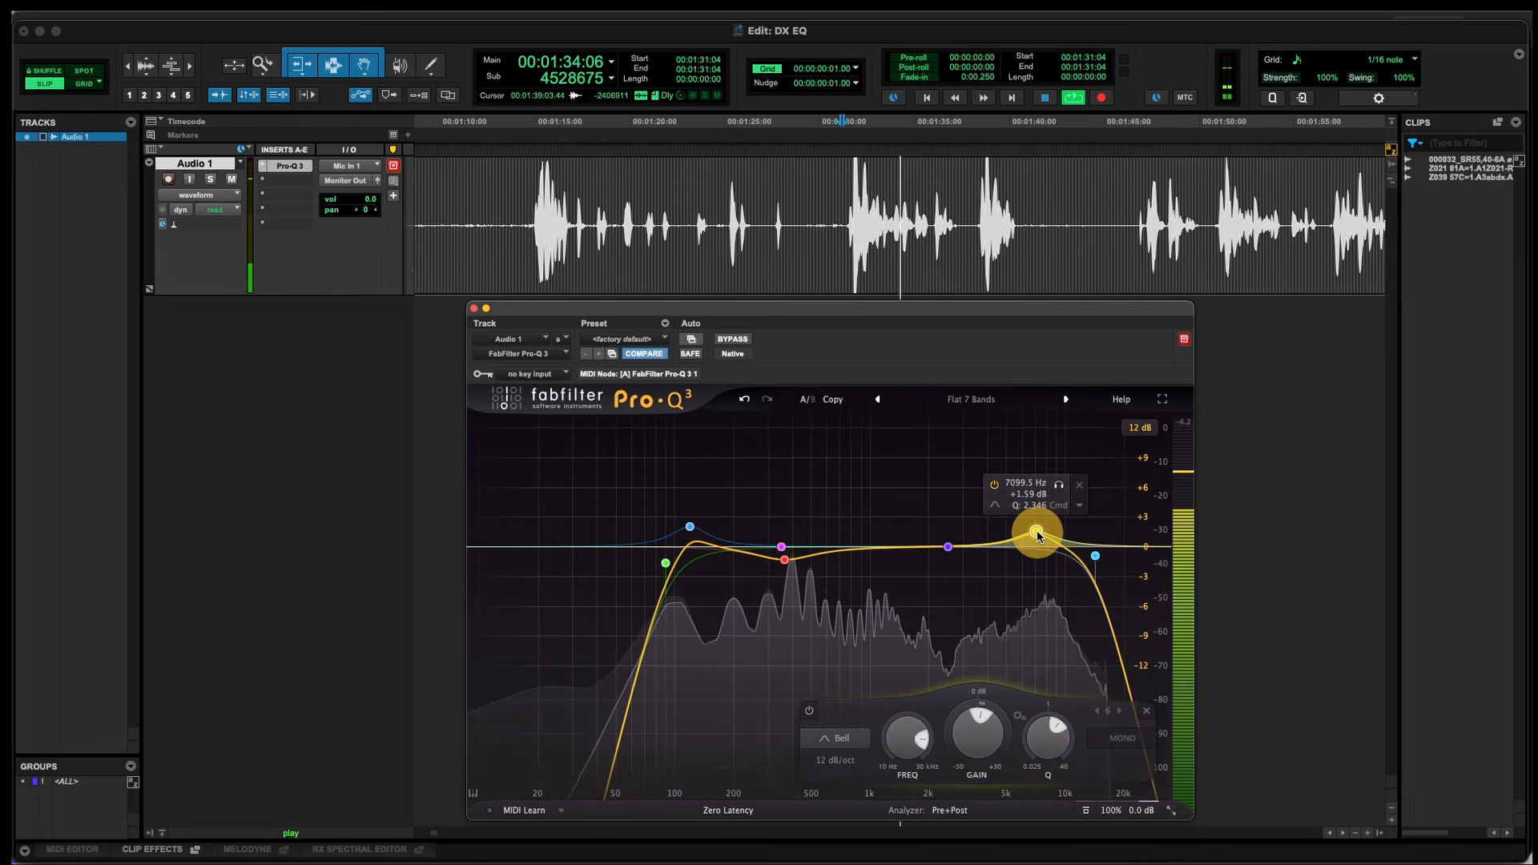
{"action": "left_click_drag", "start_coordinate": [691, 527], "coordinate": [655, 562]}
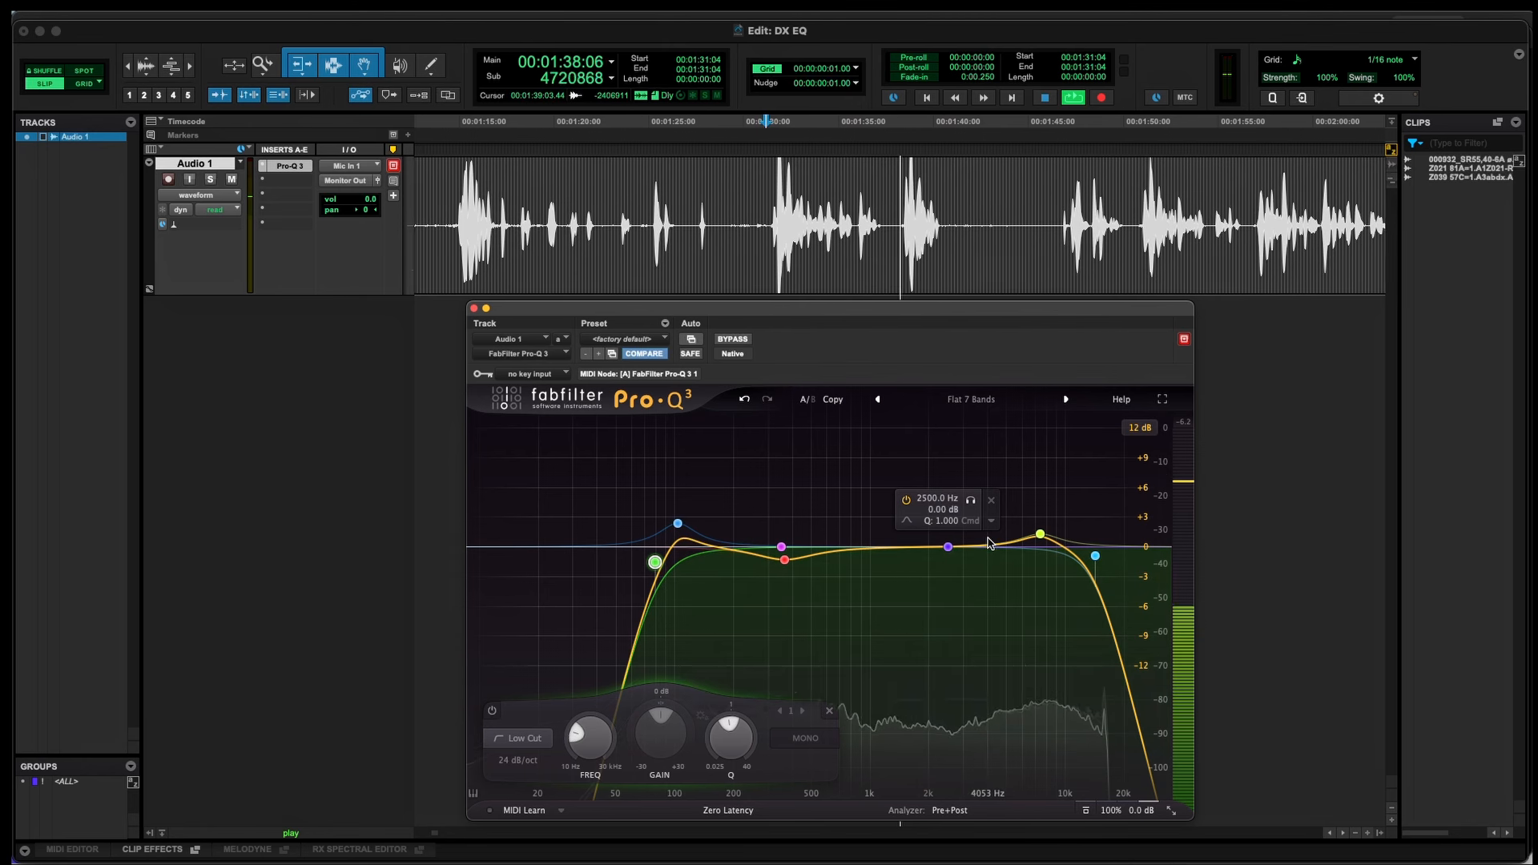
{"action": "key", "text": "space"}
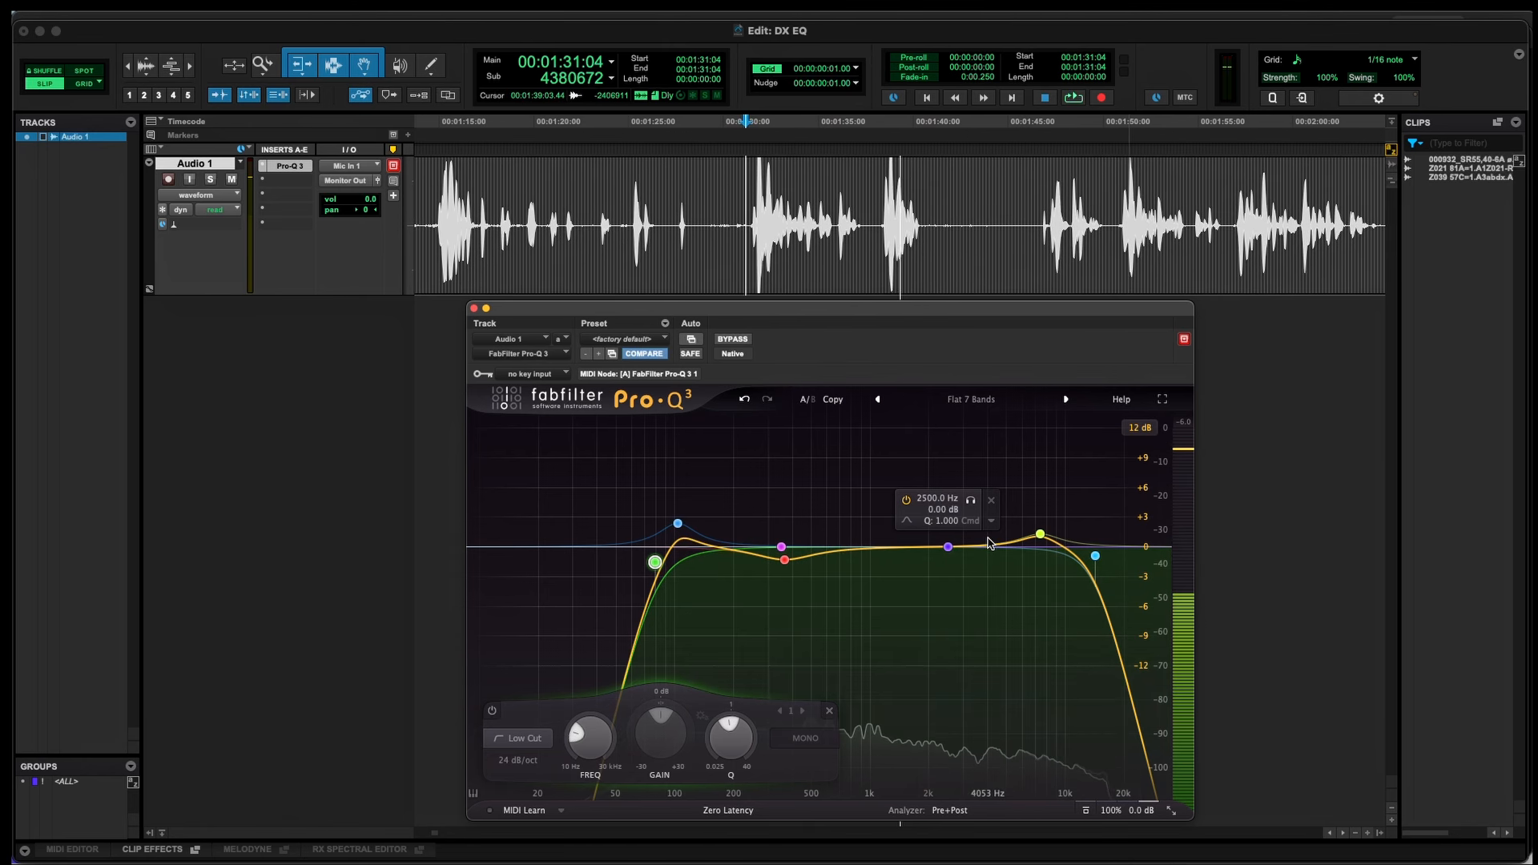